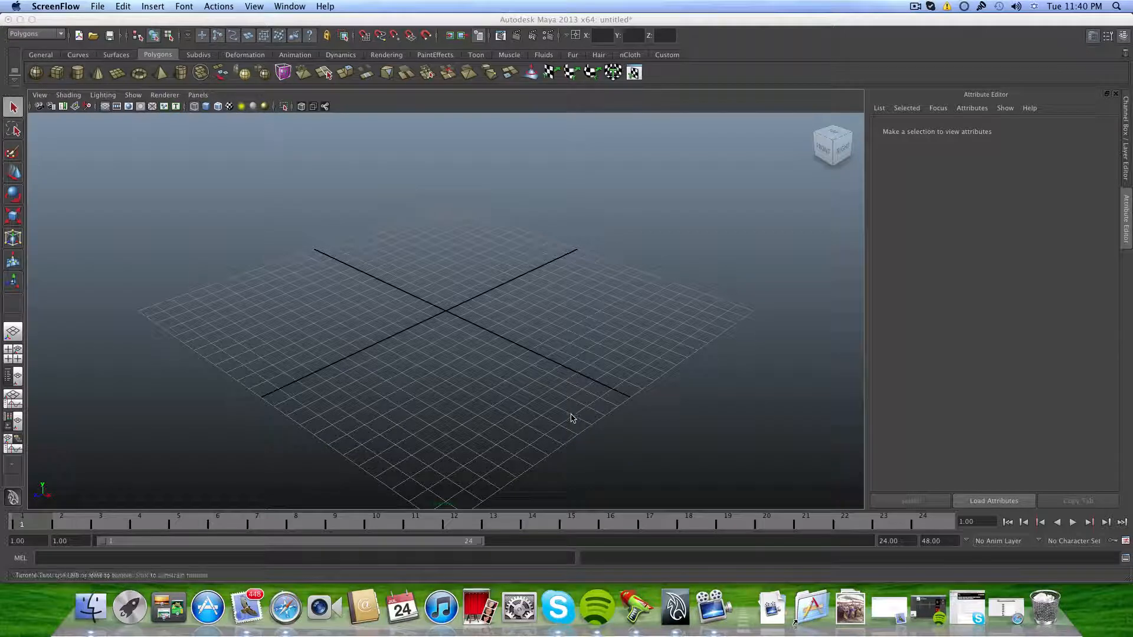
{"action": "left_click_drag", "start_coordinate": [571, 414], "coordinate": [505, 407], "text": "alt"}
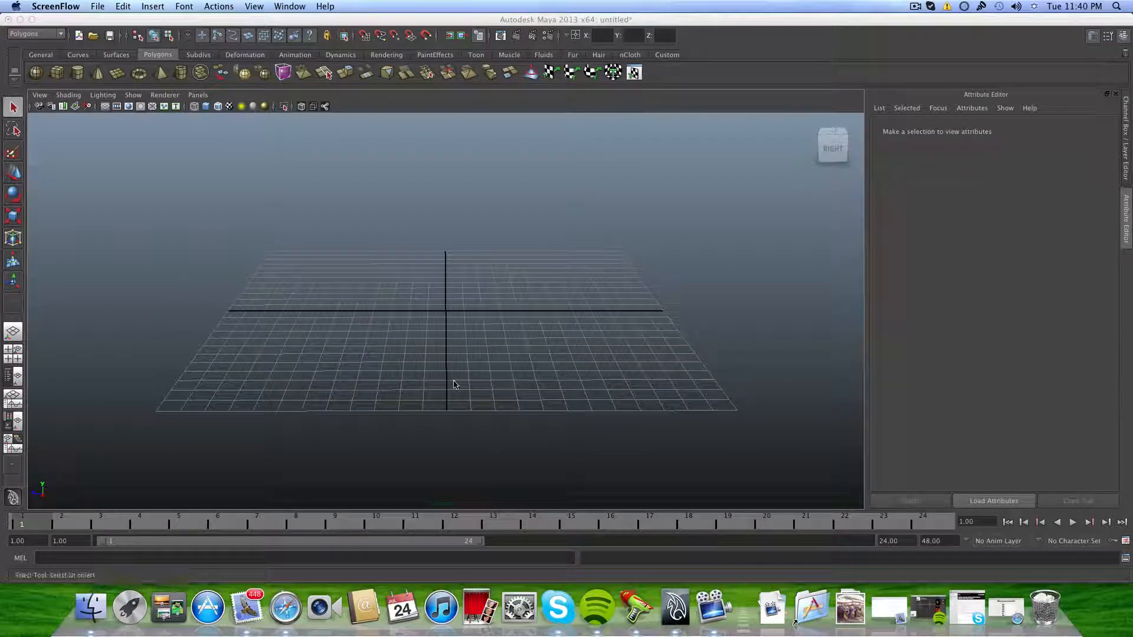
{"action": "left_click_drag", "start_coordinate": [422, 425], "coordinate": [422, 419], "text": "alt"}
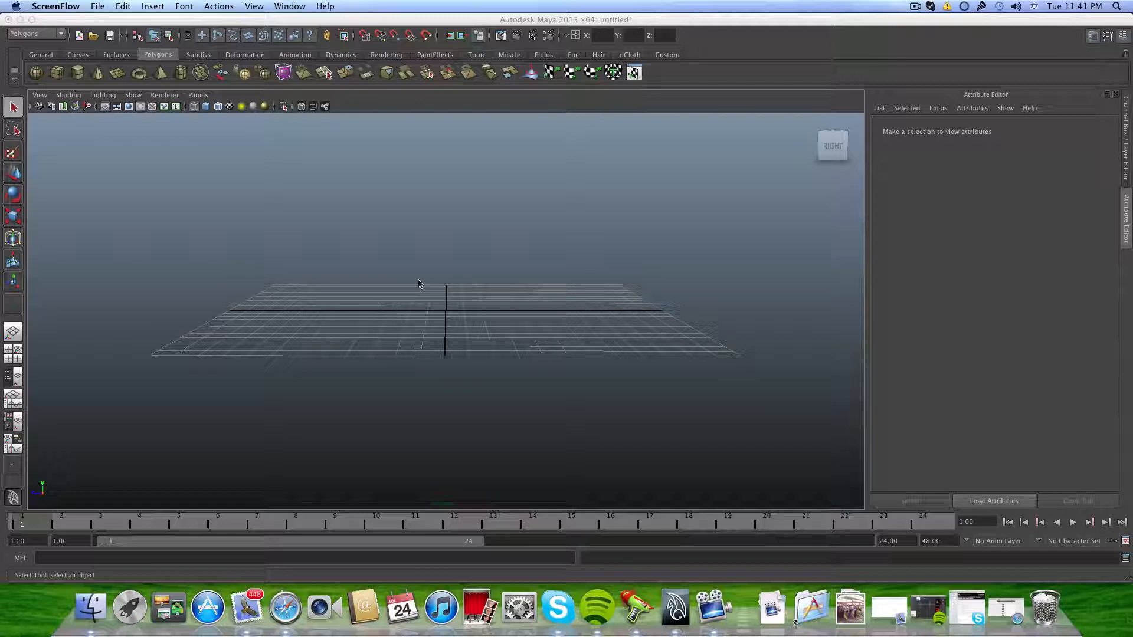
{"action": "scroll", "coordinate": [420, 312], "scroll_direction": "down", "scroll_amount": 3}
{"action": "scroll", "coordinate": [420, 312], "scroll_direction": "up", "scroll_amount": 8}
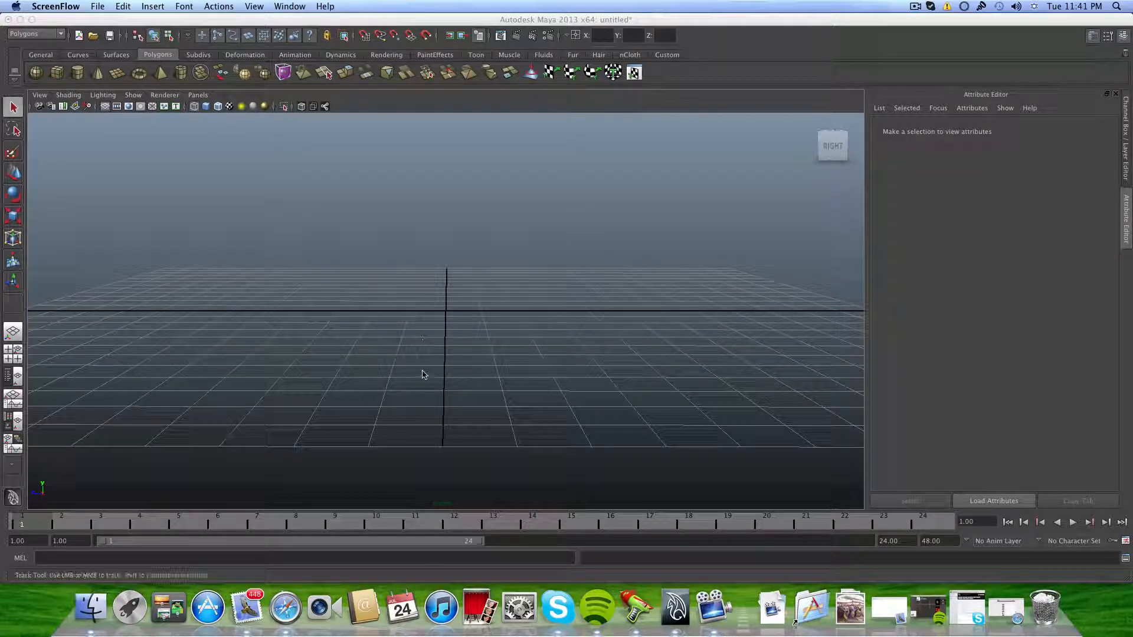
{"action": "left_click", "coordinate": [423, 364]}
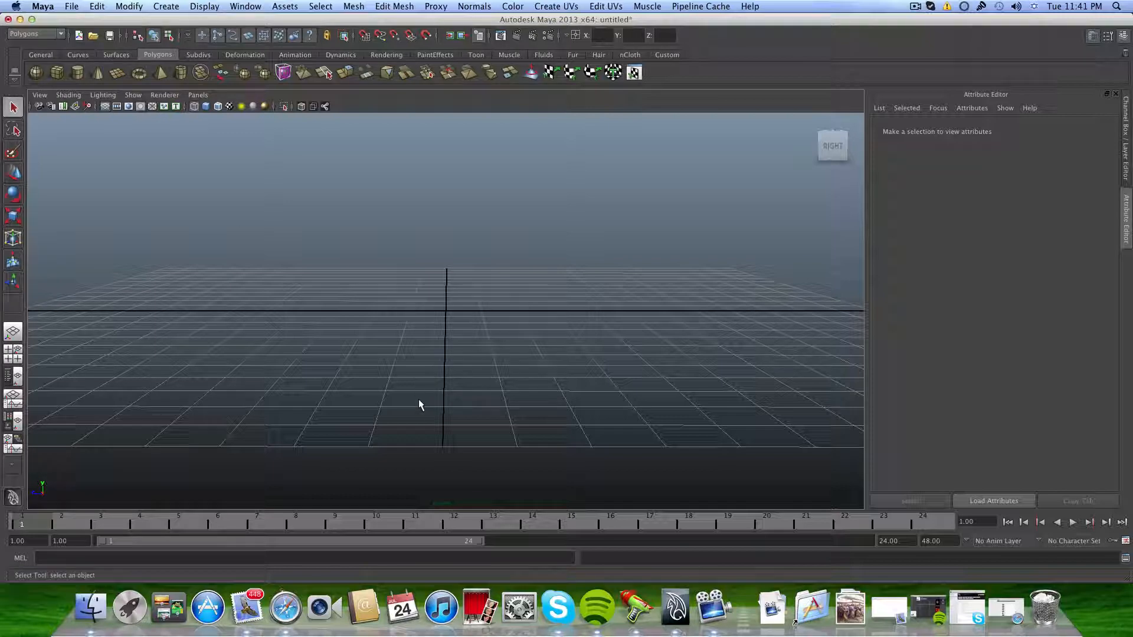
{"action": "mouse_move", "coordinate": [419, 400]}
{"action": "left_mouse_down", "text": "alt"}
{"action": "mouse_move", "coordinate": [472, 404]}
{"action": "mouse_move", "coordinate": [407, 397]}
{"action": "mouse_move", "coordinate": [417, 397]}
{"action": "left_mouse_up", "text": "alt"}
{"action": "left_click", "coordinate": [68, 95]}
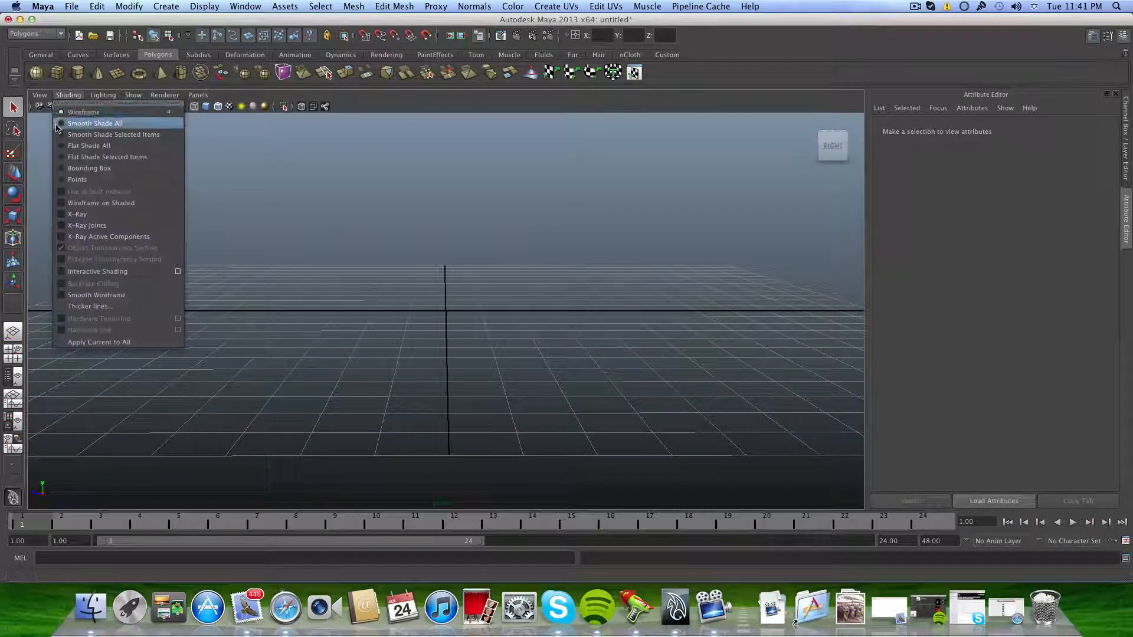
{"action": "left_click", "coordinate": [84, 293]}
{"action": "left_click_drag", "start_coordinate": [433, 289], "coordinate": [383, 343], "text": "alt"}
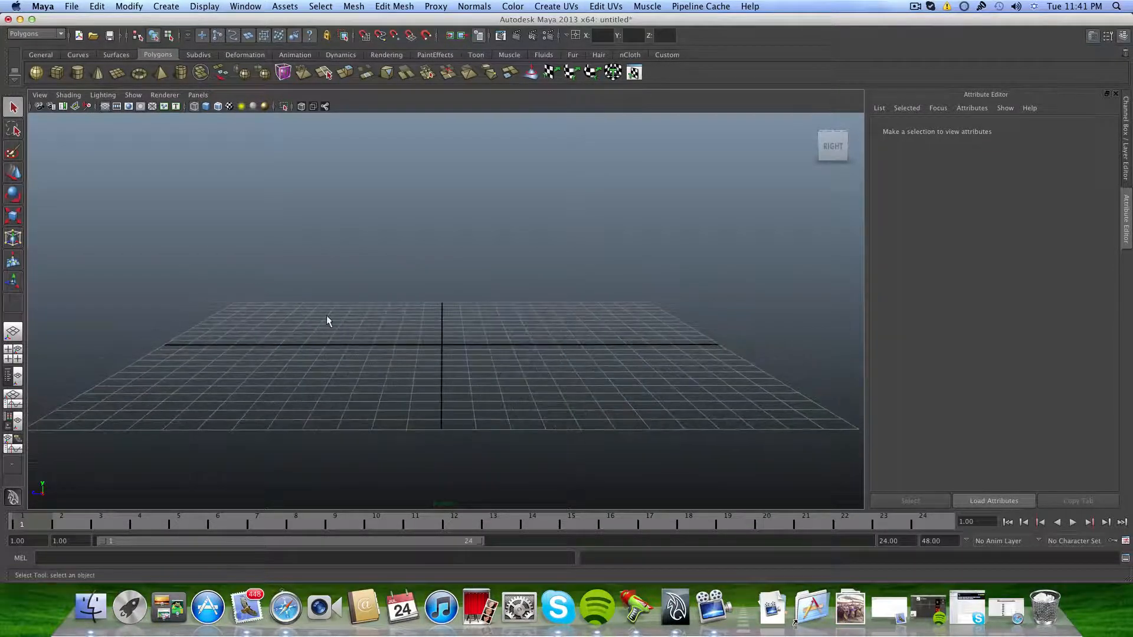
{"action": "left_click_drag", "start_coordinate": [328, 317], "coordinate": [436, 319], "text": "alt"}
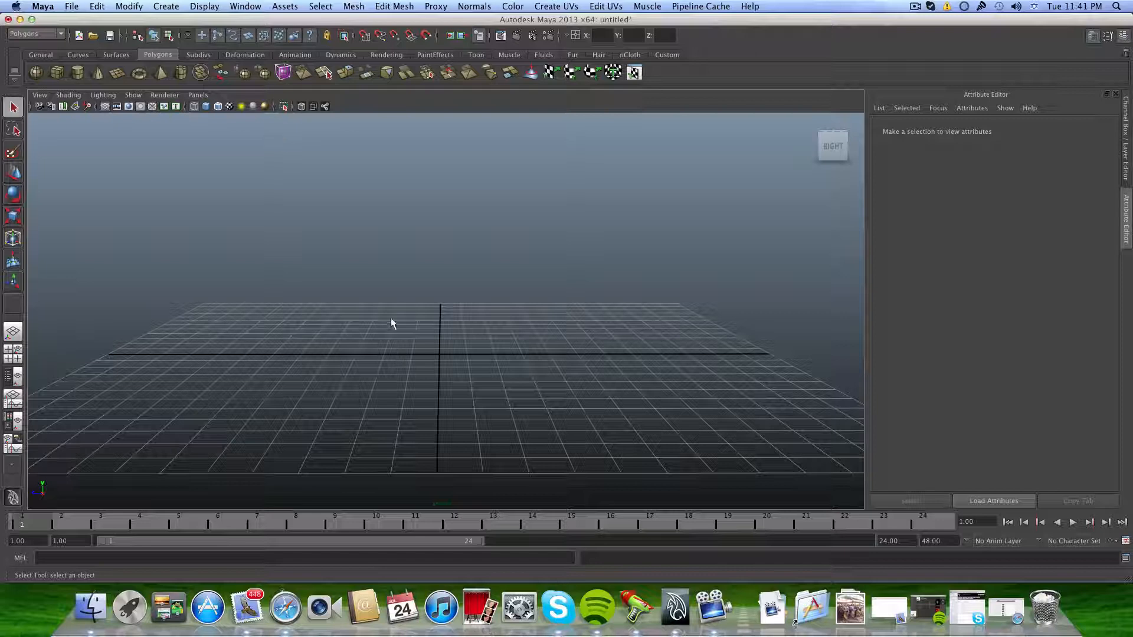
{"action": "left_click_drag", "start_coordinate": [390, 319], "coordinate": [430, 309], "text": "alt"}
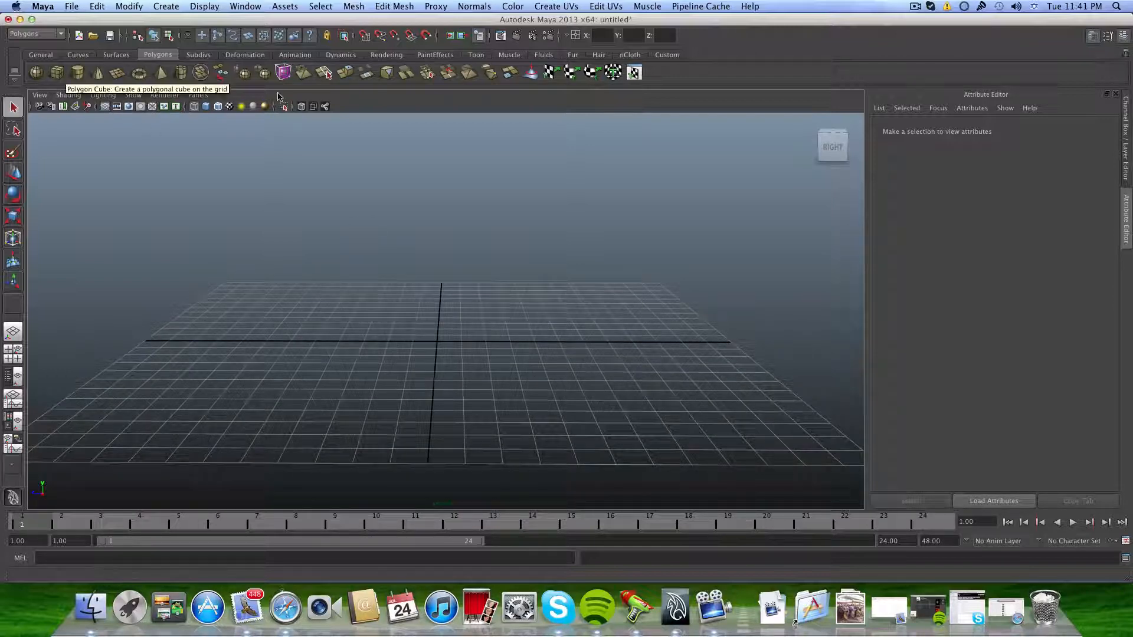
Create a polygon cube at the grid centre, scaled uniformly to about 6.3, and display it smooth shaded.
{"action": "left_click", "coordinate": [57, 77]}
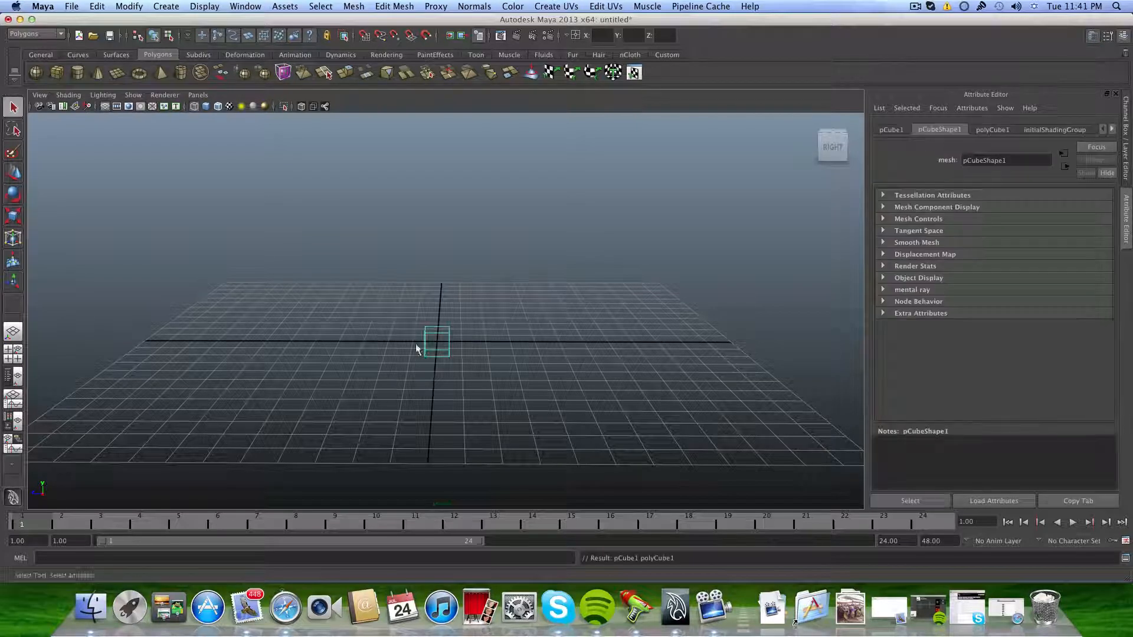
{"action": "left_click", "coordinate": [16, 221]}
{"action": "left_click_drag", "start_coordinate": [437, 342], "coordinate": [548, 346]}
{"action": "key", "text": "5"}
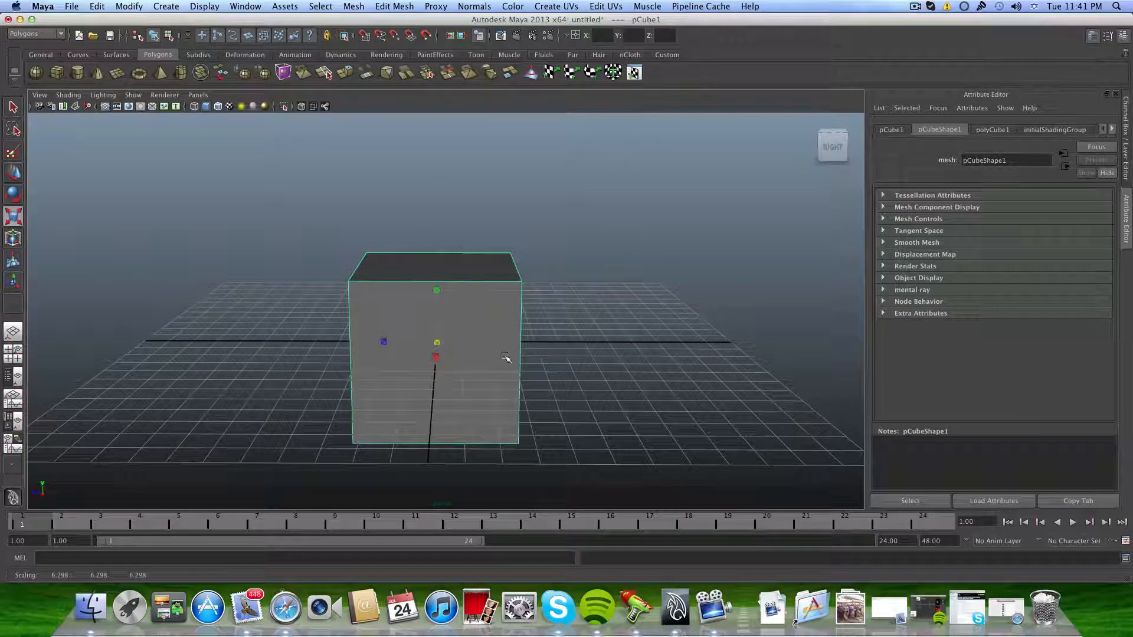
{"action": "mouse_move", "coordinate": [470, 336]}
{"action": "left_mouse_down", "text": "alt"}
{"action": "mouse_move", "coordinate": [528, 338]}
{"action": "mouse_move", "coordinate": [518, 359]}
{"action": "mouse_move", "coordinate": [435, 369]}
{"action": "mouse_move", "coordinate": [438, 336]}
{"action": "mouse_move", "coordinate": [468, 337]}
{"action": "left_mouse_up", "text": "alt"}
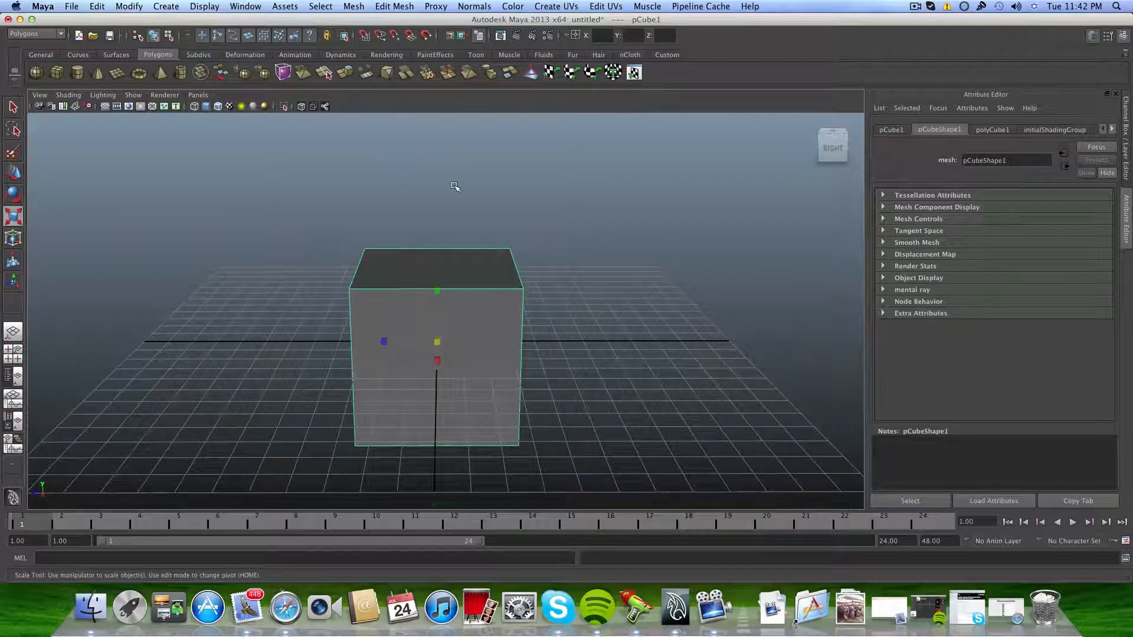
{"action": "mouse_move", "coordinate": [443, 282]}
{"action": "left_mouse_down", "text": "alt"}
{"action": "mouse_move", "coordinate": [443, 255]}
{"action": "mouse_move", "coordinate": [442, 280]}
{"action": "left_mouse_up", "text": "alt"}
{"action": "scroll", "coordinate": [437, 296], "scroll_direction": "up", "scroll_amount": 5}
{"action": "scroll", "coordinate": [436, 296], "scroll_direction": "down", "scroll_amount": 3}
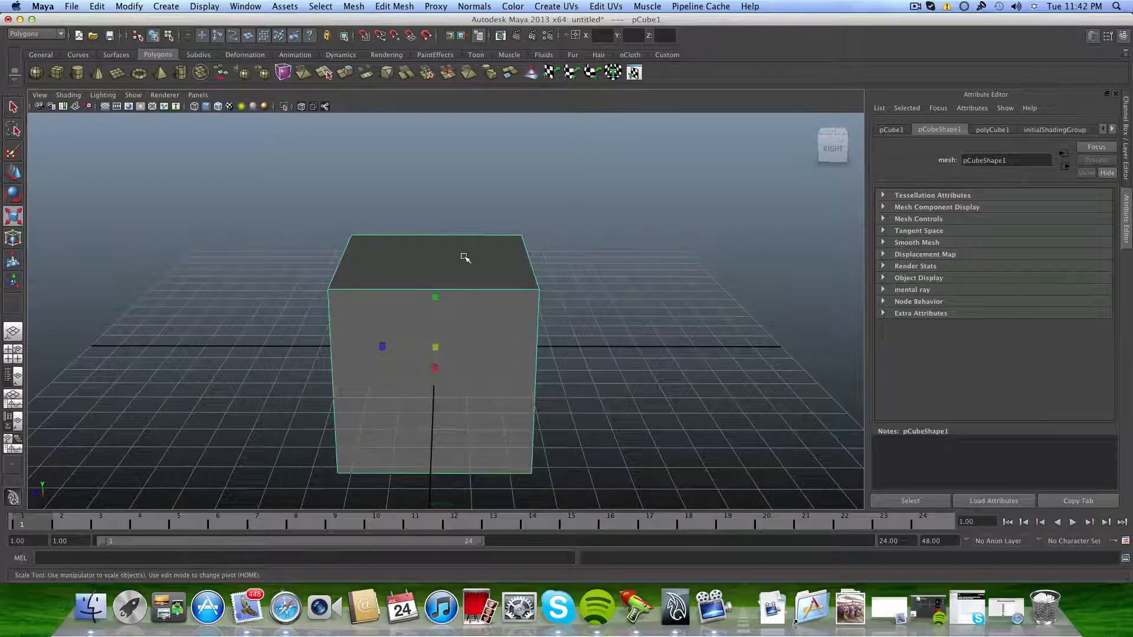
{"action": "mouse_move", "coordinate": [395, 261]}
{"action": "left_mouse_down", "text": "alt"}
{"action": "mouse_move", "coordinate": [554, 240]}
{"action": "mouse_move", "coordinate": [439, 270]}
{"action": "mouse_move", "coordinate": [397, 263]}
{"action": "mouse_move", "coordinate": [390, 250]}
{"action": "left_mouse_up", "text": "alt"}
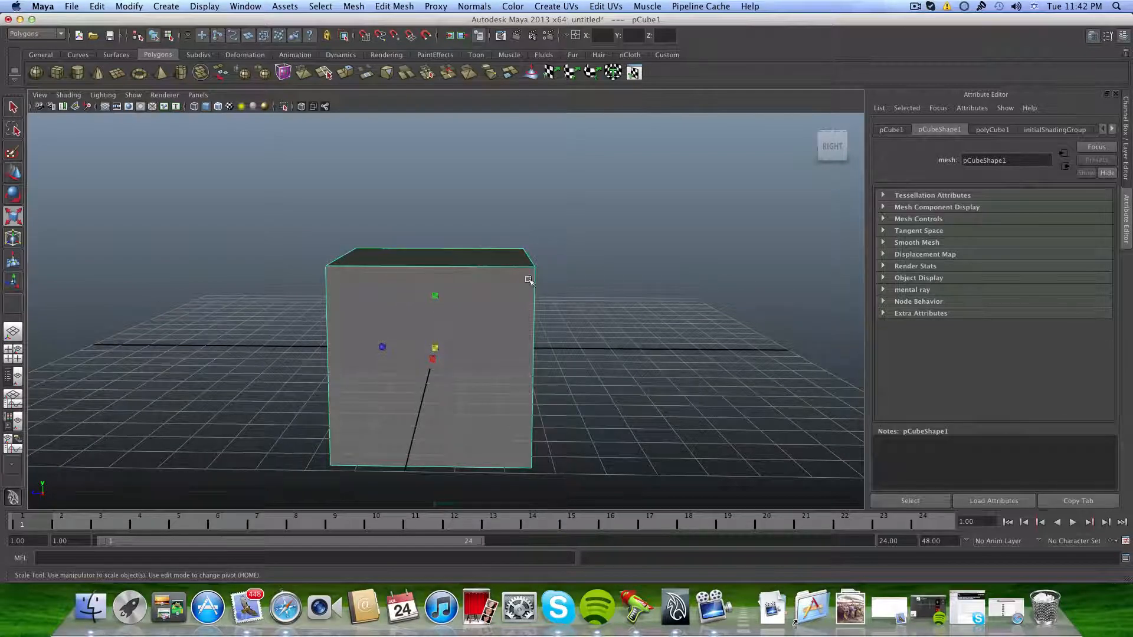
{"action": "left_click_drag", "start_coordinate": [447, 274], "coordinate": [449, 278], "text": "alt"}
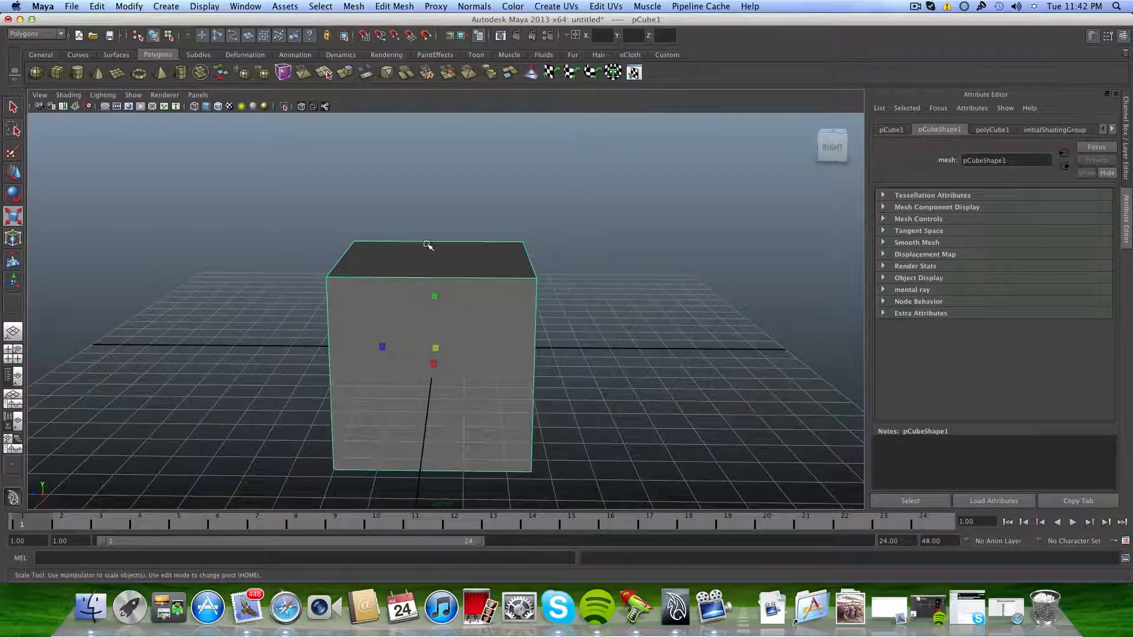
Insert a vertical edge loop around the middle of the cube with the Insert Edge Loop Tool.
{"action": "right_click", "coordinate": [432, 277], "text": "shift"}
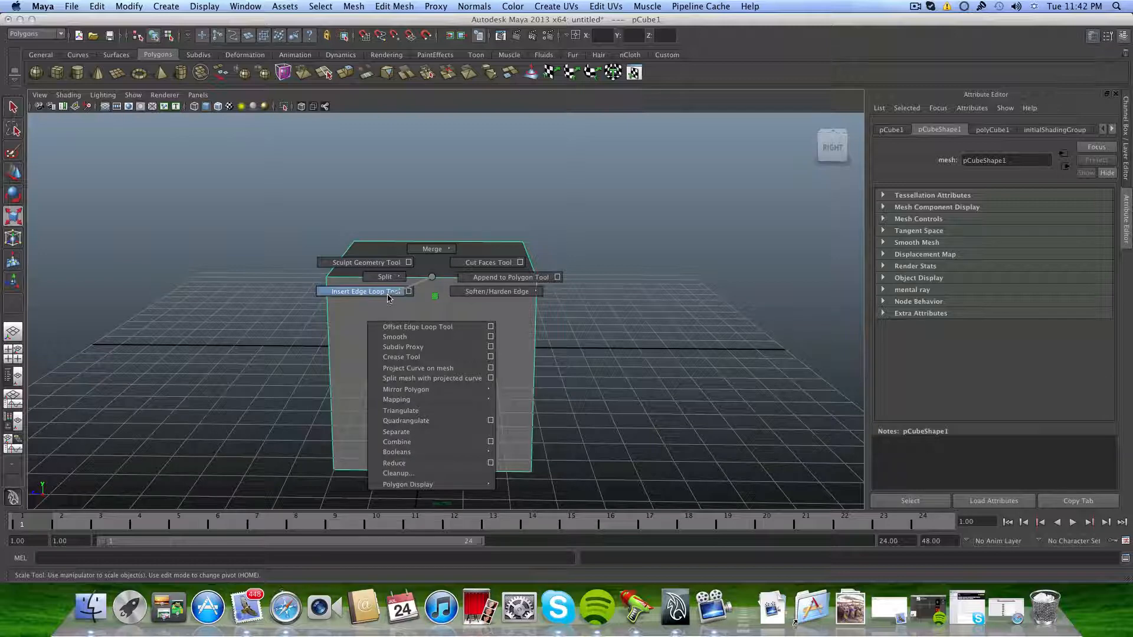
{"action": "mouse_move", "coordinate": [392, 279]}
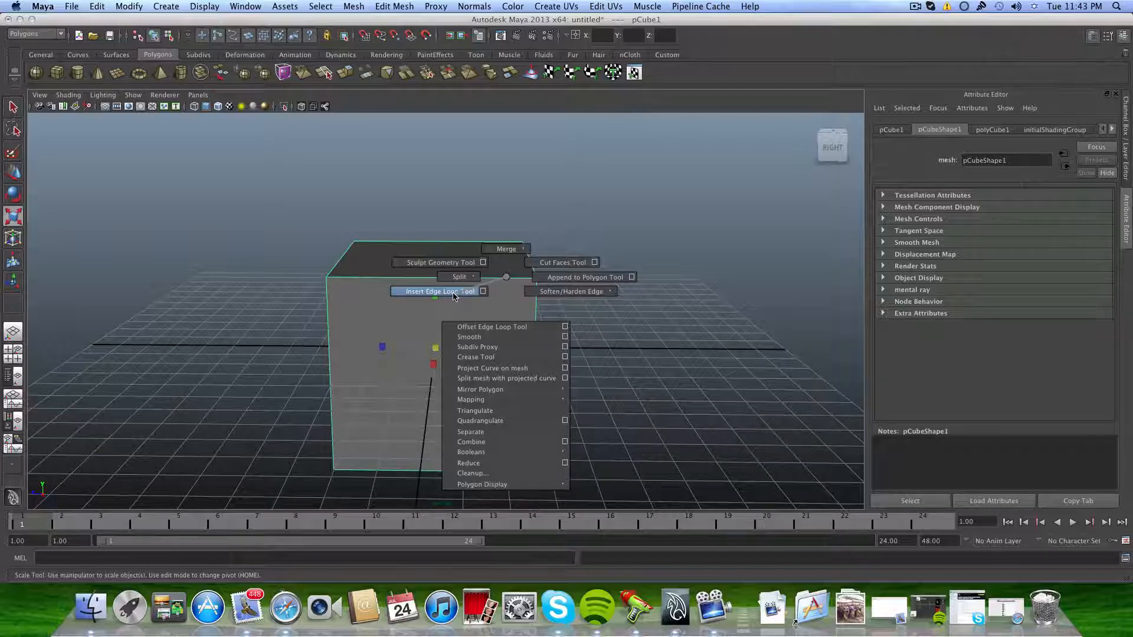
{"action": "right_click_drag", "start_coordinate": [455, 296], "coordinate": [455, 295], "text": "shift"}
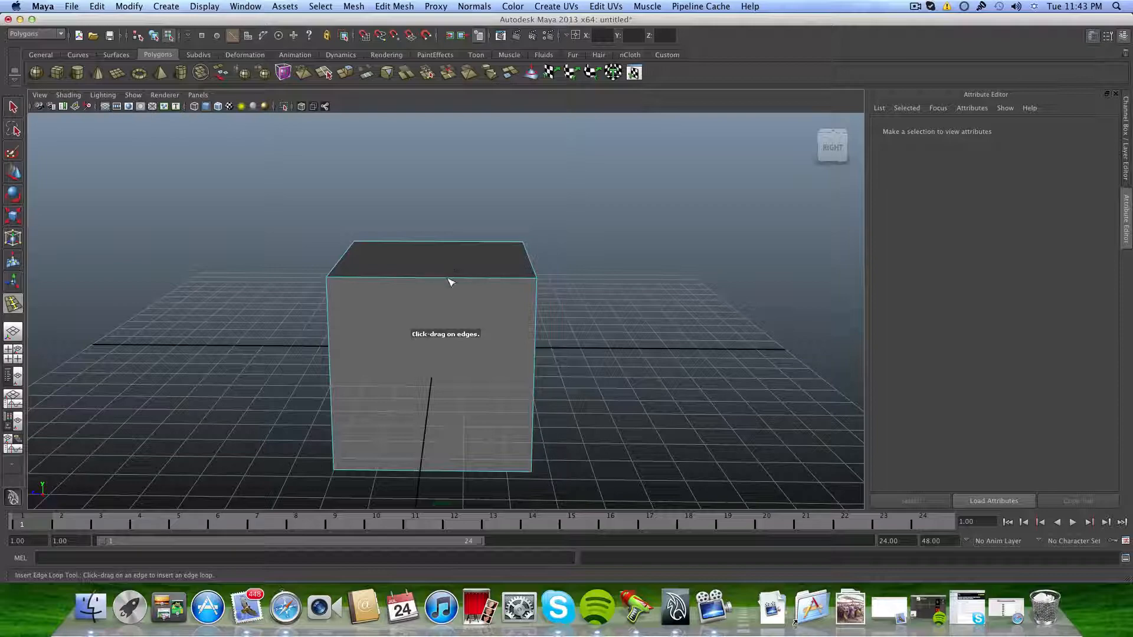
{"action": "left_click_drag", "start_coordinate": [483, 278], "coordinate": [440, 283], "text": "alt"}
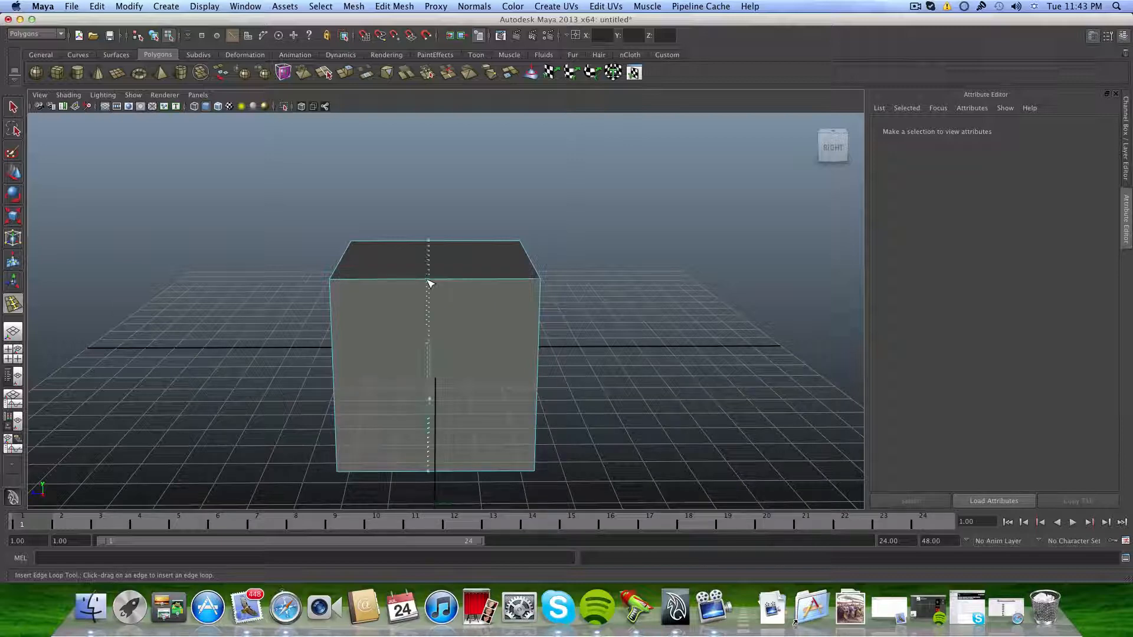
{"action": "left_click_drag", "start_coordinate": [336, 279], "coordinate": [328, 279]}
{"action": "left_click_drag", "start_coordinate": [411, 286], "coordinate": [536, 289]}
{"action": "left_click_drag", "start_coordinate": [451, 291], "coordinate": [490, 284]}
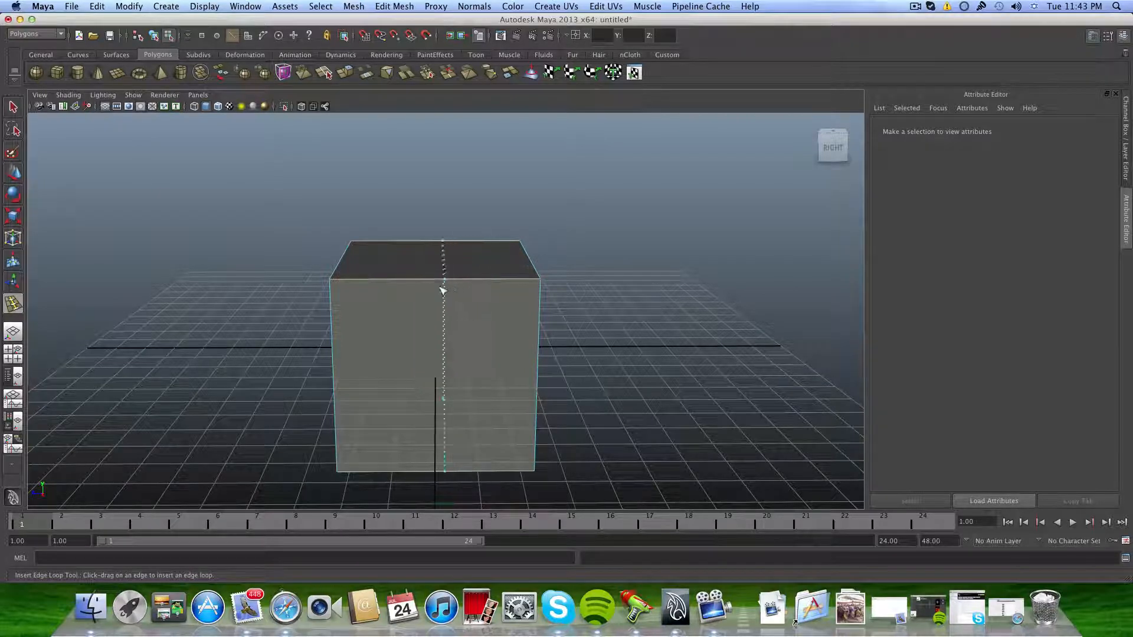
{"action": "left_click_drag", "start_coordinate": [399, 300], "coordinate": [436, 291]}
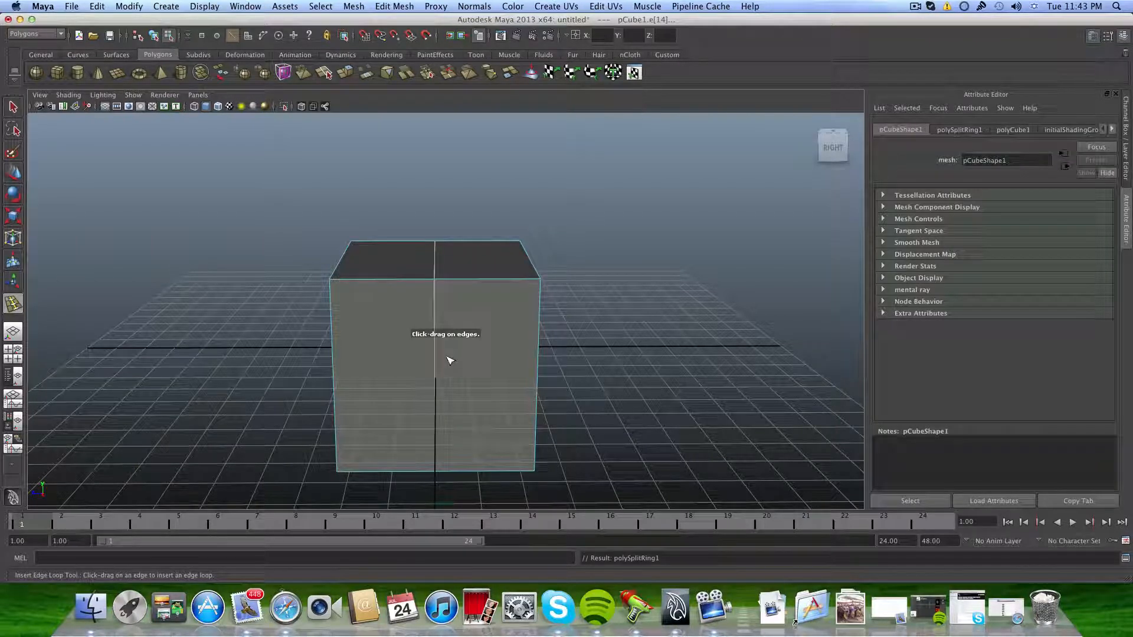
Split the edge ring running through the back face's upper edge to add a centred vertical loop crossing the existing one.
{"action": "left_click_drag", "start_coordinate": [490, 341], "coordinate": [357, 338], "text": "alt"}
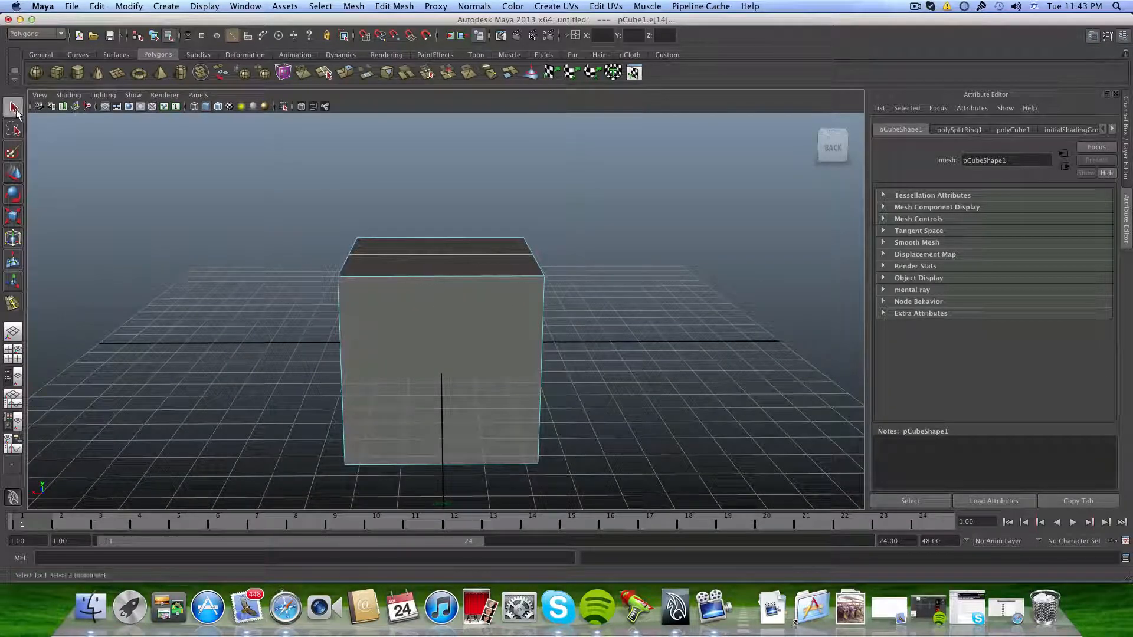
{"action": "key", "text": "q"}
{"action": "mouse_move", "coordinate": [467, 300]}
{"action": "left_mouse_down", "text": "alt"}
{"action": "mouse_move", "coordinate": [494, 309]}
{"action": "mouse_move", "coordinate": [468, 327]}
{"action": "mouse_move", "coordinate": [445, 316]}
{"action": "mouse_move", "coordinate": [448, 298]}
{"action": "left_mouse_up", "text": "alt"}
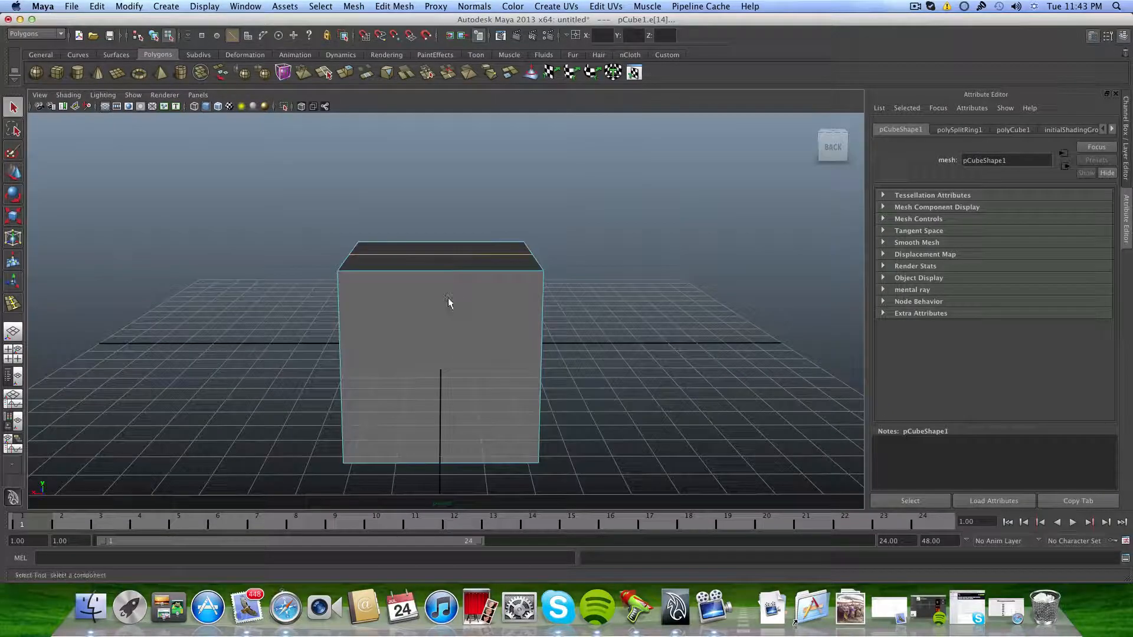
{"action": "left_click", "coordinate": [421, 271]}
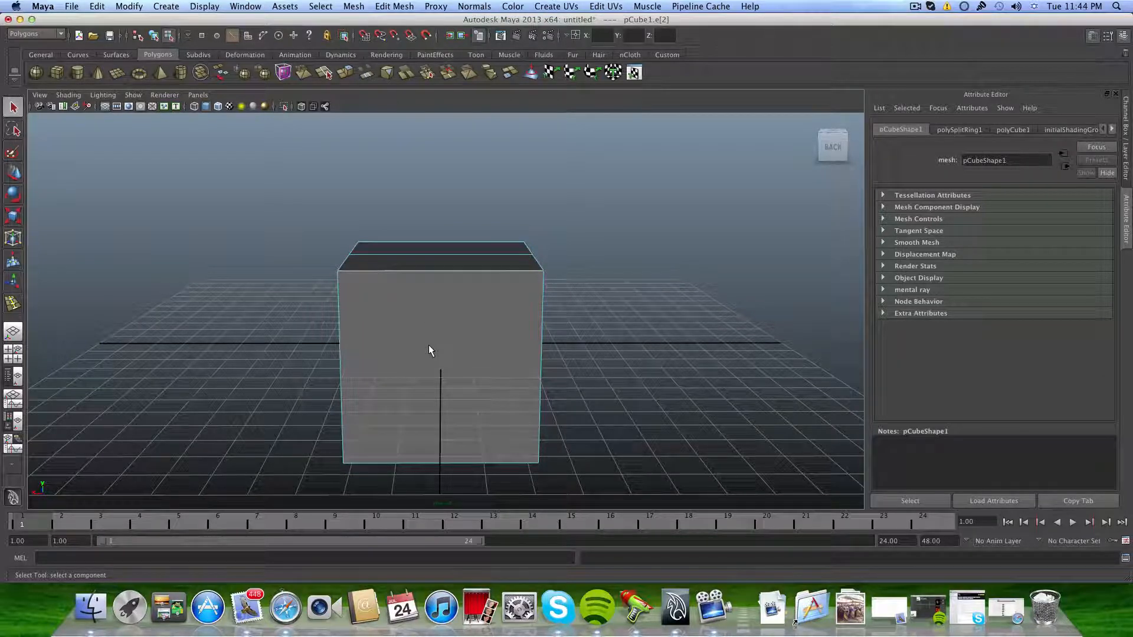
{"action": "right_click", "coordinate": [441, 269], "text": "ctrl"}
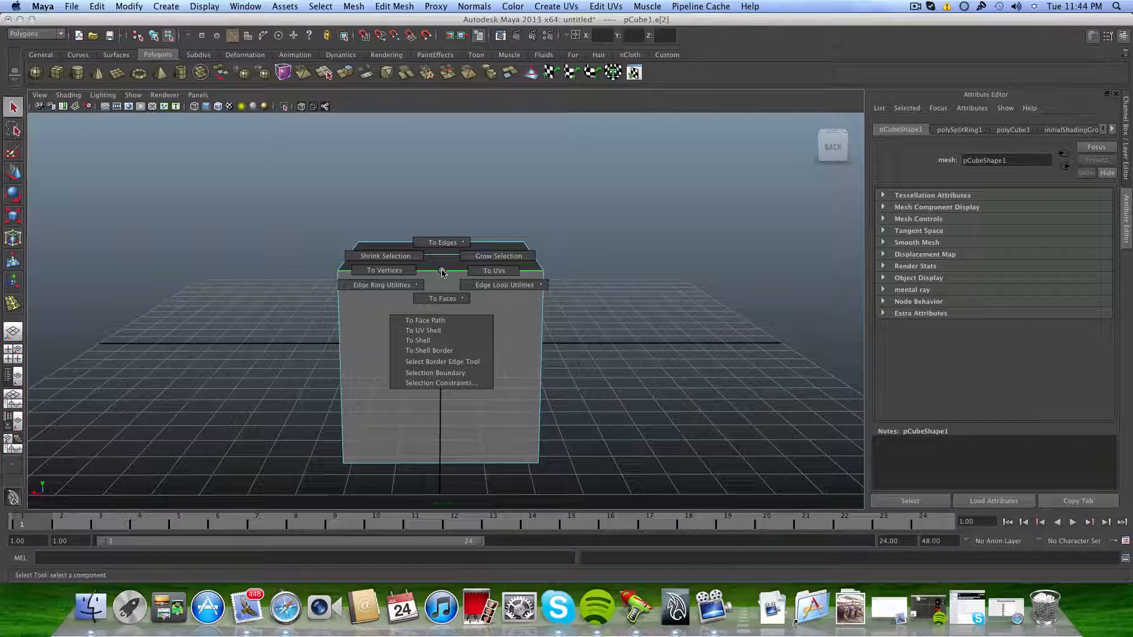
{"action": "mouse_move", "coordinate": [405, 294]}
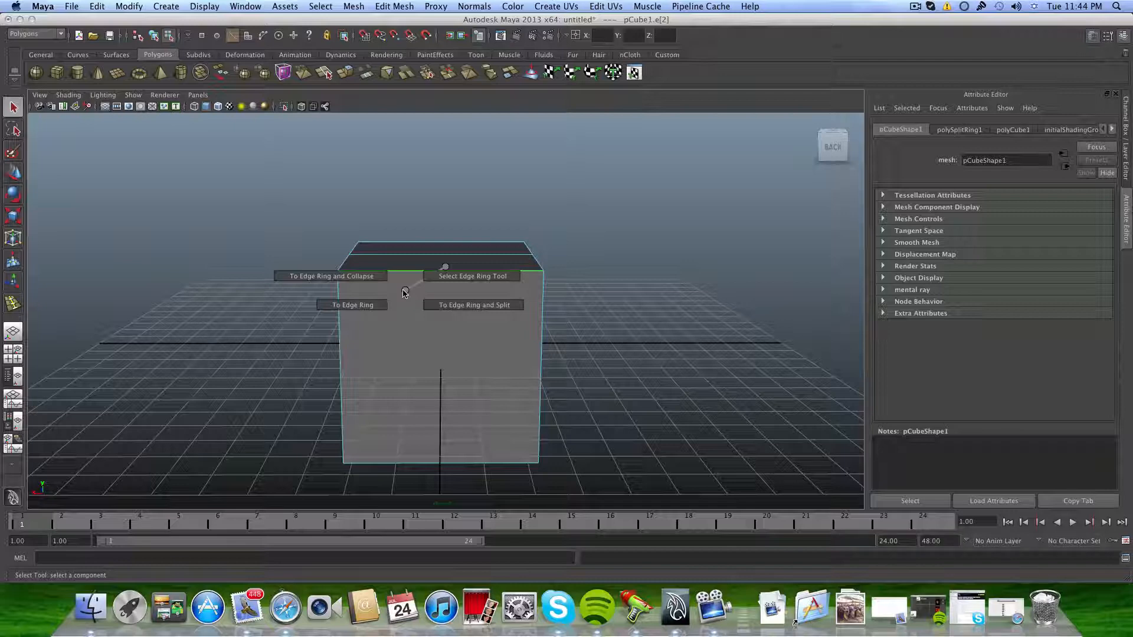
{"action": "right_click_drag", "start_coordinate": [406, 294], "coordinate": [489, 305]}
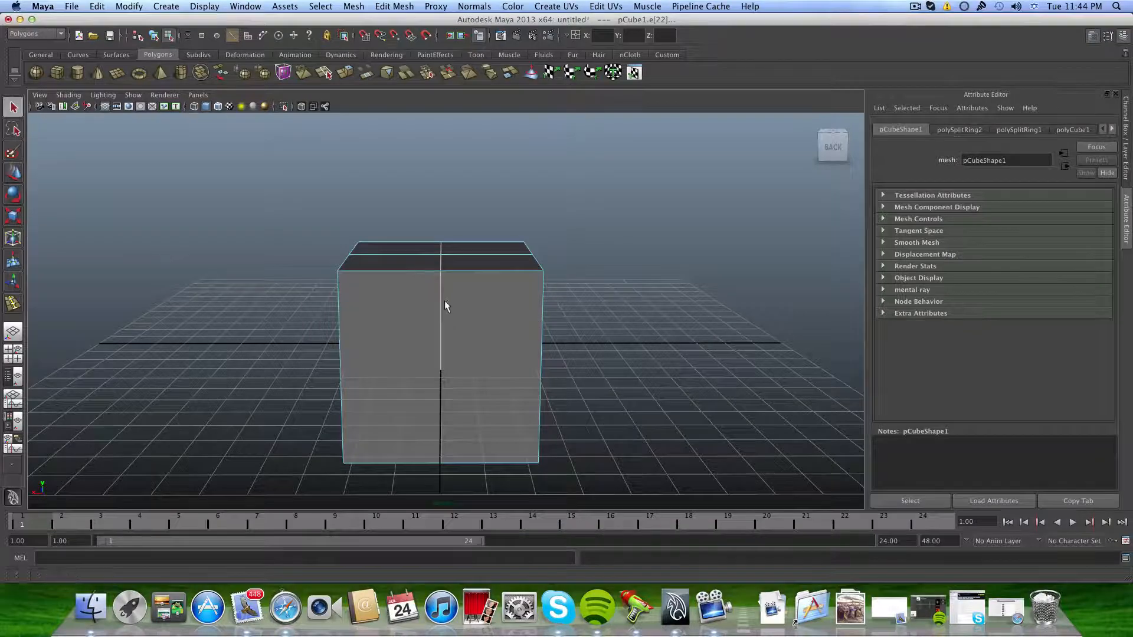
Split the edge ring of the cube's vertical side edges to add a horizontal loop at mid-height.
{"action": "mouse_move", "coordinate": [445, 306]}
{"action": "left_mouse_down", "text": "alt"}
{"action": "mouse_move", "coordinate": [519, 328]}
{"action": "mouse_move", "coordinate": [554, 379]}
{"action": "mouse_move", "coordinate": [579, 367]}
{"action": "mouse_move", "coordinate": [571, 336]}
{"action": "mouse_move", "coordinate": [471, 331]}
{"action": "mouse_move", "coordinate": [445, 313]}
{"action": "mouse_move", "coordinate": [481, 360]}
{"action": "mouse_move", "coordinate": [443, 285]}
{"action": "mouse_move", "coordinate": [430, 298]}
{"action": "mouse_move", "coordinate": [449, 279]}
{"action": "mouse_move", "coordinate": [443, 300]}
{"action": "left_mouse_up", "text": "alt"}
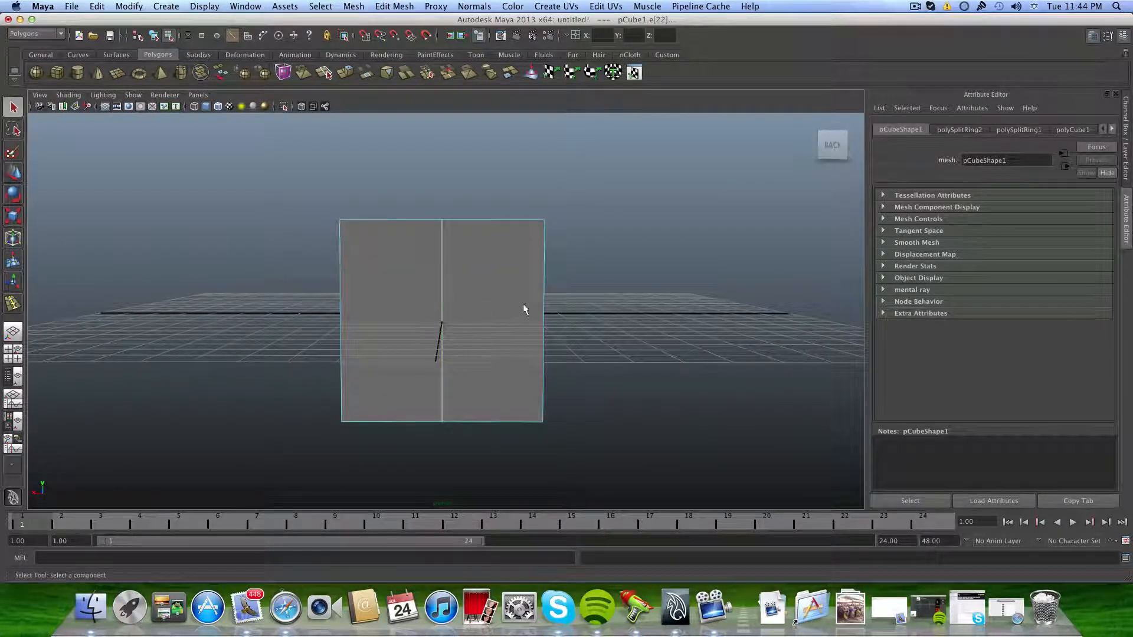
{"action": "left_click", "coordinate": [542, 318]}
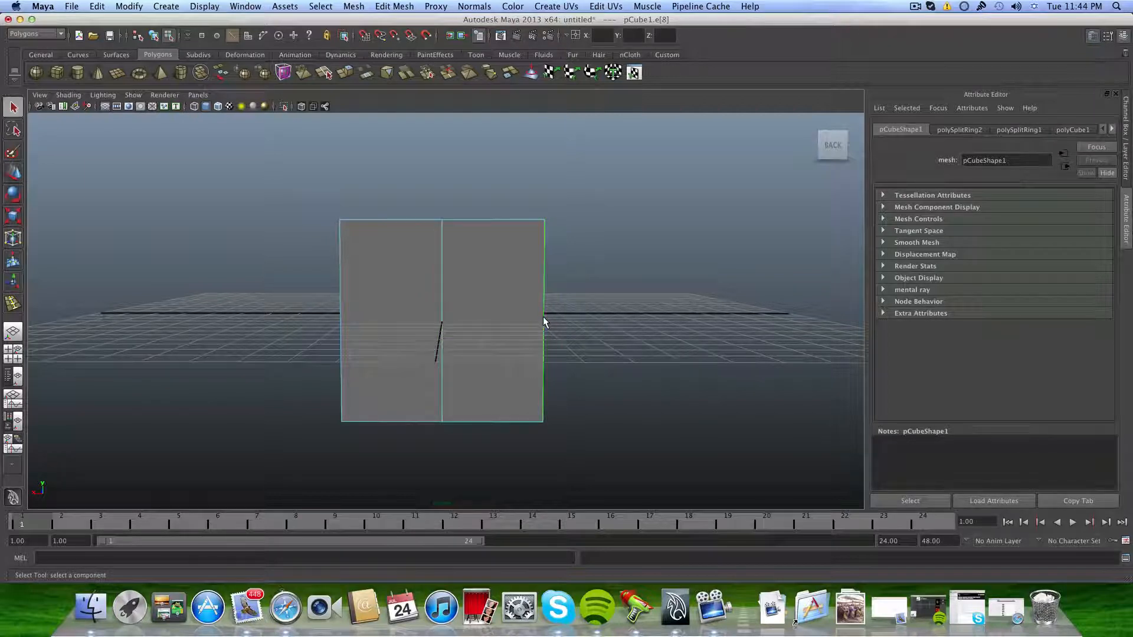
{"action": "right_click_drag", "start_coordinate": [543, 318], "coordinate": [561, 349], "text": "ctrl"}
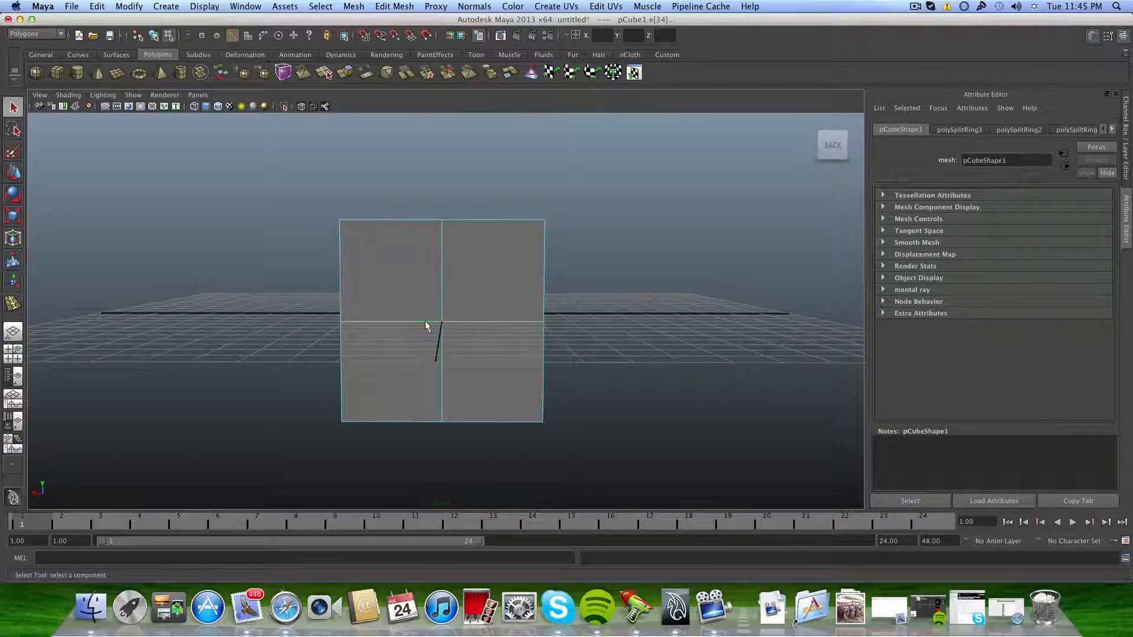
Split the vertical edge rings of the upper and lower halves to add a centred horizontal loop in each.
{"action": "left_click", "coordinate": [543, 281]}
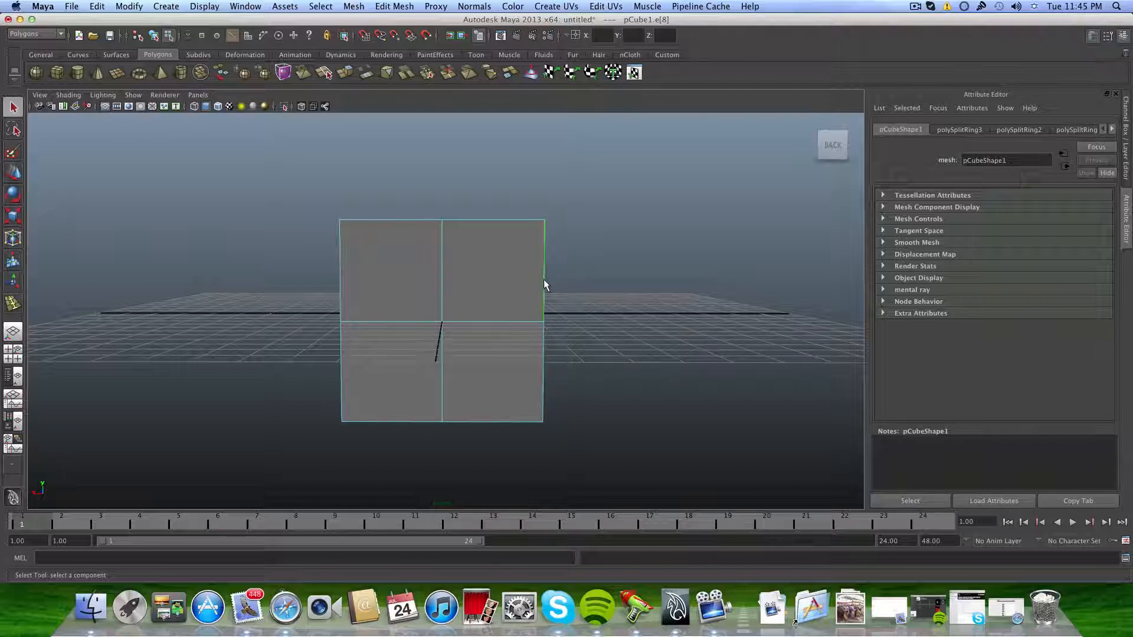
{"action": "right_click_drag", "start_coordinate": [508, 293], "coordinate": [554, 308], "text": "shift"}
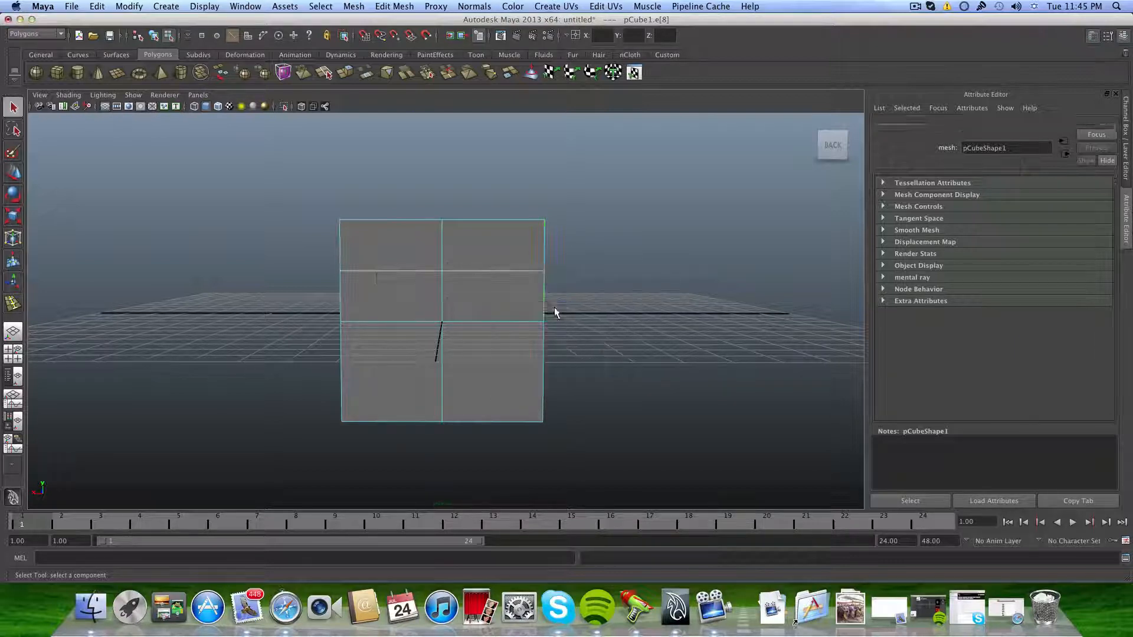
{"action": "left_click", "coordinate": [543, 383]}
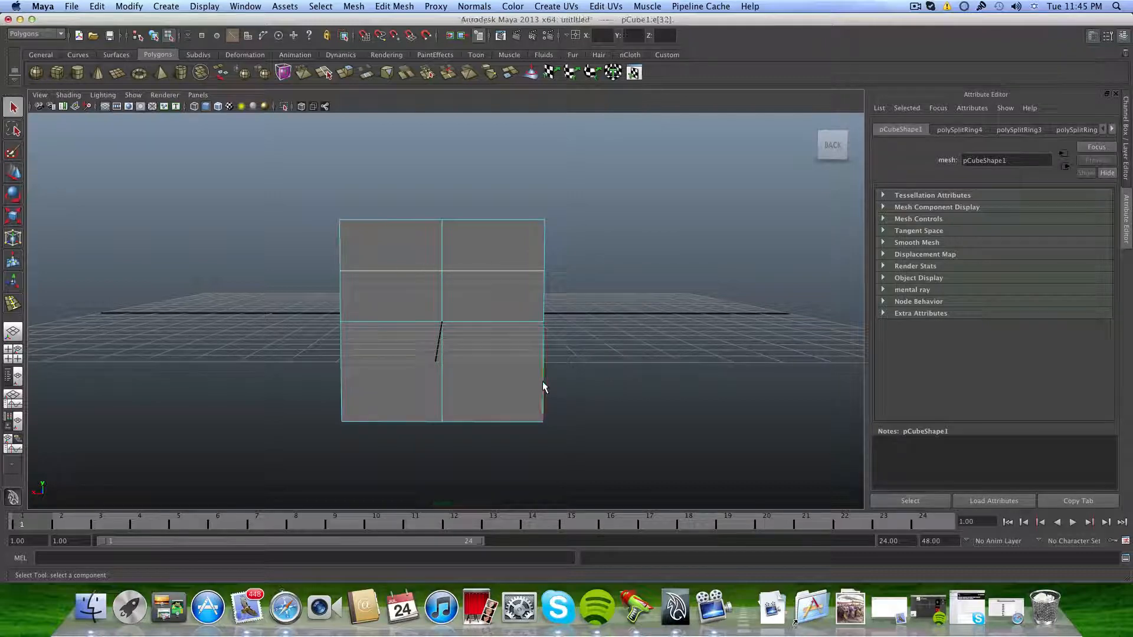
{"action": "right_click_drag", "start_coordinate": [543, 382], "coordinate": [527, 400], "text": "shift"}
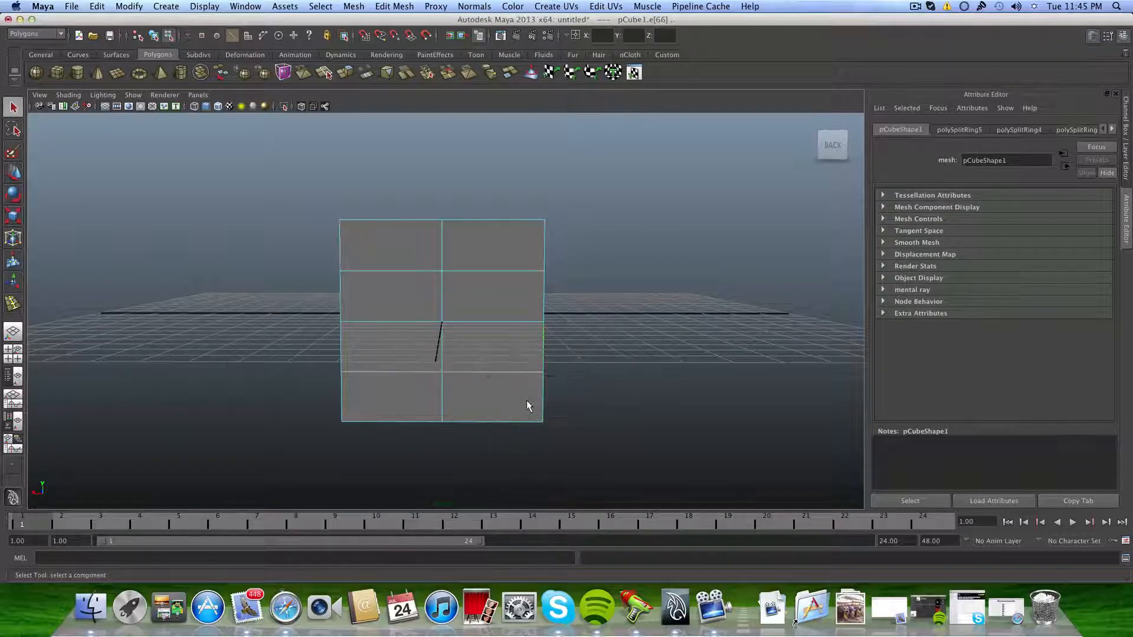
{"action": "left_click_drag", "start_coordinate": [487, 327], "coordinate": [516, 412], "text": "alt"}
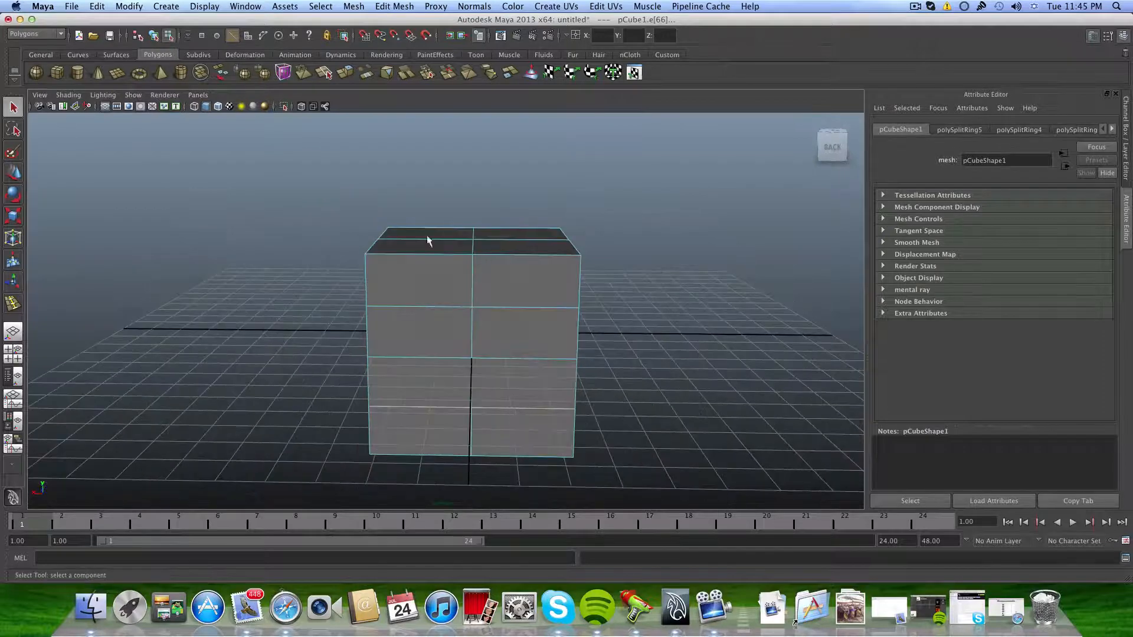
{"action": "right_click", "coordinate": [481, 307], "text": "shift"}
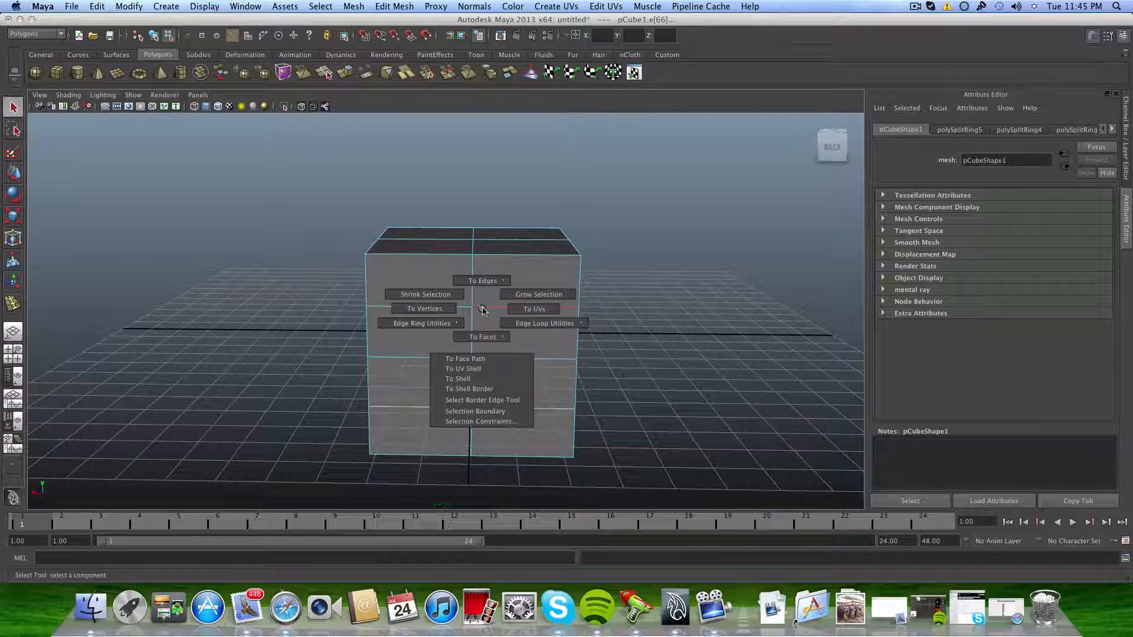
{"action": "right_click_drag", "start_coordinate": [483, 311], "coordinate": [484, 307]}
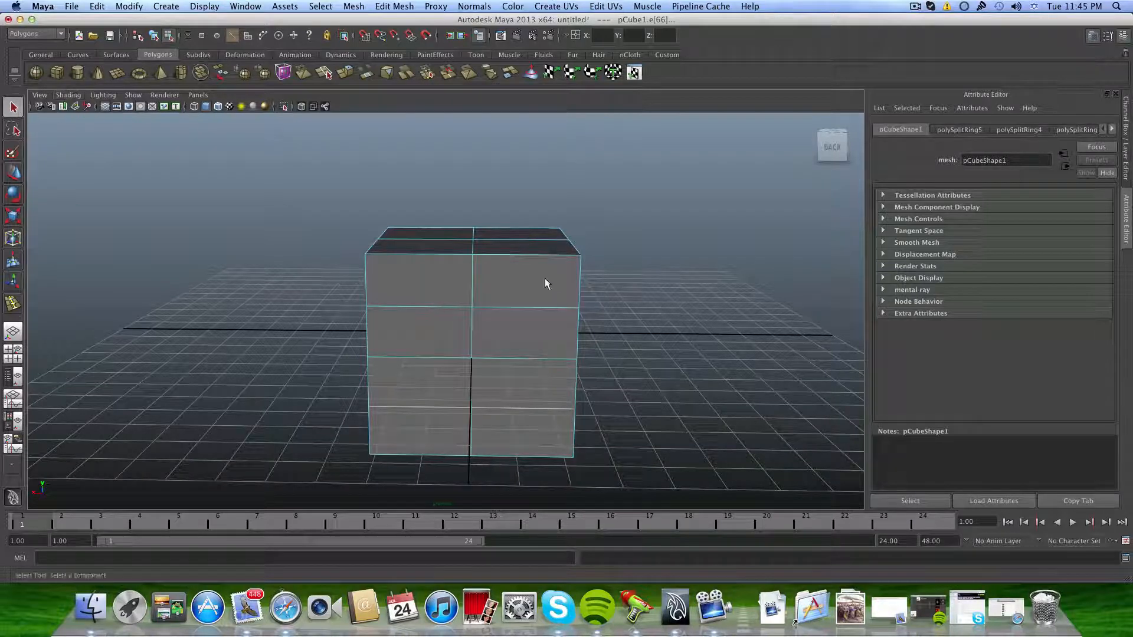
{"action": "mouse_move", "coordinate": [470, 285]}
{"action": "left_mouse_down", "text": "alt"}
{"action": "mouse_move", "coordinate": [436, 304]}
{"action": "mouse_move", "coordinate": [449, 280]}
{"action": "left_mouse_up", "text": "alt"}
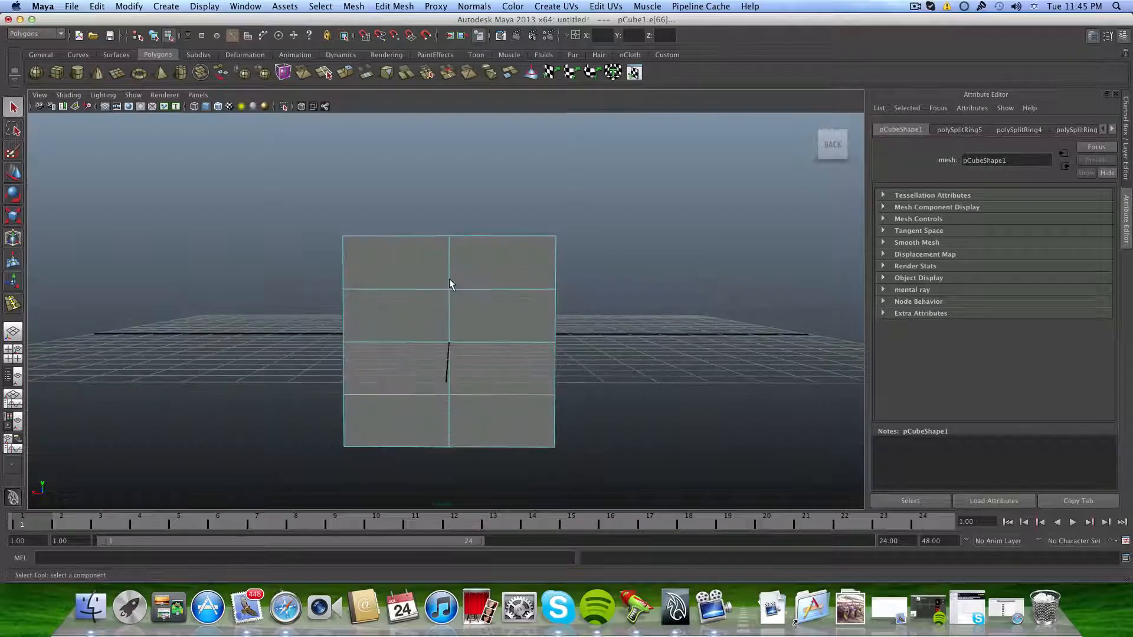
Return the cube to object mode and look over its edge loops from the sides and from above.
{"action": "key", "text": "F8"}
{"action": "scroll", "coordinate": [460, 286], "scroll_direction": "down", "scroll_amount": 3}
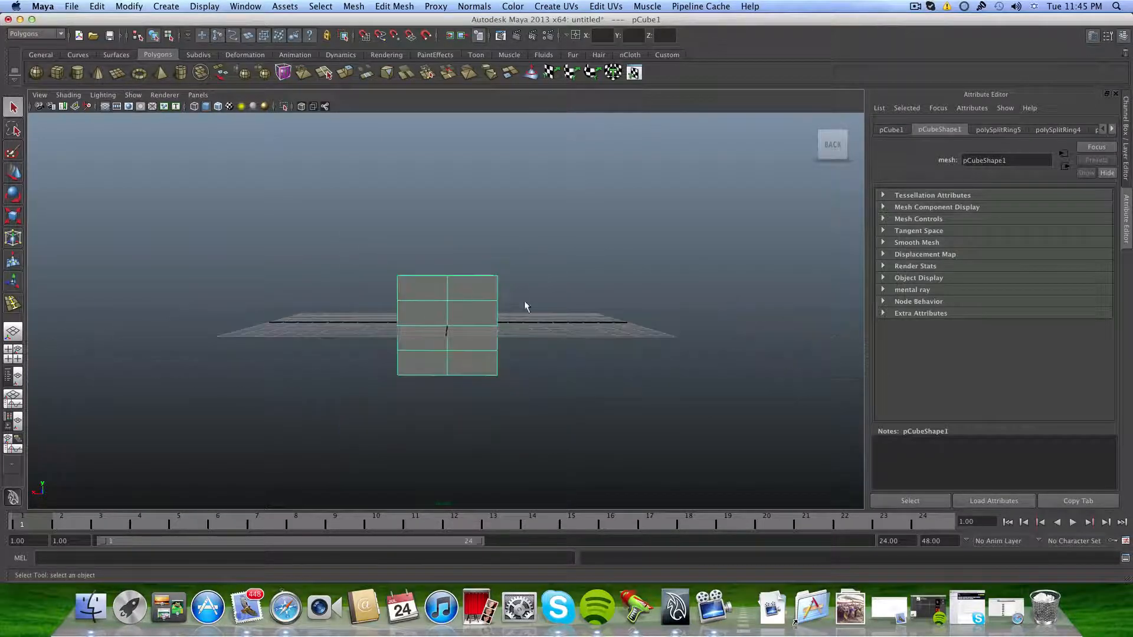
{"action": "left_click_drag", "start_coordinate": [525, 307], "coordinate": [395, 314], "text": "alt"}
{"action": "middle_click_drag", "start_coordinate": [400, 333], "coordinate": [378, 338], "text": "alt"}
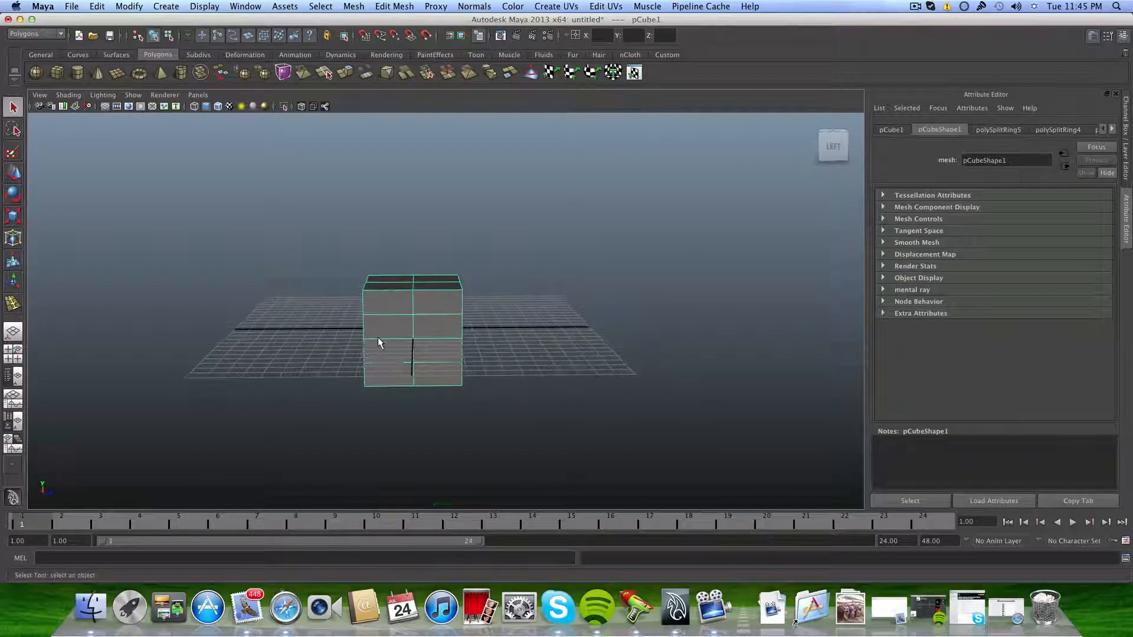
{"action": "left_click_drag", "start_coordinate": [379, 343], "coordinate": [445, 339], "text": "alt"}
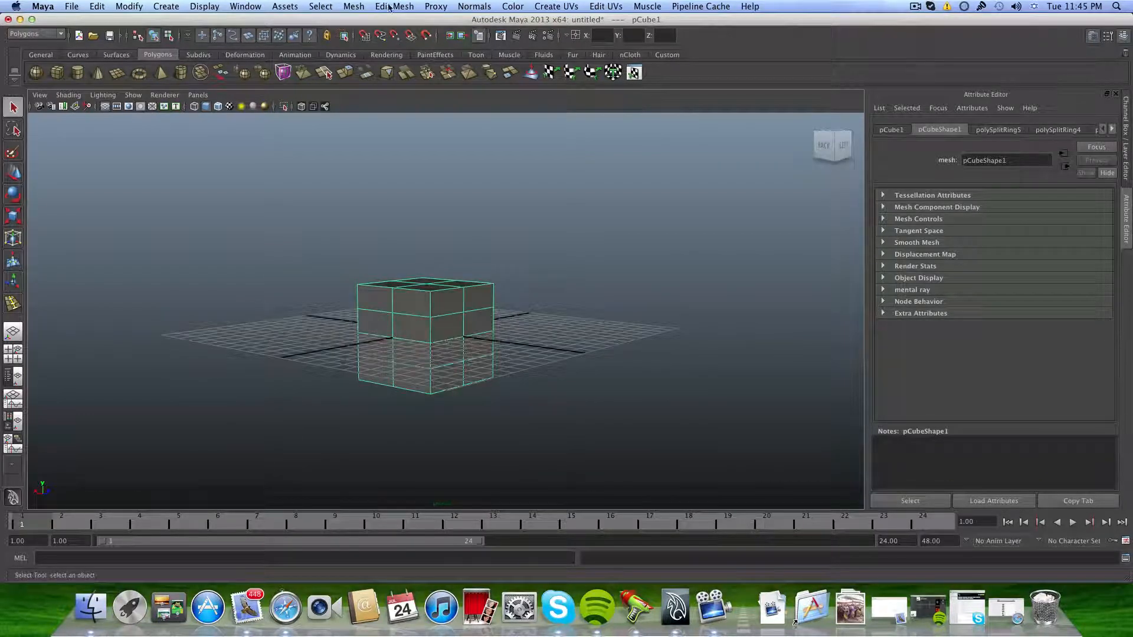
{"action": "left_click_drag", "start_coordinate": [449, 285], "coordinate": [499, 327], "text": "alt"}
{"action": "right_click_drag", "start_coordinate": [436, 342], "coordinate": [592, 366], "text": "alt"}
{"action": "middle_click_drag", "start_coordinate": [592, 368], "coordinate": [604, 316], "text": "alt"}
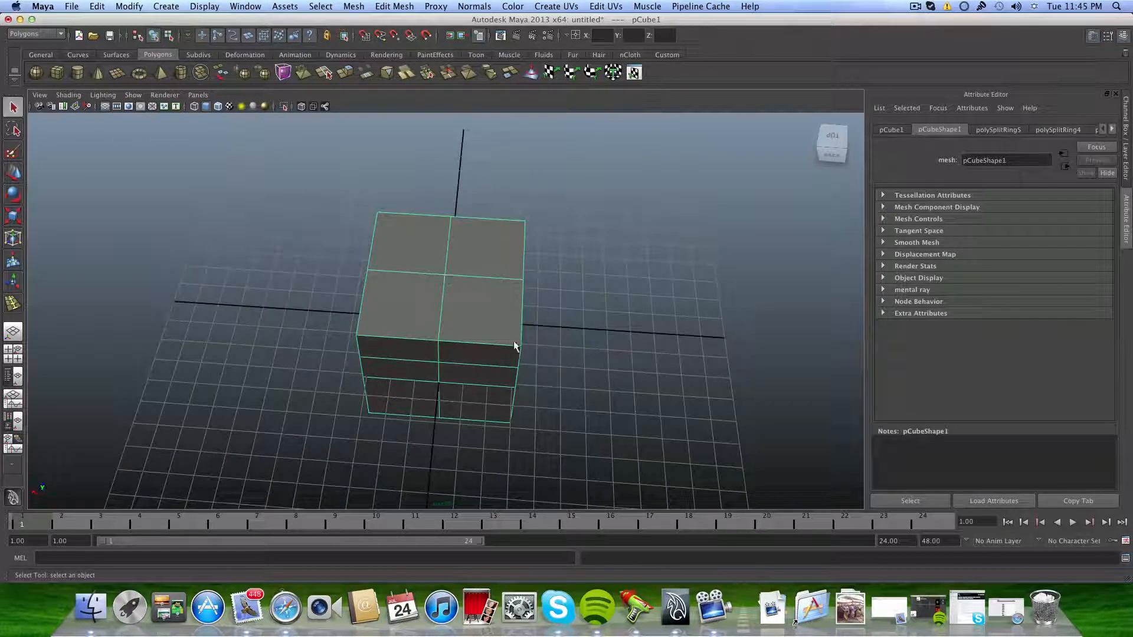
{"action": "mouse_move", "coordinate": [515, 347]}
{"action": "left_mouse_down", "text": "alt"}
{"action": "mouse_move", "coordinate": [513, 329]}
{"action": "mouse_move", "coordinate": [523, 336]}
{"action": "mouse_move", "coordinate": [513, 334]}
{"action": "left_mouse_up", "text": "alt"}
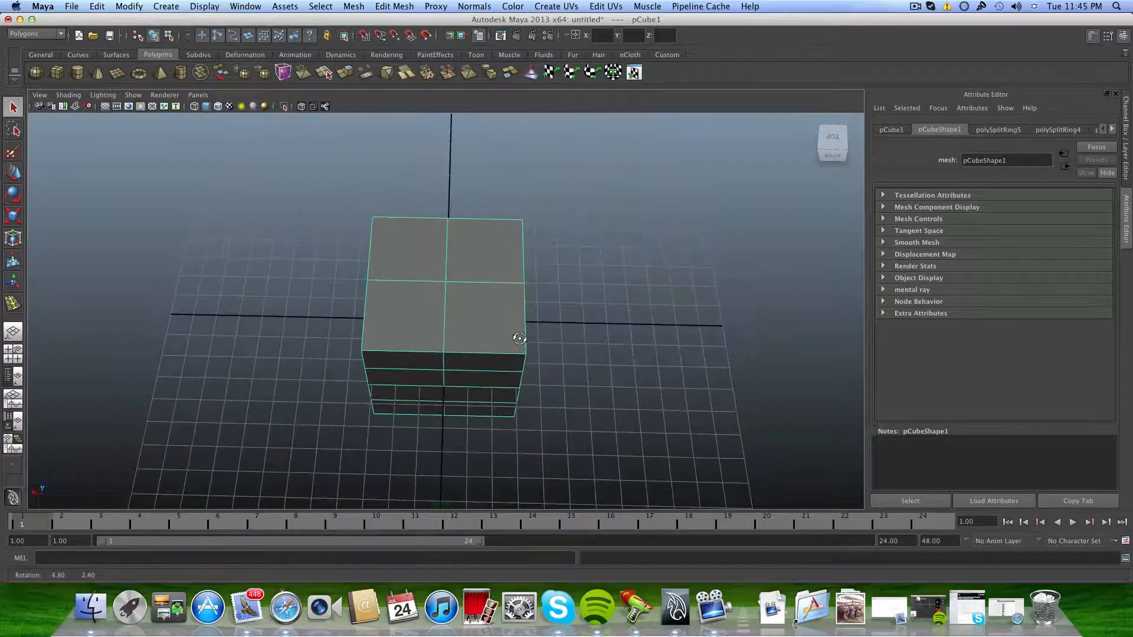
Cut a diagonal across the cube's top from one corner through the centre vertex to the opposite corner with the Interactive Split Tool.
{"action": "left_click", "coordinate": [396, 7]}
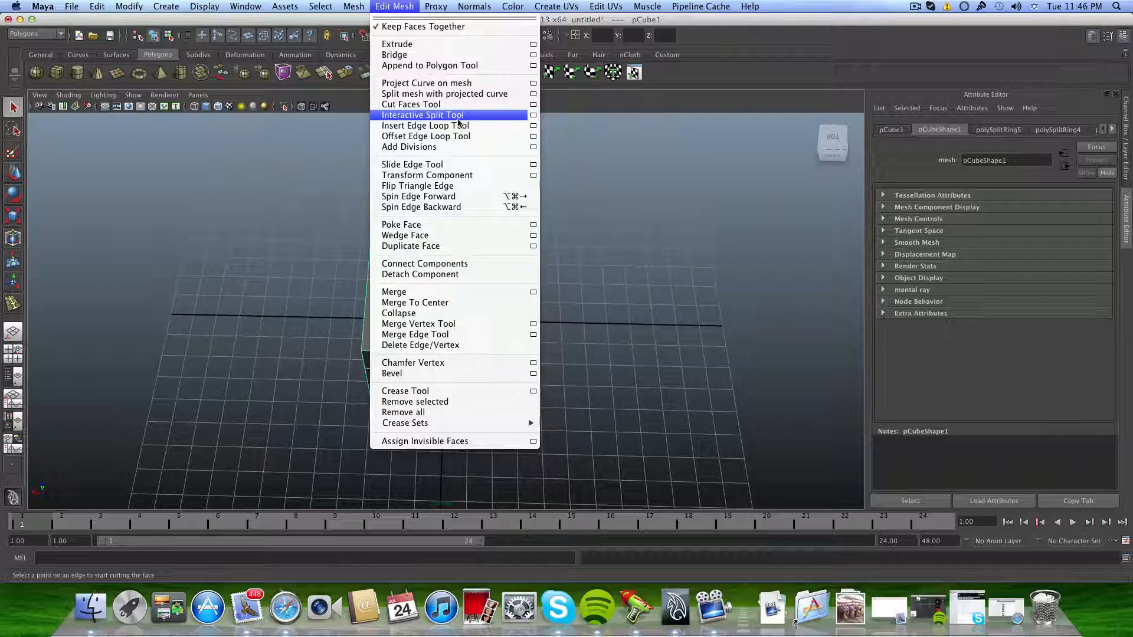
{"action": "left_click", "coordinate": [404, 115]}
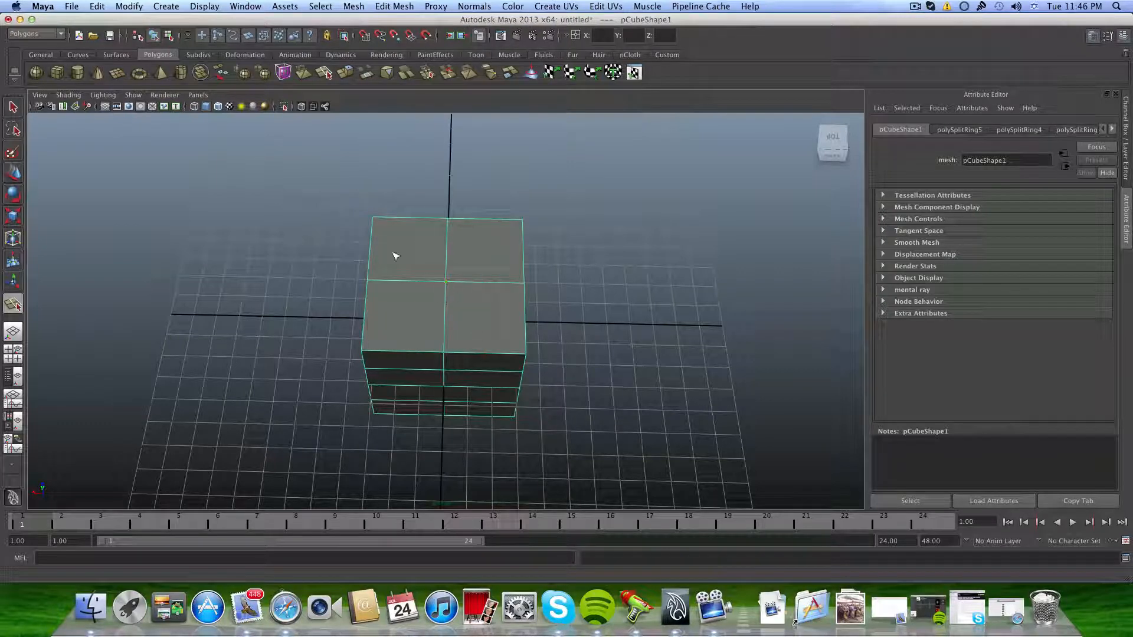
{"action": "left_click", "coordinate": [410, 222]}
{"action": "left_click_drag", "start_coordinate": [450, 253], "coordinate": [457, 242], "text": "alt"}
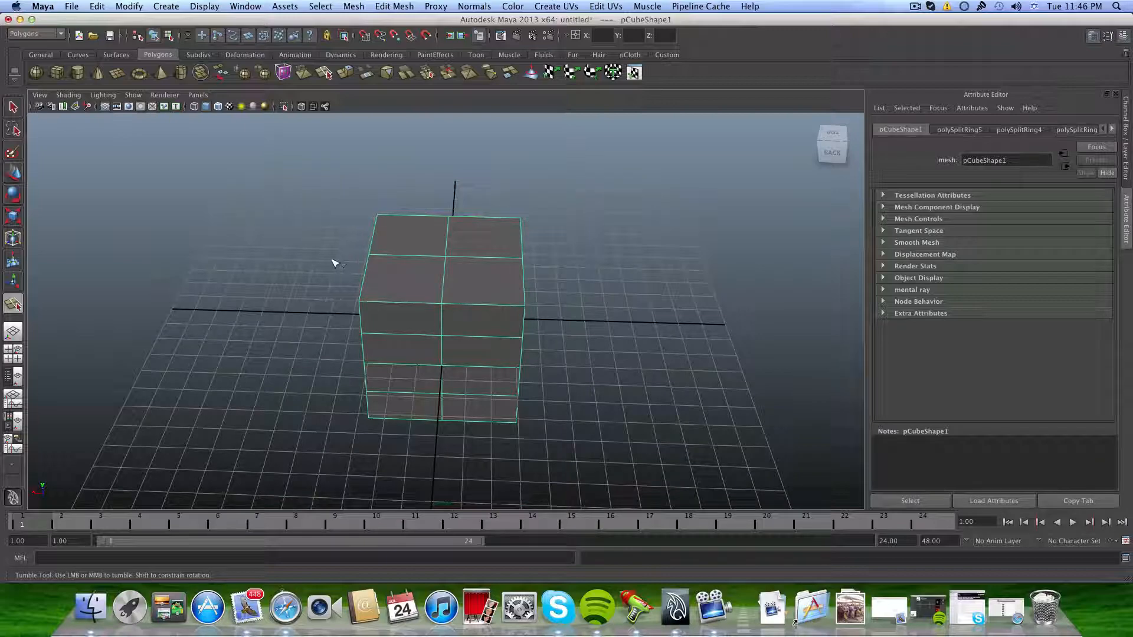
{"action": "left_click_drag", "start_coordinate": [390, 281], "coordinate": [454, 324], "text": "alt"}
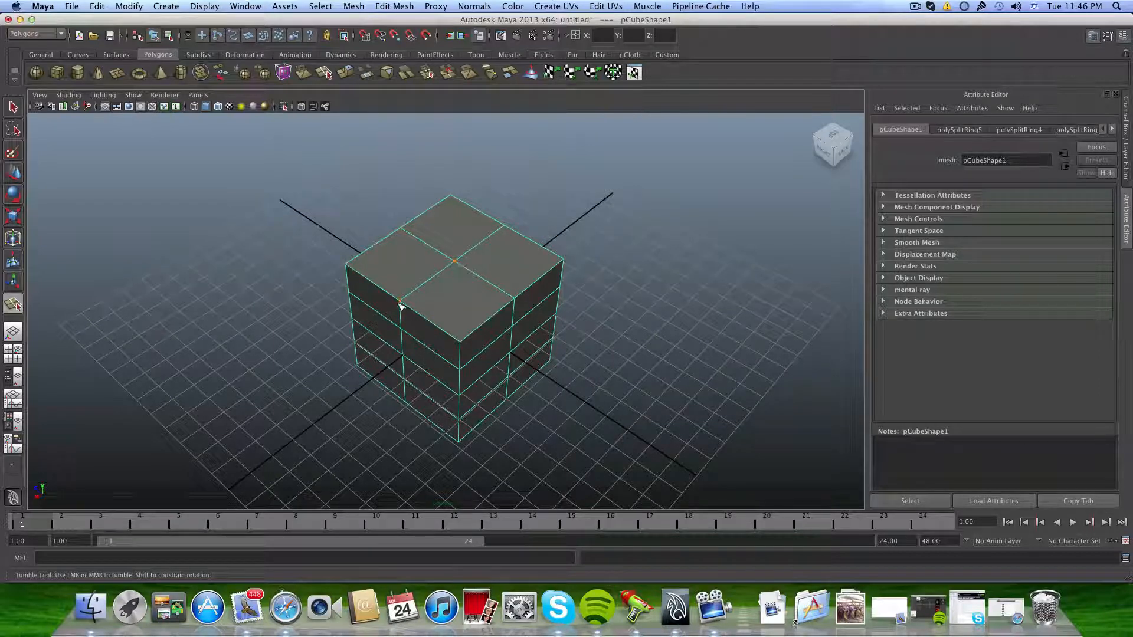
{"action": "left_click", "coordinate": [481, 242]}
{"action": "left_click", "coordinate": [450, 197]}
{"action": "left_click", "coordinate": [456, 263]}
{"action": "left_click", "coordinate": [463, 349]}
{"action": "left_click", "coordinate": [457, 265]}
{"action": "key", "text": "Return"}
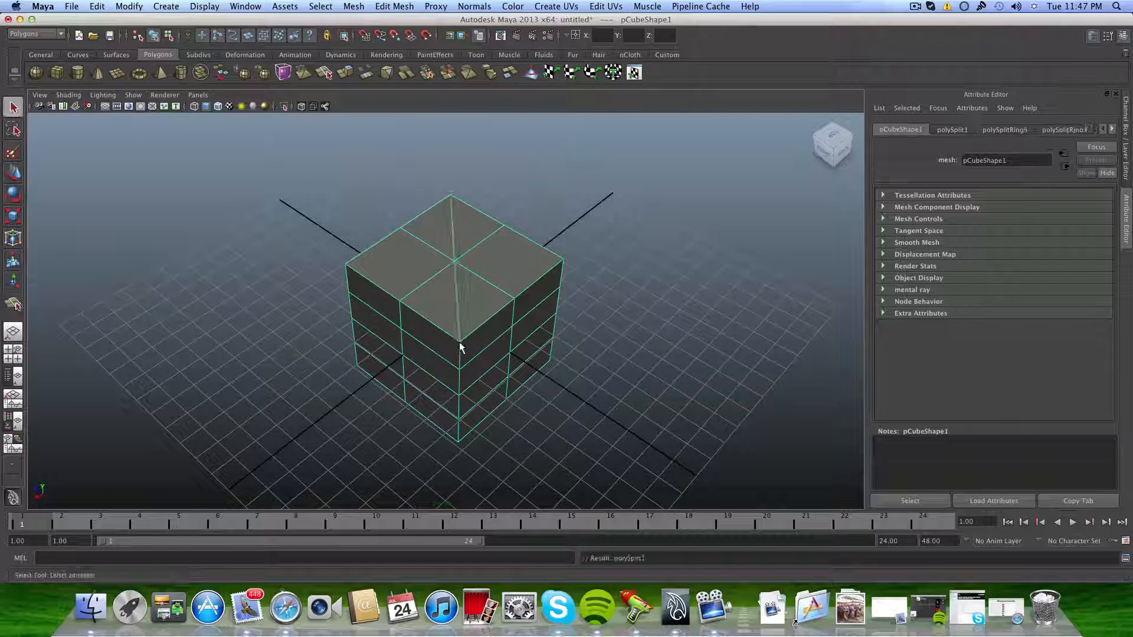
Examine the diagonal cut across the cube's top face from several angles.
{"action": "left_click_drag", "start_coordinate": [462, 347], "coordinate": [474, 331], "text": "alt"}
{"action": "left_click_drag", "start_coordinate": [604, 374], "coordinate": [480, 308], "text": "alt"}
{"action": "left_click_drag", "start_coordinate": [451, 358], "coordinate": [511, 350], "text": "alt"}
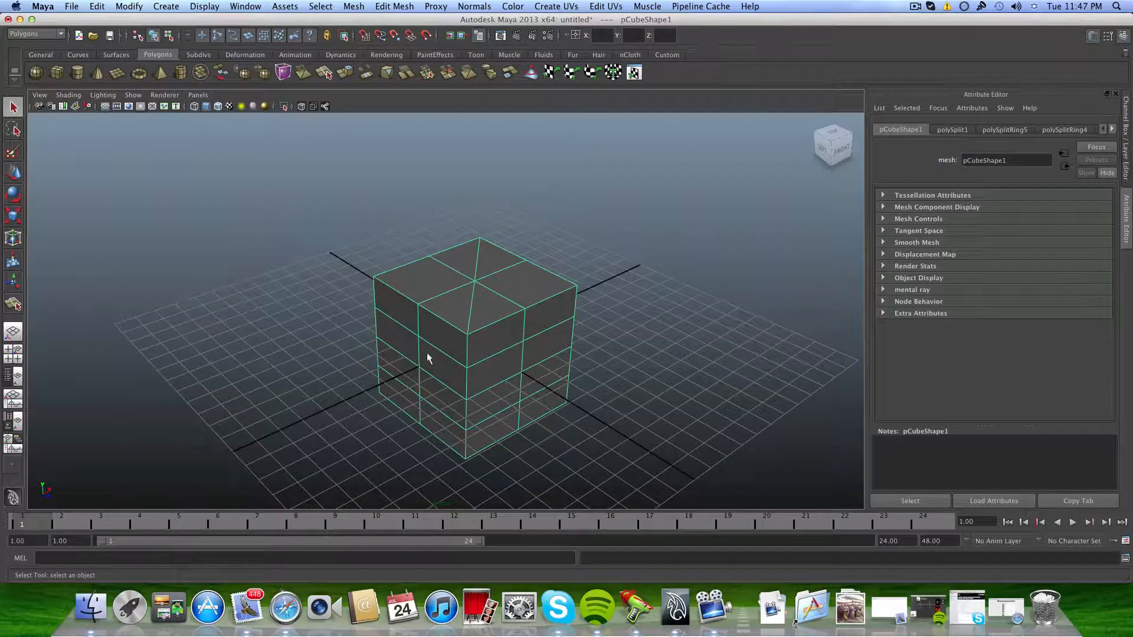
{"action": "left_click_drag", "start_coordinate": [428, 358], "coordinate": [383, 342], "text": "alt"}
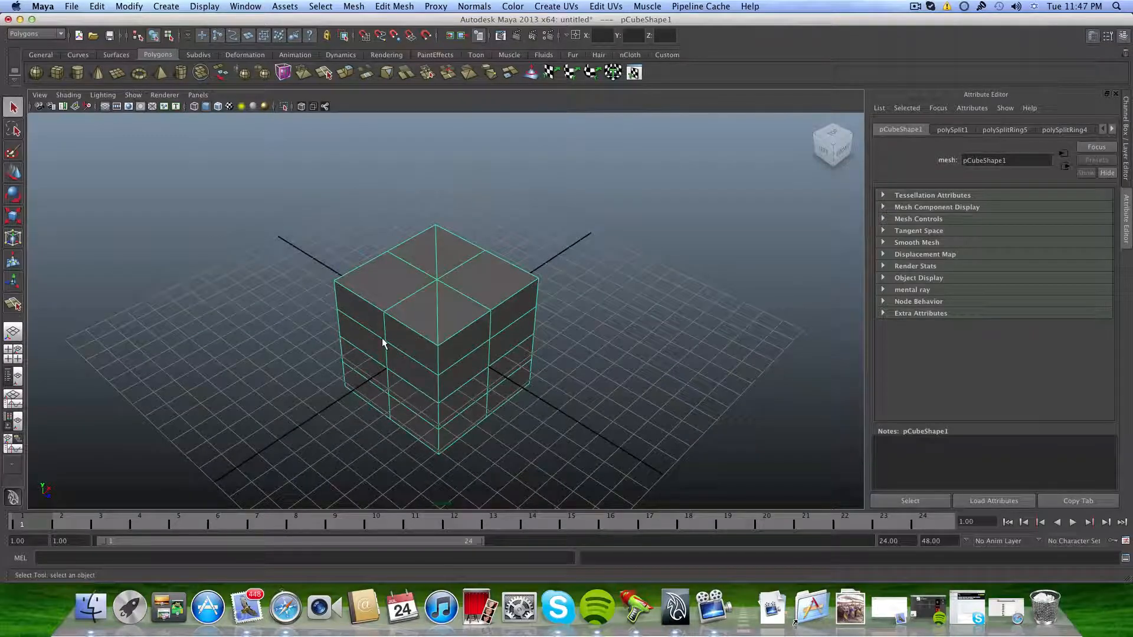
{"action": "right_click_drag", "start_coordinate": [342, 328], "coordinate": [458, 353], "text": "alt"}
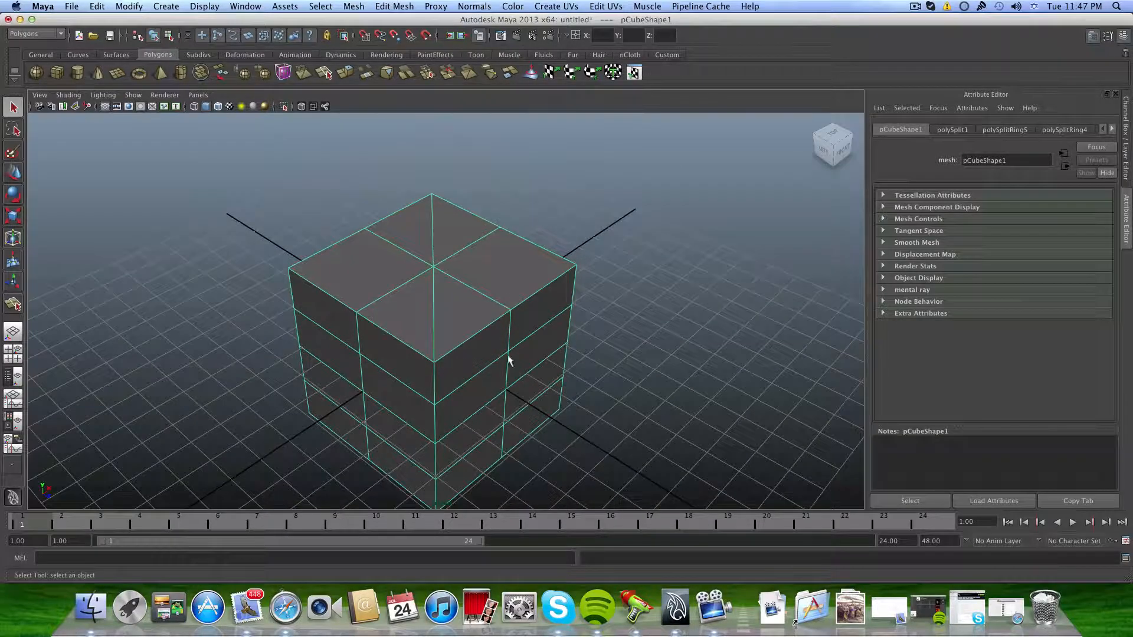
{"action": "mouse_move", "coordinate": [509, 361]}
{"action": "left_mouse_down", "text": "alt"}
{"action": "mouse_move", "coordinate": [463, 338]}
{"action": "mouse_move", "coordinate": [251, 306]}
{"action": "mouse_move", "coordinate": [344, 256]}
{"action": "mouse_move", "coordinate": [473, 350]}
{"action": "mouse_move", "coordinate": [384, 367]}
{"action": "mouse_move", "coordinate": [523, 347]}
{"action": "left_mouse_up", "text": "alt"}
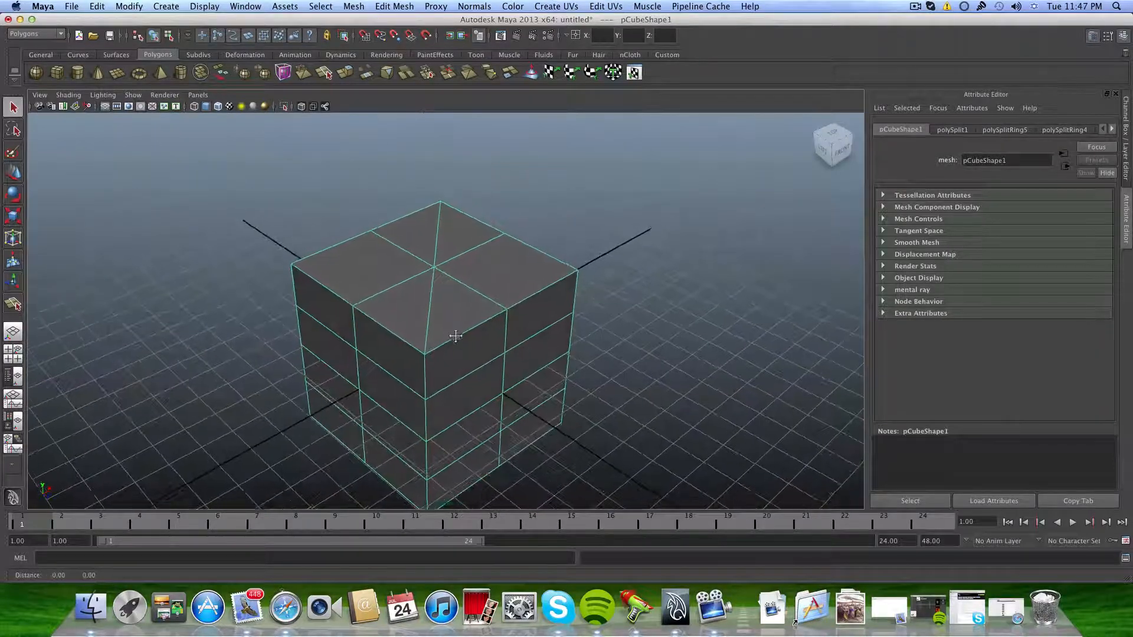
{"action": "middle_click_drag", "start_coordinate": [455, 336], "coordinate": [473, 366], "text": "alt"}
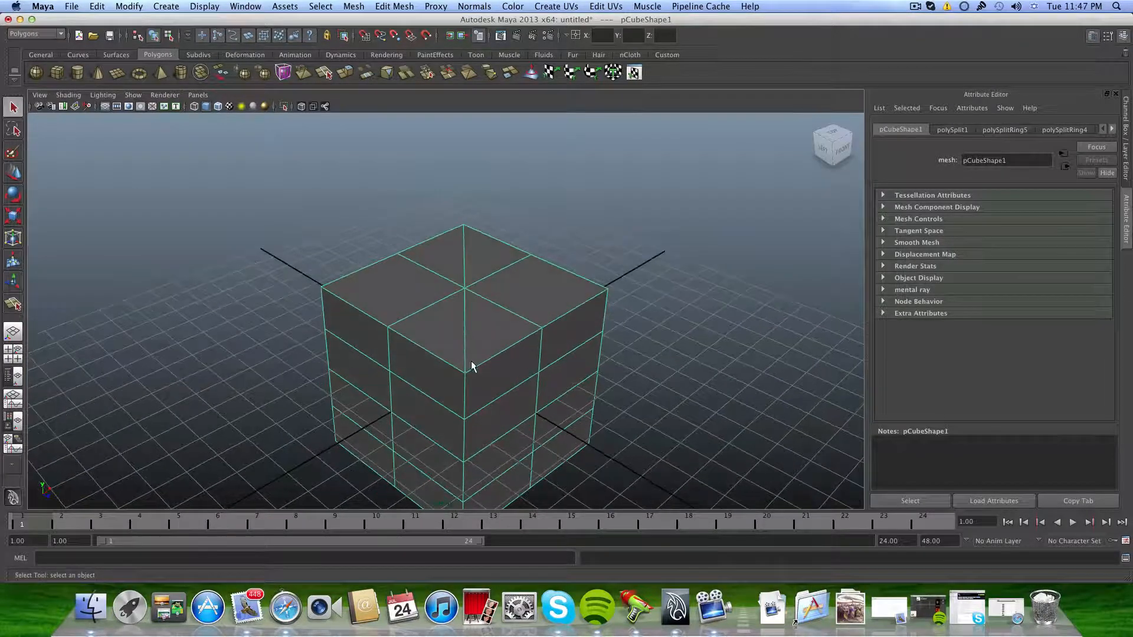
{"action": "right_click_drag", "start_coordinate": [472, 366], "coordinate": [433, 337], "text": "alt"}
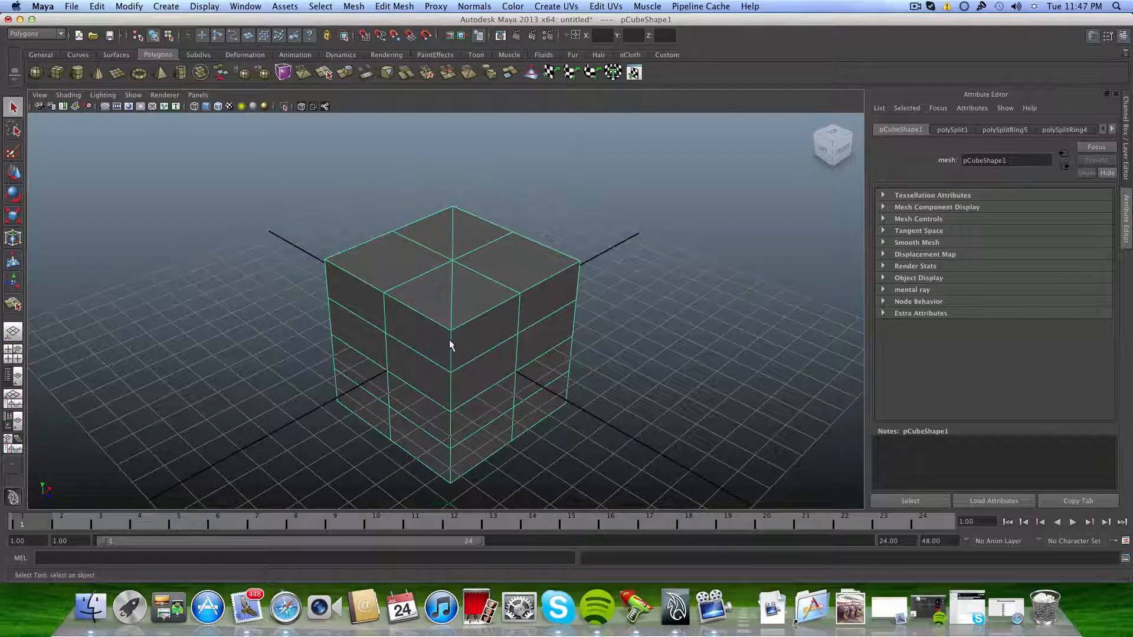
{"action": "mouse_move", "coordinate": [379, 341]}
{"action": "left_mouse_down", "text": "alt"}
{"action": "mouse_move", "coordinate": [445, 329]}
{"action": "mouse_move", "coordinate": [370, 321]}
{"action": "mouse_move", "coordinate": [373, 330]}
{"action": "left_mouse_up", "text": "alt"}
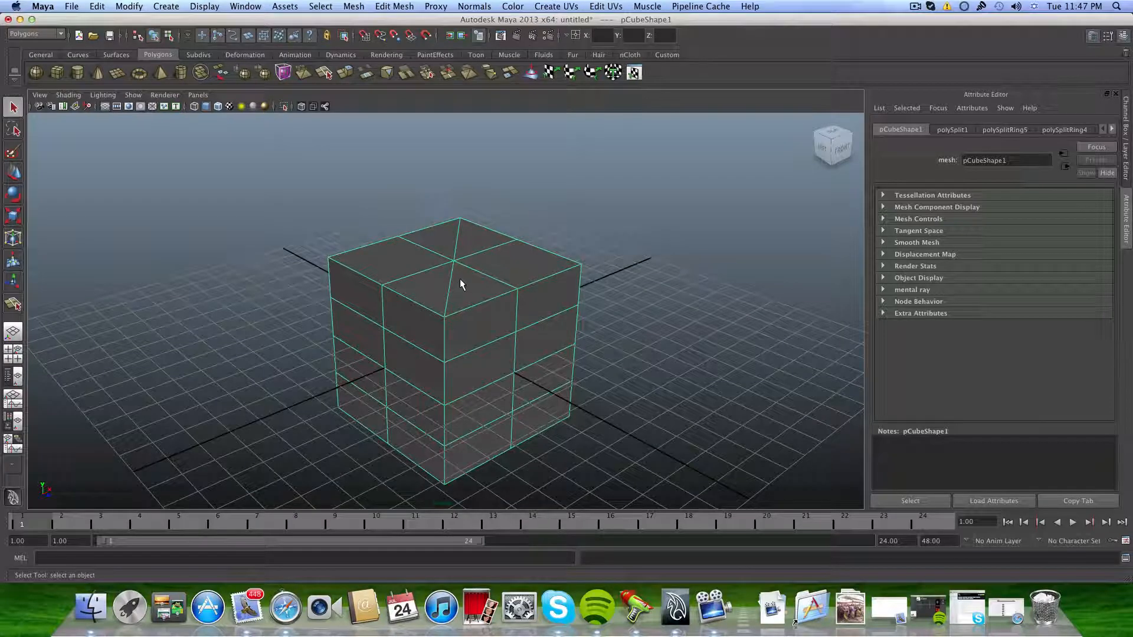
Delete the two undivided quad faces at opposite corners of the cube's top and return to object mode.
{"action": "right_click_drag", "start_coordinate": [459, 278], "coordinate": [460, 302]}
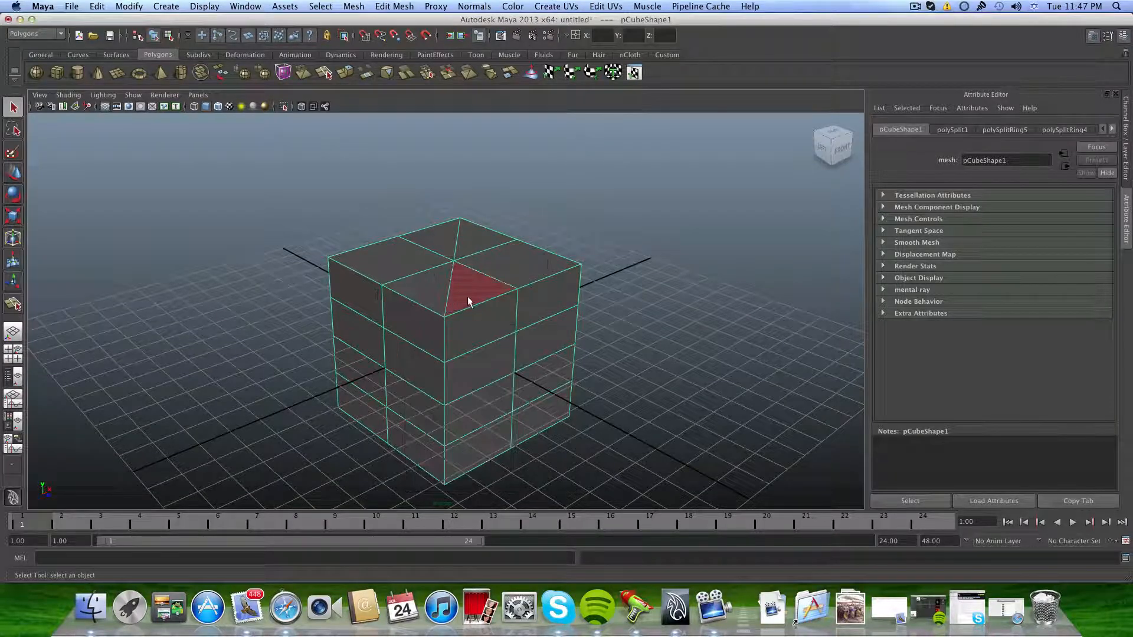
{"action": "mouse_move", "coordinate": [488, 301]}
{"action": "left_mouse_down", "text": "alt"}
{"action": "mouse_move", "coordinate": [431, 303]}
{"action": "mouse_move", "coordinate": [481, 302]}
{"action": "left_mouse_up", "text": "alt"}
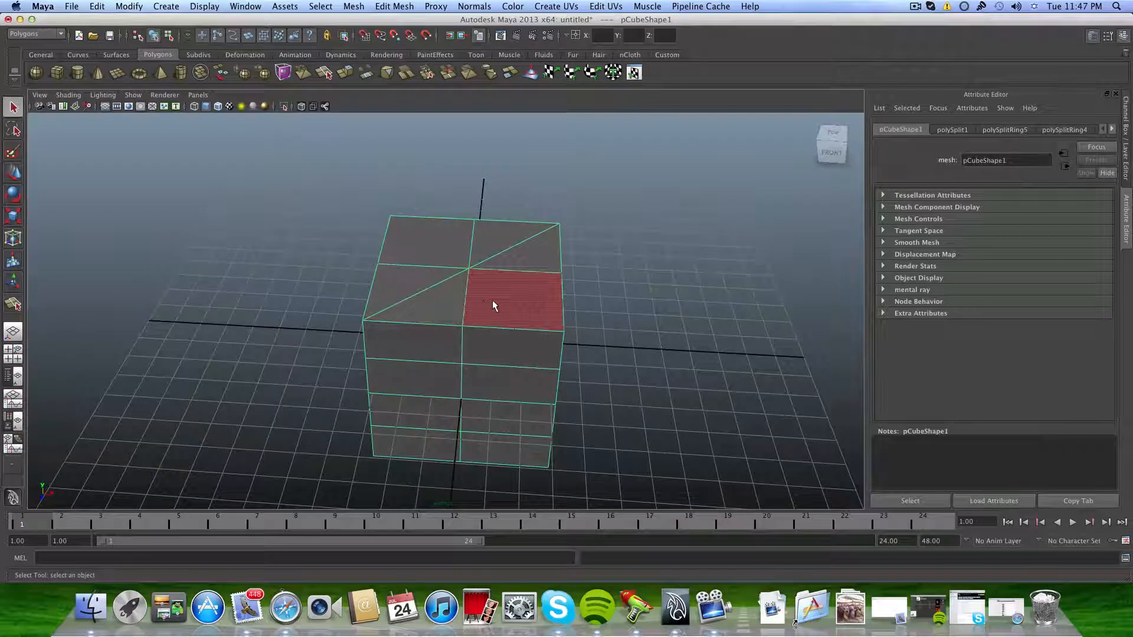
{"action": "left_click", "coordinate": [492, 300]}
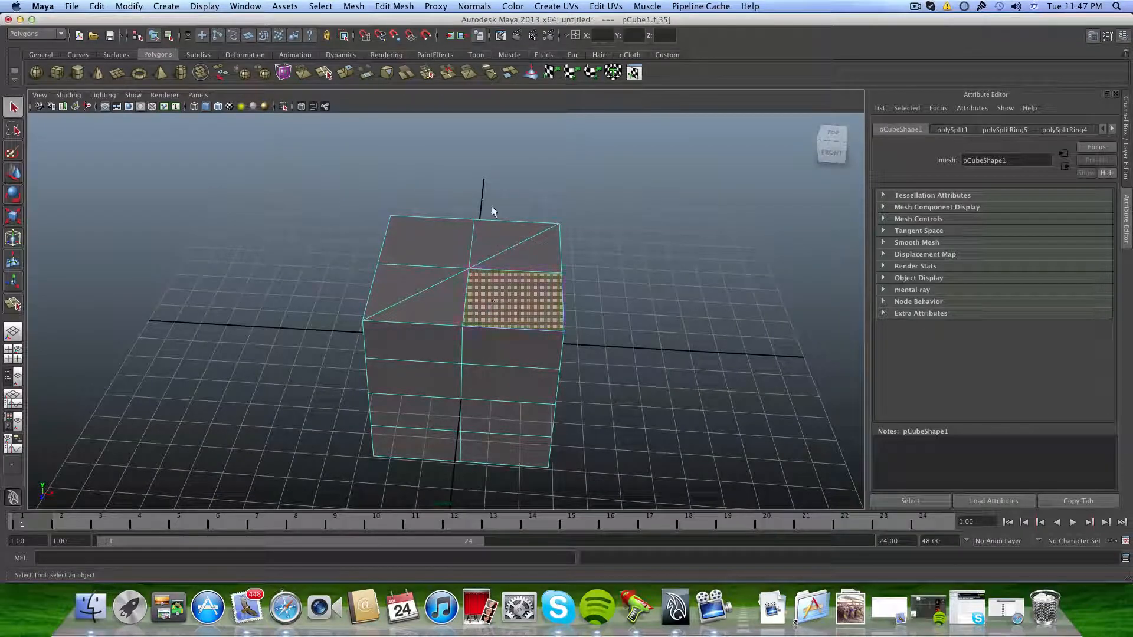
{"action": "left_click_drag", "start_coordinate": [594, 541], "coordinate": [628, 506]}
{"action": "left_click_drag", "start_coordinate": [587, 464], "coordinate": [595, 442], "text": "alt"}
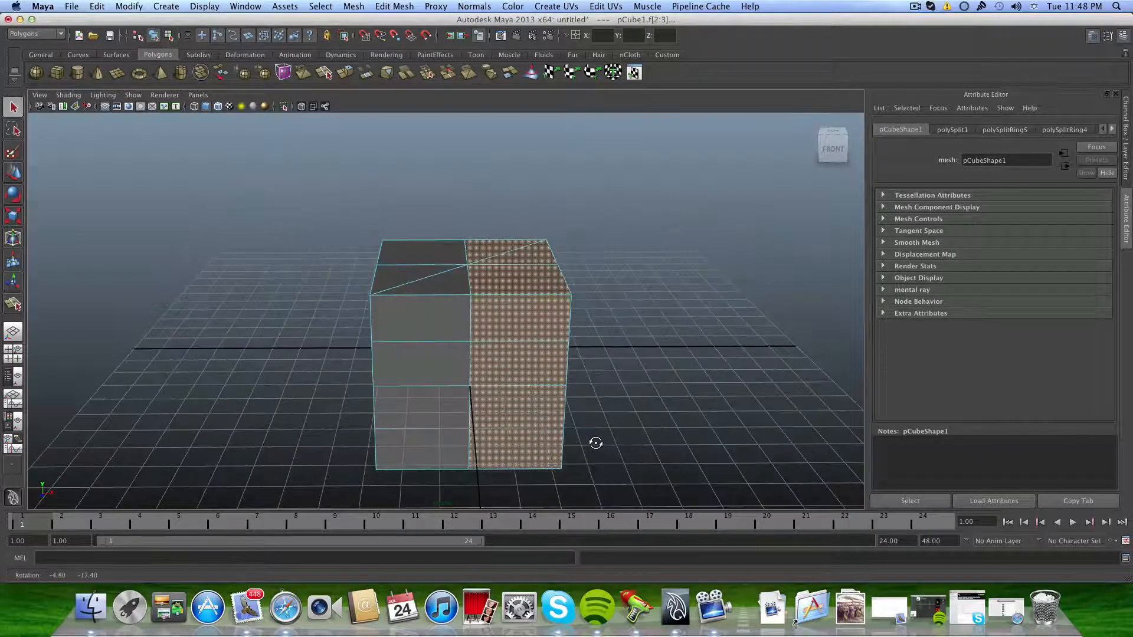
{"action": "left_click", "coordinate": [512, 289]}
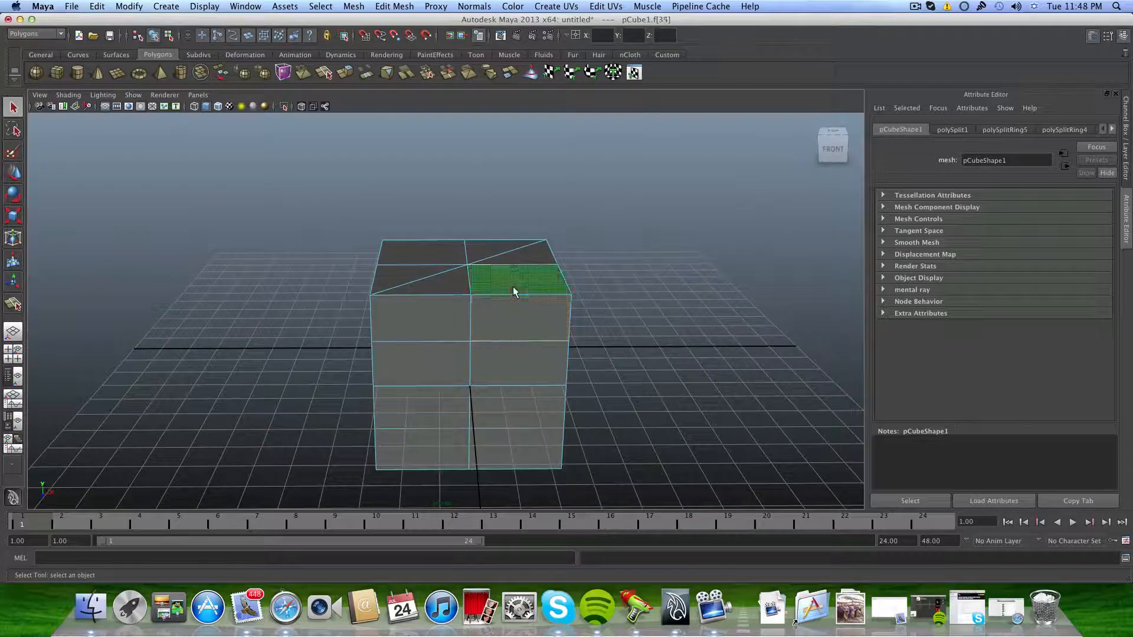
{"action": "key", "text": "Delete"}
{"action": "left_click_drag", "start_coordinate": [512, 291], "coordinate": [352, 212], "text": "alt"}
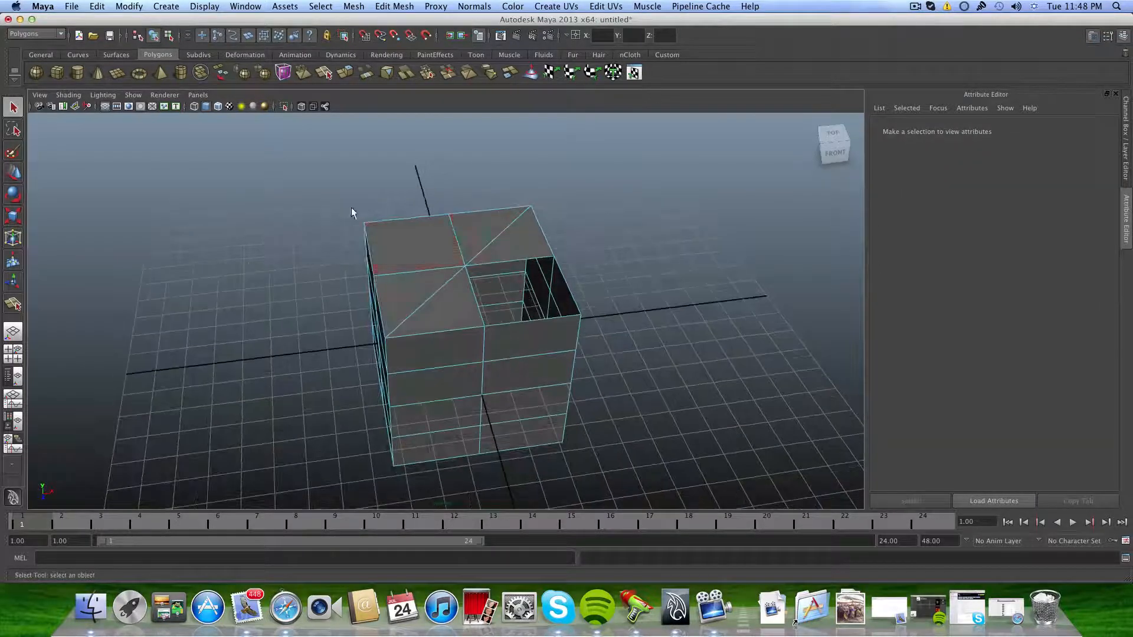
{"action": "left_click", "coordinate": [392, 234]}
{"action": "key", "text": "Delete"}
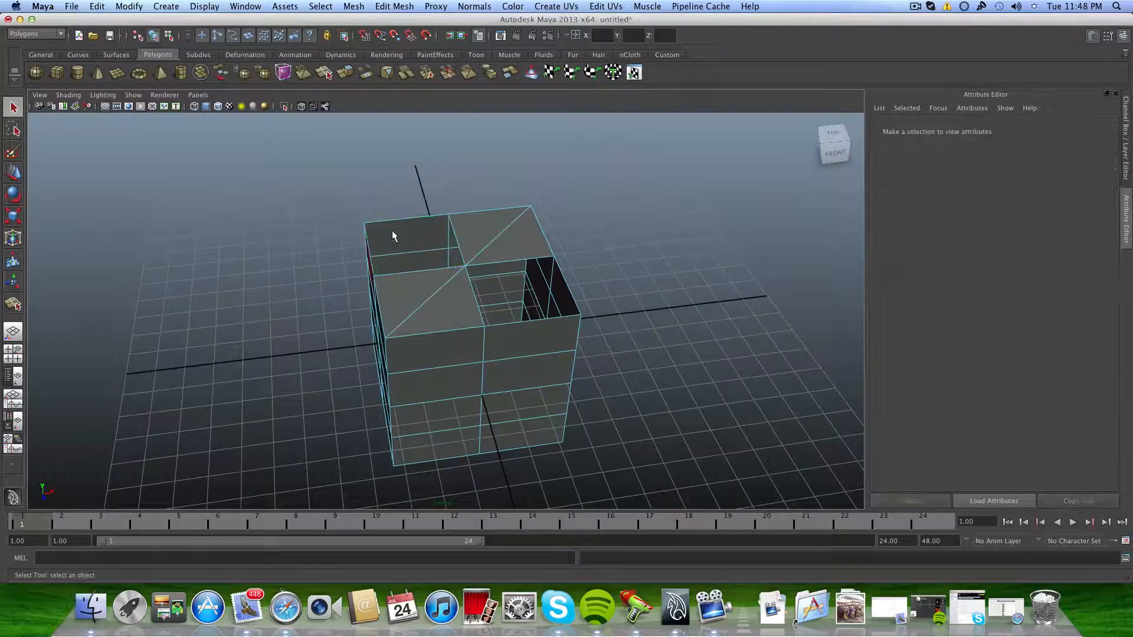
{"action": "key", "text": "F8"}
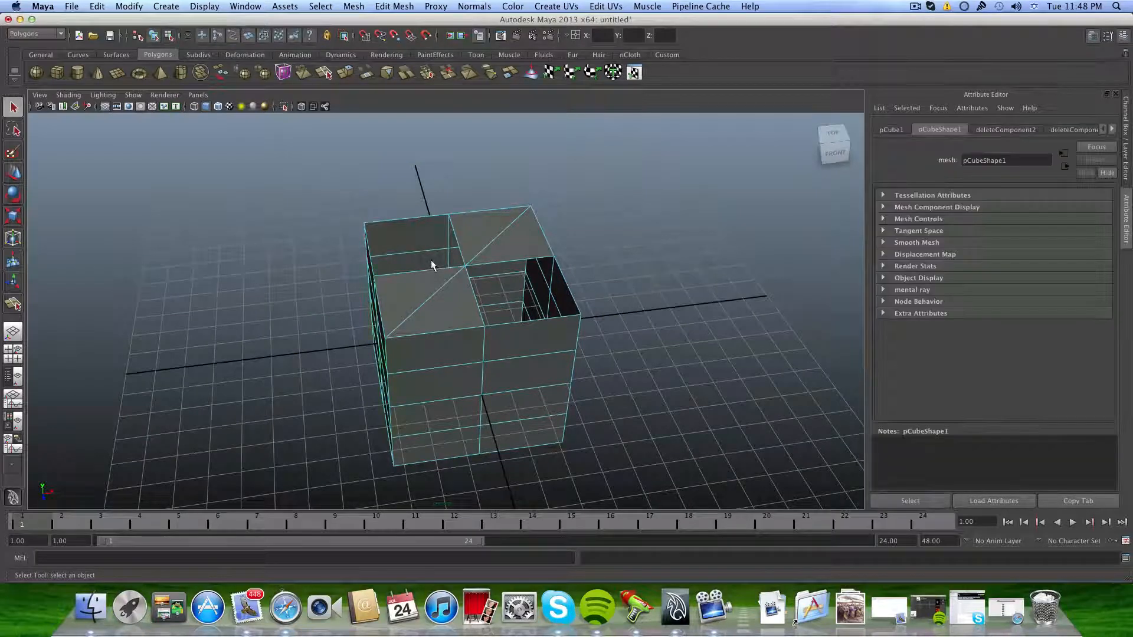
Try to close a square opening in the cube's top with Fill Hole, using its outer and inner border edges.
{"action": "left_click_drag", "start_coordinate": [527, 314], "coordinate": [512, 291], "text": "alt"}
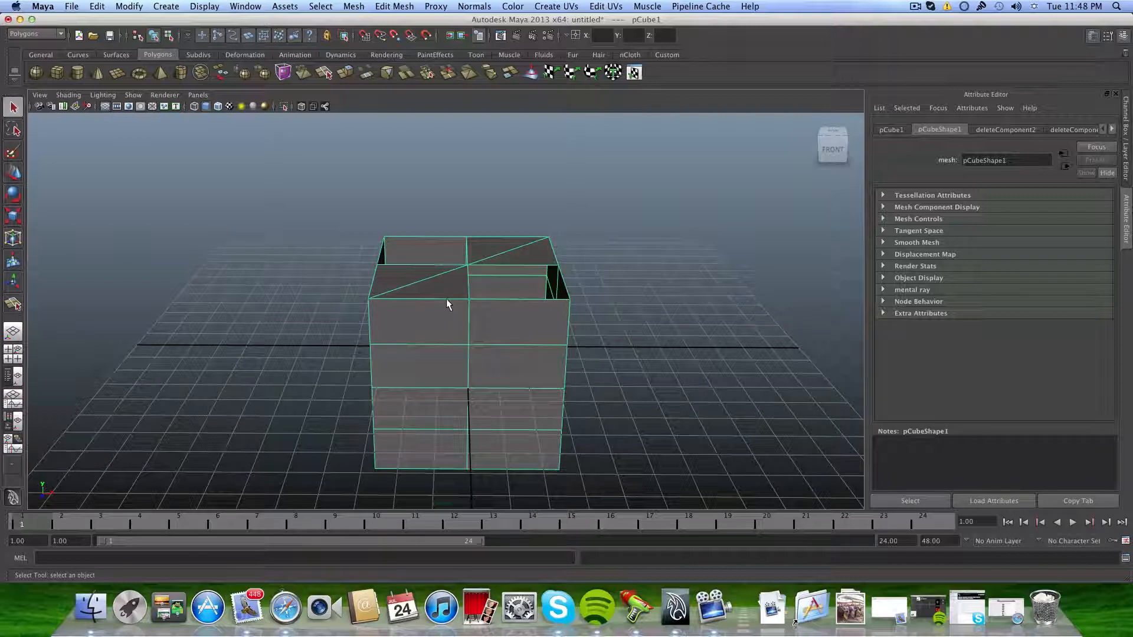
{"action": "left_click_drag", "start_coordinate": [456, 314], "coordinate": [476, 357], "text": "alt"}
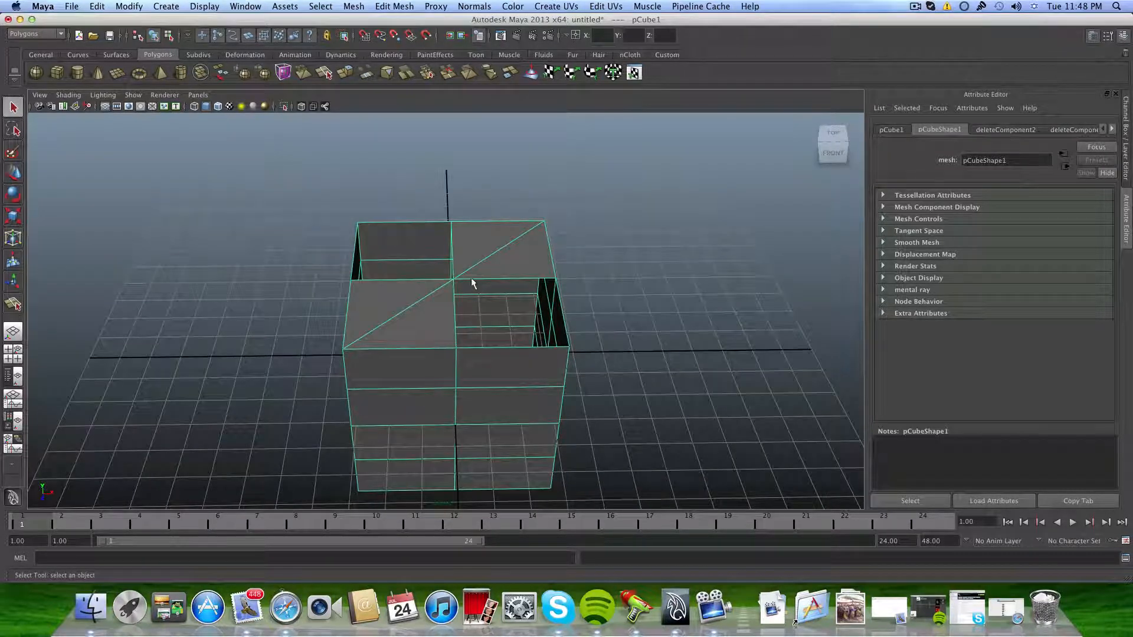
{"action": "right_click_drag", "start_coordinate": [458, 290], "coordinate": [460, 260]}
{"action": "left_click_drag", "start_coordinate": [496, 334], "coordinate": [547, 278], "text": "alt"}
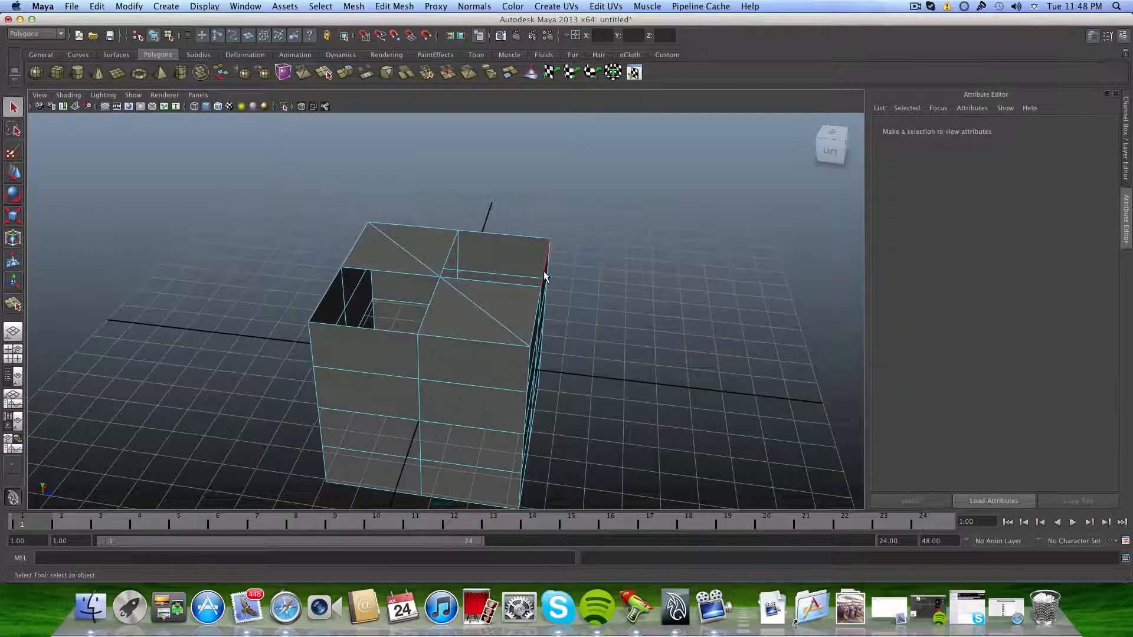
{"action": "left_click", "coordinate": [543, 270]}
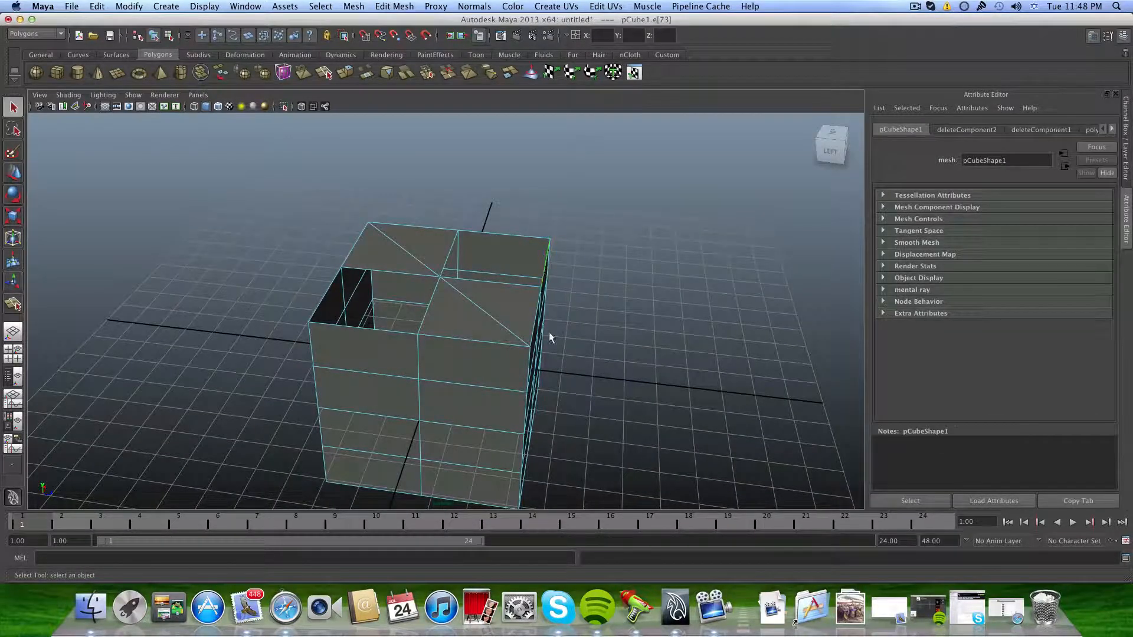
{"action": "left_click", "coordinate": [449, 268], "text": "shift"}
{"action": "left_click", "coordinate": [354, 7]}
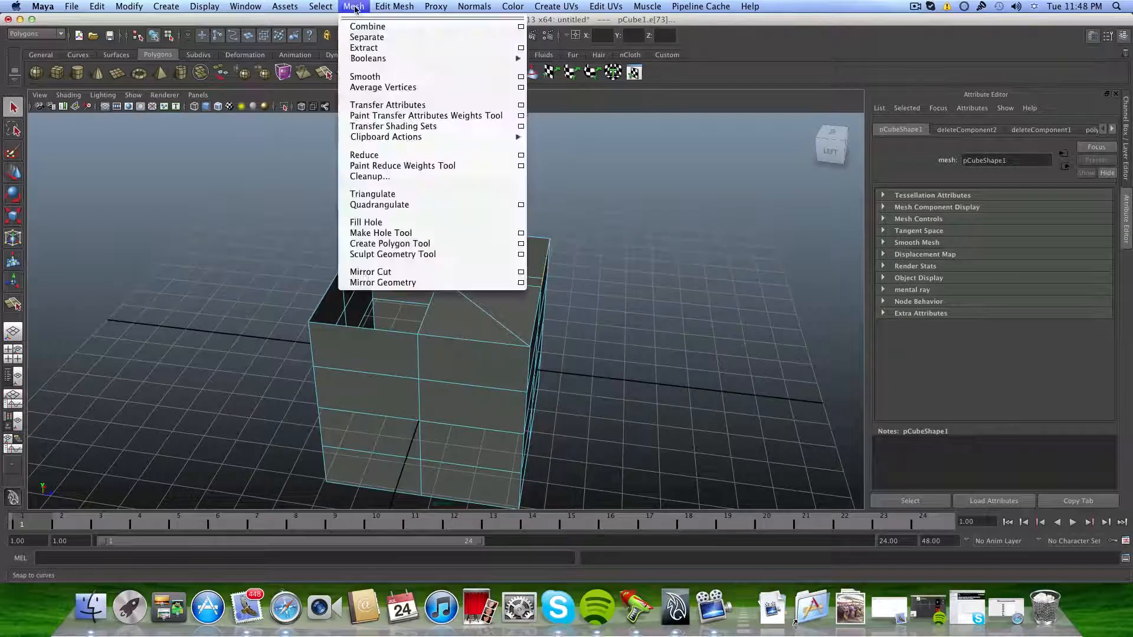
{"action": "left_click", "coordinate": [377, 221]}
{"action": "left_click_drag", "start_coordinate": [502, 279], "coordinate": [460, 298], "text": "alt"}
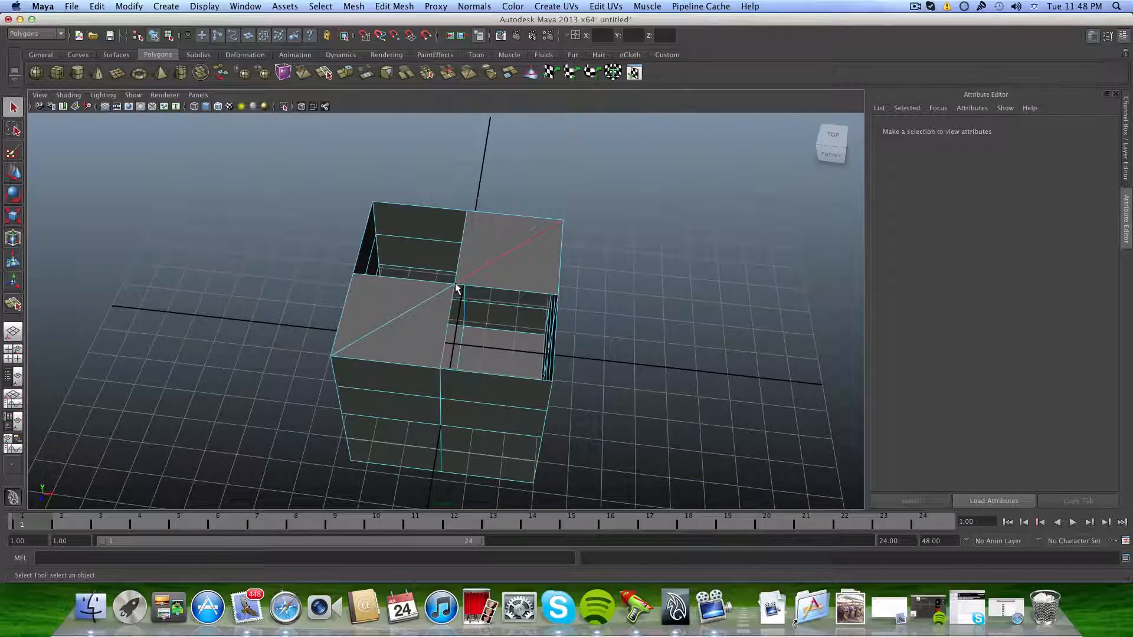
Try to close the cube's front-right top opening with Fill Hole, using its outer right edge and the opposite inner edge.
{"action": "left_click_drag", "start_coordinate": [508, 362], "coordinate": [534, 302], "text": "alt"}
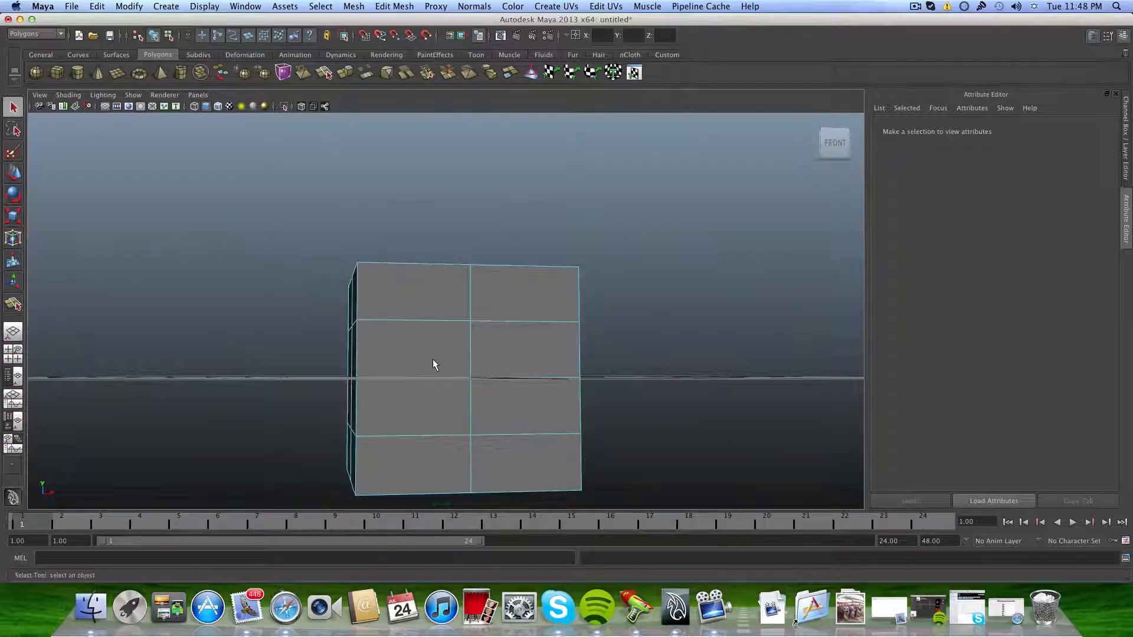
{"action": "left_click_drag", "start_coordinate": [382, 304], "coordinate": [366, 353], "text": "alt"}
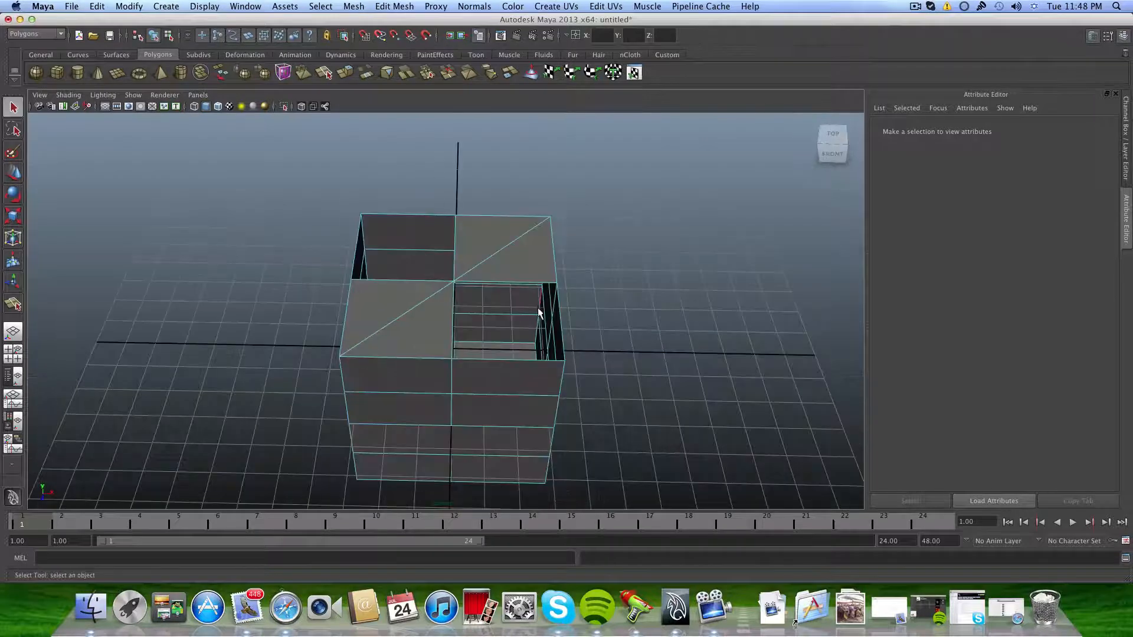
{"action": "left_click", "coordinate": [559, 320]}
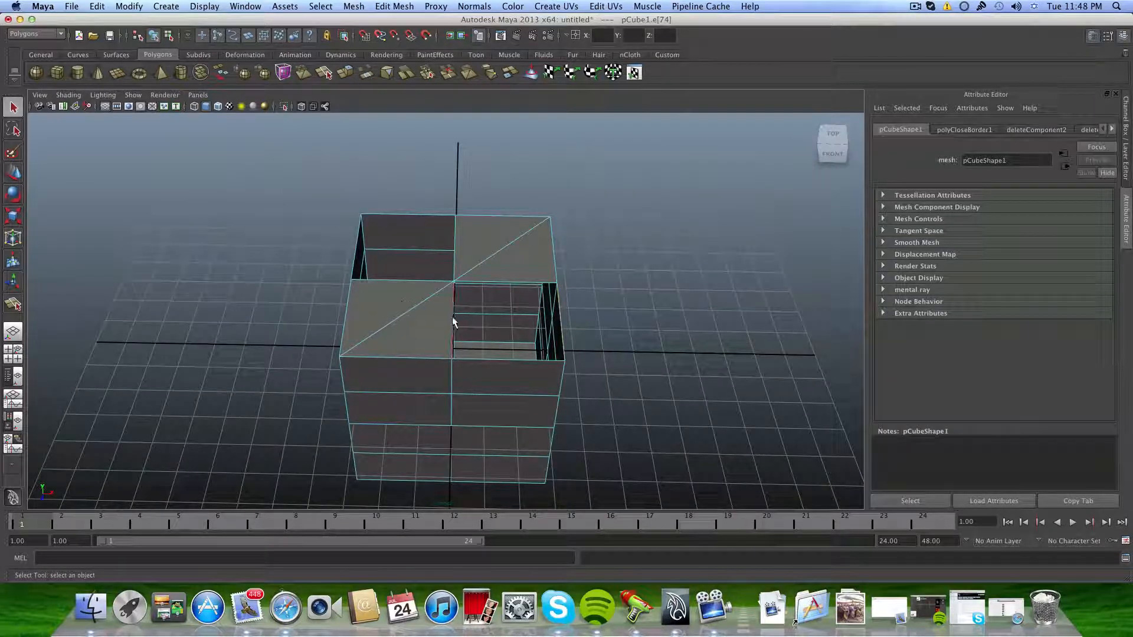
{"action": "left_click", "coordinate": [354, 5]}
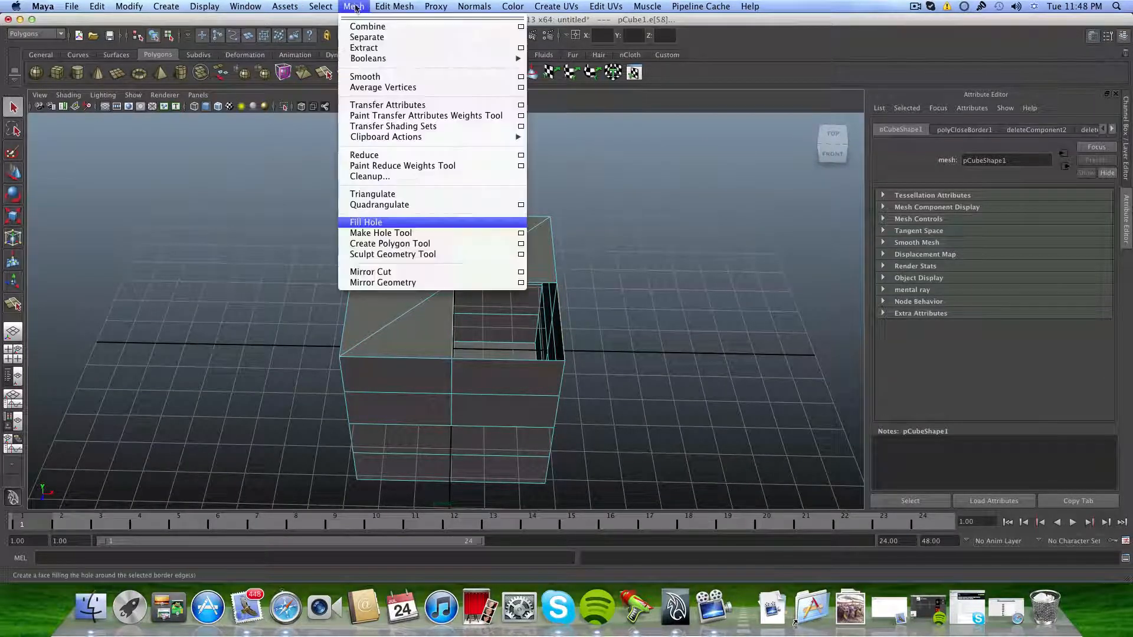
{"action": "left_click", "coordinate": [358, 221]}
Retry Fill Hole on the same top opening, using the other inner border edge and the outer front edge opposite it.
{"action": "left_click_drag", "start_coordinate": [531, 295], "coordinate": [481, 261], "text": "alt"}
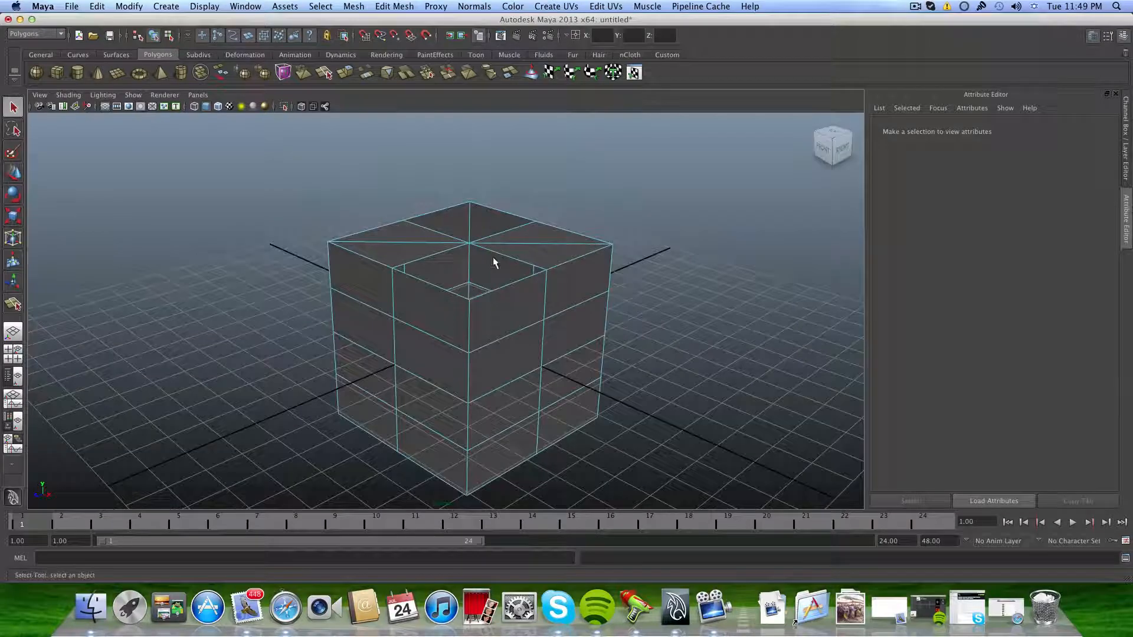
{"action": "left_click", "coordinate": [497, 253]}
{"action": "left_click", "coordinate": [430, 288]}
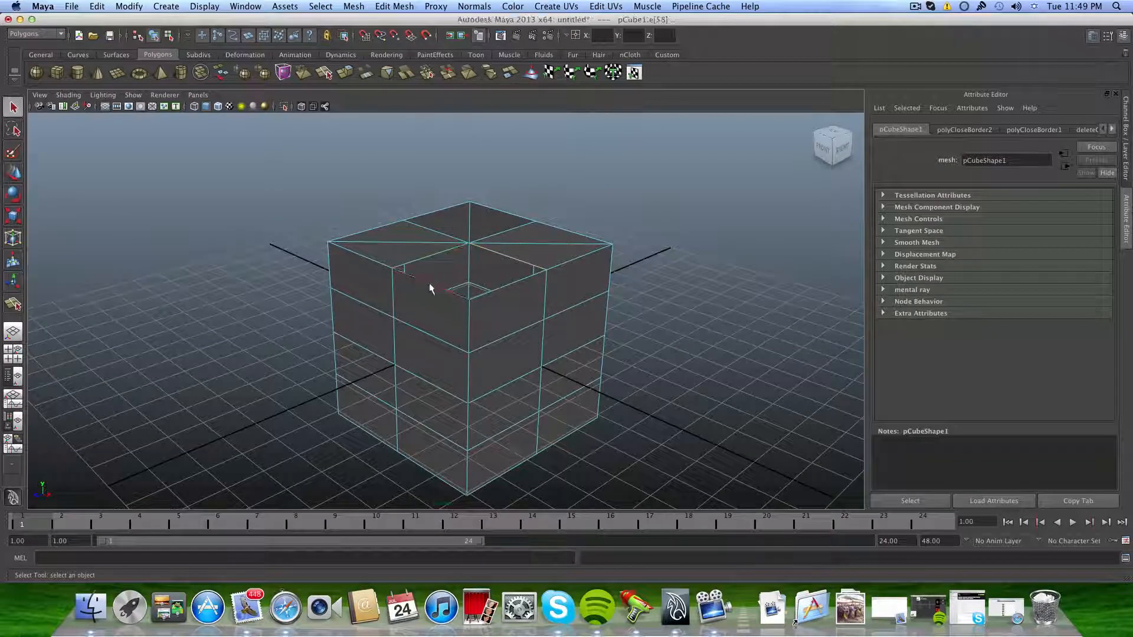
{"action": "mouse_move", "coordinate": [486, 290]}
{"action": "left_mouse_down", "text": "alt"}
{"action": "mouse_move", "coordinate": [475, 336]}
{"action": "mouse_move", "coordinate": [486, 308]}
{"action": "left_mouse_up", "text": "alt"}
{"action": "left_click", "coordinate": [354, 6]}
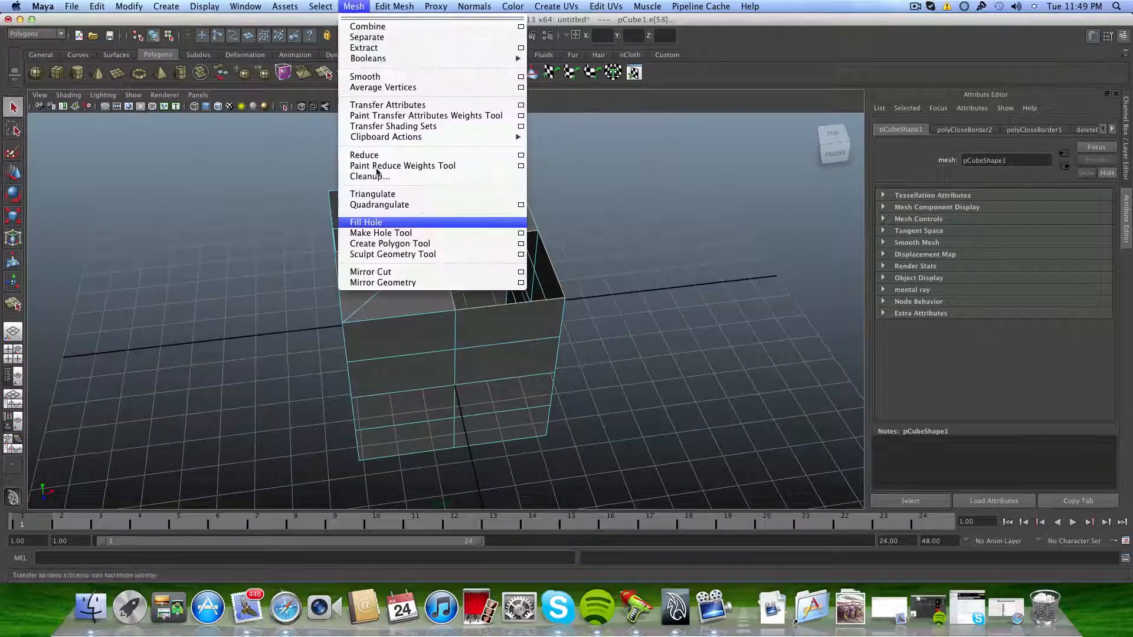
{"action": "left_click", "coordinate": [379, 221]}
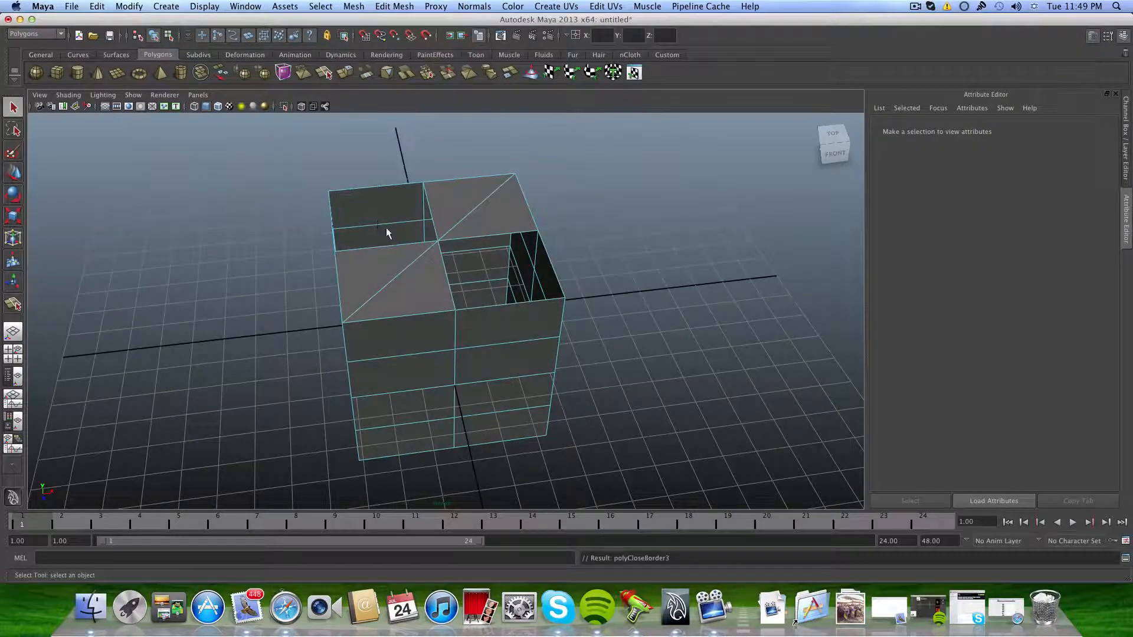
Delete the left face in the second row from the top on the cube's front side.
{"action": "left_click_drag", "start_coordinate": [455, 279], "coordinate": [495, 297], "text": "alt"}
{"action": "mouse_move", "coordinate": [496, 297]}
{"action": "right_mouse_down"}
{"action": "mouse_move", "coordinate": [494, 316]}
{"action": "mouse_move", "coordinate": [496, 296]}
{"action": "right_mouse_up"}
{"action": "left_click", "coordinate": [496, 297]}
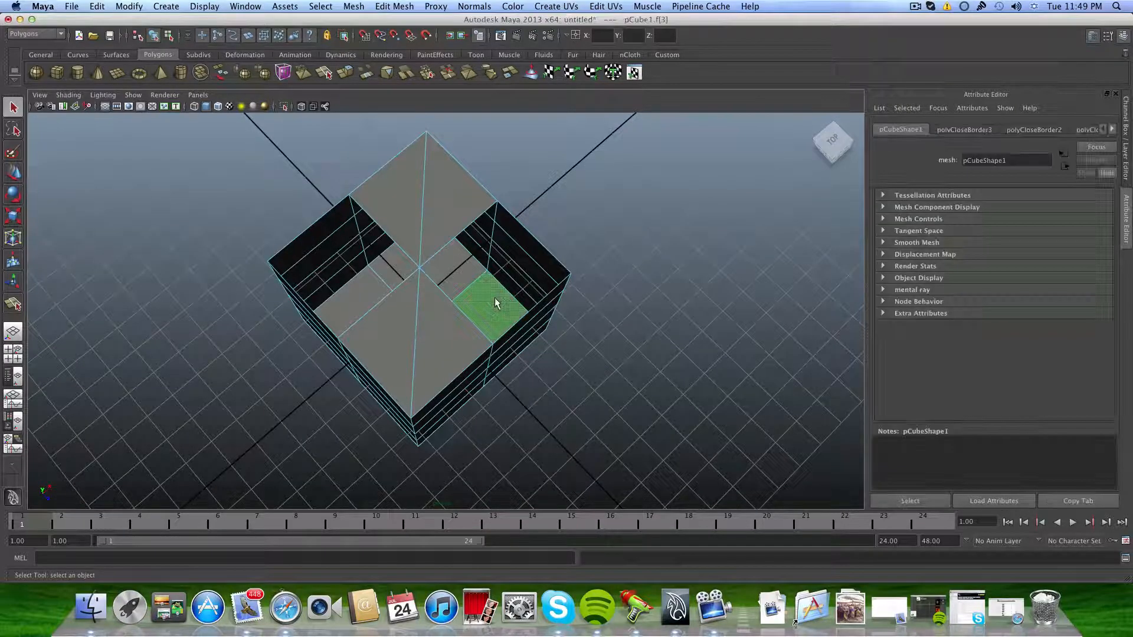
{"action": "left_click_drag", "start_coordinate": [496, 296], "coordinate": [429, 326], "text": "alt"}
{"action": "right_click_drag", "start_coordinate": [431, 322], "coordinate": [431, 355]}
{"action": "left_click", "coordinate": [430, 337]}
{"action": "key", "text": "Delete"}
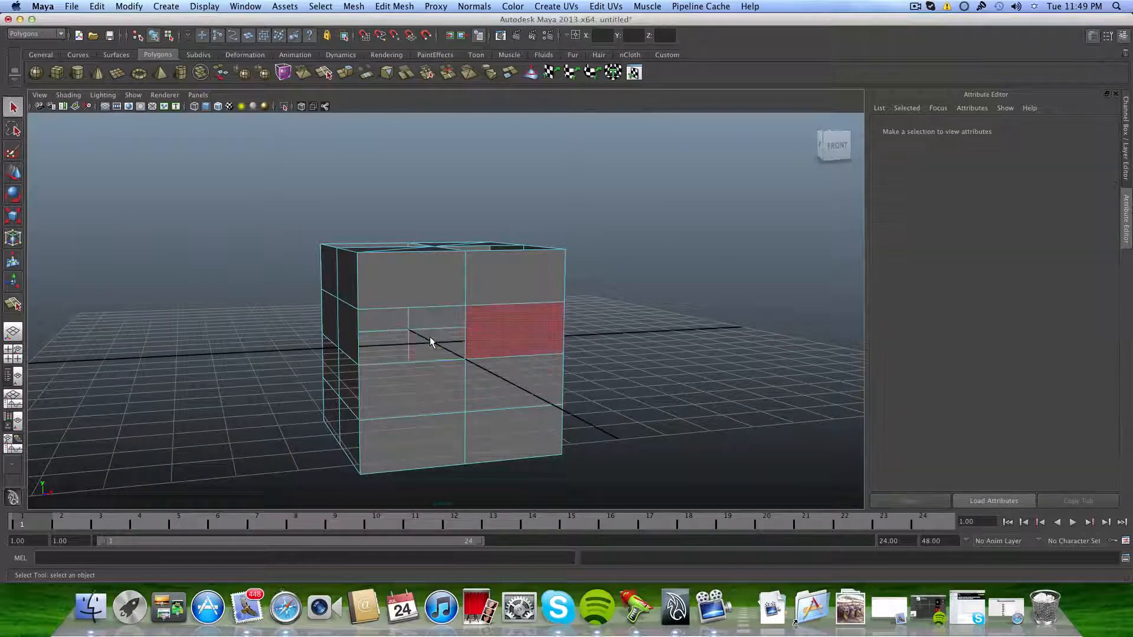
Close the opening in the cube's front side with Fill Hole, using its border edges.
{"action": "left_click_drag", "start_coordinate": [419, 307], "coordinate": [473, 313], "text": "alt"}
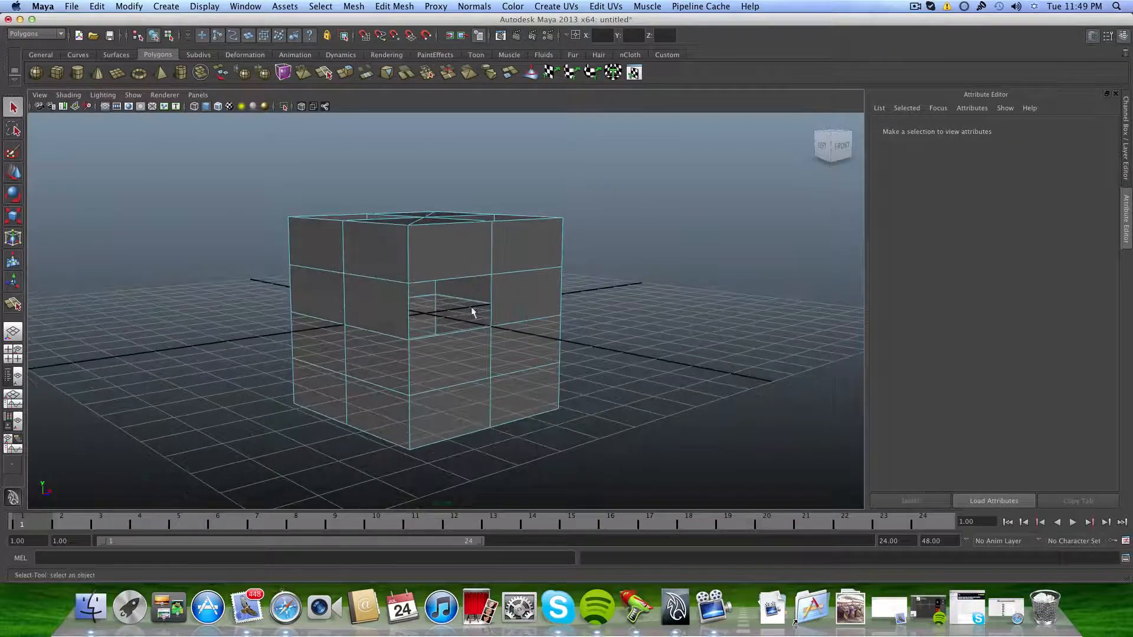
{"action": "right_click_drag", "start_coordinate": [423, 282], "coordinate": [421, 243]}
{"action": "left_click", "coordinate": [438, 281]}
{"action": "left_click_drag", "start_coordinate": [466, 339], "coordinate": [416, 345], "text": "alt"}
{"action": "double_click", "coordinate": [436, 344]}
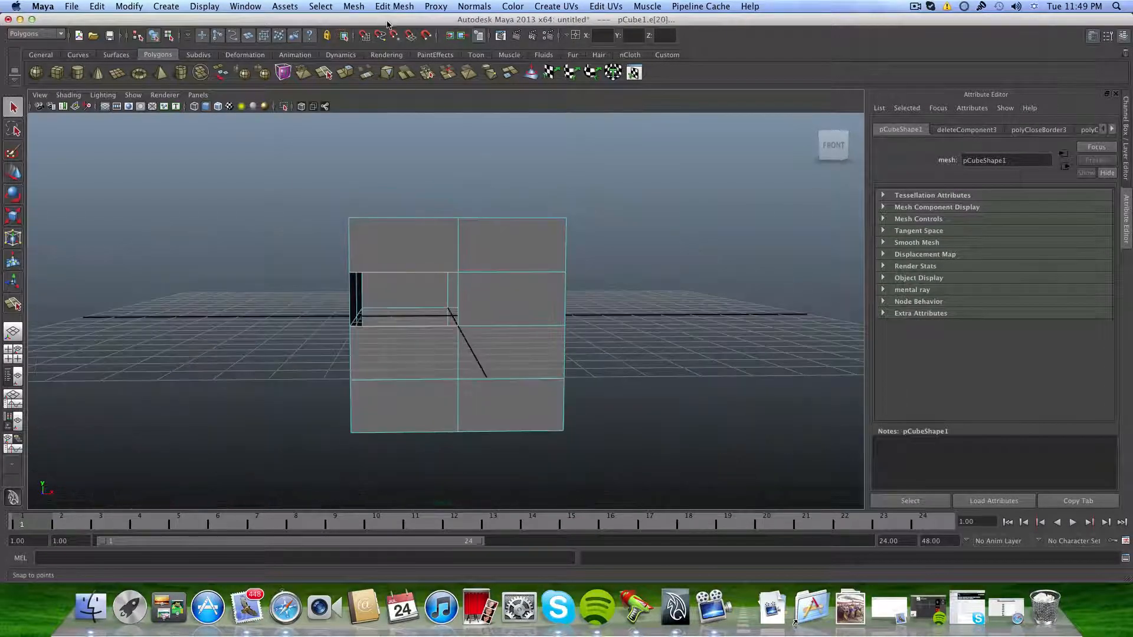
{"action": "left_click", "coordinate": [354, 7]}
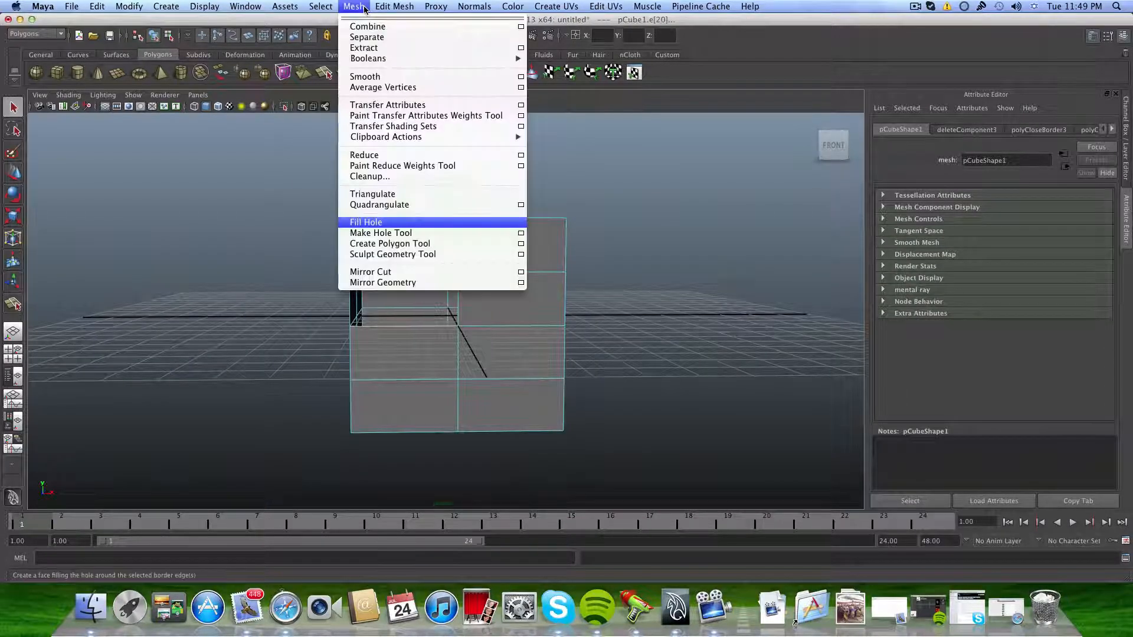
{"action": "left_click", "coordinate": [391, 229]}
Append a triangular face between the two inner border edges of the front-right top opening with the Append to Polygon Tool.
{"action": "left_click_drag", "start_coordinate": [426, 299], "coordinate": [356, 370], "text": "alt"}
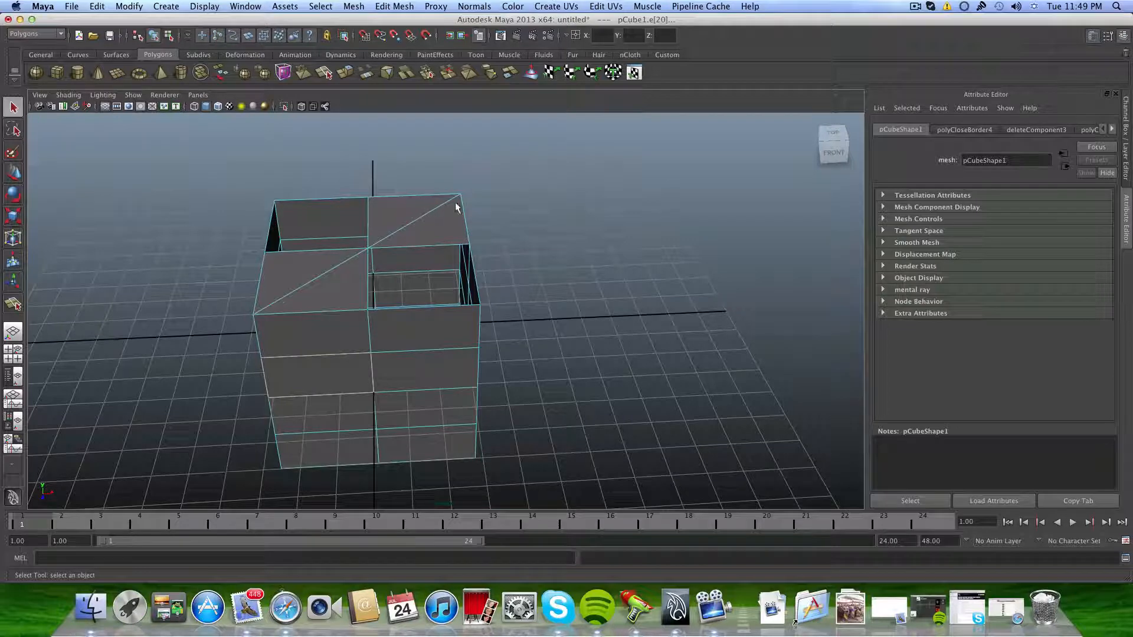
{"action": "left_click_drag", "start_coordinate": [426, 246], "coordinate": [409, 246], "text": "alt"}
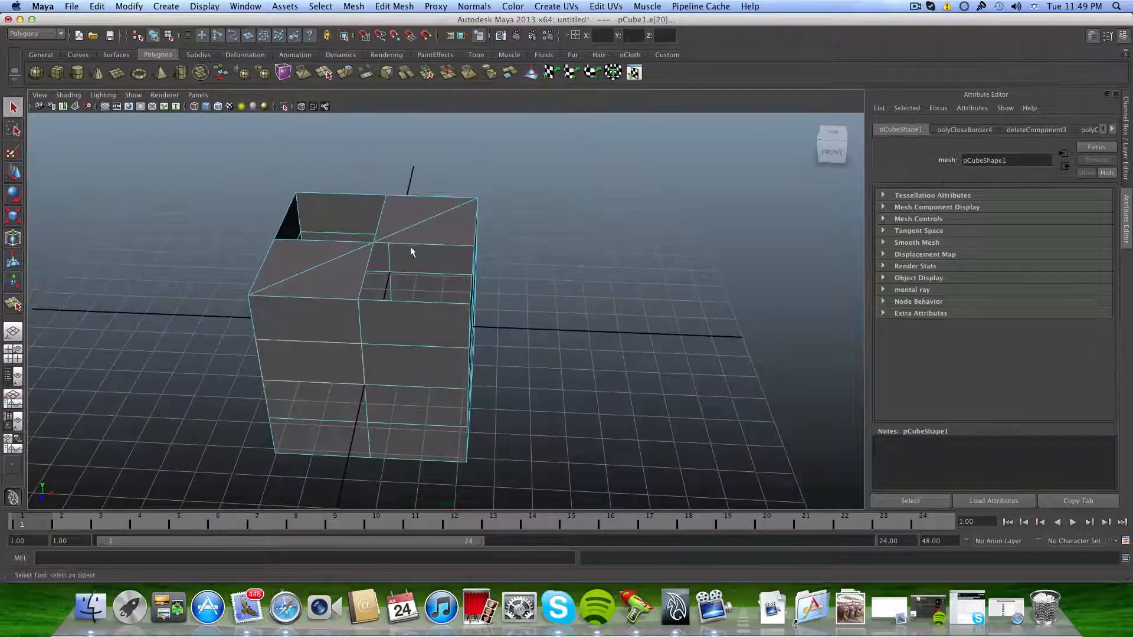
{"action": "middle_click_drag", "start_coordinate": [410, 246], "coordinate": [421, 265], "text": "alt"}
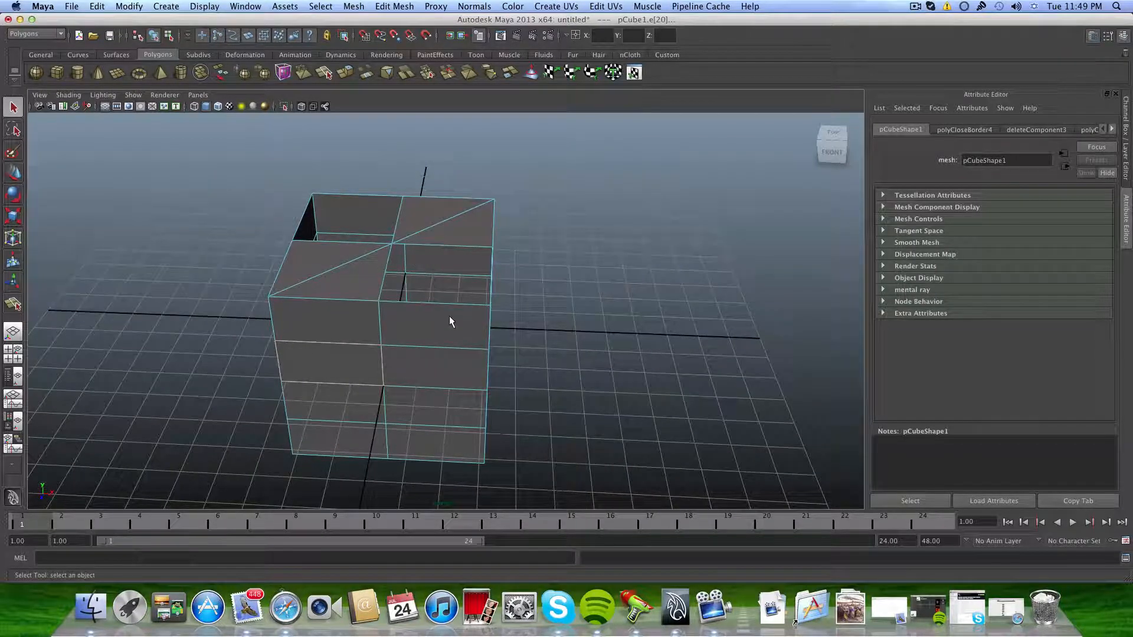
{"action": "left_click_drag", "start_coordinate": [448, 316], "coordinate": [455, 341], "text": "alt"}
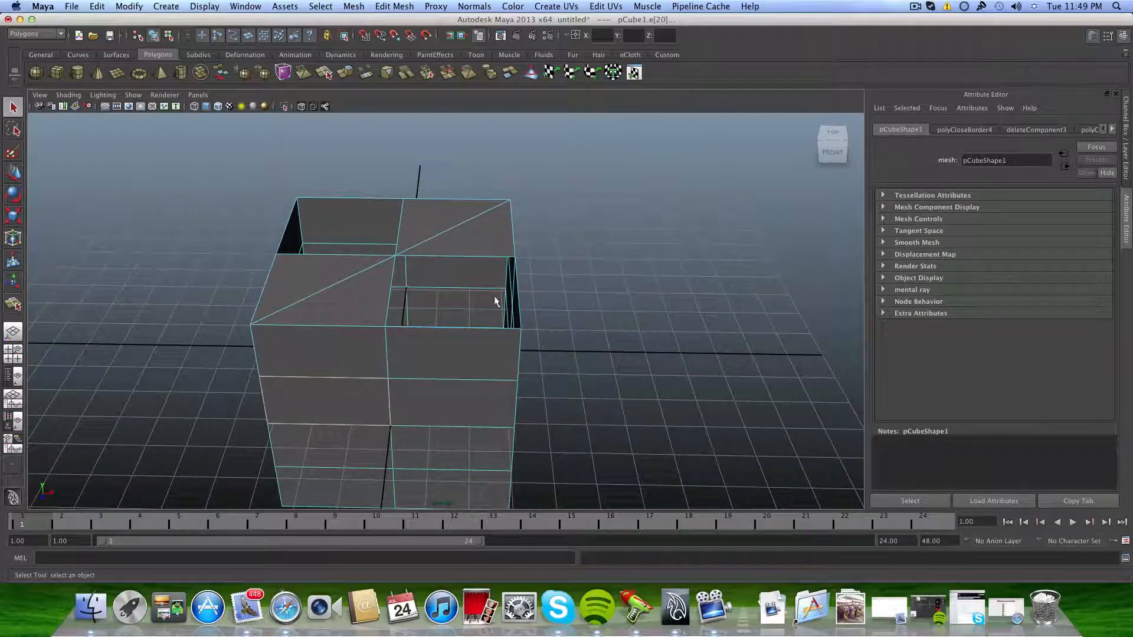
{"action": "left_click", "coordinate": [394, 6]}
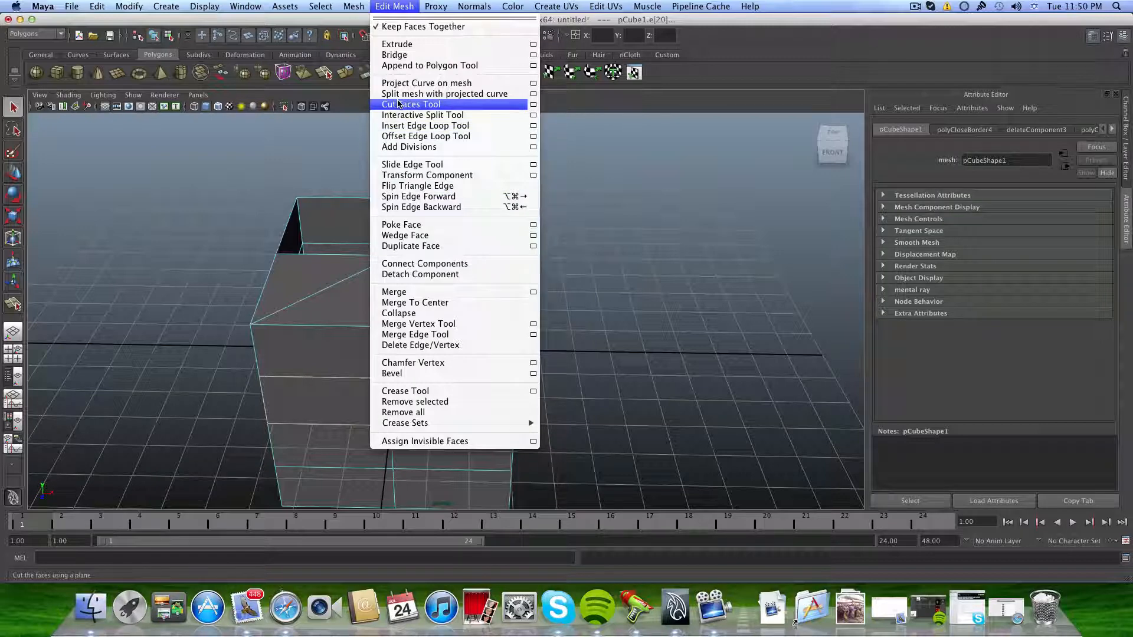
{"action": "left_click", "coordinate": [402, 68]}
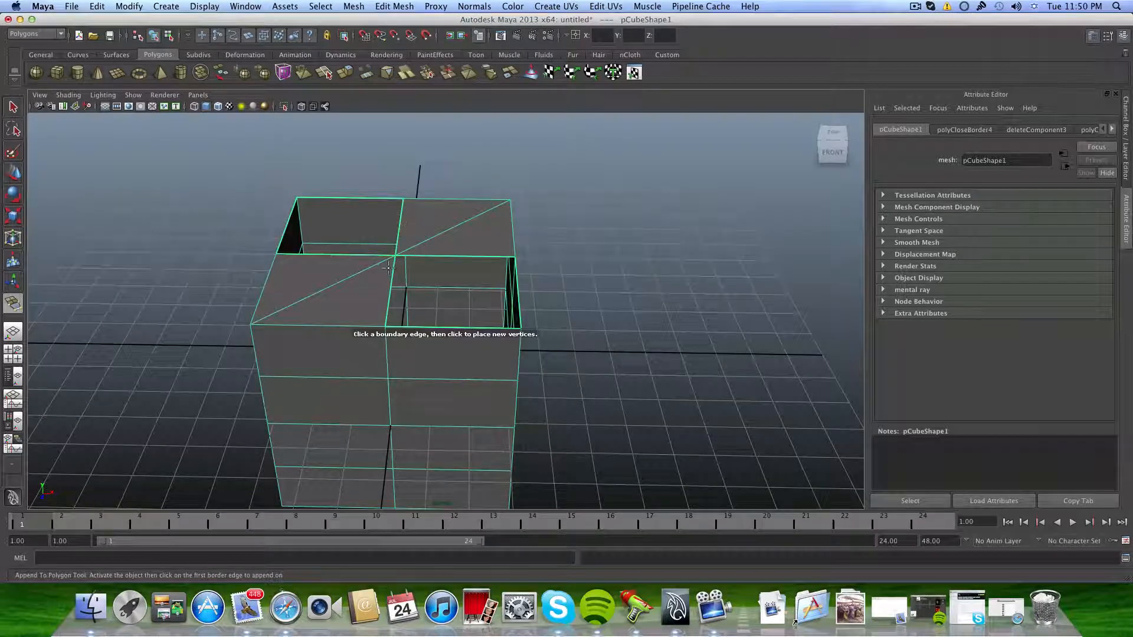
{"action": "left_click", "coordinate": [391, 298]}
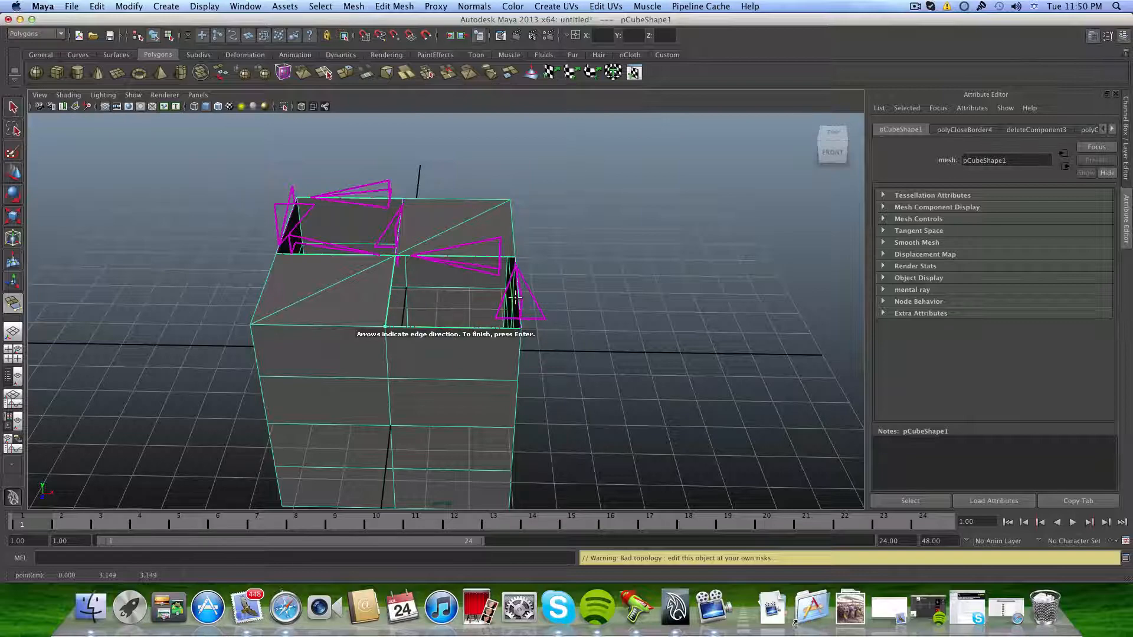
{"action": "mouse_move", "coordinate": [480, 298]}
{"action": "left_mouse_down", "text": "alt"}
{"action": "mouse_move", "coordinate": [481, 316]}
{"action": "mouse_move", "coordinate": [435, 301]}
{"action": "mouse_move", "coordinate": [496, 294]}
{"action": "left_mouse_up", "text": "alt"}
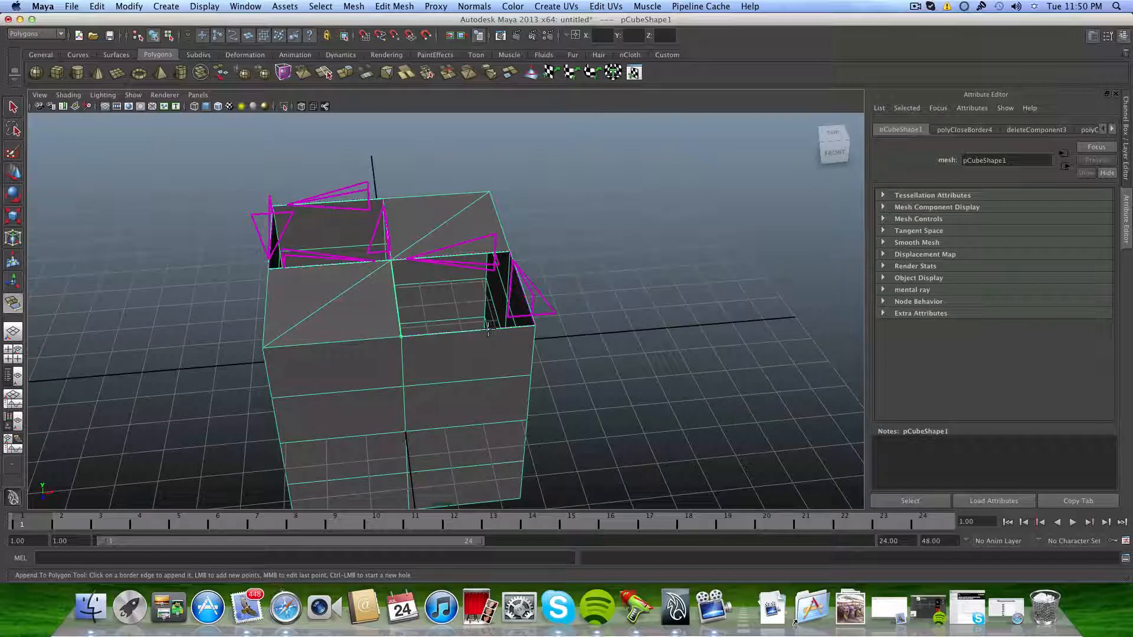
{"action": "left_click", "coordinate": [465, 255]}
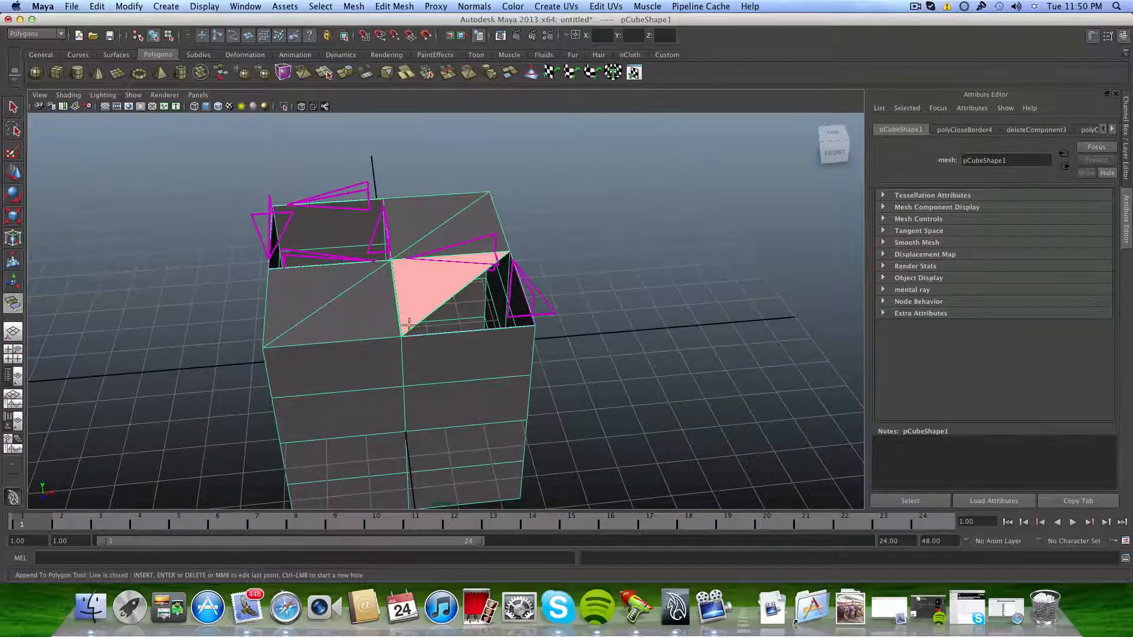
{"action": "scroll", "coordinate": [409, 324], "scroll_direction": "up", "scroll_amount": 5}
{"action": "left_click_drag", "start_coordinate": [410, 324], "coordinate": [561, 342], "text": "alt"}
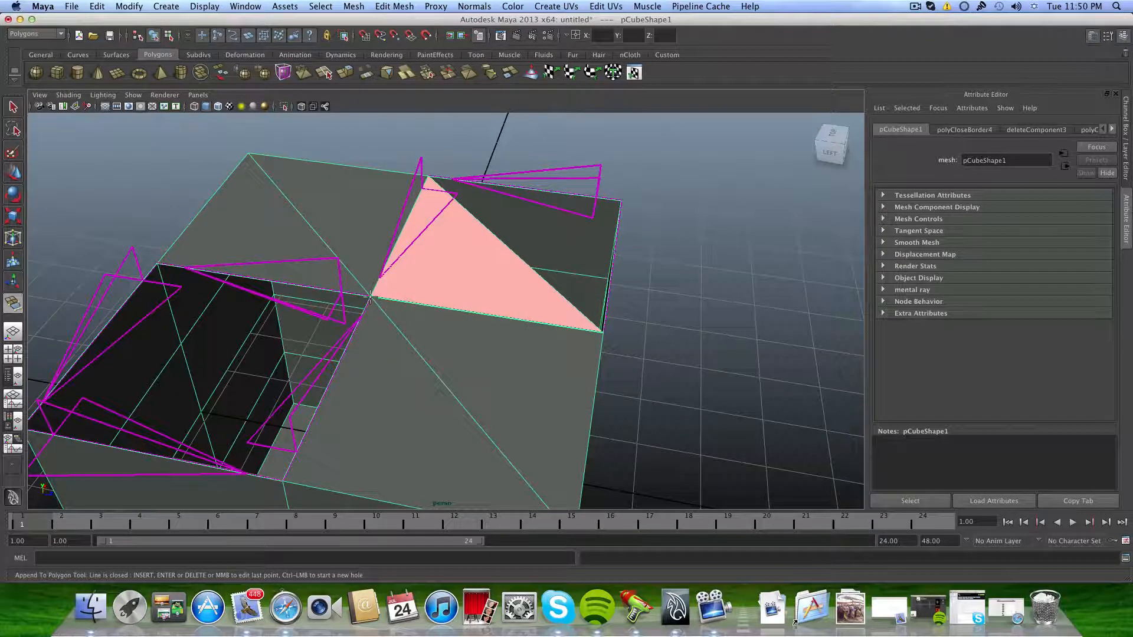
{"action": "key", "text": "Return"}
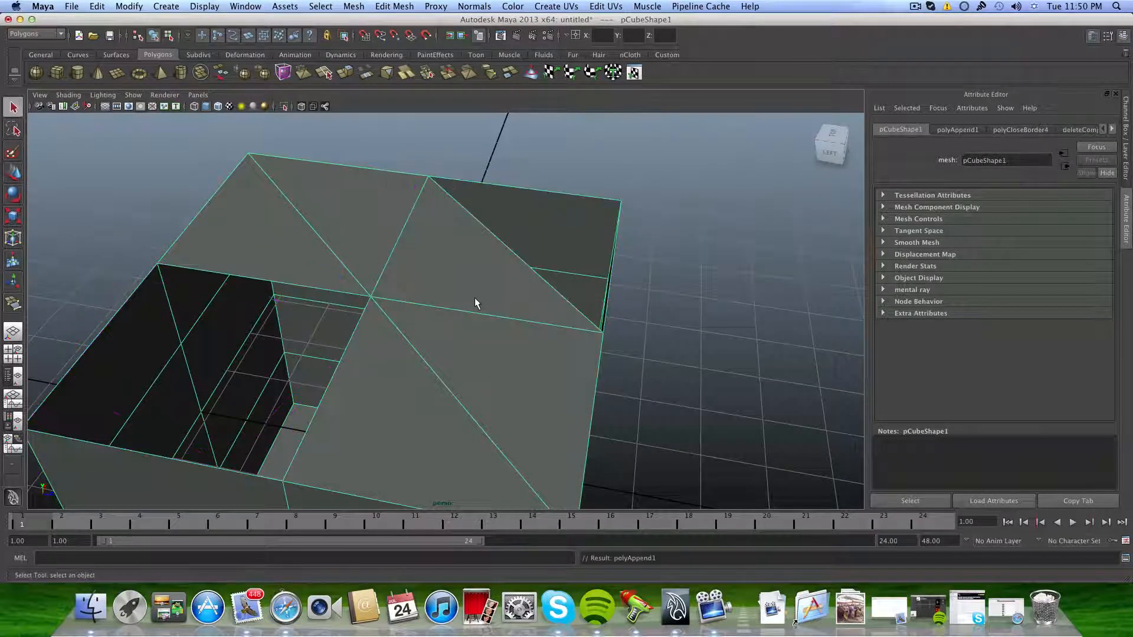
Append a second triangular face from the new diagonal edge to the outer front edge, closing the rest of that top opening.
{"action": "mouse_move", "coordinate": [476, 303]}
{"action": "left_mouse_down", "text": "alt"}
{"action": "mouse_move", "coordinate": [417, 307]}
{"action": "mouse_move", "coordinate": [382, 294]}
{"action": "mouse_move", "coordinate": [494, 295]}
{"action": "left_mouse_up", "text": "alt"}
{"action": "left_click", "coordinate": [394, 6]}
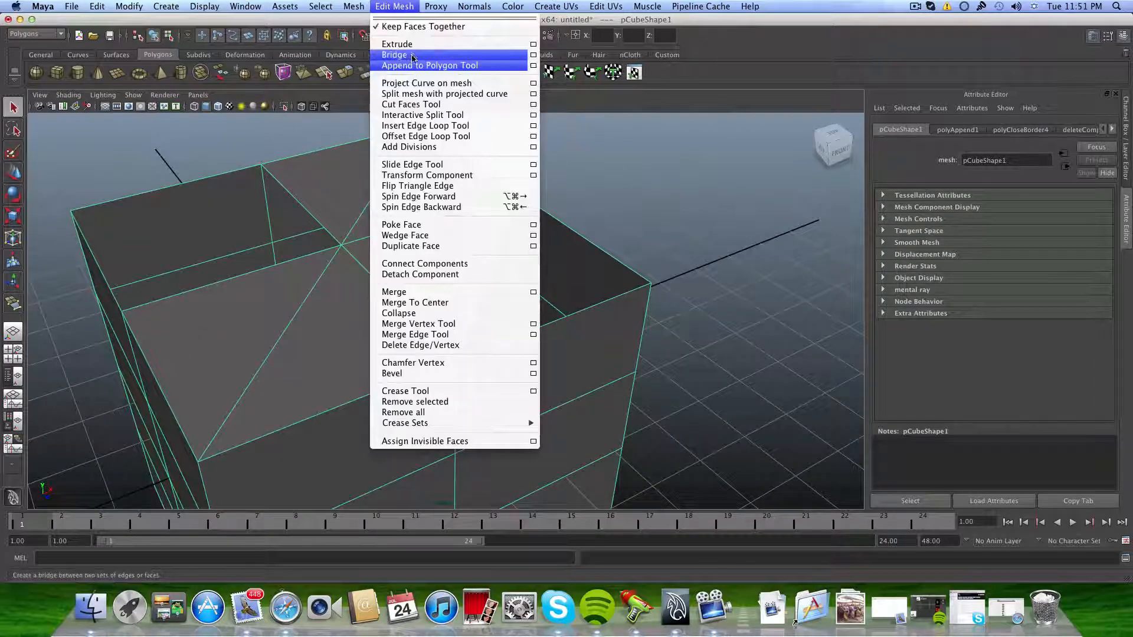
{"action": "left_click", "coordinate": [411, 67]}
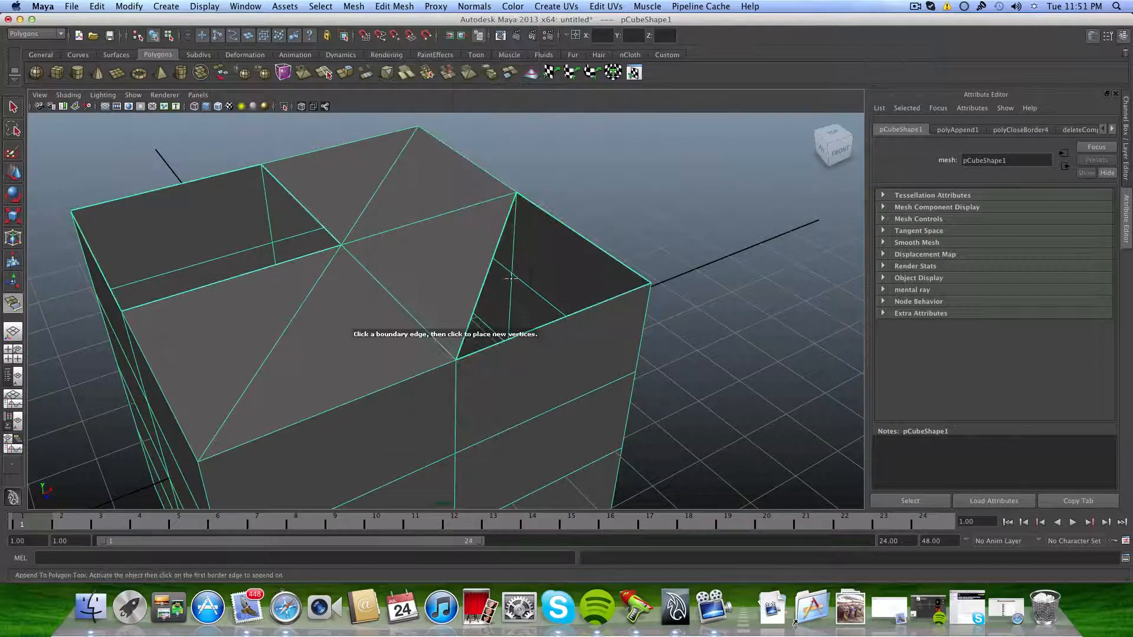
{"action": "left_click", "coordinate": [485, 278]}
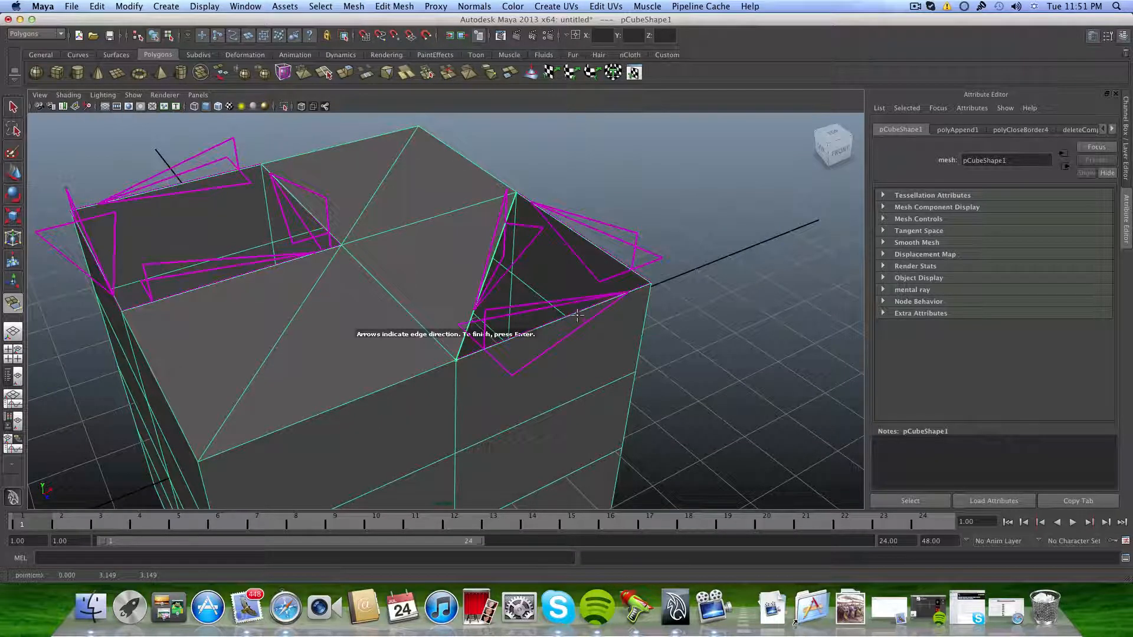
{"action": "left_click", "coordinate": [576, 311]}
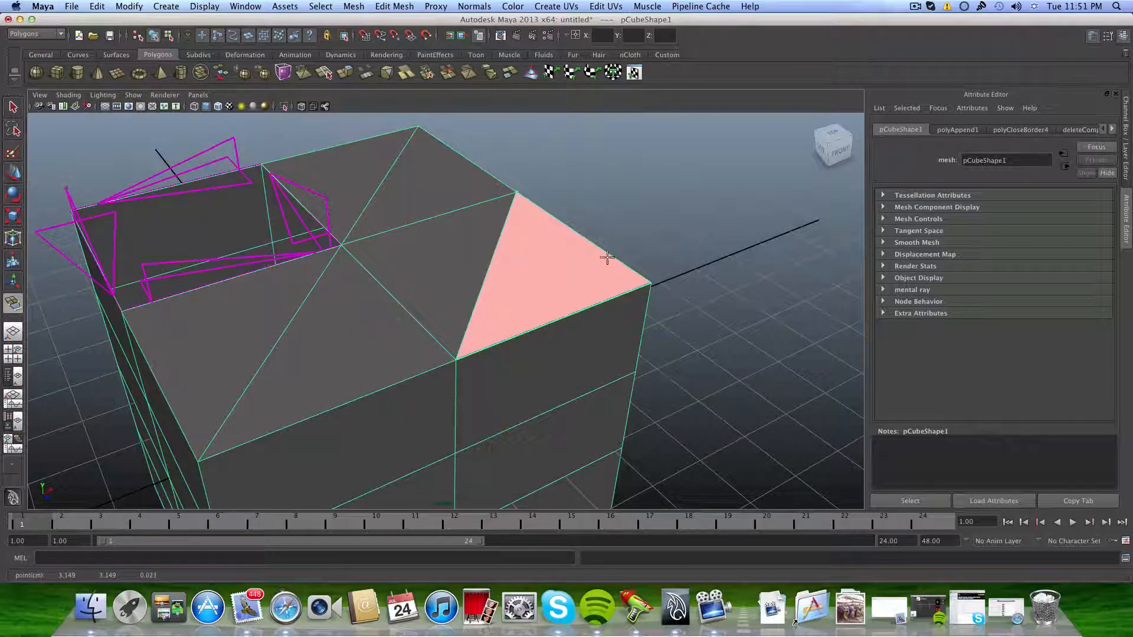
{"action": "key", "text": "Return"}
Create a second polygon cube, placed beside the first one and scaled up to a similar size.
{"action": "left_click_drag", "start_coordinate": [608, 258], "coordinate": [507, 224], "text": "alt"}
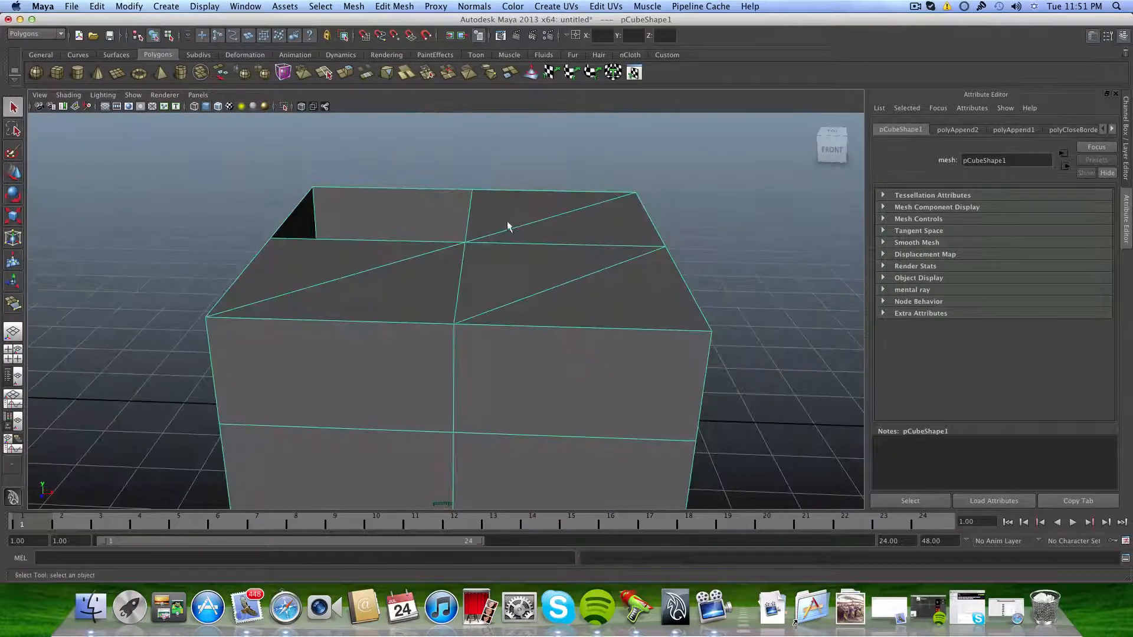
{"action": "middle_click_drag", "start_coordinate": [493, 251], "coordinate": [615, 225], "text": "alt"}
{"action": "middle_click_drag", "start_coordinate": [586, 322], "coordinate": [464, 303], "text": "alt"}
{"action": "scroll", "coordinate": [464, 302], "scroll_direction": "down", "scroll_amount": 3}
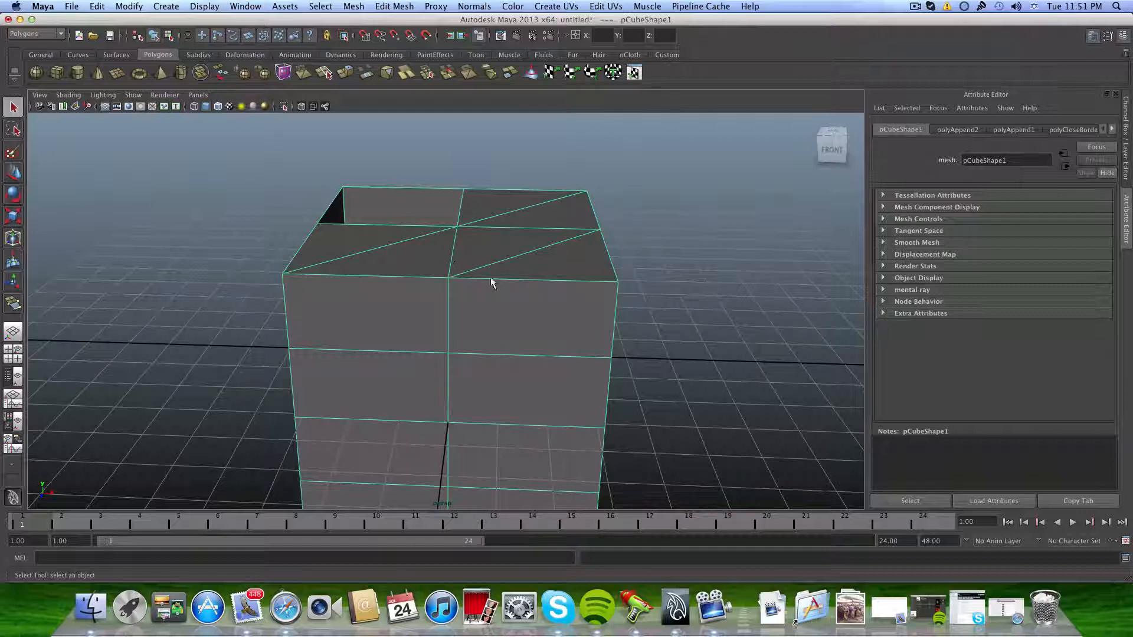
{"action": "mouse_move", "coordinate": [502, 342]}
{"action": "left_mouse_down", "text": "alt"}
{"action": "mouse_move", "coordinate": [489, 314]}
{"action": "mouse_move", "coordinate": [498, 333]}
{"action": "left_mouse_up", "text": "alt"}
{"action": "scroll", "coordinate": [498, 333], "scroll_direction": "down", "scroll_amount": 5}
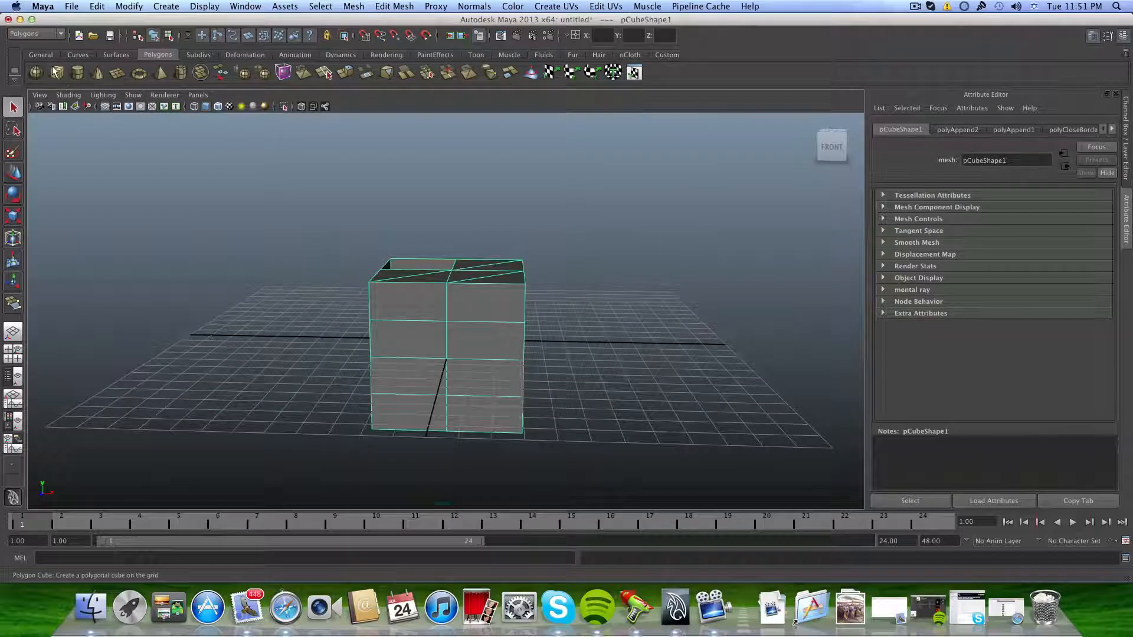
{"action": "left_click", "coordinate": [57, 72]}
{"action": "key", "text": "w"}
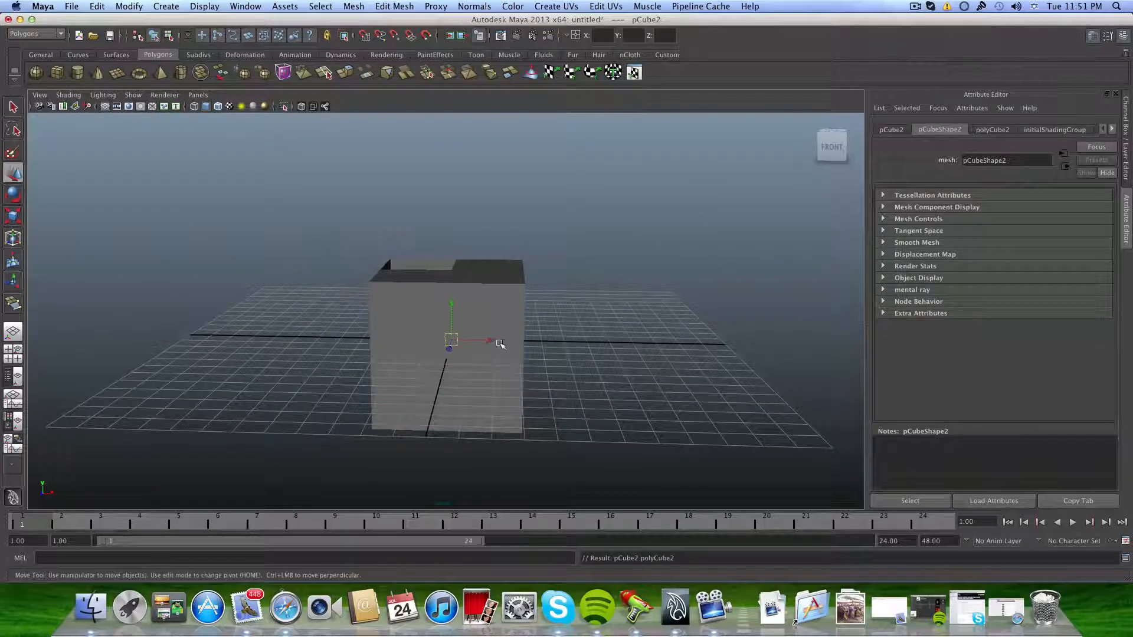
{"action": "left_click_drag", "start_coordinate": [500, 344], "coordinate": [525, 298]}
{"action": "key", "text": "r"}
Delete the top face of the new cube.
{"action": "right_click_drag", "start_coordinate": [524, 297], "coordinate": [525, 310]}
{"action": "left_click", "coordinate": [525, 308]}
{"action": "key", "text": "Delete"}
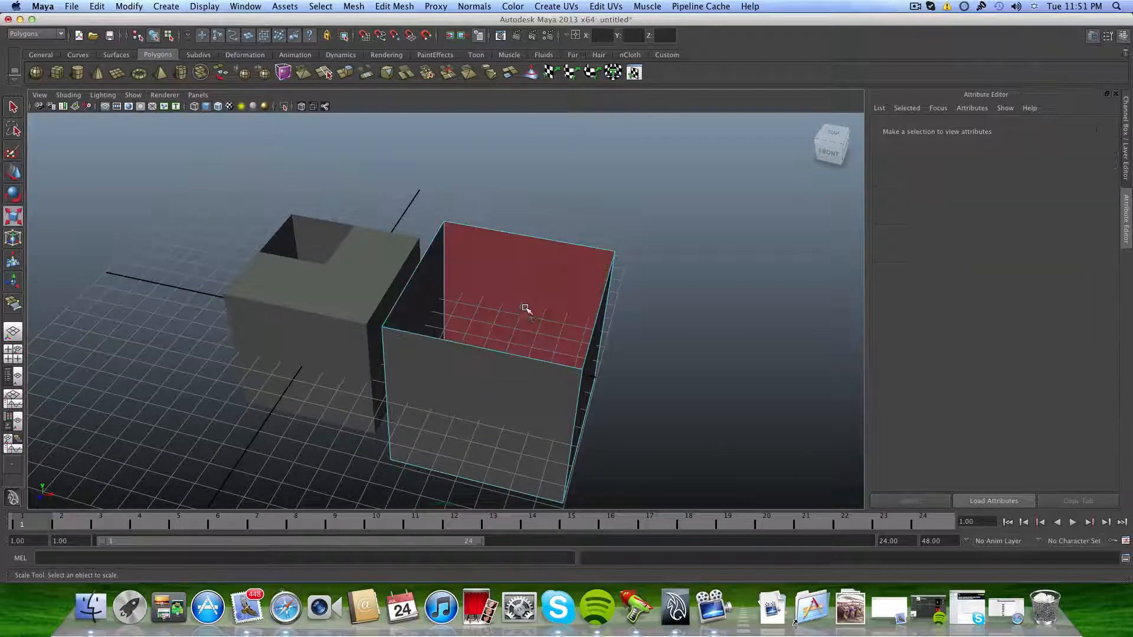
Close the open top of the second cube with the Append to Polygon Tool, bridging the back and front border edges.
{"action": "left_click", "coordinate": [394, 6]}
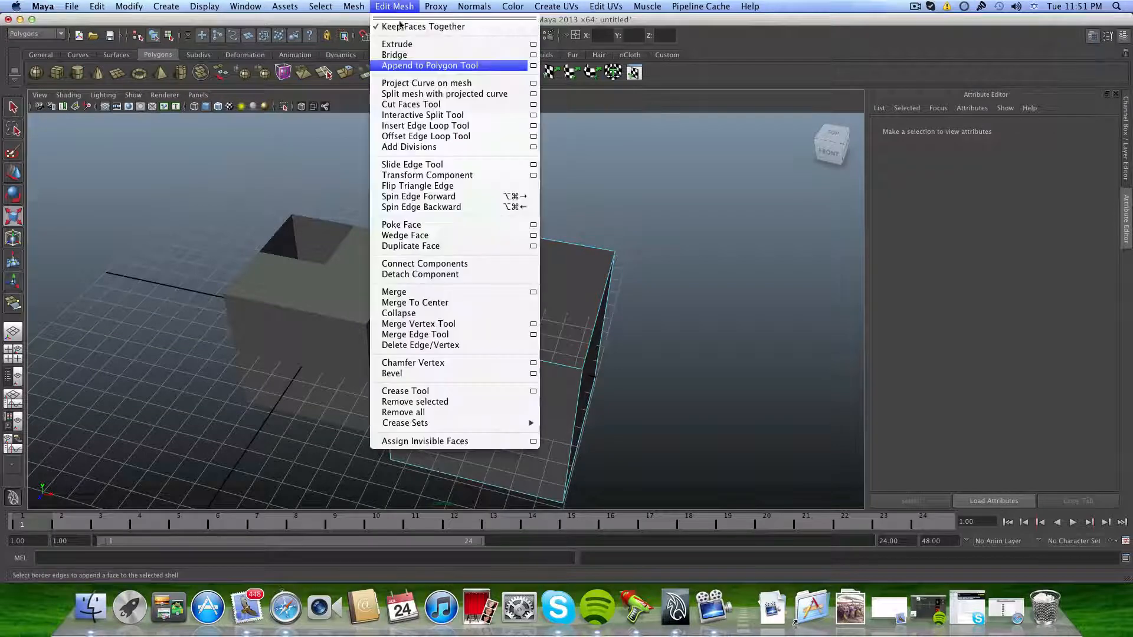
{"action": "left_click", "coordinate": [412, 66]}
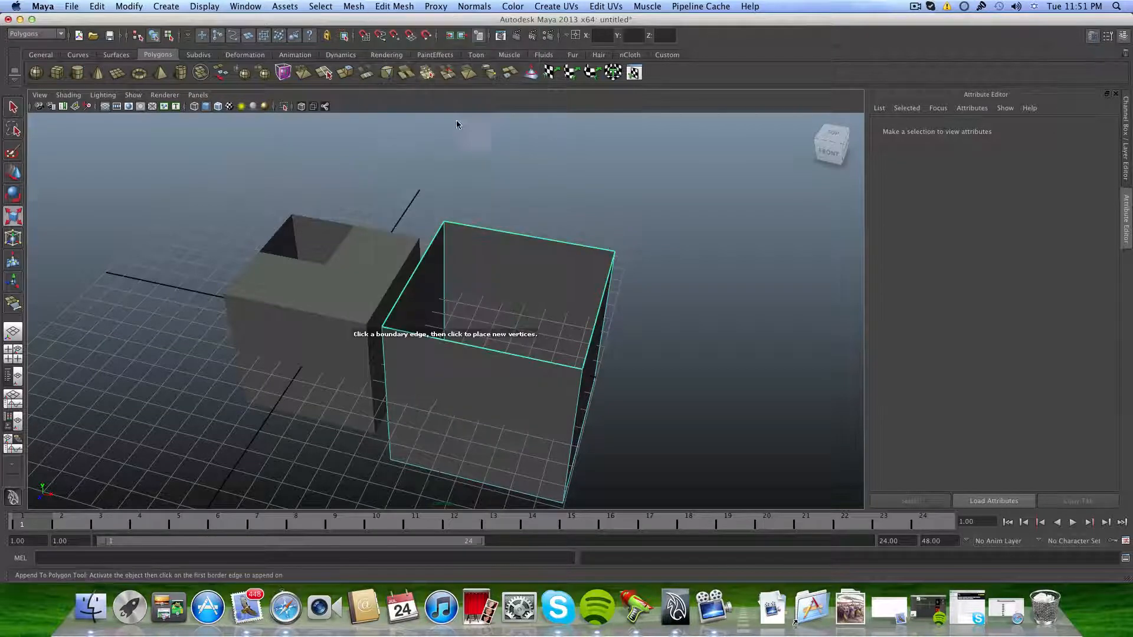
{"action": "left_click", "coordinate": [518, 234]}
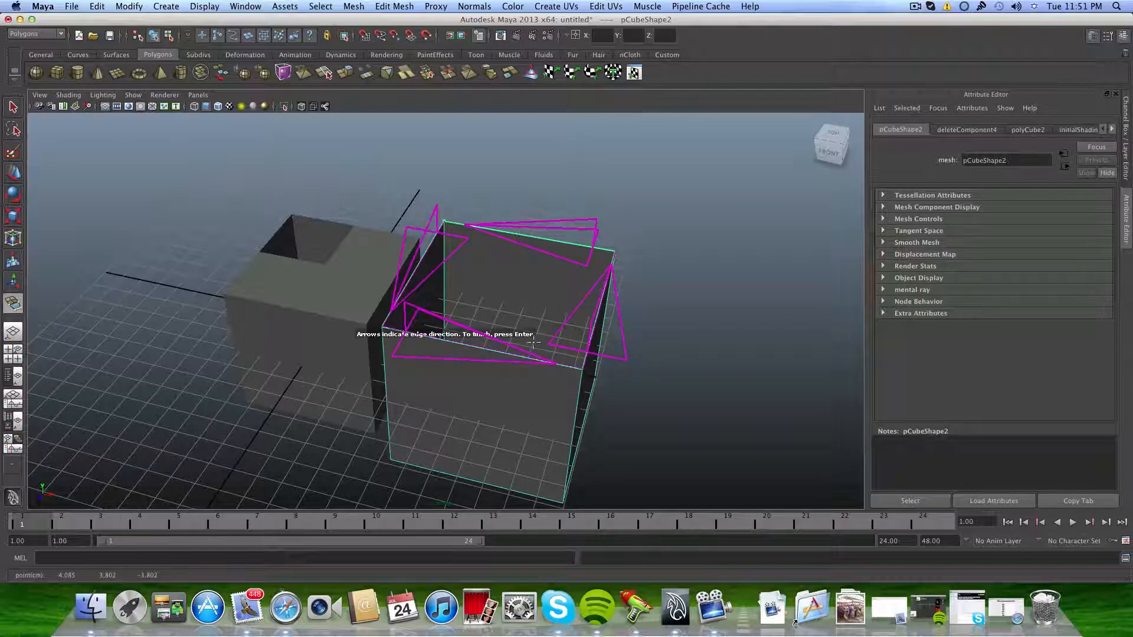
{"action": "left_click", "coordinate": [486, 349]}
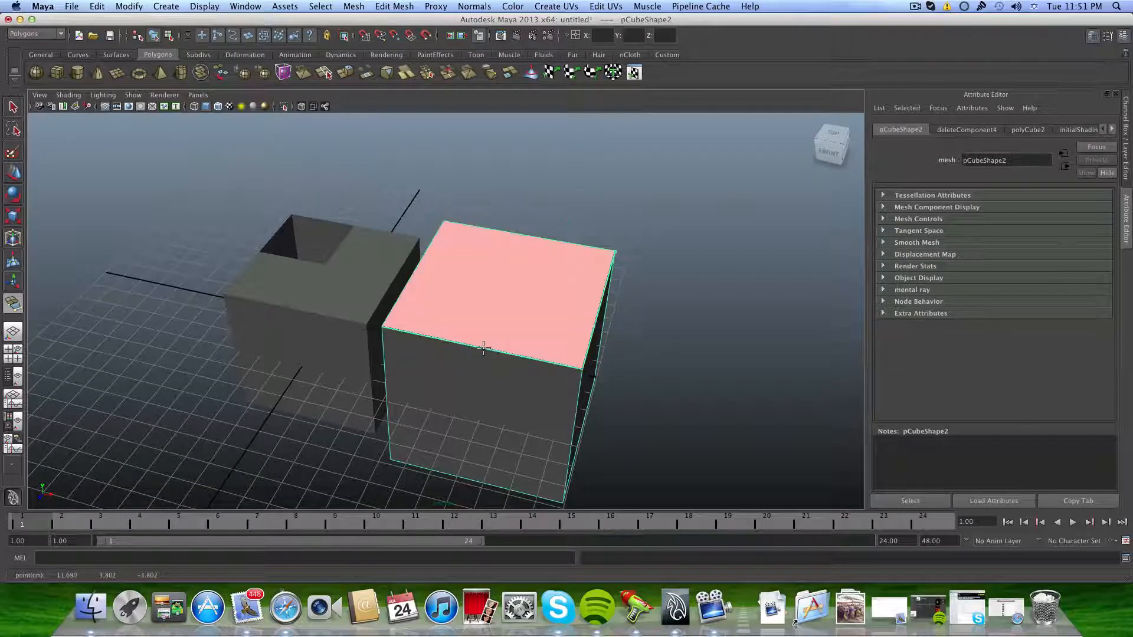
{"action": "left_click_drag", "start_coordinate": [537, 293], "coordinate": [424, 293], "text": "alt"}
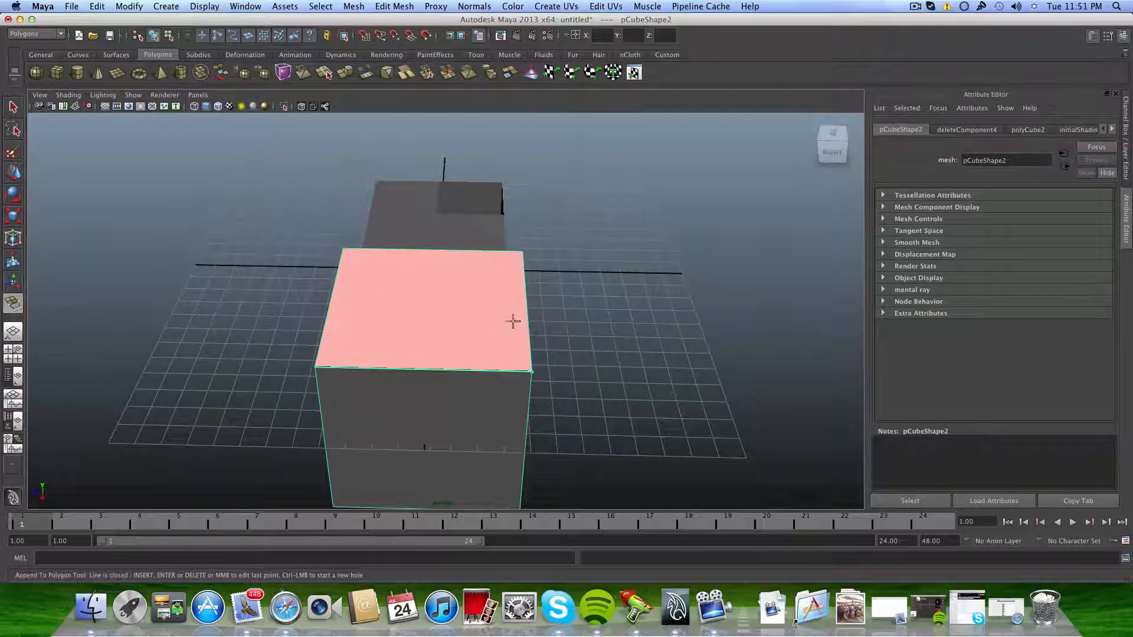
{"action": "key", "text": "Return"}
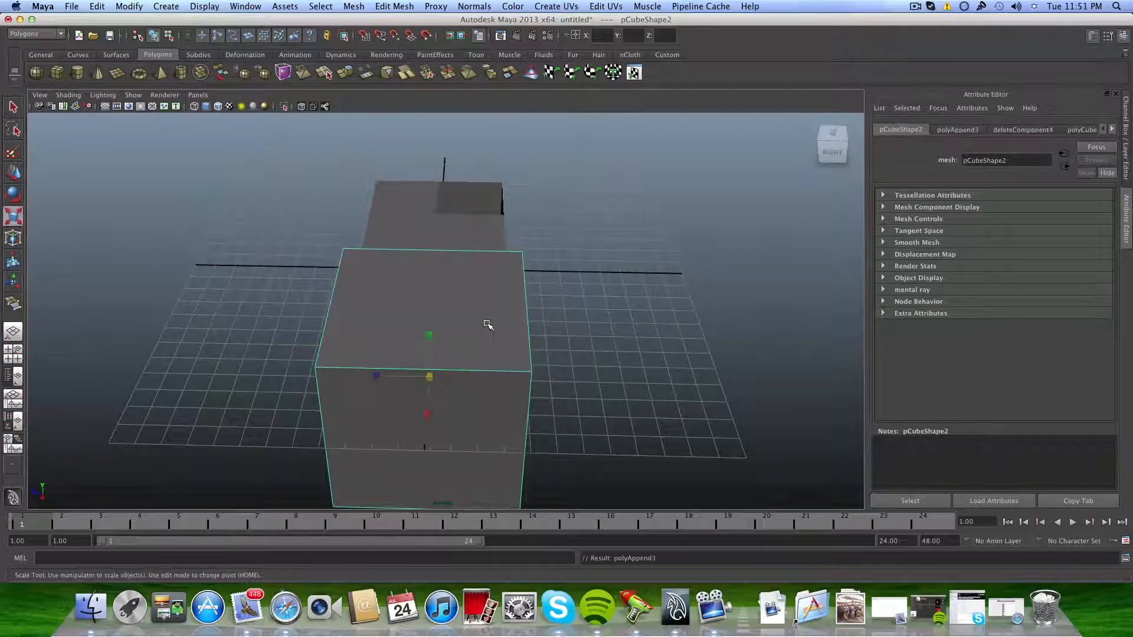
{"action": "left_click_drag", "start_coordinate": [487, 324], "coordinate": [514, 328], "text": "alt"}
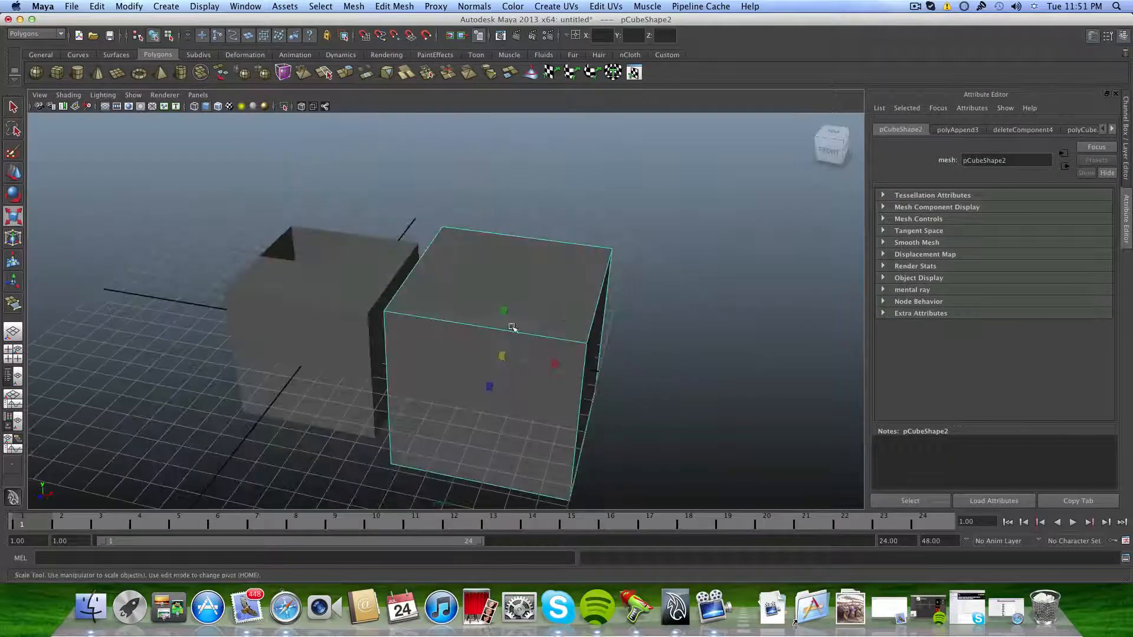
{"action": "middle_click_drag", "start_coordinate": [534, 330], "coordinate": [431, 320], "text": "alt"}
{"action": "left_click_drag", "start_coordinate": [431, 320], "coordinate": [443, 316], "text": "alt"}
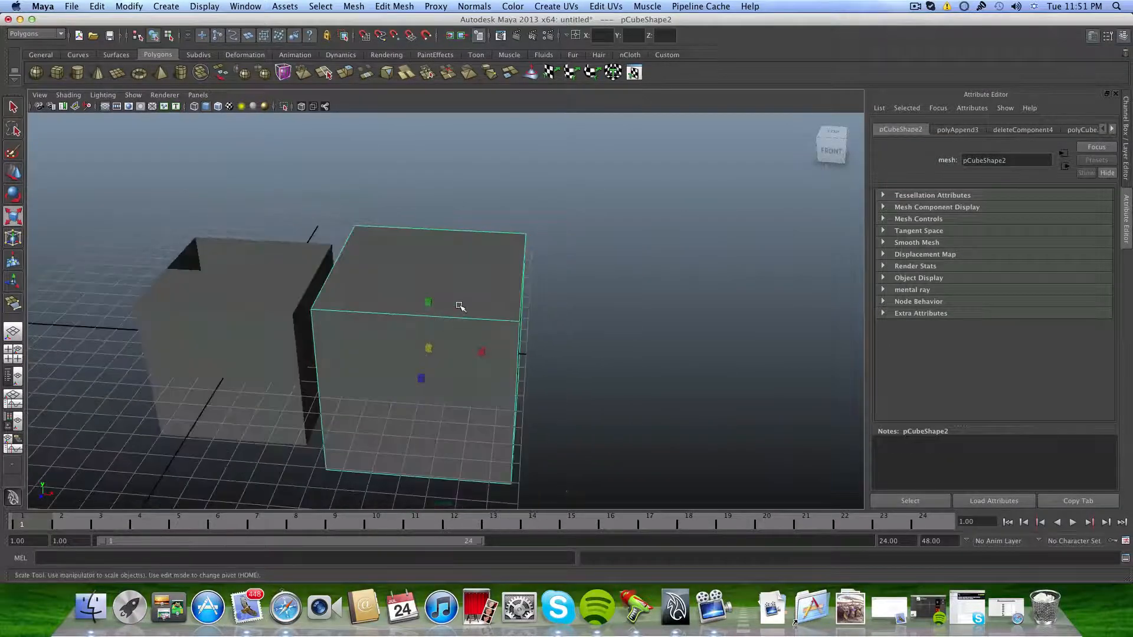
Try raising the second cube's front-right top vertex to about 4.88 in Y, and return to object selection.
{"action": "right_click_drag", "start_coordinate": [459, 305], "coordinate": [458, 335]}
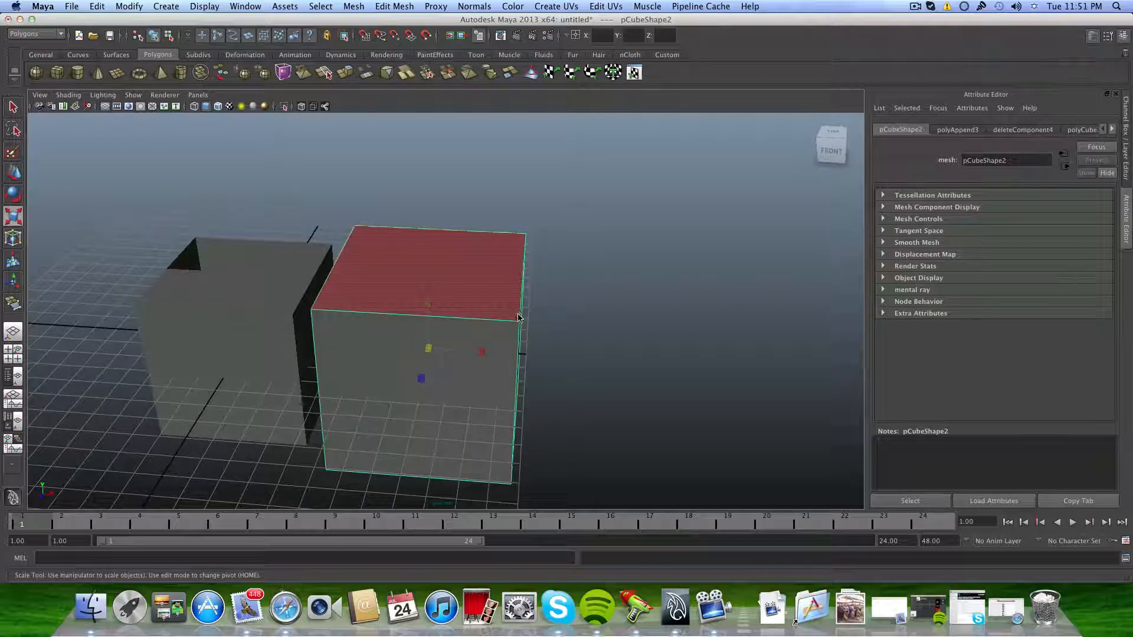
{"action": "right_click_drag", "start_coordinate": [518, 314], "coordinate": [483, 317]}
{"action": "left_click", "coordinate": [519, 323]}
{"action": "left_click", "coordinate": [9, 171]}
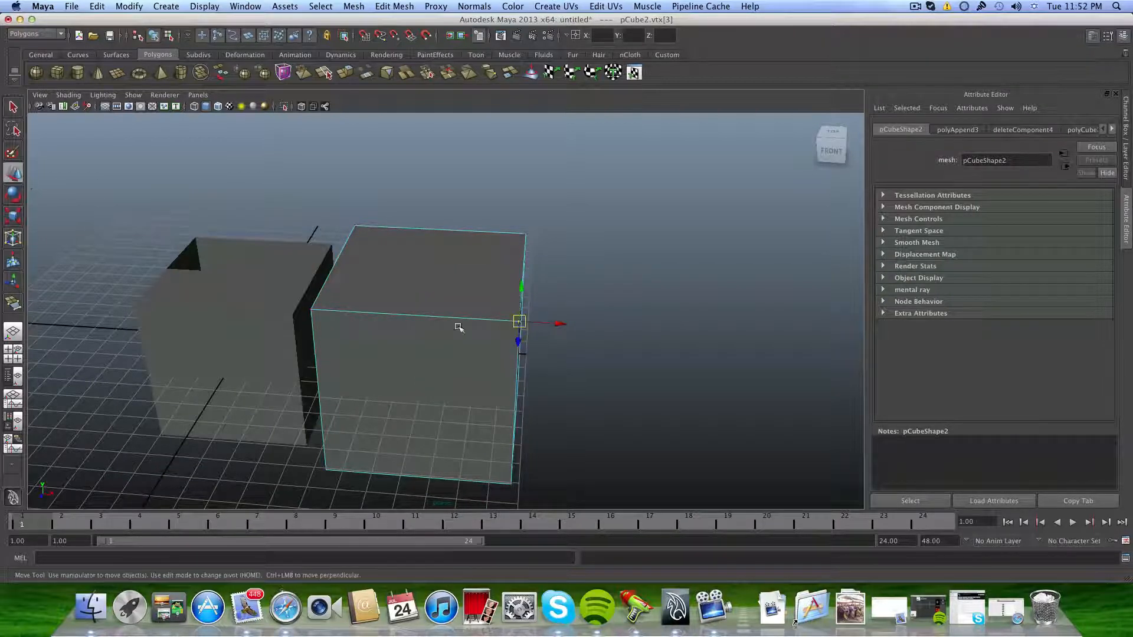
{"action": "left_click_drag", "start_coordinate": [521, 285], "coordinate": [520, 257]}
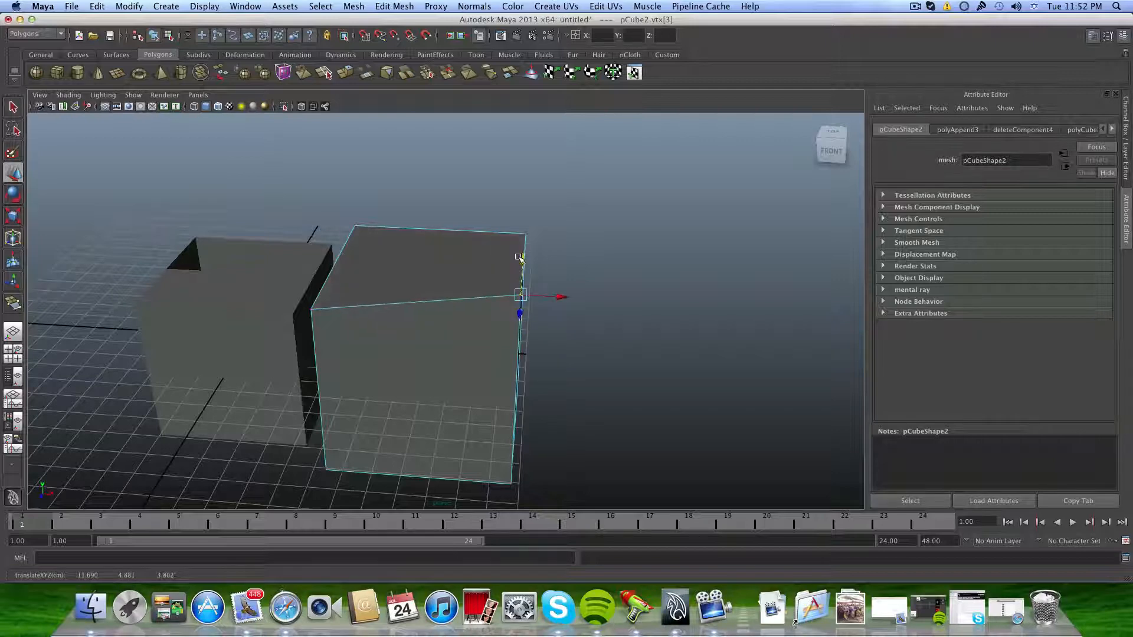
{"action": "left_click_drag", "start_coordinate": [485, 356], "coordinate": [465, 329], "text": "alt"}
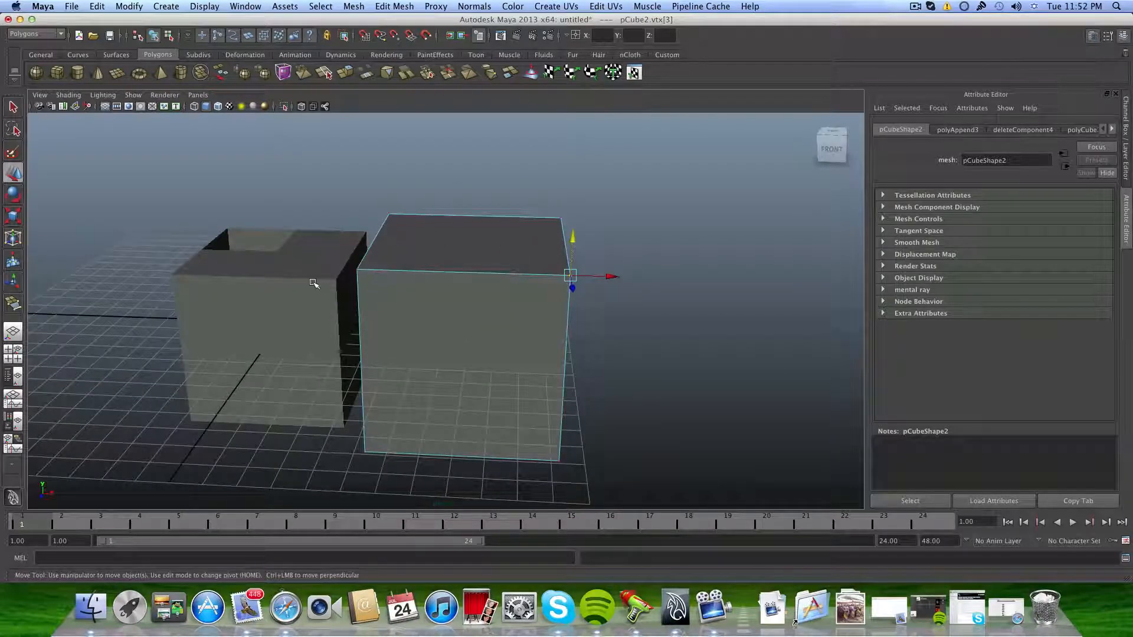
{"action": "key", "text": "F8"}
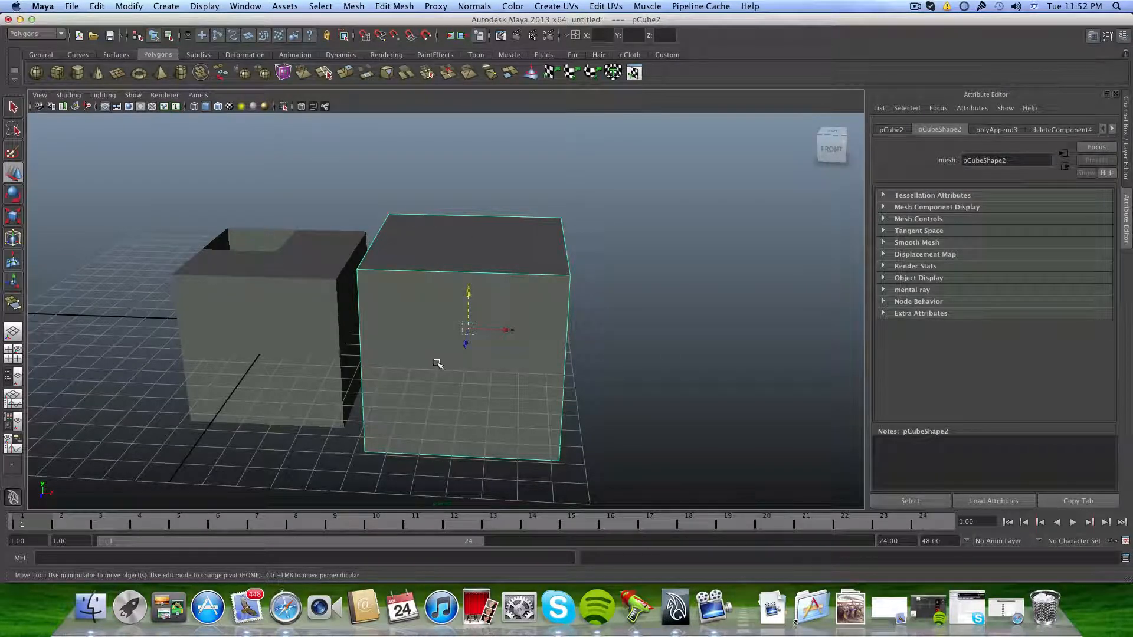
Select the first cube and review the Fill Hole and Append to Polygon Tool commands for closing its remaining top opening.
{"action": "left_click_drag", "start_coordinate": [437, 364], "coordinate": [531, 361], "text": "alt"}
{"action": "left_click", "coordinate": [434, 329]}
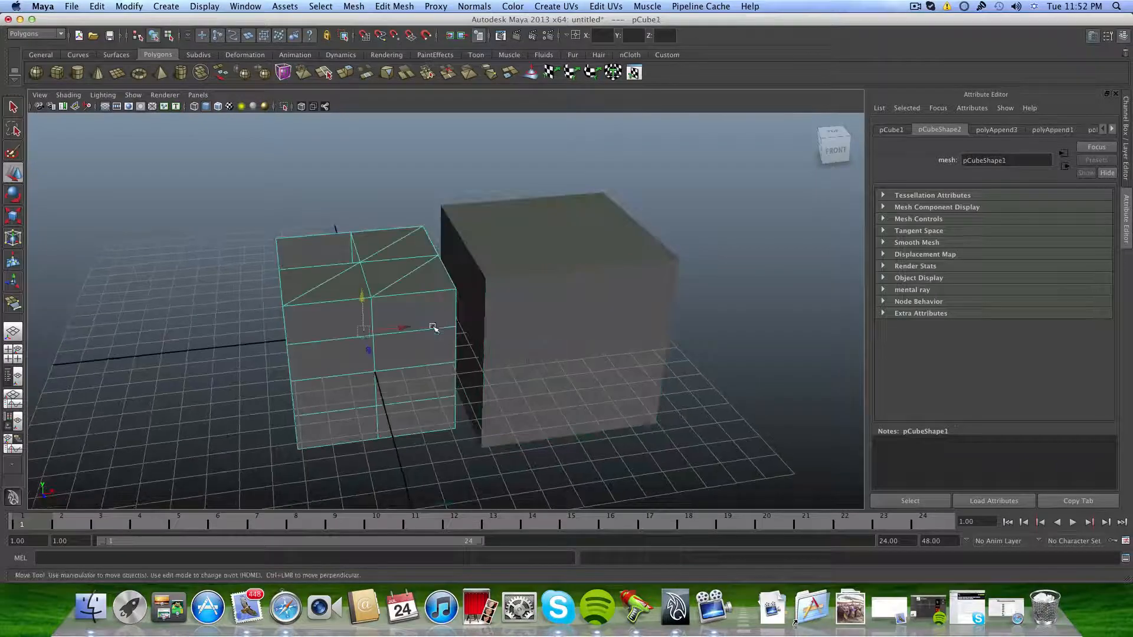
{"action": "scroll", "coordinate": [425, 341], "scroll_direction": "up", "scroll_amount": 2}
{"action": "scroll", "coordinate": [425, 338], "scroll_direction": "up", "scroll_amount": 2}
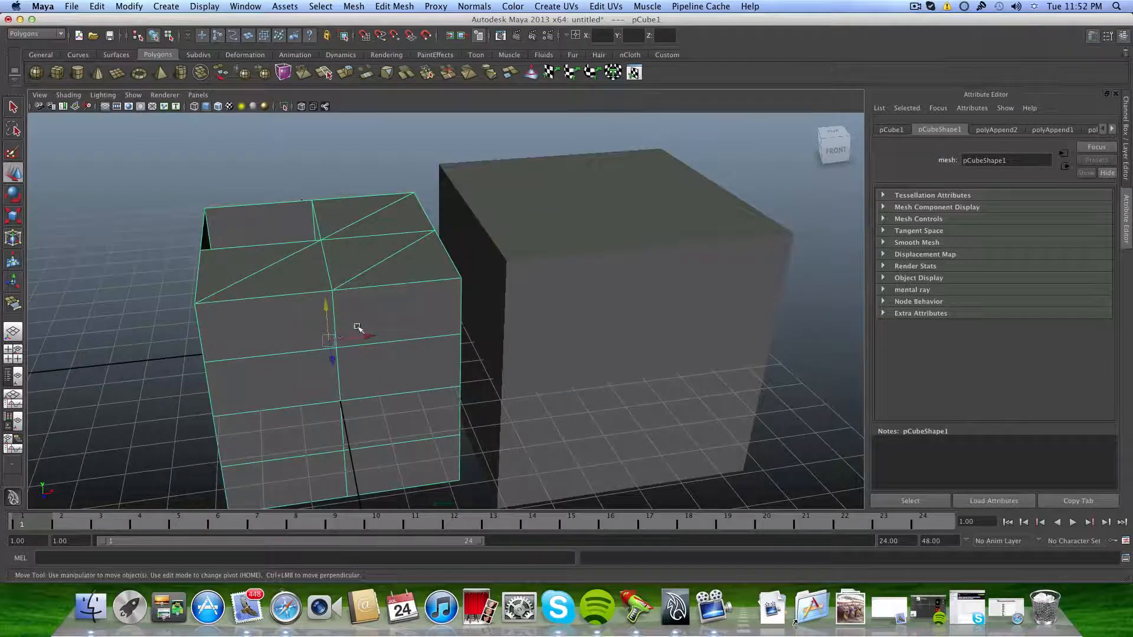
{"action": "left_click_drag", "start_coordinate": [357, 328], "coordinate": [379, 380], "text": "alt"}
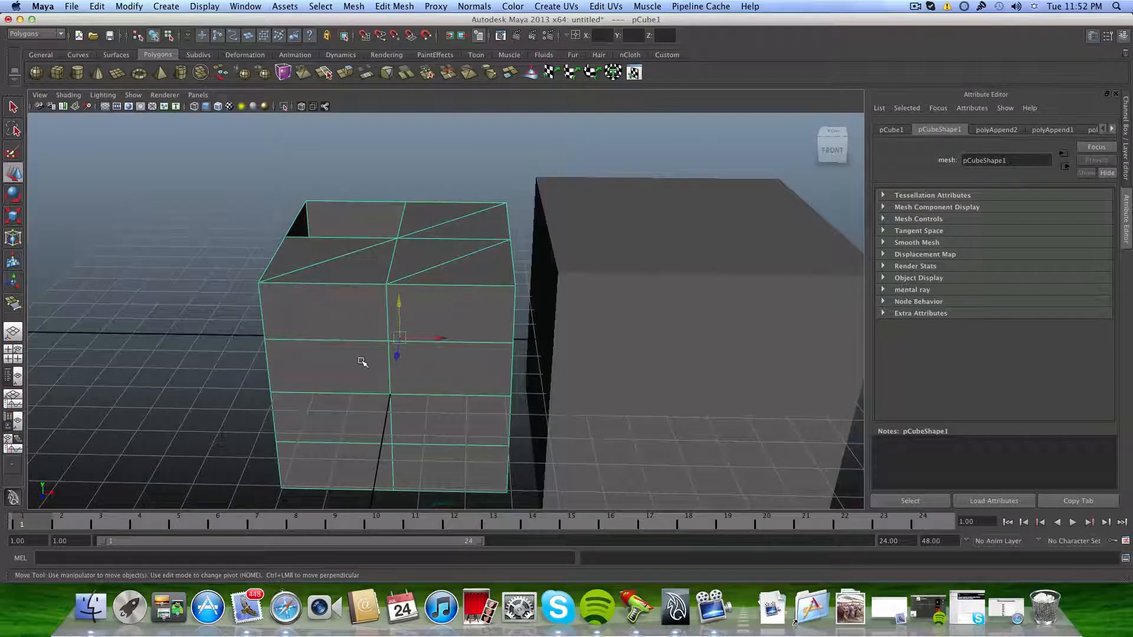
{"action": "left_click", "coordinate": [354, 6]}
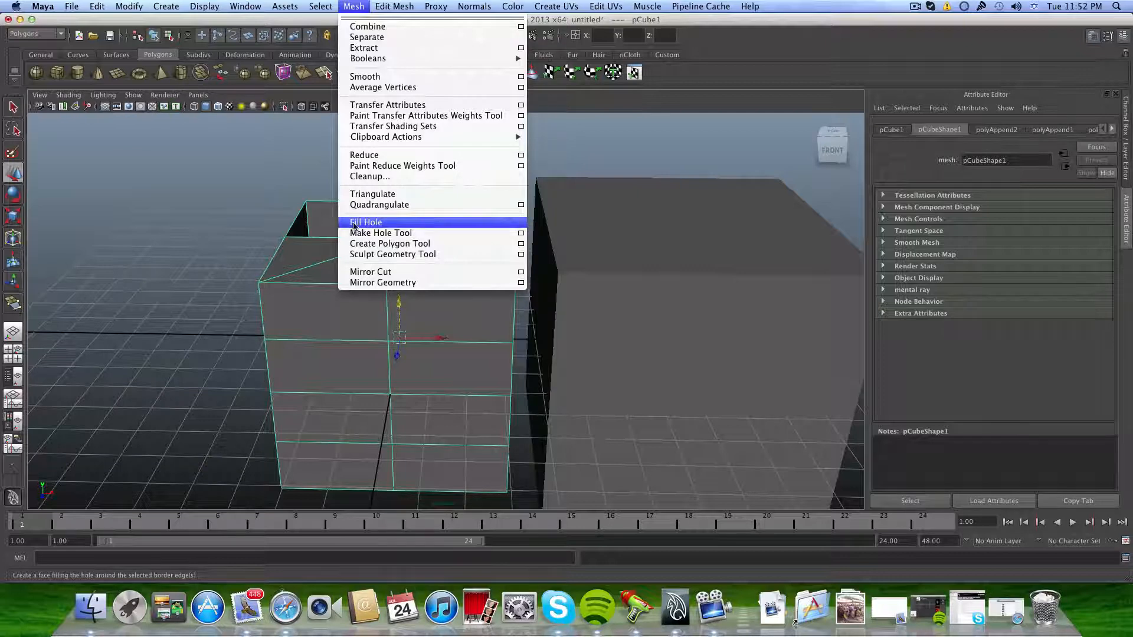
{"action": "mouse_move", "coordinate": [395, 6]}
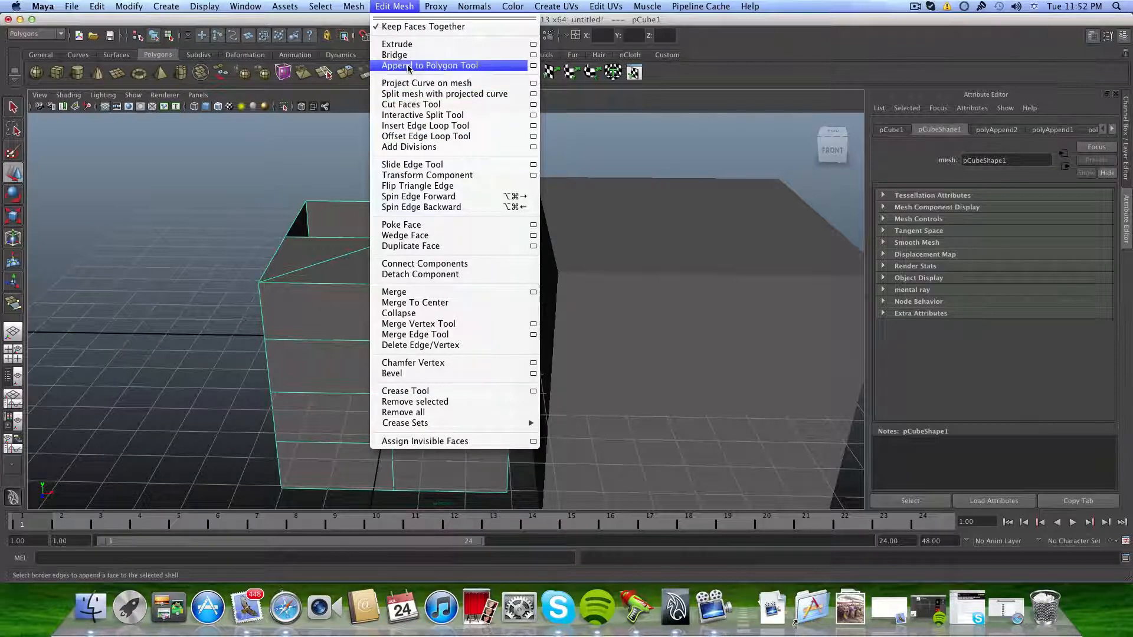
{"action": "mouse_move", "coordinate": [354, 7]}
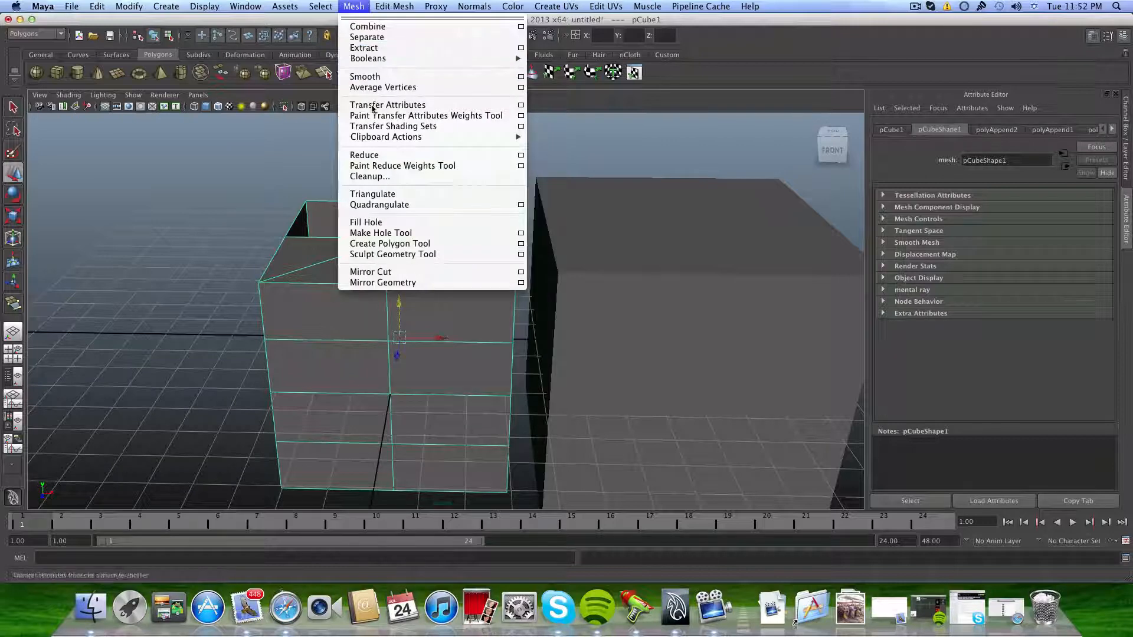
Try placing points around the first cube's open top quarter with the Create Polygon Tool, and discard the attempt.
{"action": "left_click", "coordinate": [393, 249]}
{"action": "left_click_drag", "start_coordinate": [331, 250], "coordinate": [379, 260], "text": "alt"}
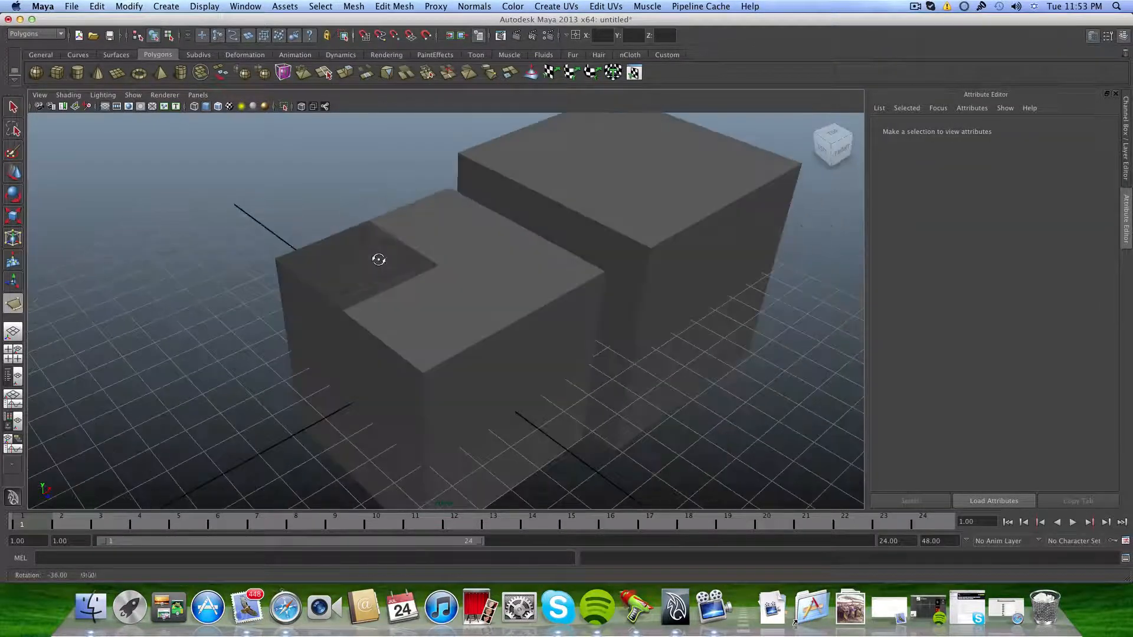
{"action": "left_click", "coordinate": [370, 222]}
{"action": "left_click", "coordinate": [399, 246]}
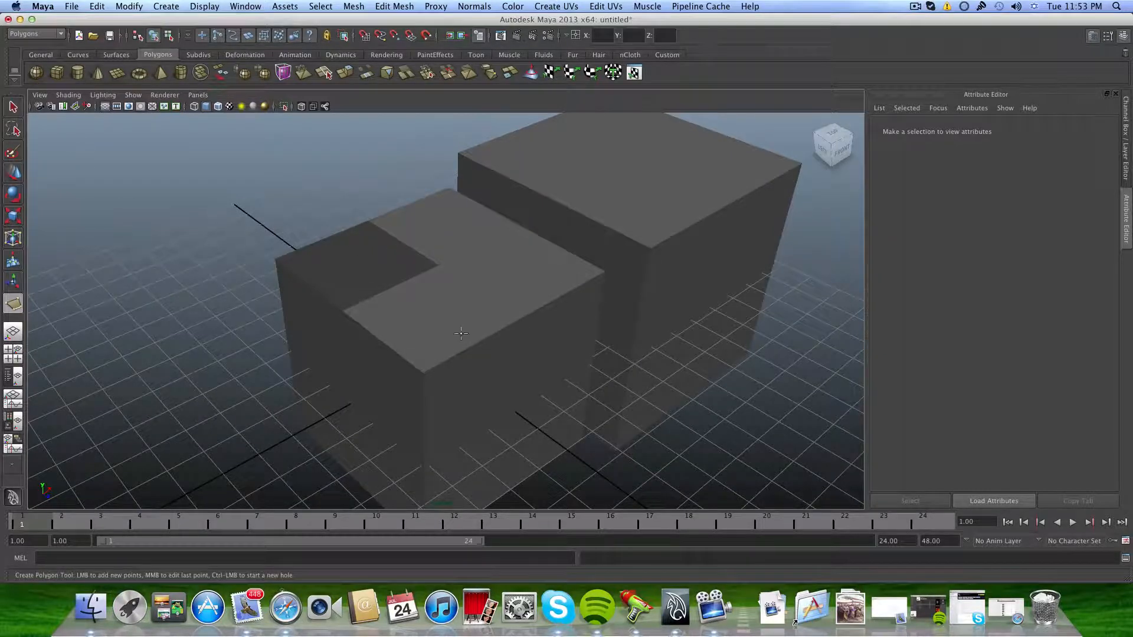
{"action": "left_click", "coordinate": [11, 108]}
{"action": "key", "text": "Delete"}
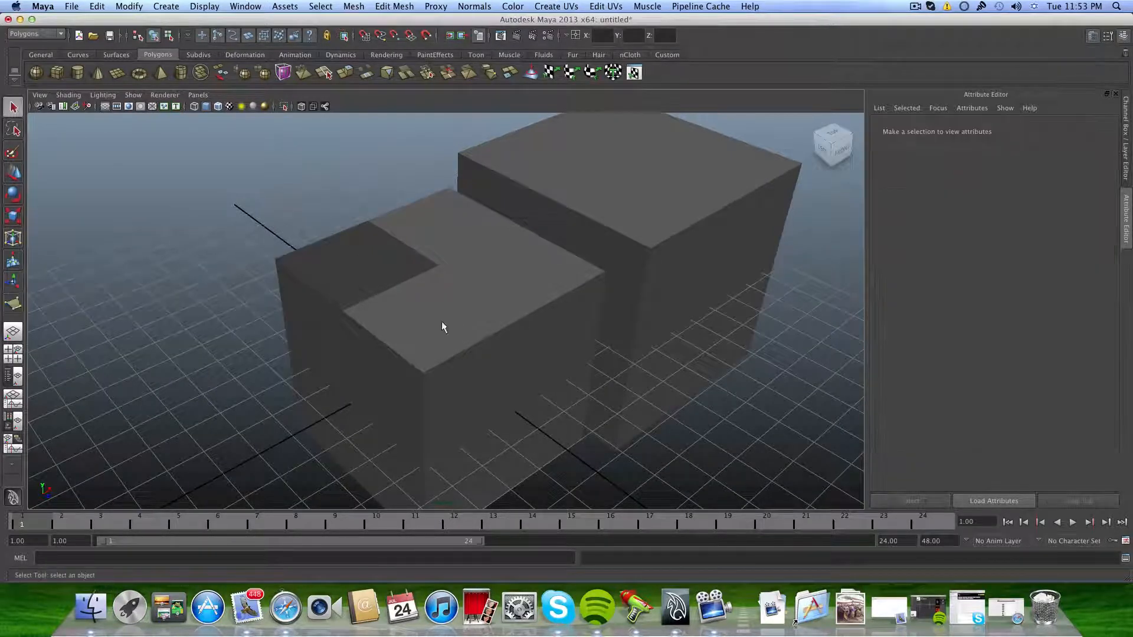
Create a freeform flat polygon on the ground grid by the first cube with the Create Polygon Tool, and delete it.
{"action": "left_click_drag", "start_coordinate": [441, 321], "coordinate": [468, 356]}
{"action": "left_click", "coordinate": [441, 302]}
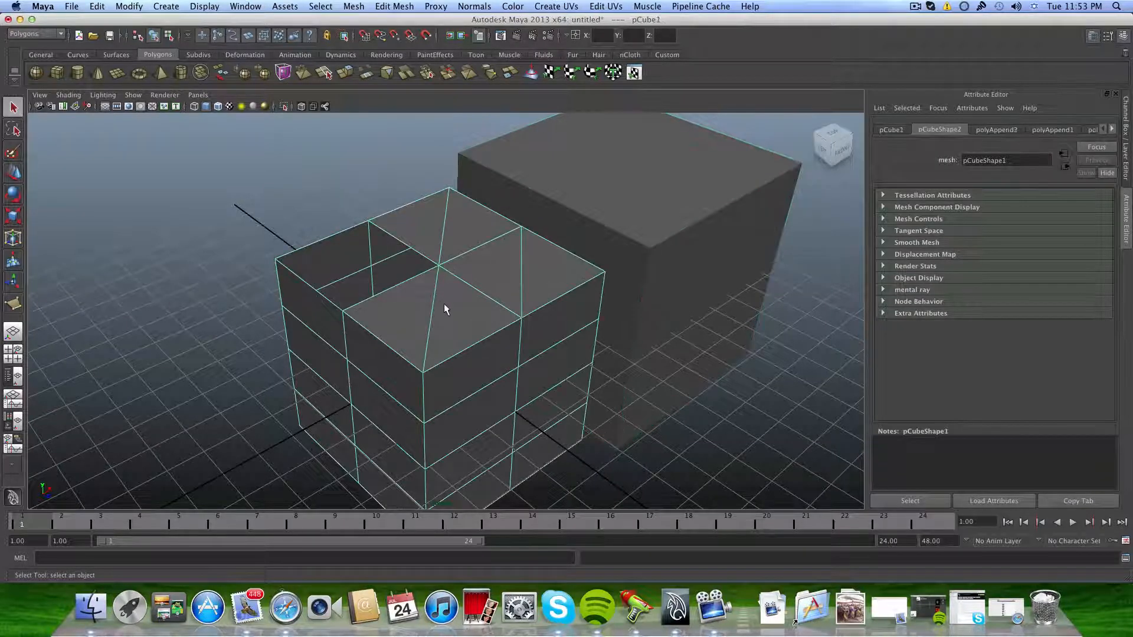
{"action": "left_click", "coordinate": [351, 6]}
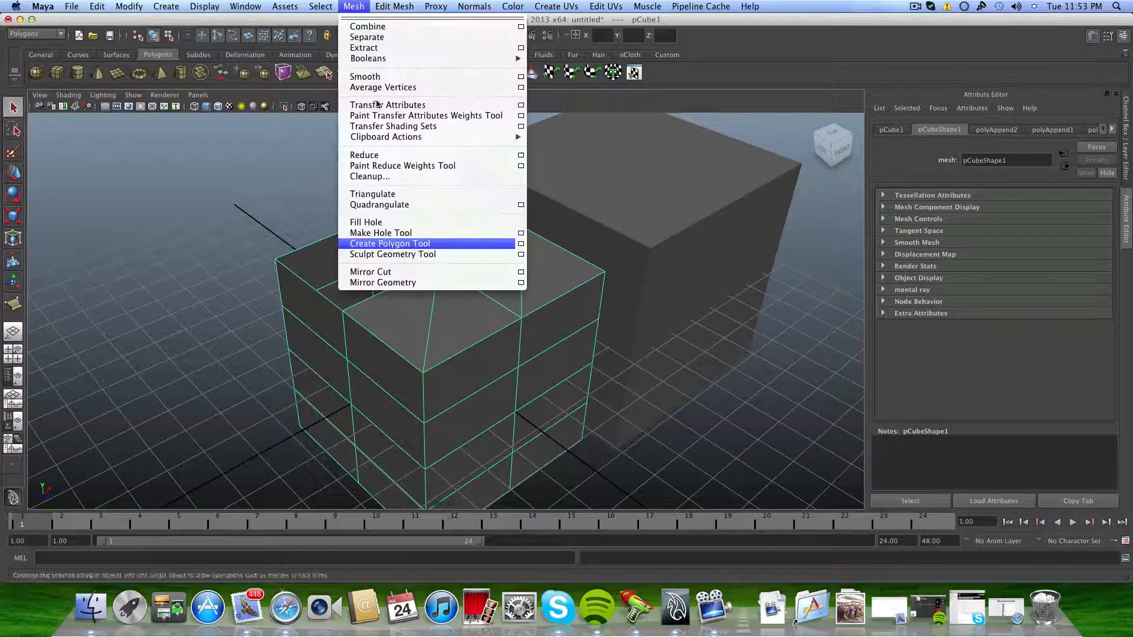
{"action": "left_click", "coordinate": [390, 243]}
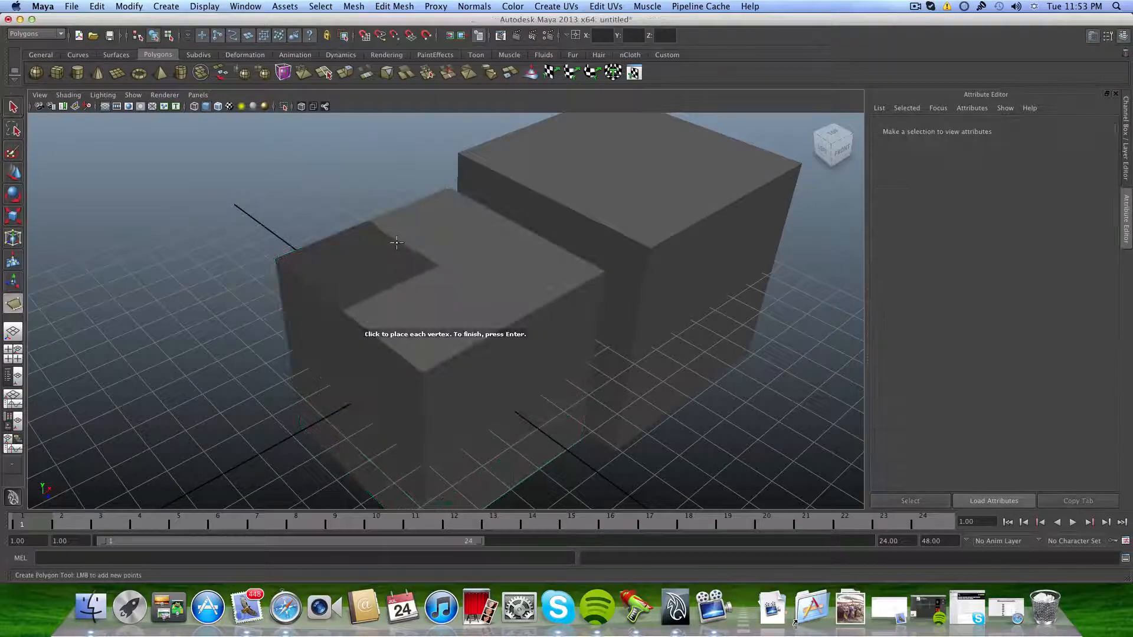
{"action": "left_click", "coordinate": [459, 305]}
{"action": "mouse_move", "coordinate": [202, 349]}
{"action": "left_mouse_down"}
{"action": "mouse_move", "coordinate": [212, 355]}
{"action": "mouse_move", "coordinate": [203, 336]}
{"action": "left_mouse_up"}
{"action": "left_click_drag", "start_coordinate": [203, 333], "coordinate": [408, 313], "text": "alt"}
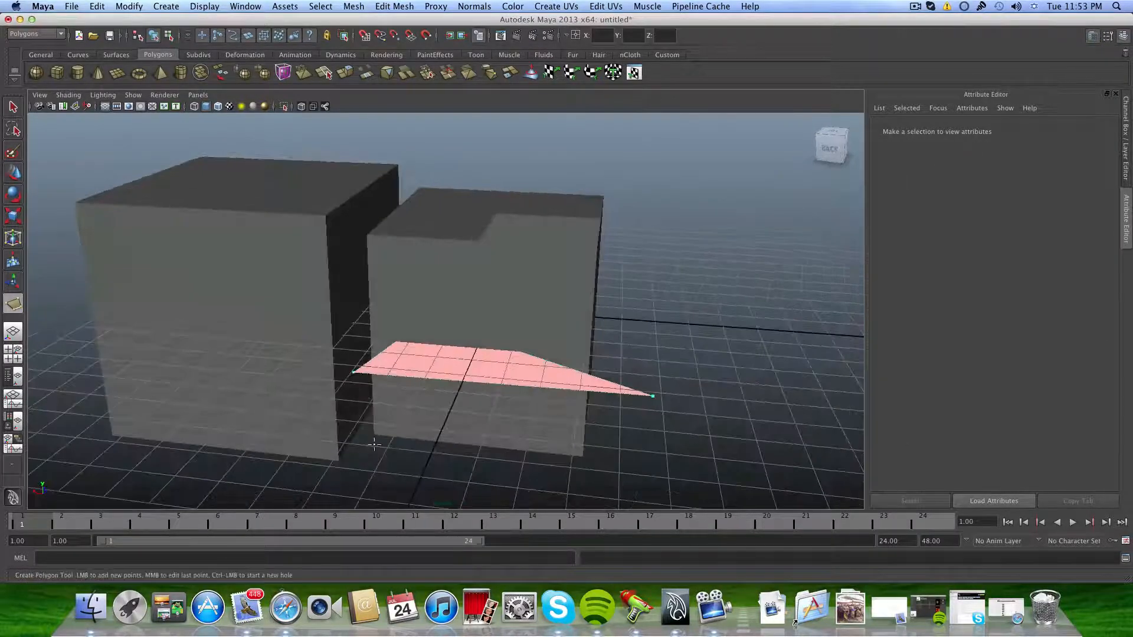
{"action": "left_click", "coordinate": [376, 445]}
{"action": "left_click", "coordinate": [298, 437]}
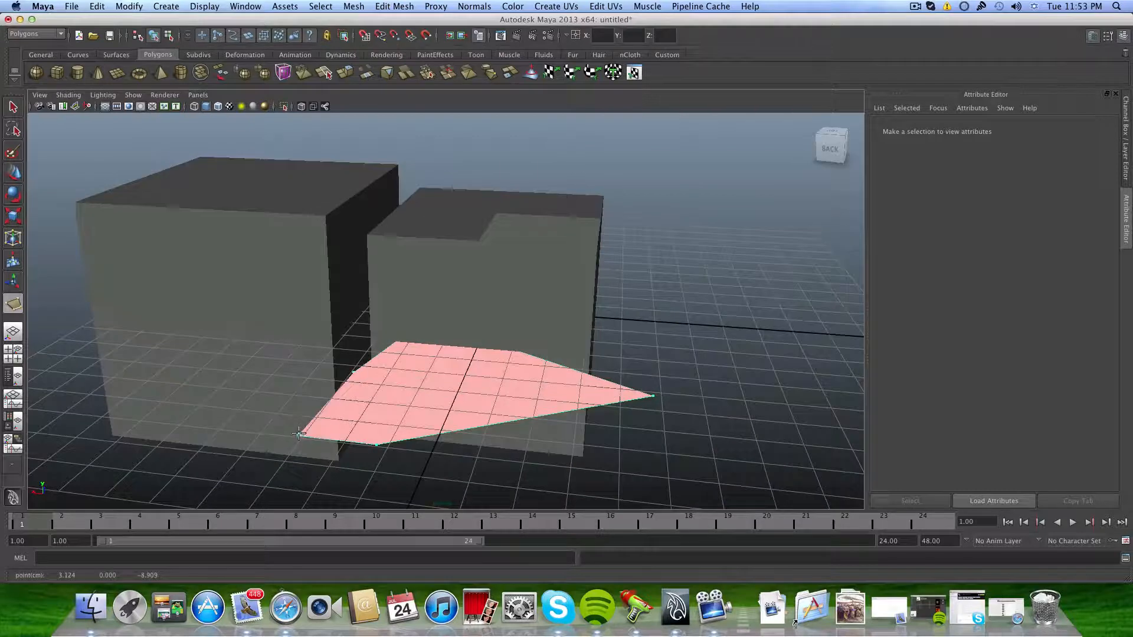
{"action": "key", "text": "Return"}
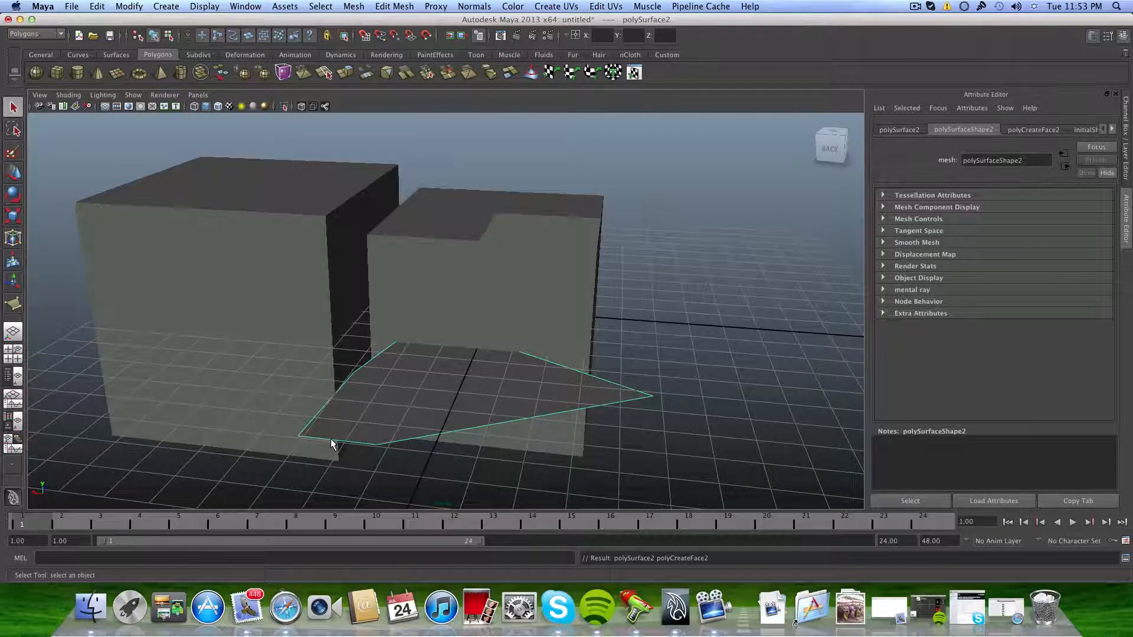
{"action": "key", "text": "Delete"}
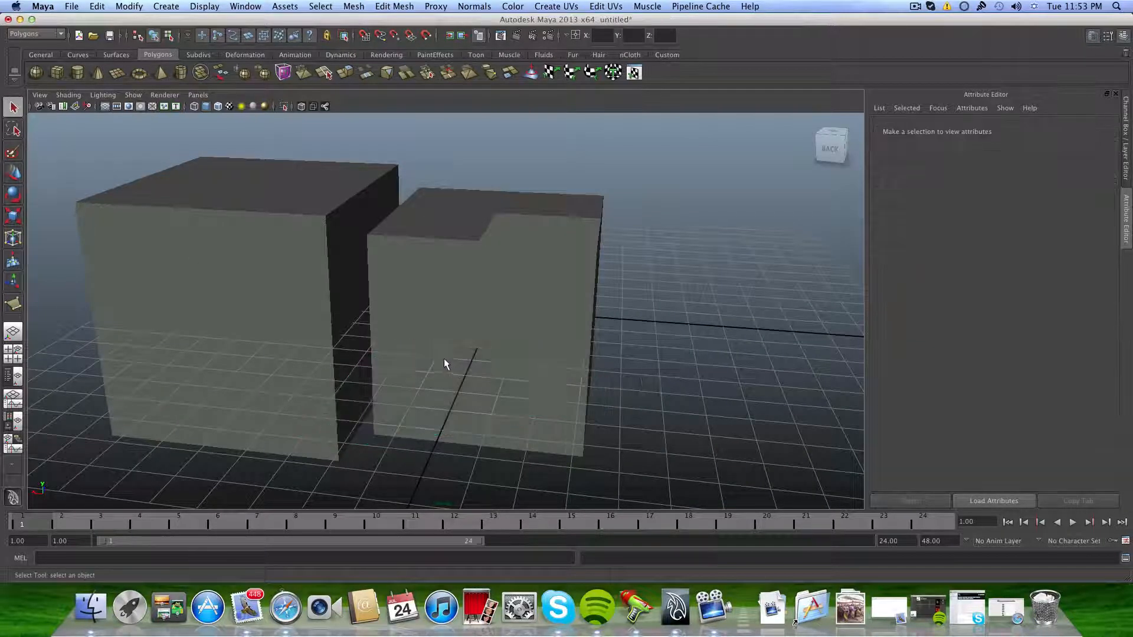
Select the first cube, view its open top quarter from above, and review the Create Polygon Tool command.
{"action": "left_click", "coordinate": [457, 228]}
{"action": "left_click_drag", "start_coordinate": [458, 228], "coordinate": [425, 303], "text": "alt"}
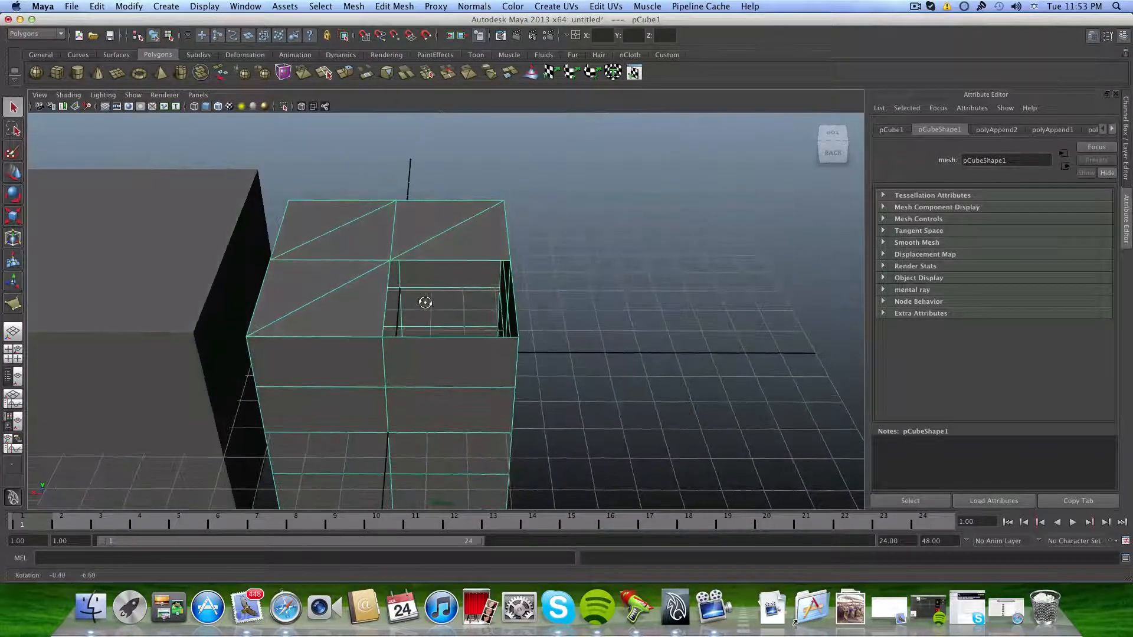
{"action": "left_click", "coordinate": [354, 7]}
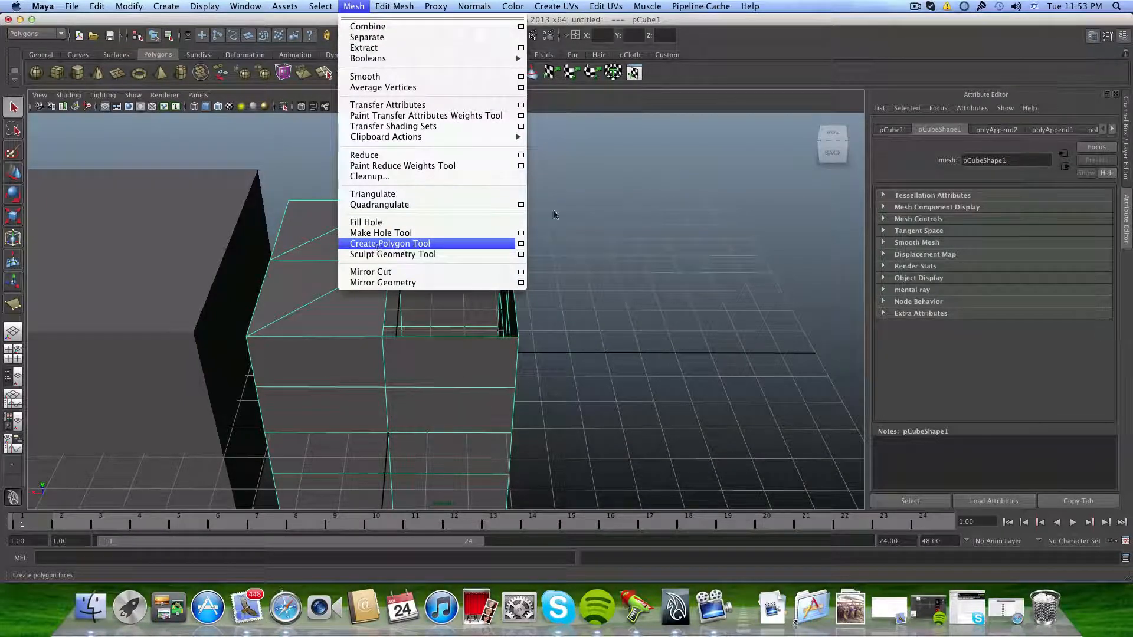
{"action": "left_click", "coordinate": [606, 189]}
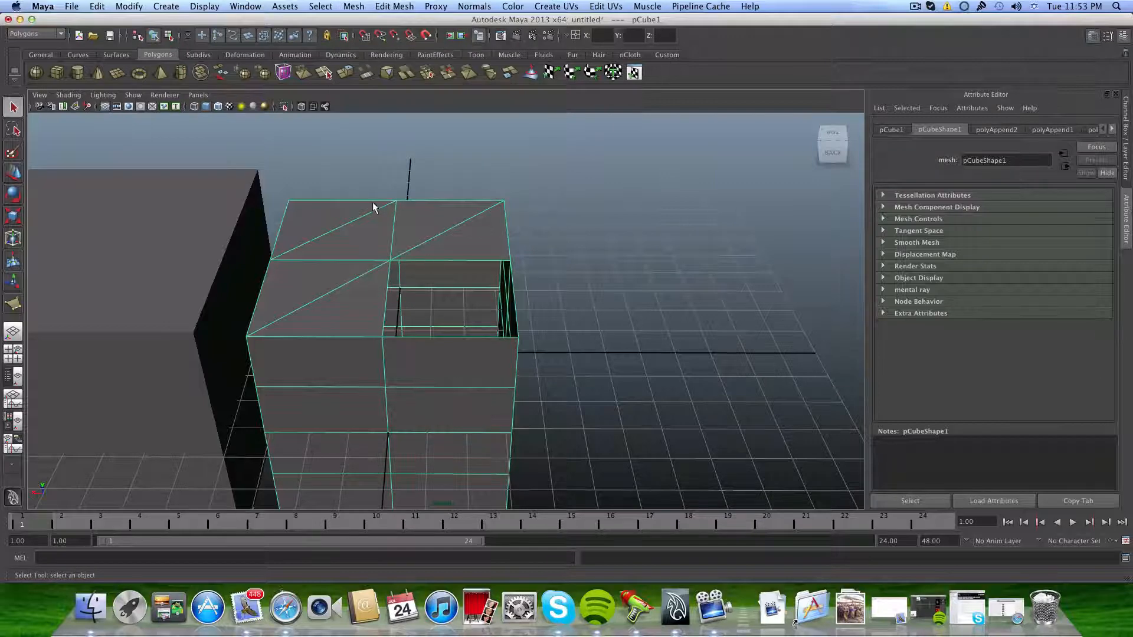
Switch the viewport to Wireframe and back to Smooth Shade All, and enable Wireframe on Shaded.
{"action": "left_click", "coordinate": [69, 95]}
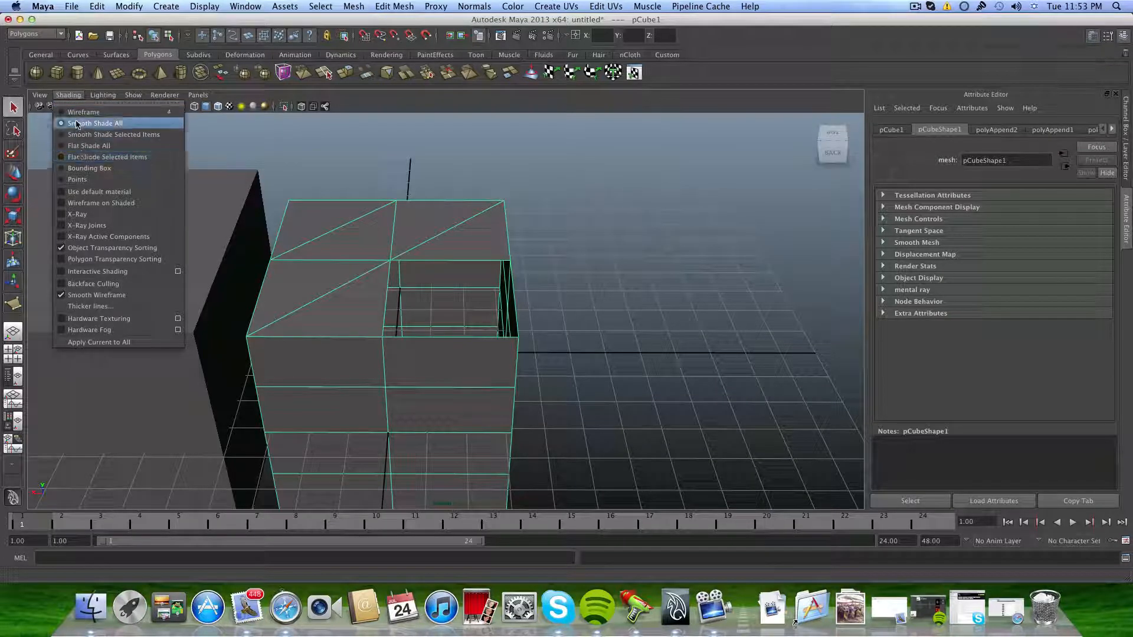
{"action": "left_click", "coordinate": [82, 112]}
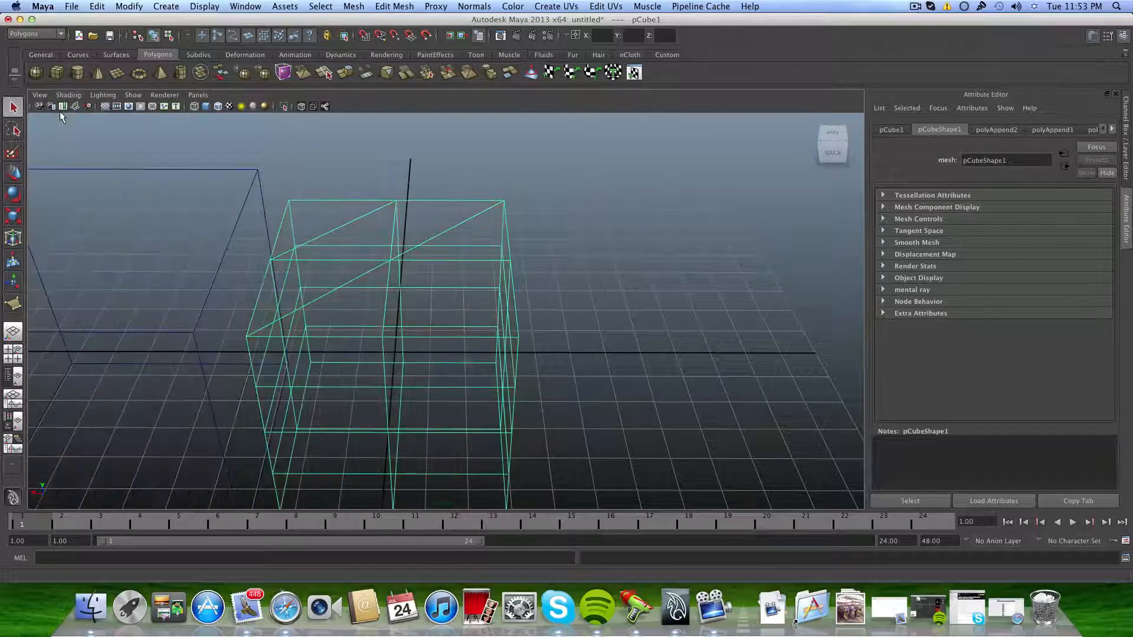
{"action": "left_click", "coordinate": [68, 95]}
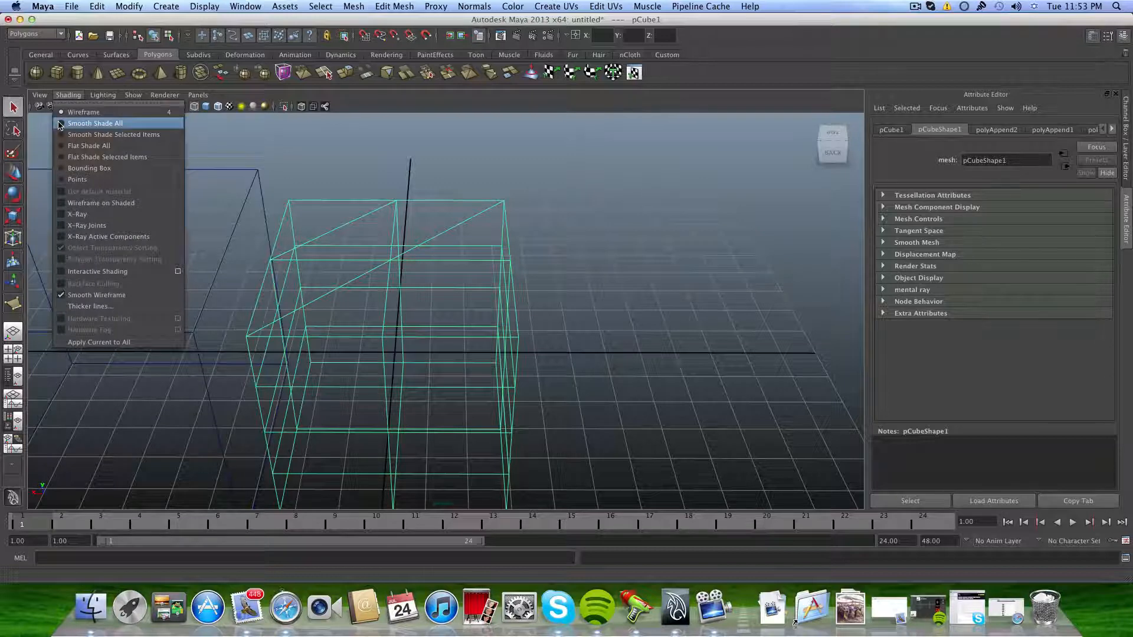
{"action": "left_click", "coordinate": [60, 123]}
{"action": "left_click", "coordinate": [69, 95]}
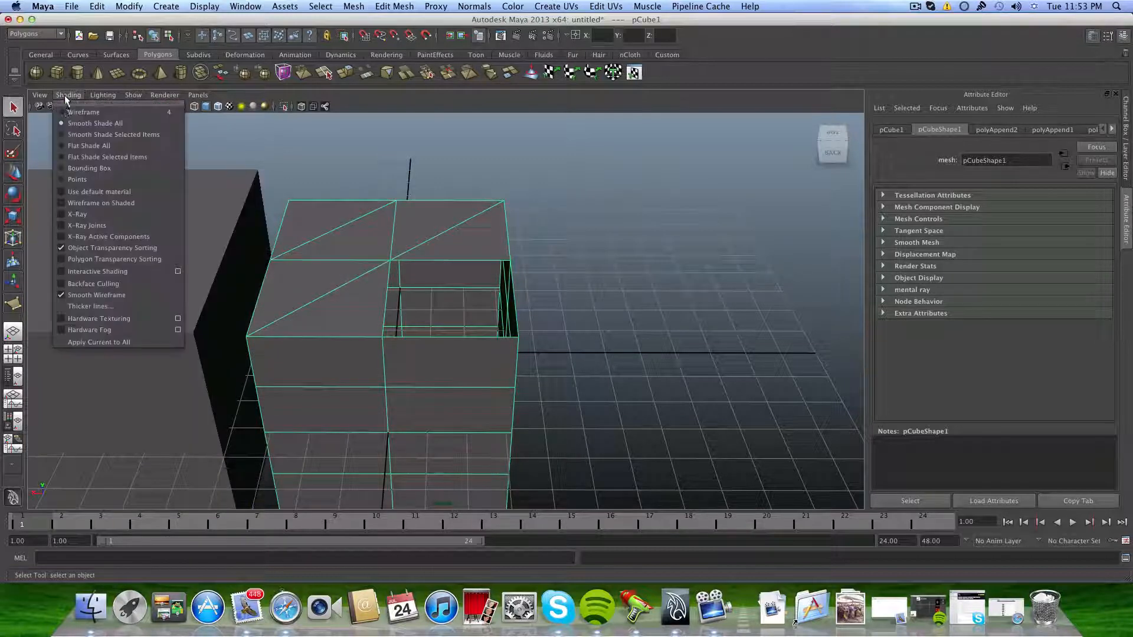
{"action": "left_click", "coordinate": [60, 203]}
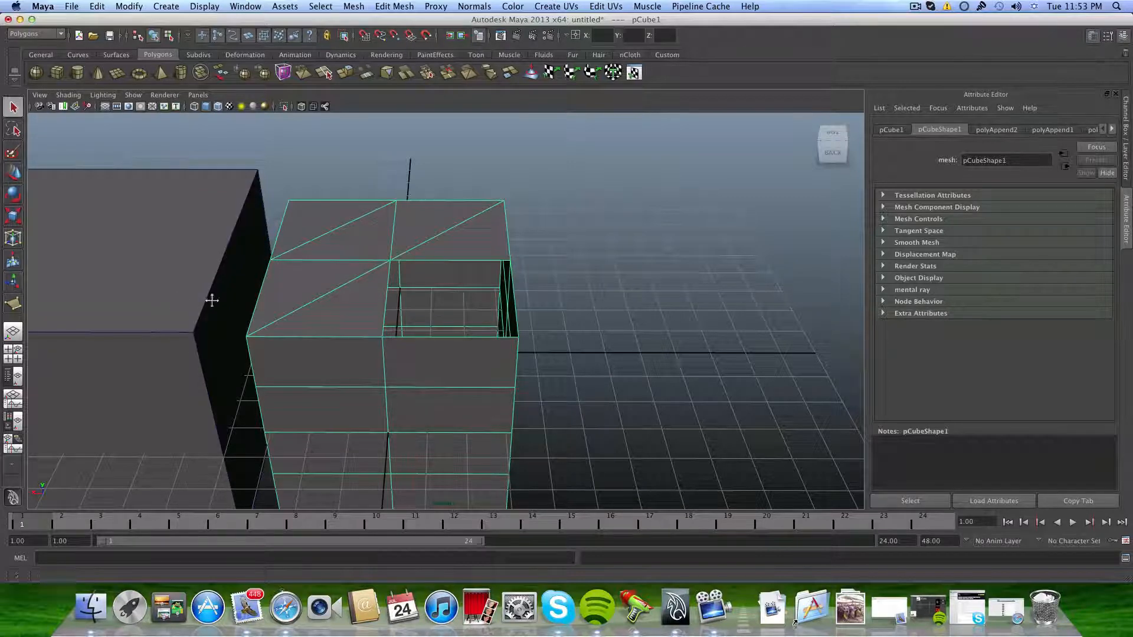
Delete the top face of the second, undivided cube in face selection mode.
{"action": "middle_click_drag", "start_coordinate": [212, 301], "coordinate": [312, 307], "text": "alt"}
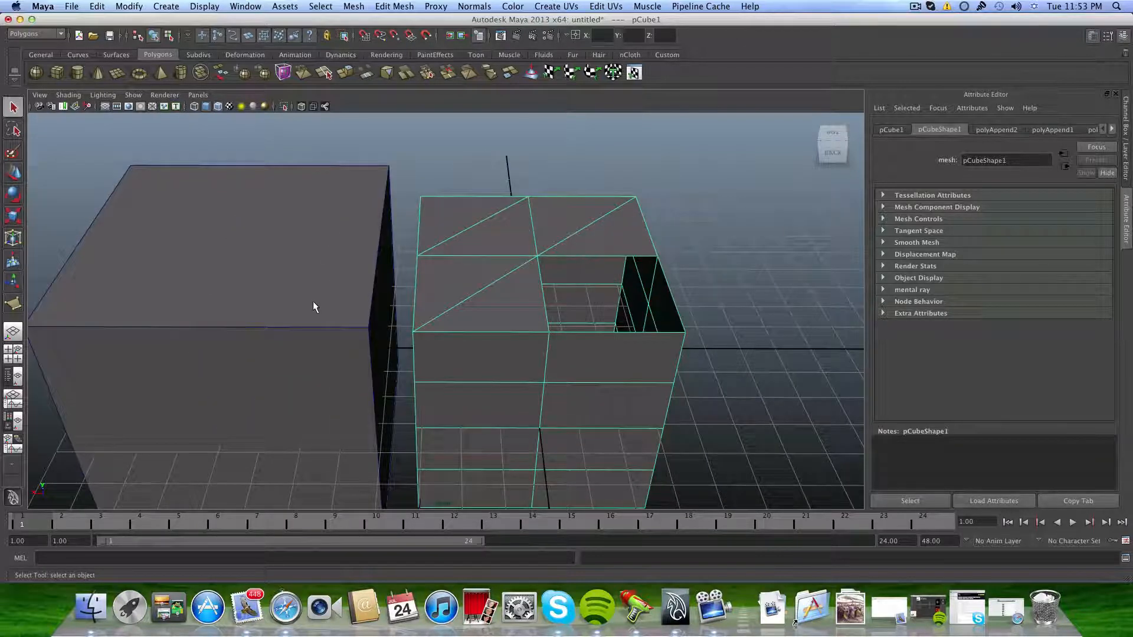
{"action": "right_click_drag", "start_coordinate": [312, 301], "coordinate": [248, 317]}
{"action": "middle_click_drag", "start_coordinate": [279, 299], "coordinate": [390, 311], "text": "alt"}
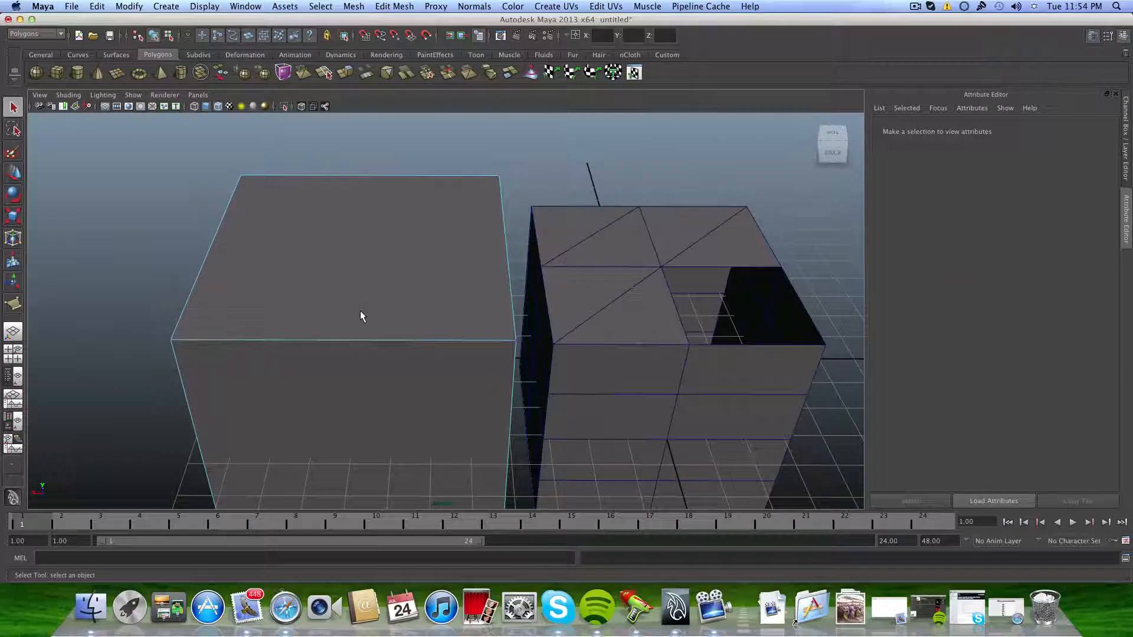
{"action": "right_click_drag", "start_coordinate": [360, 317], "coordinate": [369, 334]}
{"action": "left_click", "coordinate": [367, 326]}
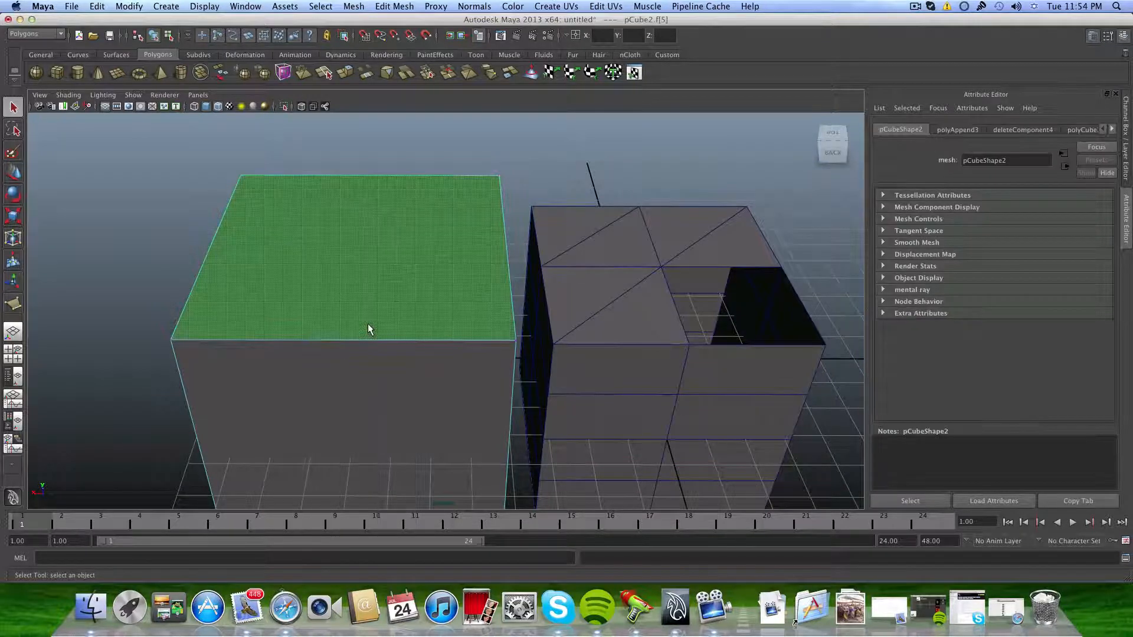
{"action": "key", "text": "Delete"}
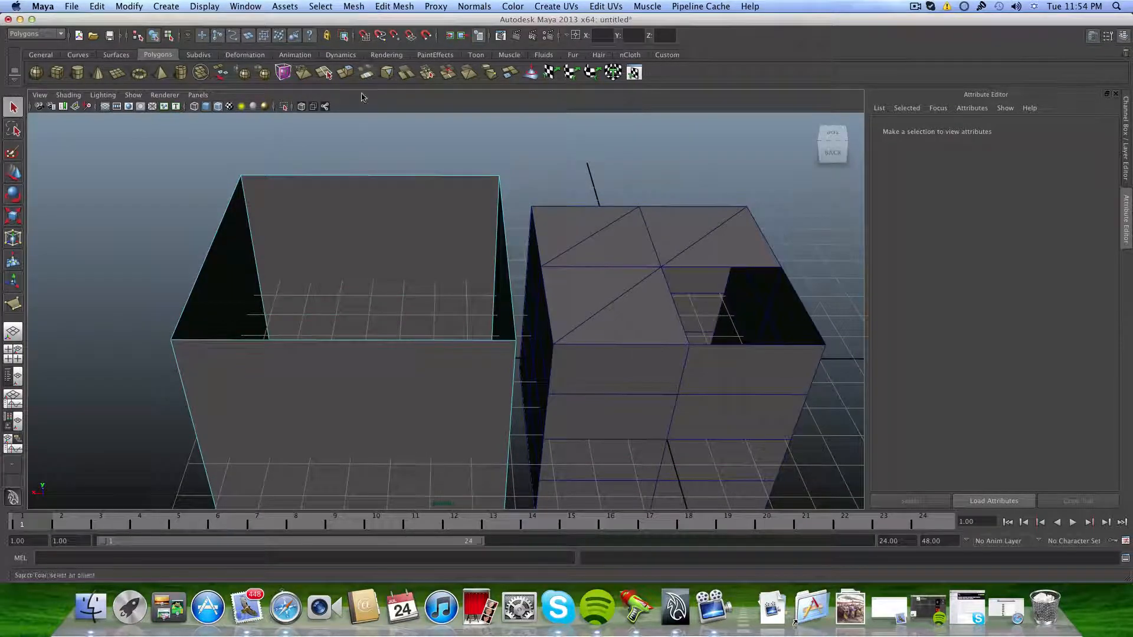
Activate the Create Polygon Tool for the second cube's open top.
{"action": "left_click", "coordinate": [417, 214]}
{"action": "left_click", "coordinate": [354, 8]}
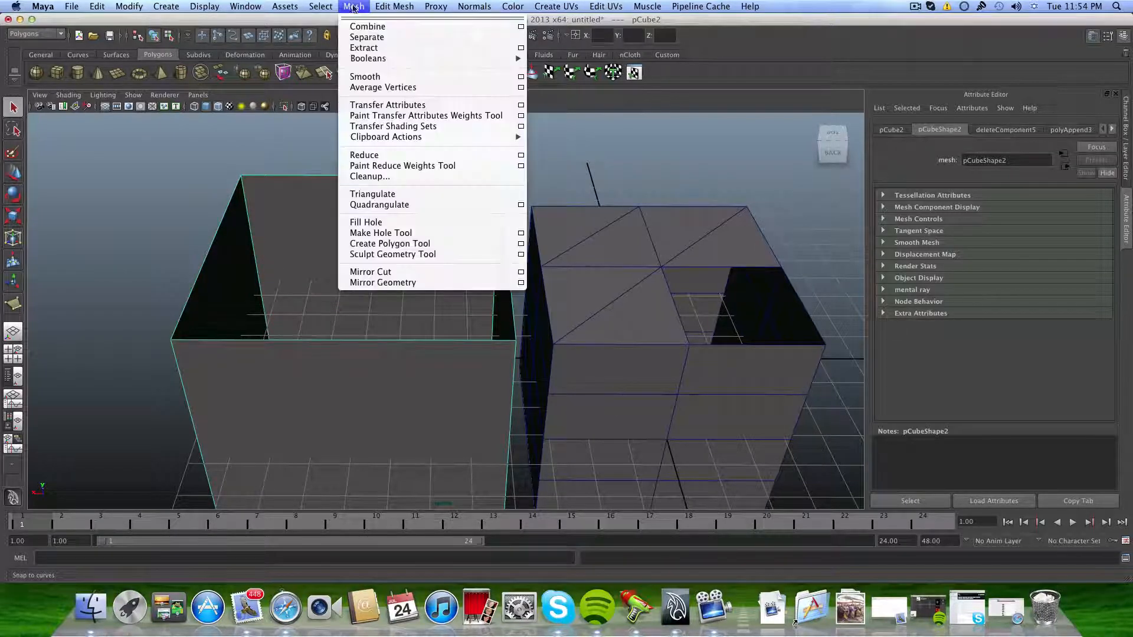
{"action": "left_click", "coordinate": [381, 245]}
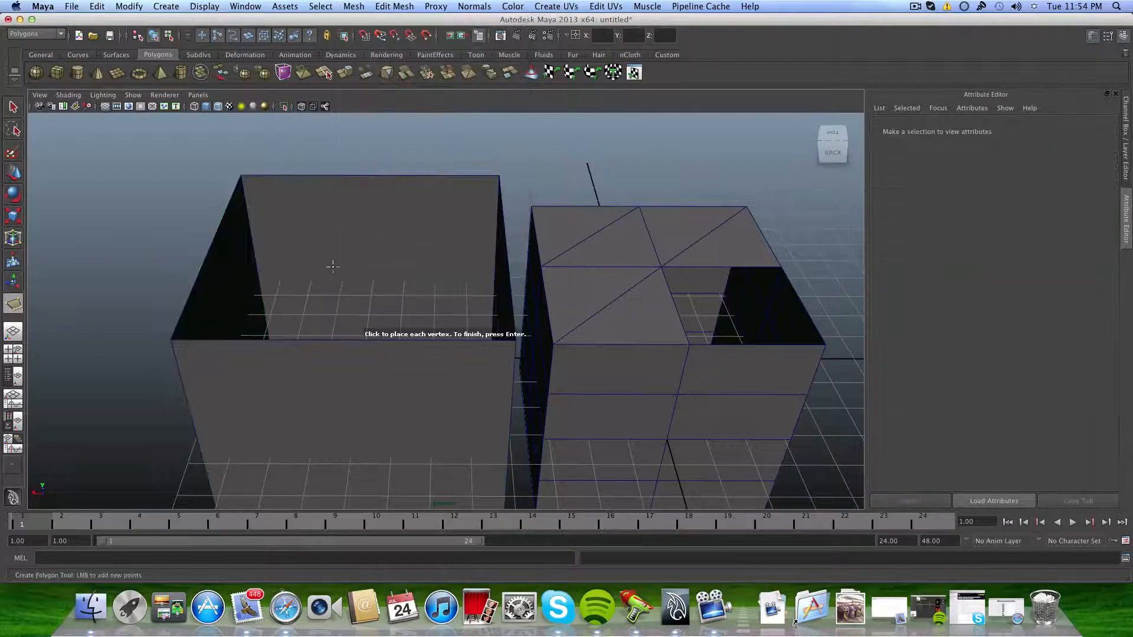
{"action": "left_click_drag", "start_coordinate": [332, 267], "coordinate": [346, 253], "text": "alt"}
{"action": "left_click", "coordinate": [352, 7]}
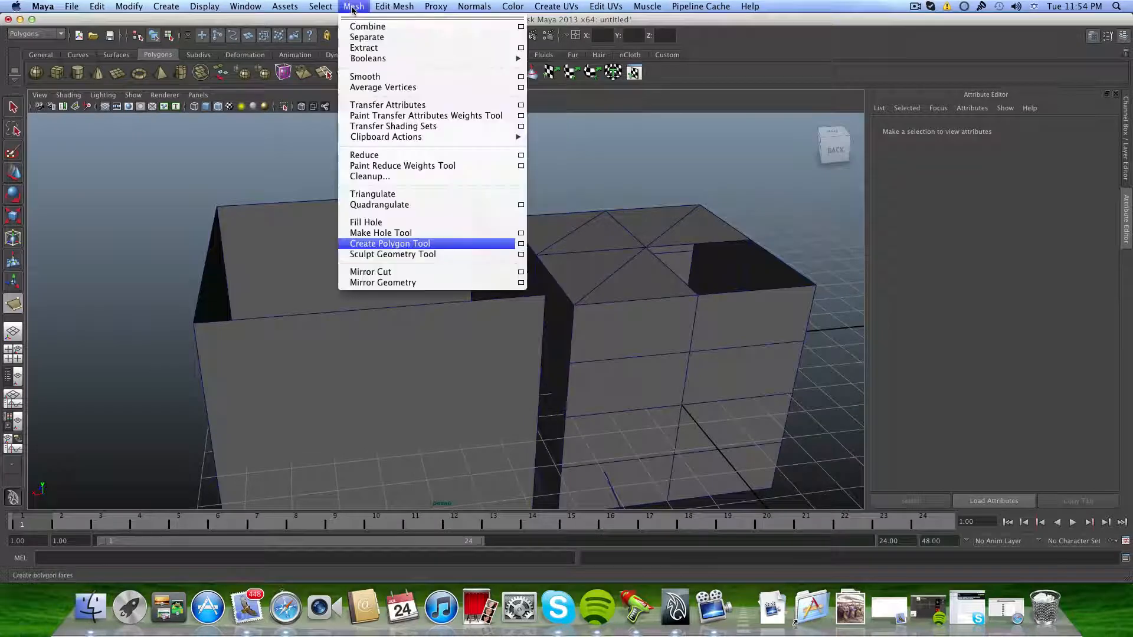
{"action": "left_click", "coordinate": [352, 8]}
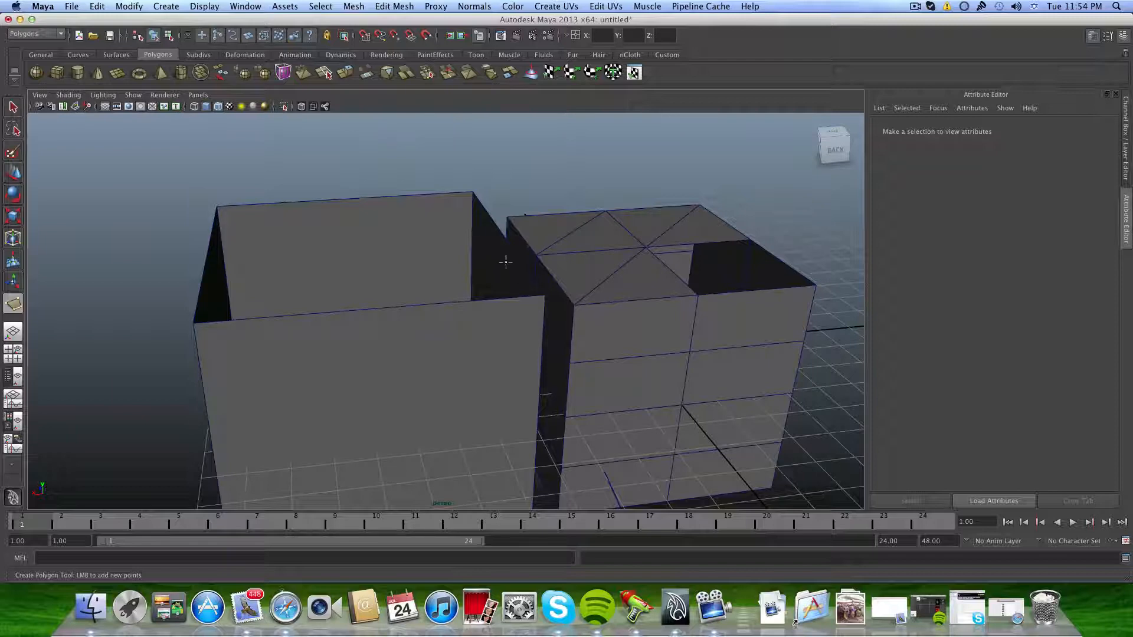
Examine the second cube's open top from several angles and check the Wireframe on Shaded option.
{"action": "right_click_drag", "start_coordinate": [307, 358], "coordinate": [275, 334], "text": "alt"}
{"action": "left_click_drag", "start_coordinate": [304, 345], "coordinate": [332, 330], "text": "alt"}
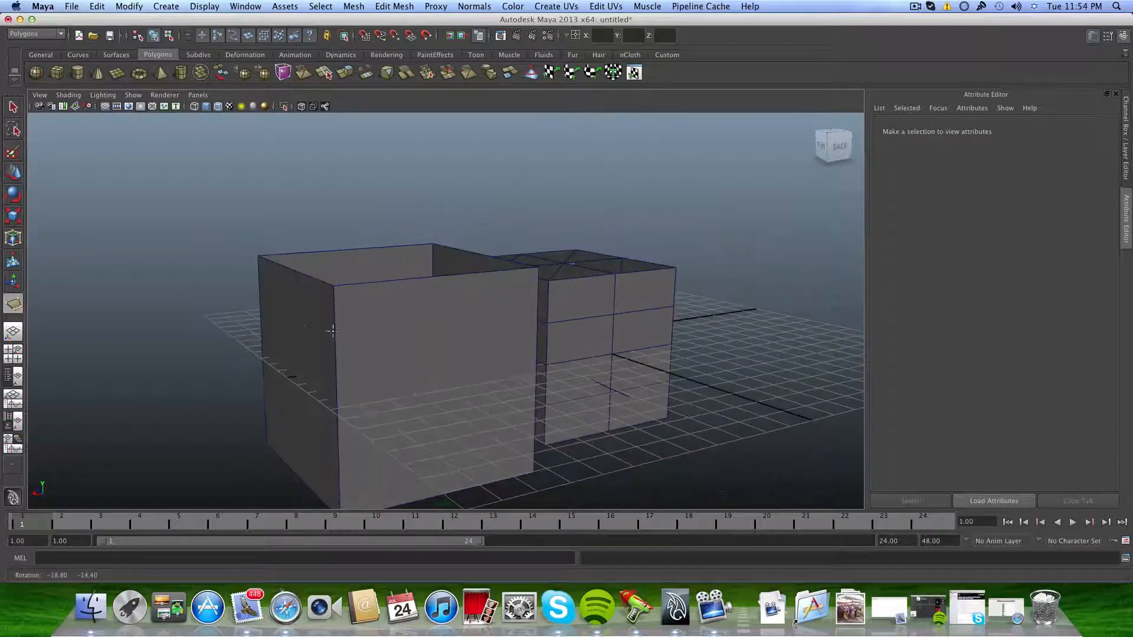
{"action": "right_click_drag", "start_coordinate": [332, 330], "coordinate": [399, 329], "text": "alt"}
{"action": "middle_click_drag", "start_coordinate": [389, 330], "coordinate": [399, 325], "text": "alt"}
{"action": "left_click_drag", "start_coordinate": [399, 325], "coordinate": [348, 238], "text": "alt"}
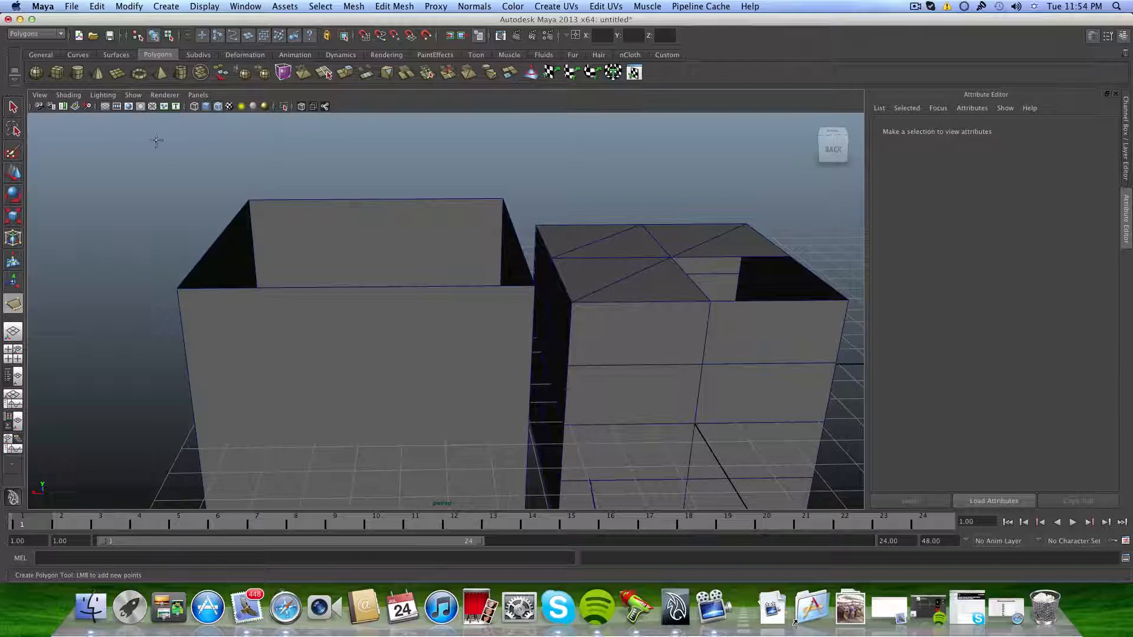
{"action": "left_click", "coordinate": [68, 94]}
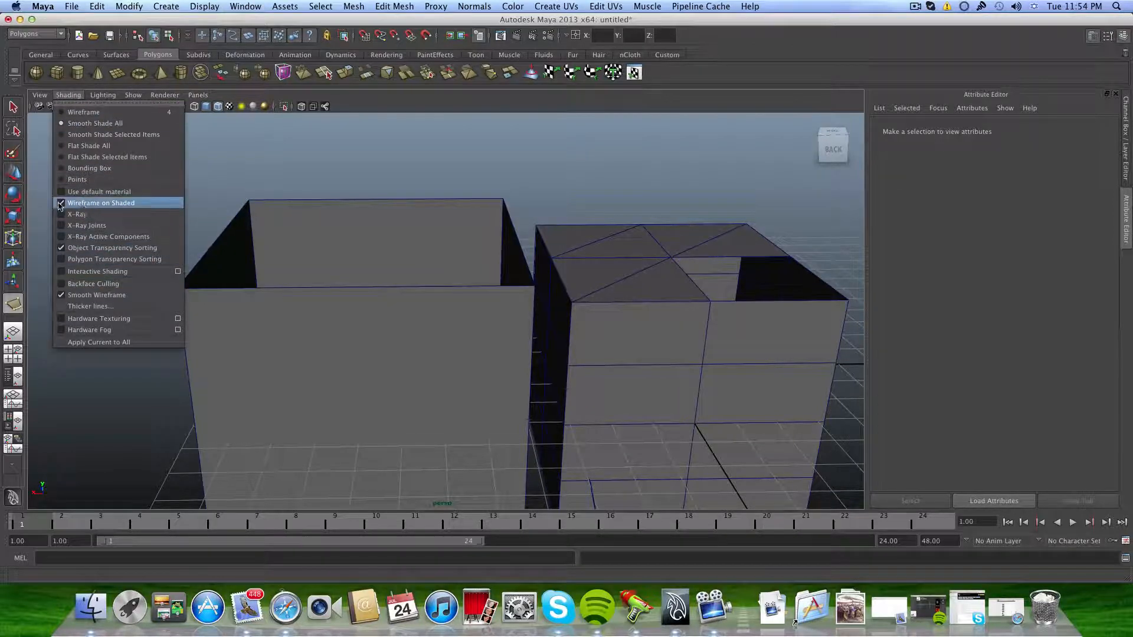
{"action": "left_click", "coordinate": [257, 165]}
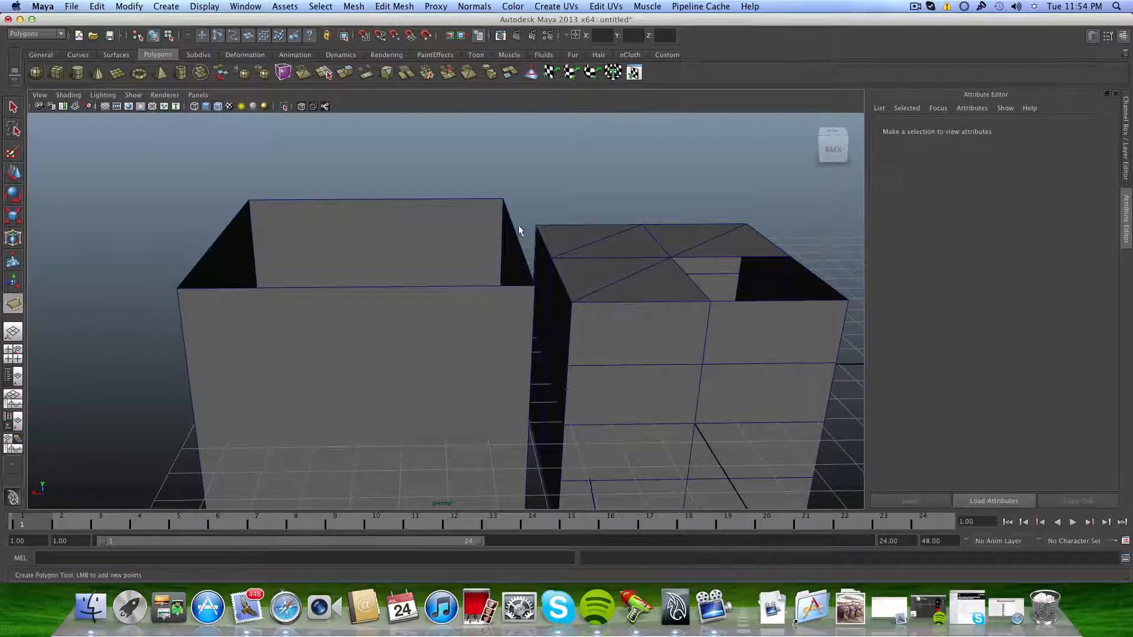
Turn on snapping to points and activate the Create Polygon Tool again.
{"action": "left_click", "coordinate": [395, 37]}
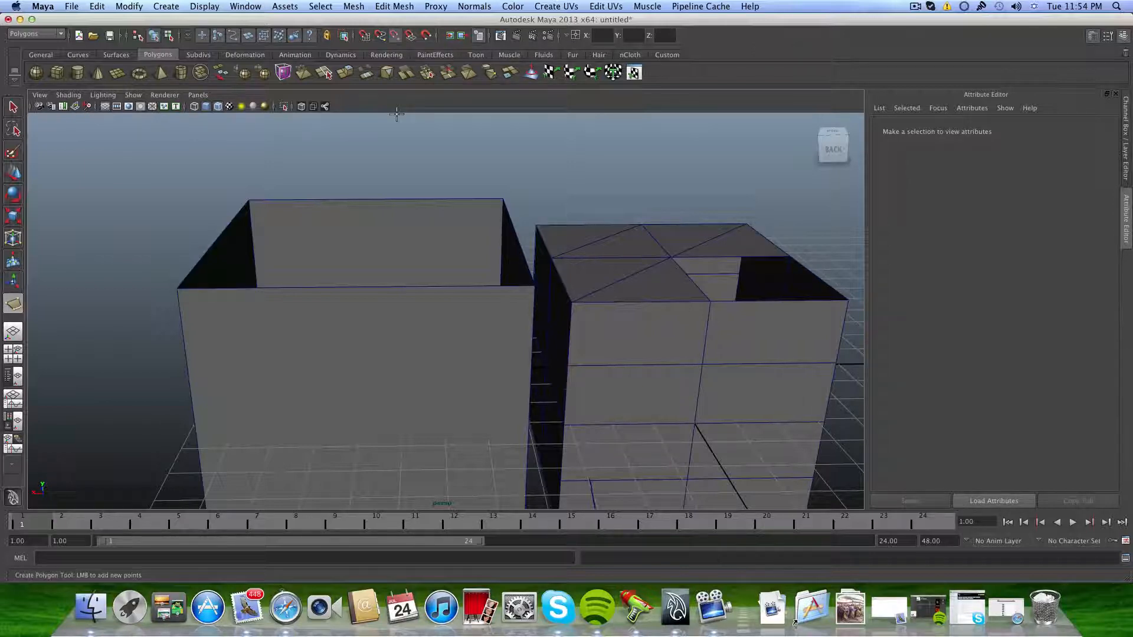
{"action": "left_click", "coordinate": [366, 72]}
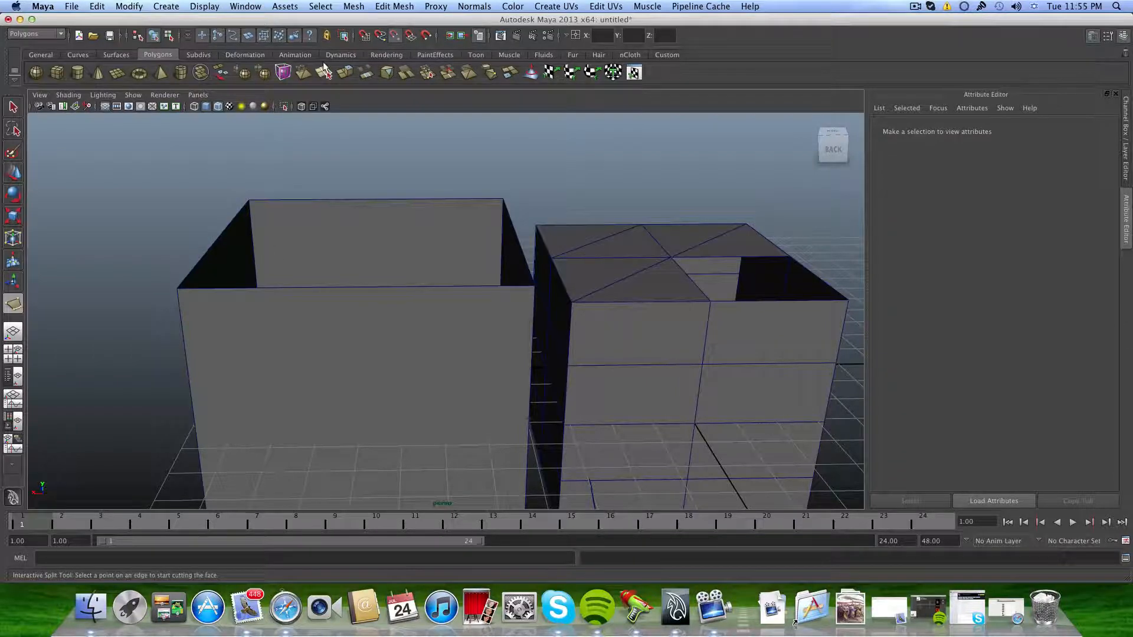
{"action": "left_click", "coordinate": [355, 8]}
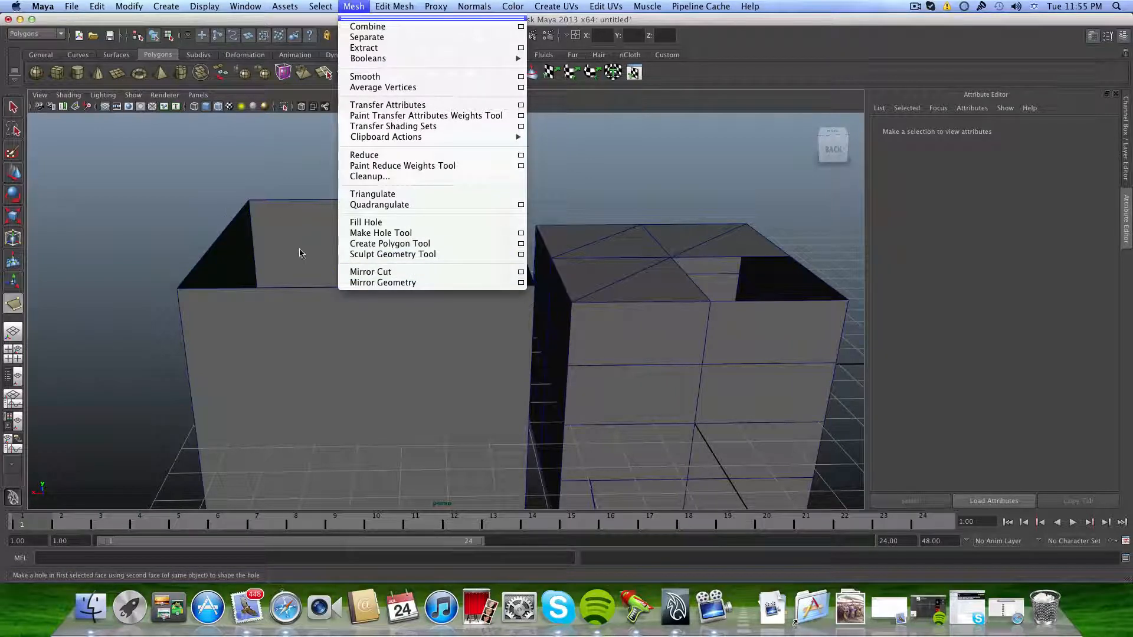
{"action": "left_click", "coordinate": [390, 243]}
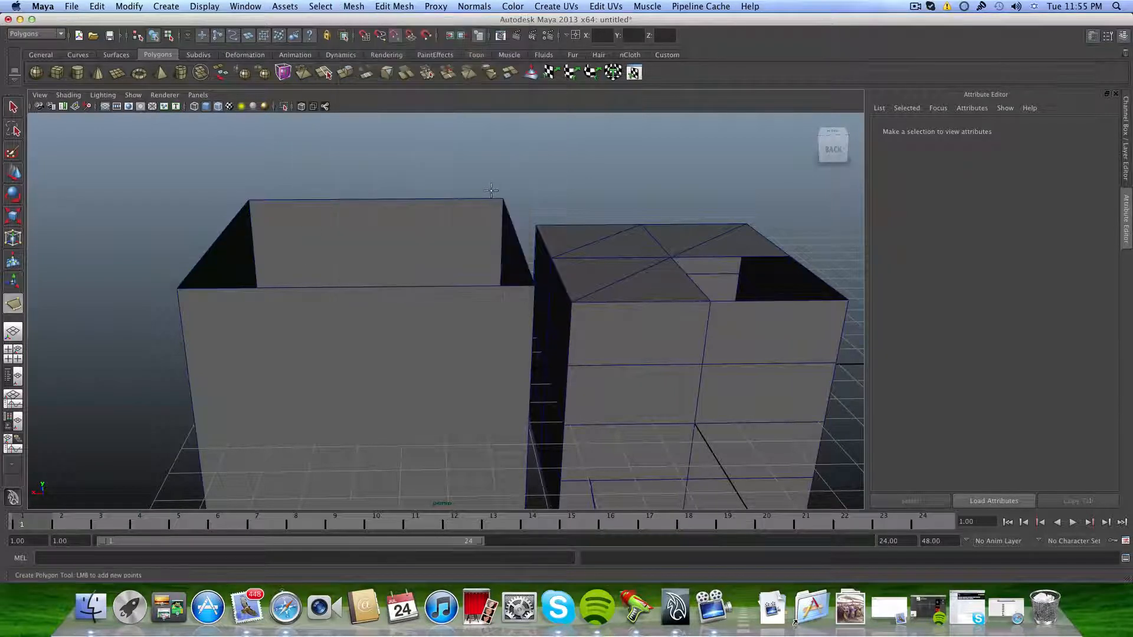
Create a four-sided polygon over the second cube's open top by snapping its points to the four top corners.
{"action": "scroll", "coordinate": [470, 234], "scroll_direction": "up", "scroll_amount": 3}
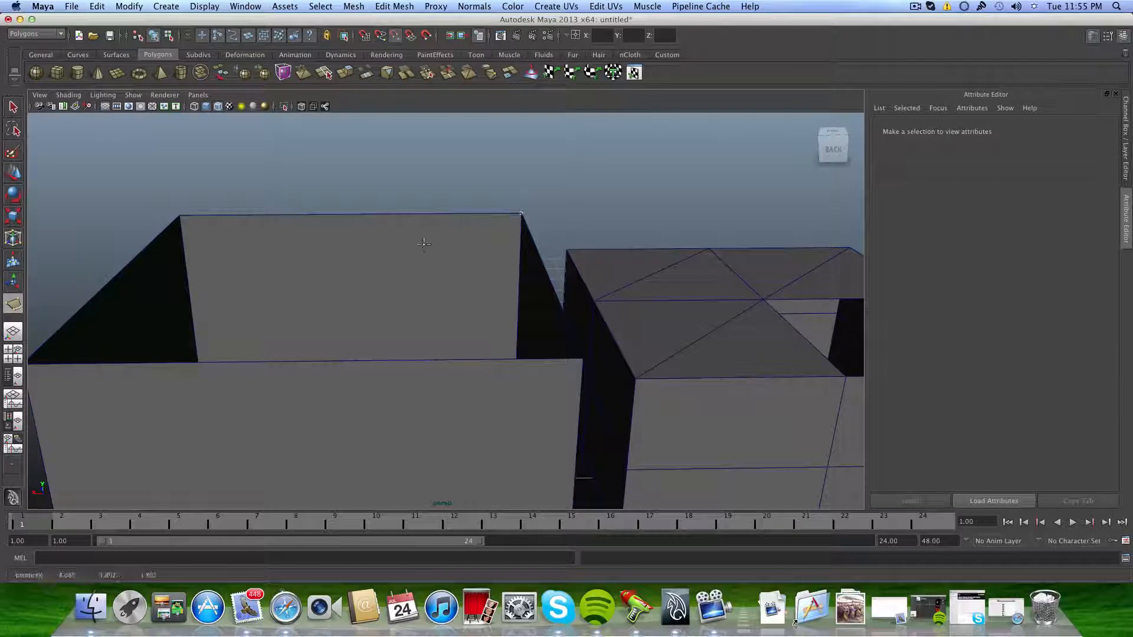
{"action": "left_click_drag", "start_coordinate": [505, 237], "coordinate": [391, 255], "text": "alt"}
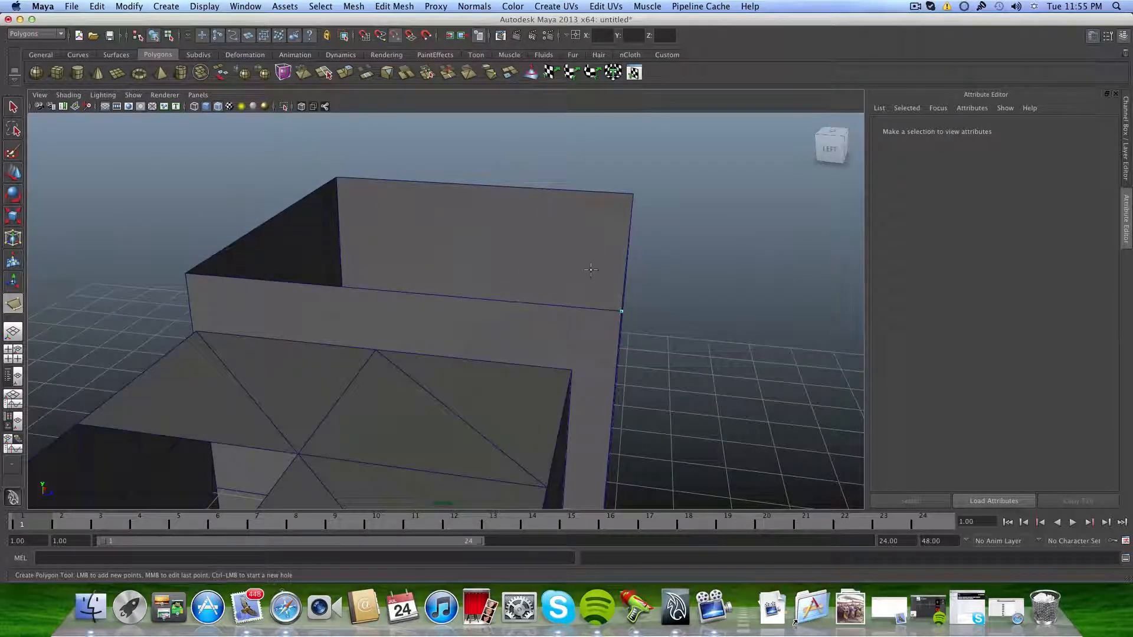
{"action": "mouse_move", "coordinate": [591, 271]}
{"action": "left_mouse_down", "text": "alt"}
{"action": "mouse_move", "coordinate": [564, 269]}
{"action": "mouse_move", "coordinate": [590, 285]}
{"action": "left_mouse_up", "text": "alt"}
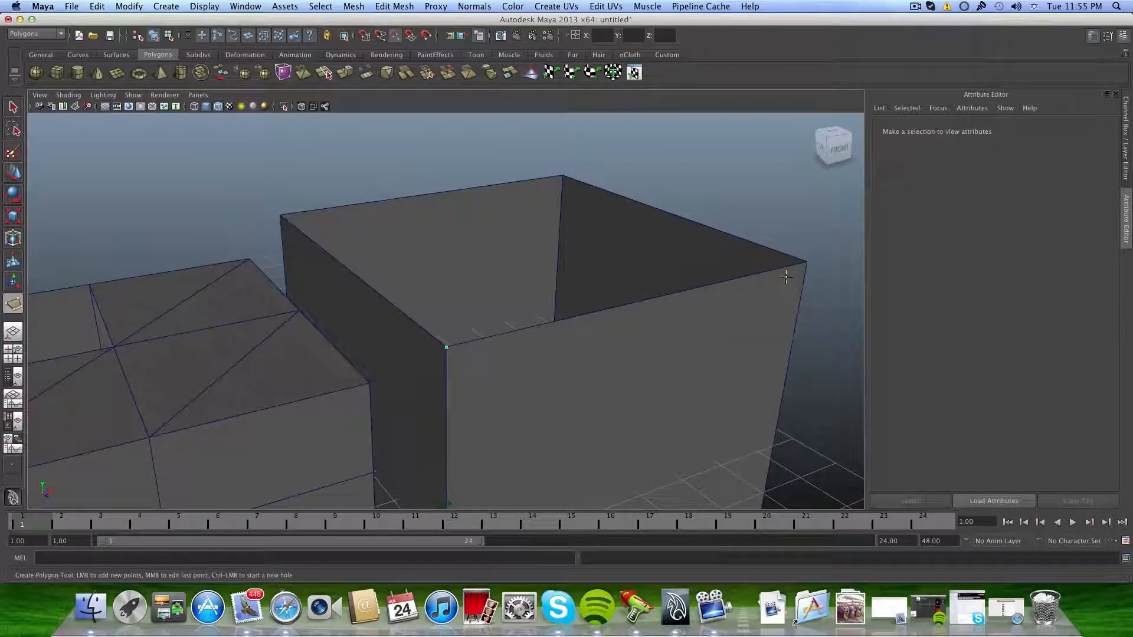
{"action": "middle_click_drag", "start_coordinate": [782, 276], "coordinate": [656, 258], "text": "alt"}
{"action": "left_click", "coordinate": [650, 256]}
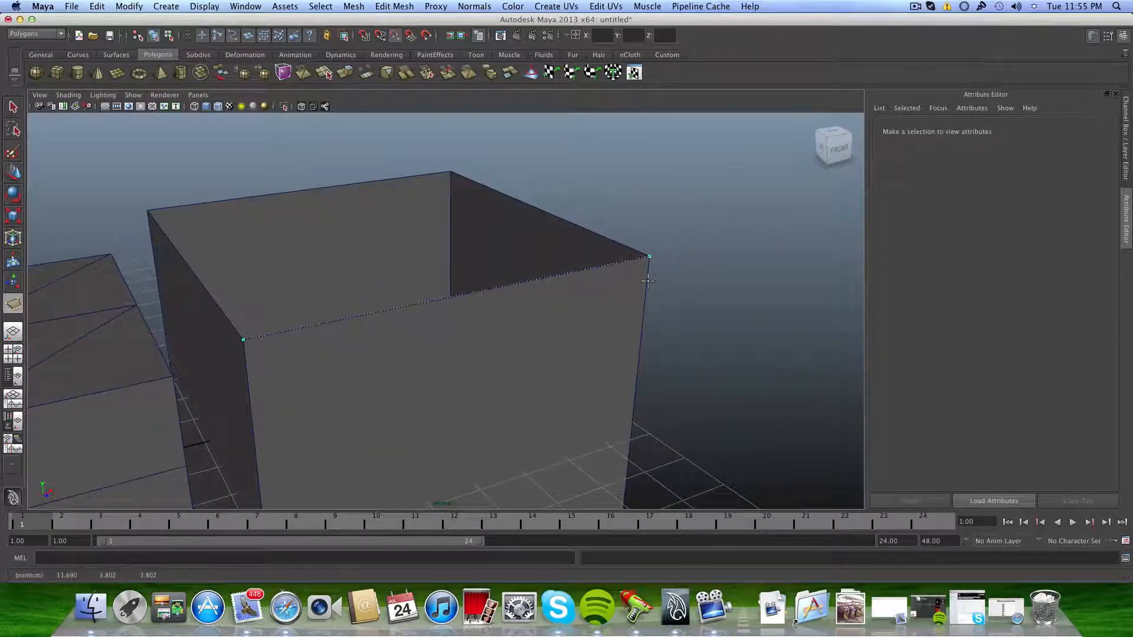
{"action": "left_click_drag", "start_coordinate": [428, 243], "coordinate": [477, 265], "text": "alt"}
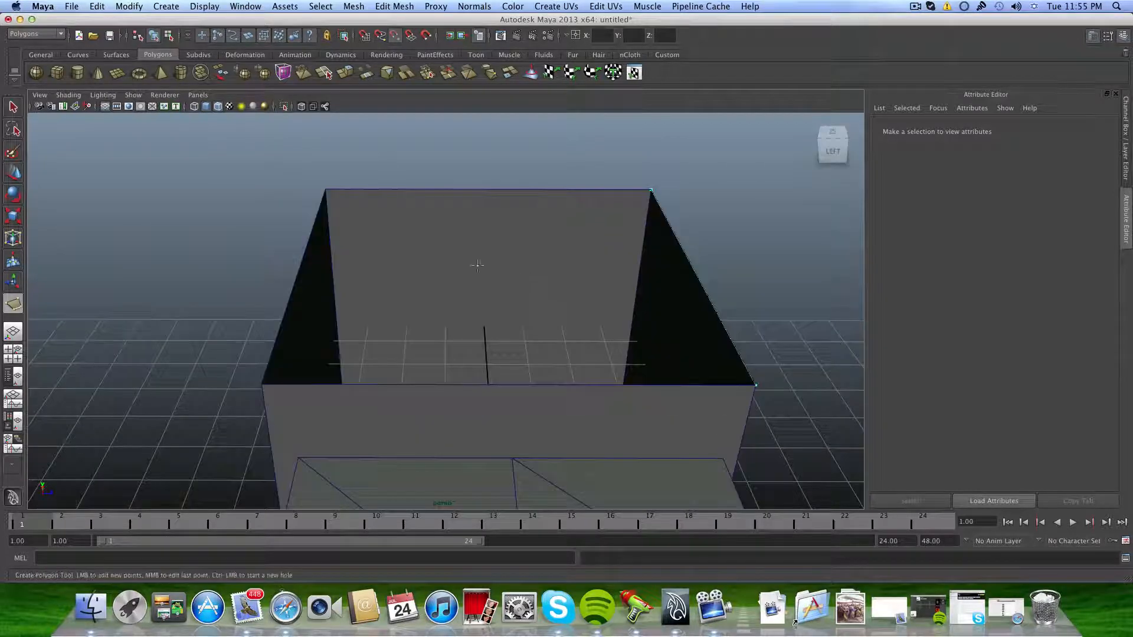
{"action": "left_click", "coordinate": [327, 189]}
{"action": "left_click", "coordinate": [326, 189]}
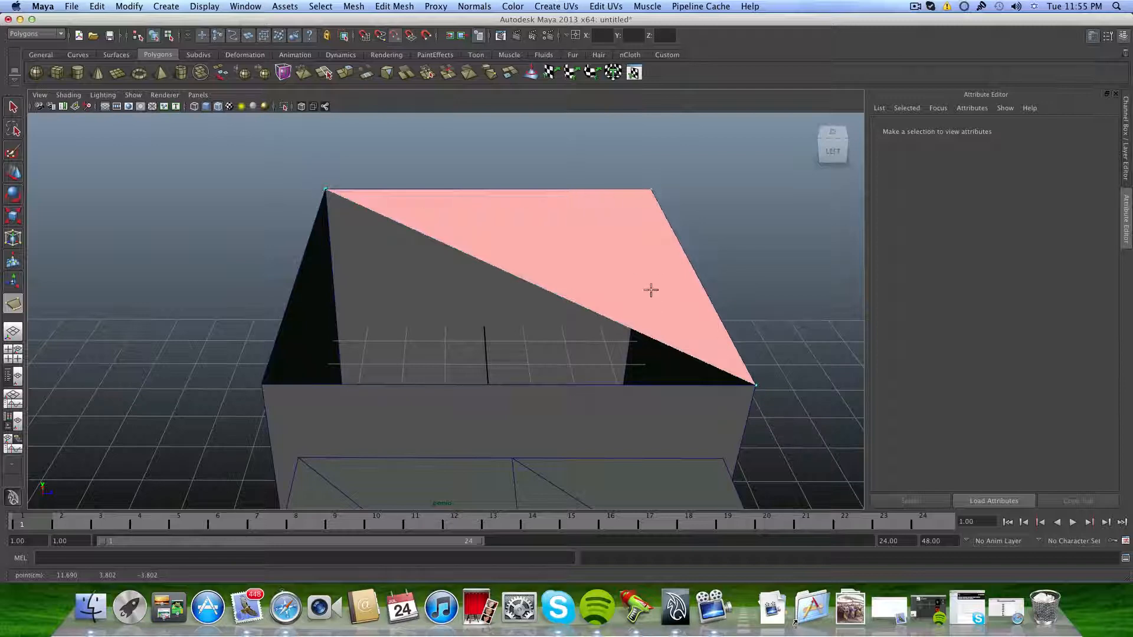
{"action": "left_click", "coordinate": [260, 384]}
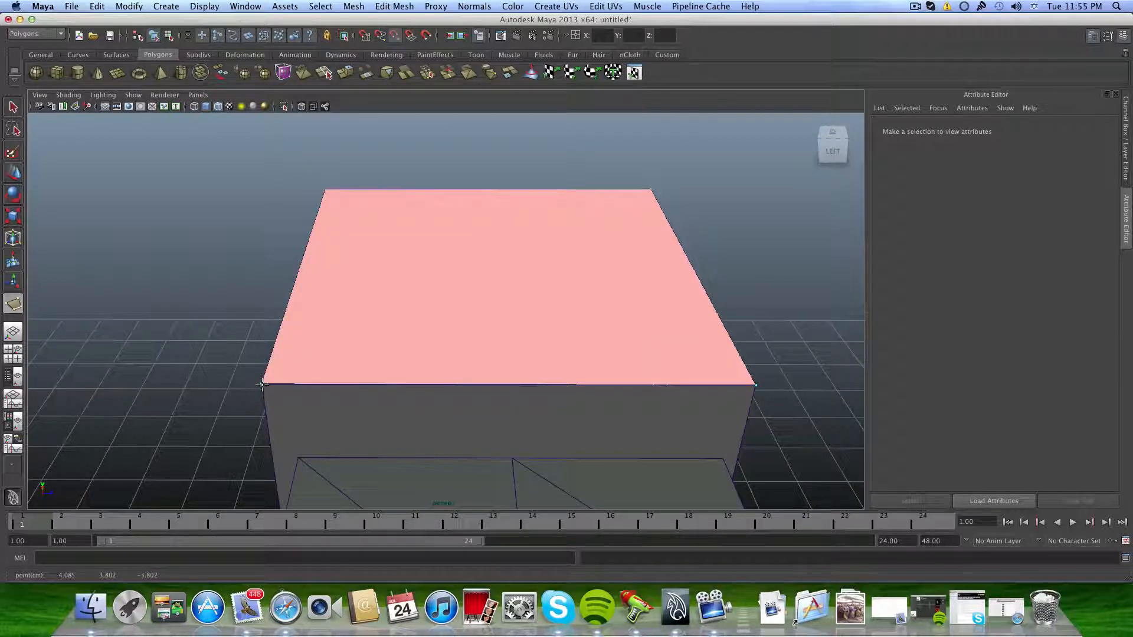
{"action": "key", "text": "Return"}
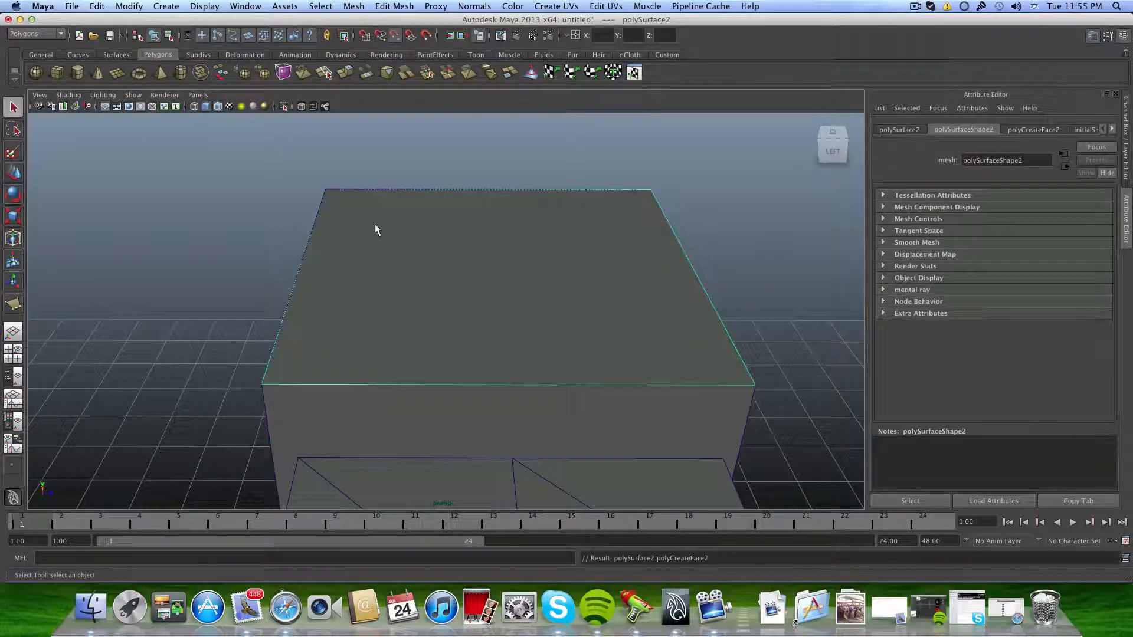
Center the pivot of the new polygon covering the second cube's top and ready it for moving.
{"action": "left_click_drag", "start_coordinate": [478, 284], "coordinate": [341, 266], "text": "alt"}
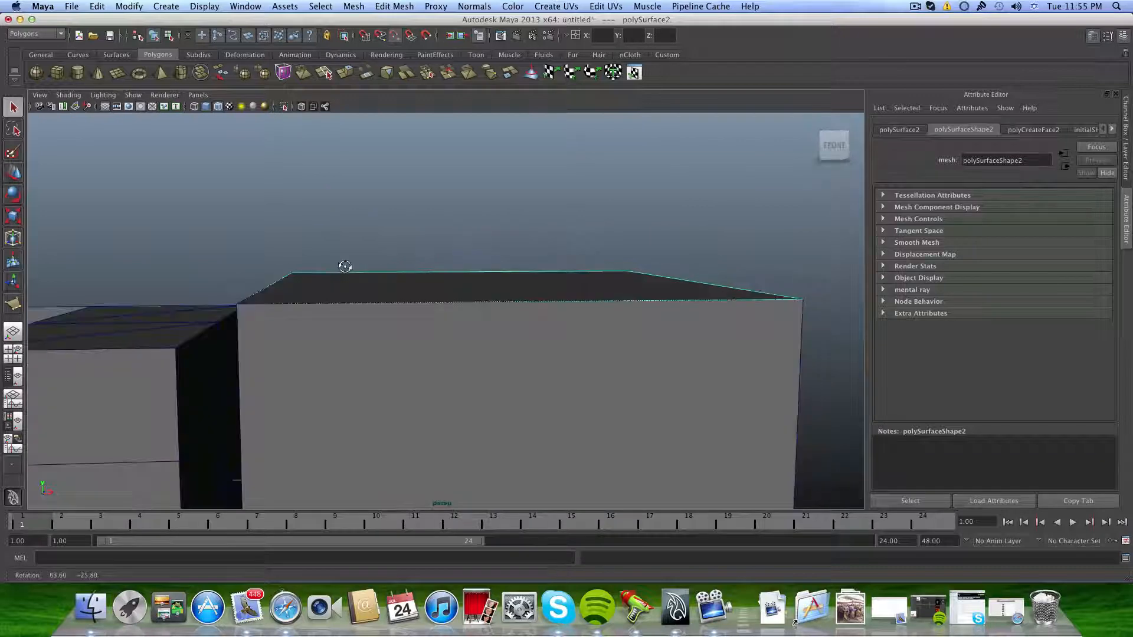
{"action": "scroll", "coordinate": [261, 269], "scroll_direction": "down", "scroll_amount": 3}
{"action": "left_click_drag", "start_coordinate": [260, 269], "coordinate": [493, 321], "text": "alt"}
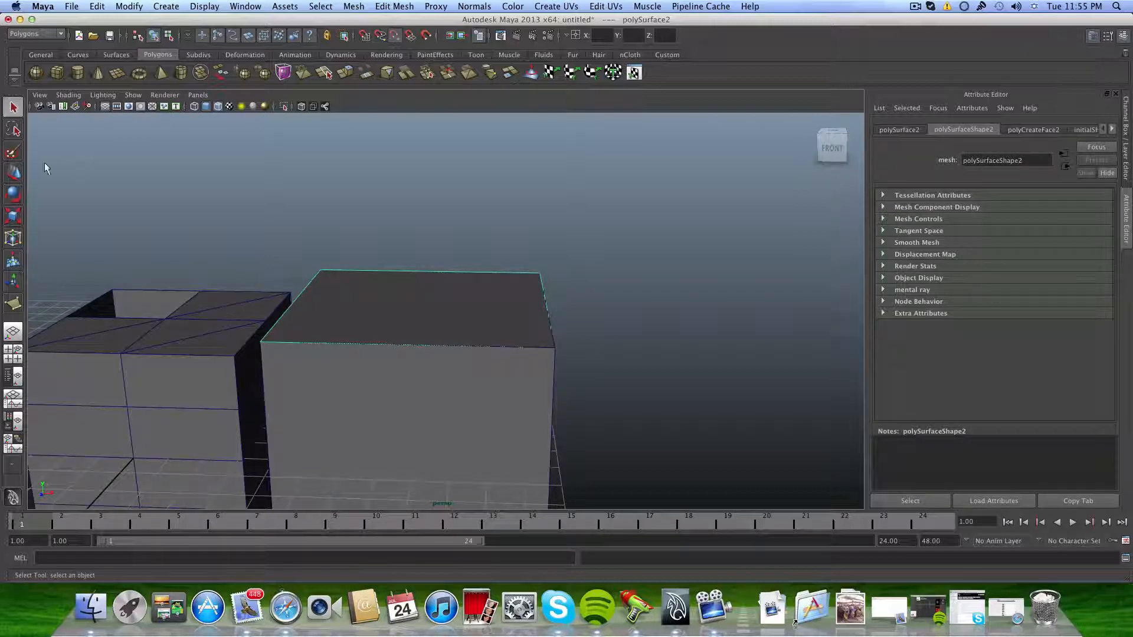
{"action": "left_click", "coordinate": [13, 172]}
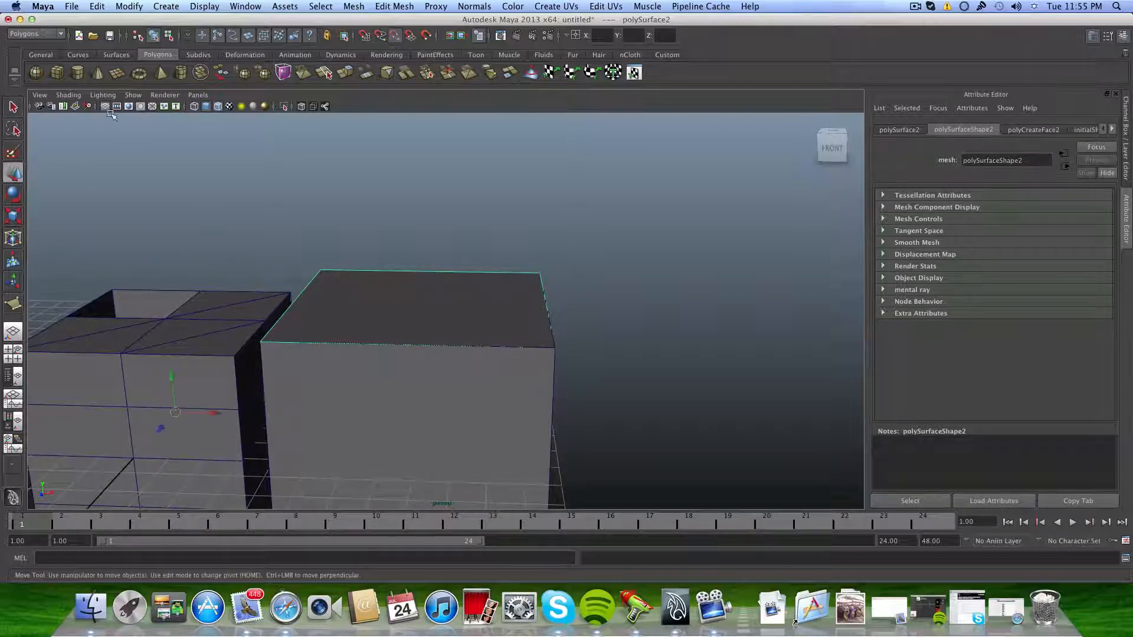
{"action": "left_click", "coordinate": [129, 6]}
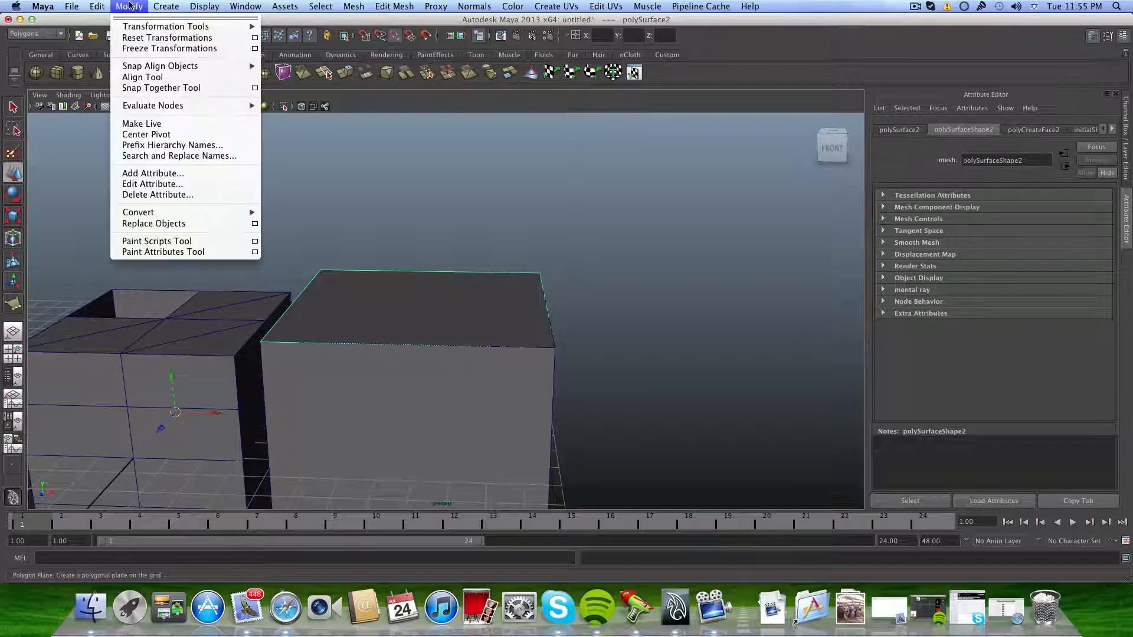
{"action": "left_click", "coordinate": [143, 135]}
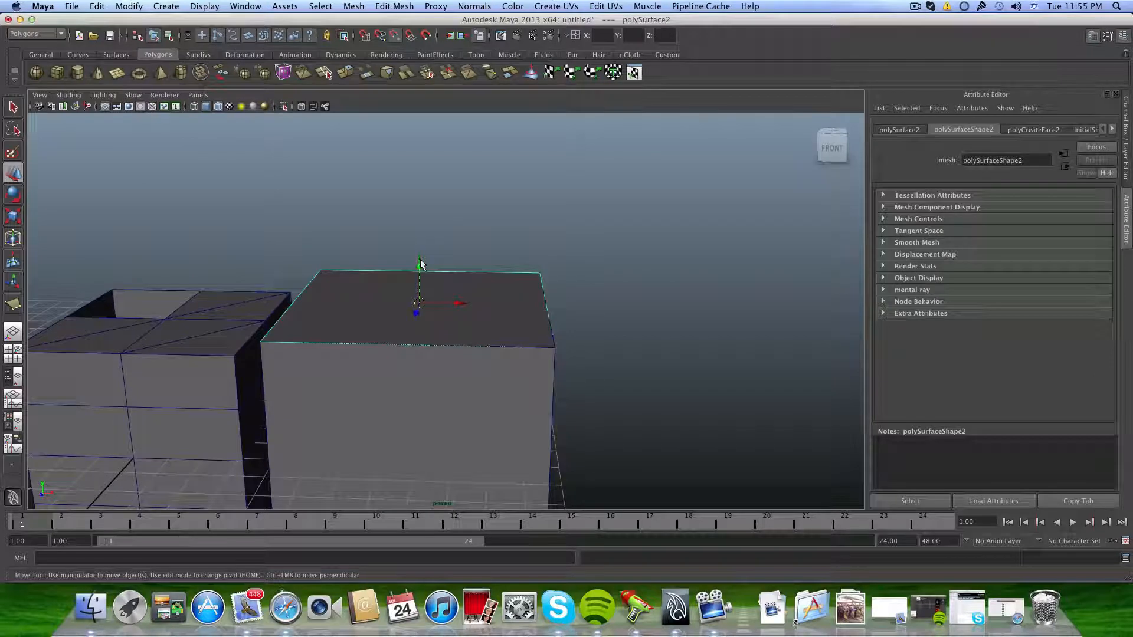
{"action": "left_click", "coordinate": [419, 262]}
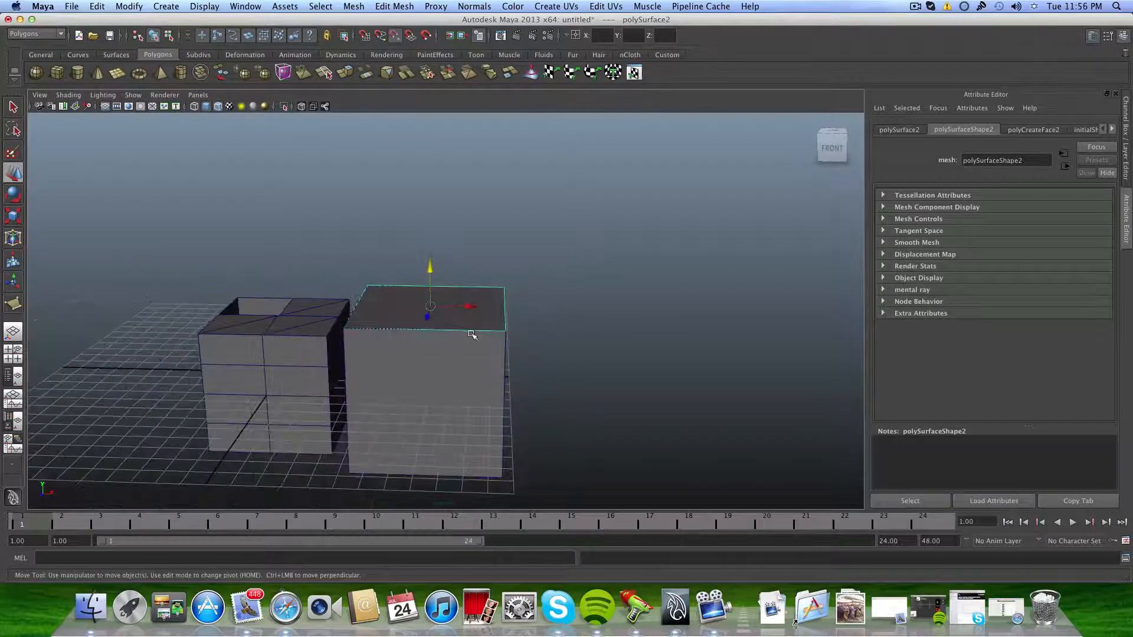
Raise the second cube without its top polygon, turn off snapping to points, and move the cube back down.
{"action": "left_click", "coordinate": [472, 336]}
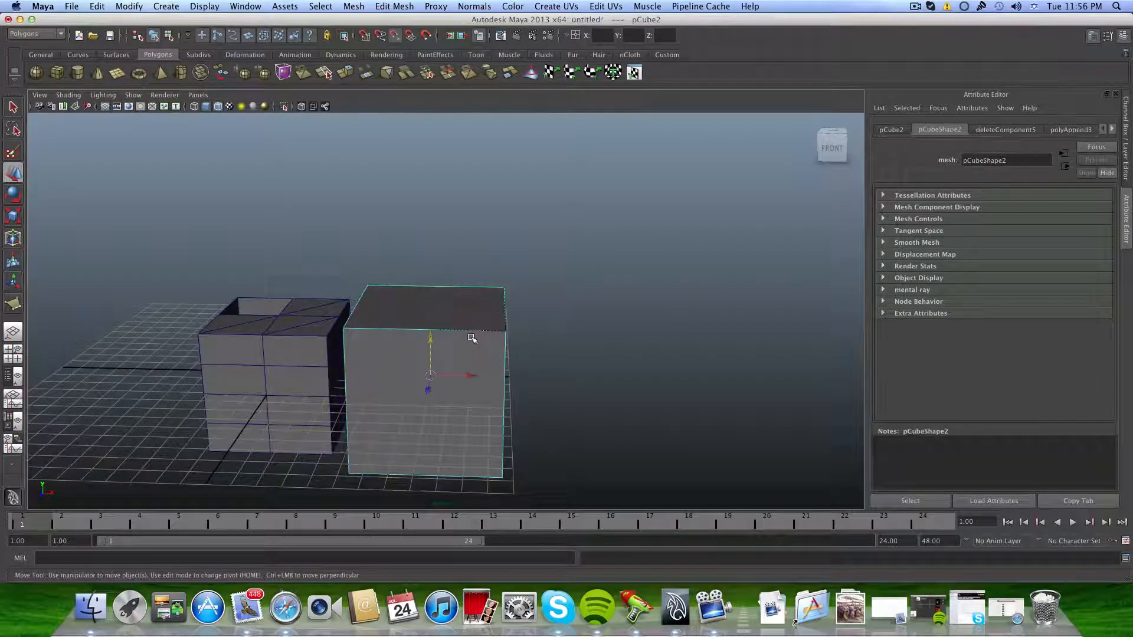
{"action": "mouse_move", "coordinate": [431, 339]}
{"action": "left_mouse_down"}
{"action": "mouse_move", "coordinate": [435, 366]}
{"action": "mouse_move", "coordinate": [426, 334]}
{"action": "left_mouse_up"}
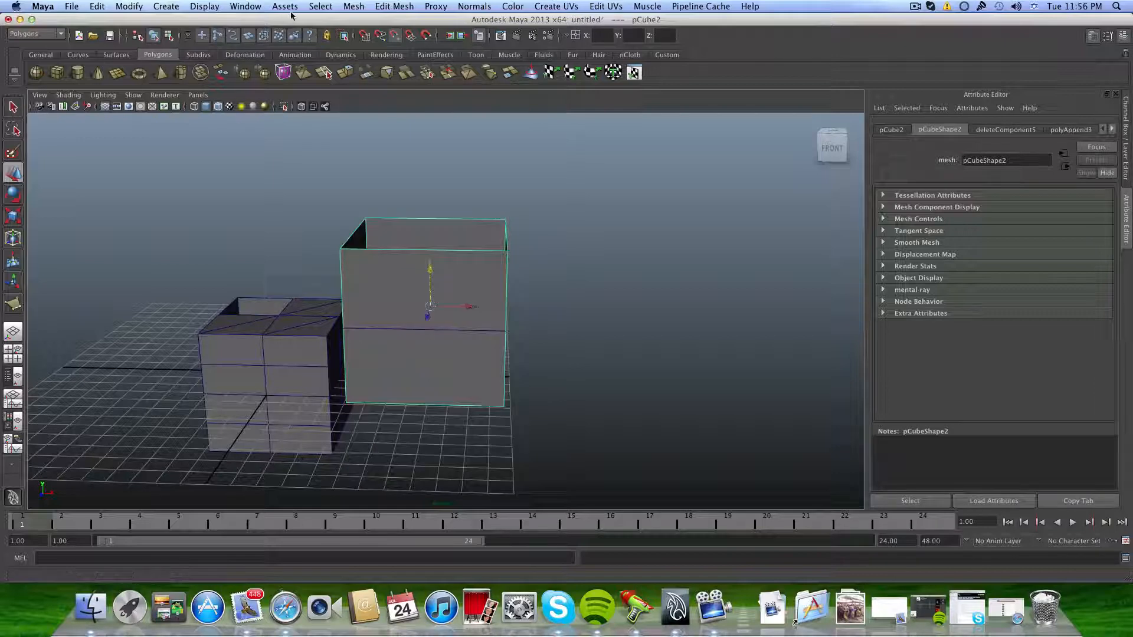
{"action": "left_click", "coordinate": [395, 36]}
{"action": "left_click", "coordinate": [396, 40]}
{"action": "left_click_drag", "start_coordinate": [432, 267], "coordinate": [432, 336]}
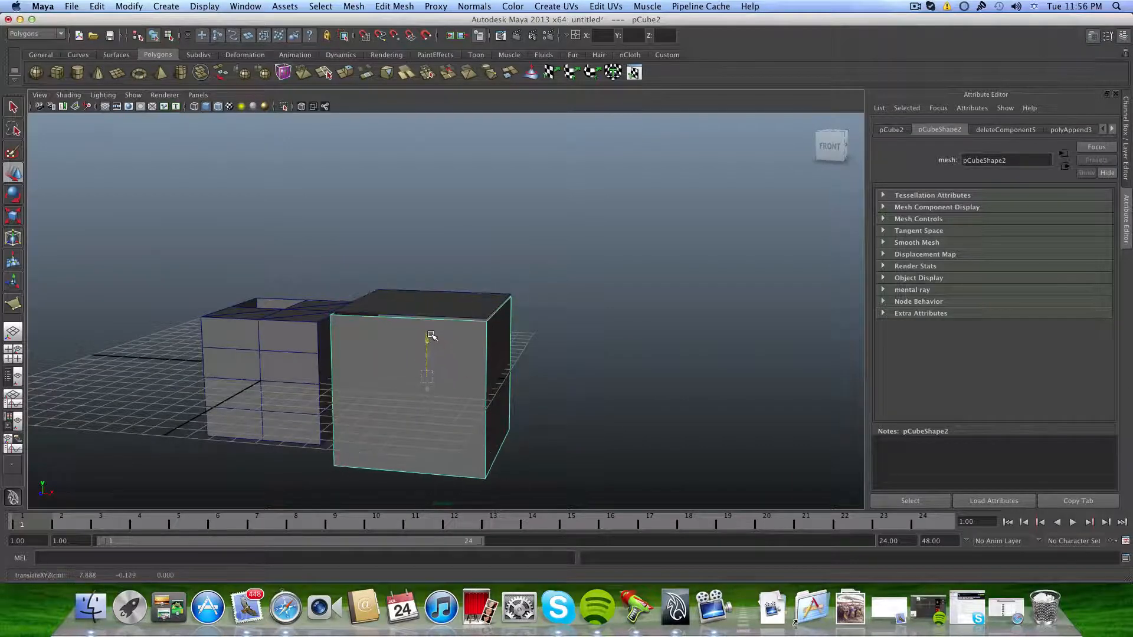
Move the second cube vertically once more and undo its moves back to its original position beneath the polygon.
{"action": "scroll", "coordinate": [426, 347], "scroll_direction": "up", "scroll_amount": 5}
{"action": "scroll", "coordinate": [427, 346], "scroll_direction": "down", "scroll_amount": 2}
{"action": "left_click_drag", "start_coordinate": [407, 295], "coordinate": [410, 307], "text": "alt"}
{"action": "left_click_drag", "start_coordinate": [425, 374], "coordinate": [430, 268], "text": "alt"}
{"action": "key", "text": "ctrl+z"}
{"action": "key", "text": "ctrl+z"}
{"action": "key", "text": "ctrl+z"}
{"action": "key", "text": "ctrl+z"}
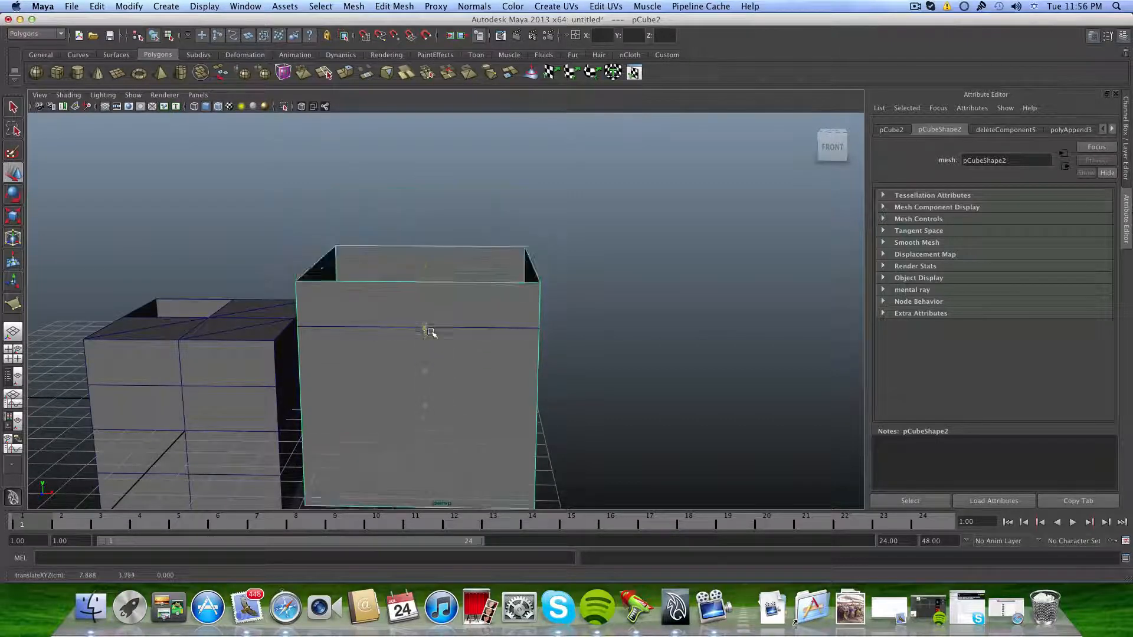
{"action": "key", "text": "ctrl+z"}
{"action": "key", "text": "ctrl+z"}
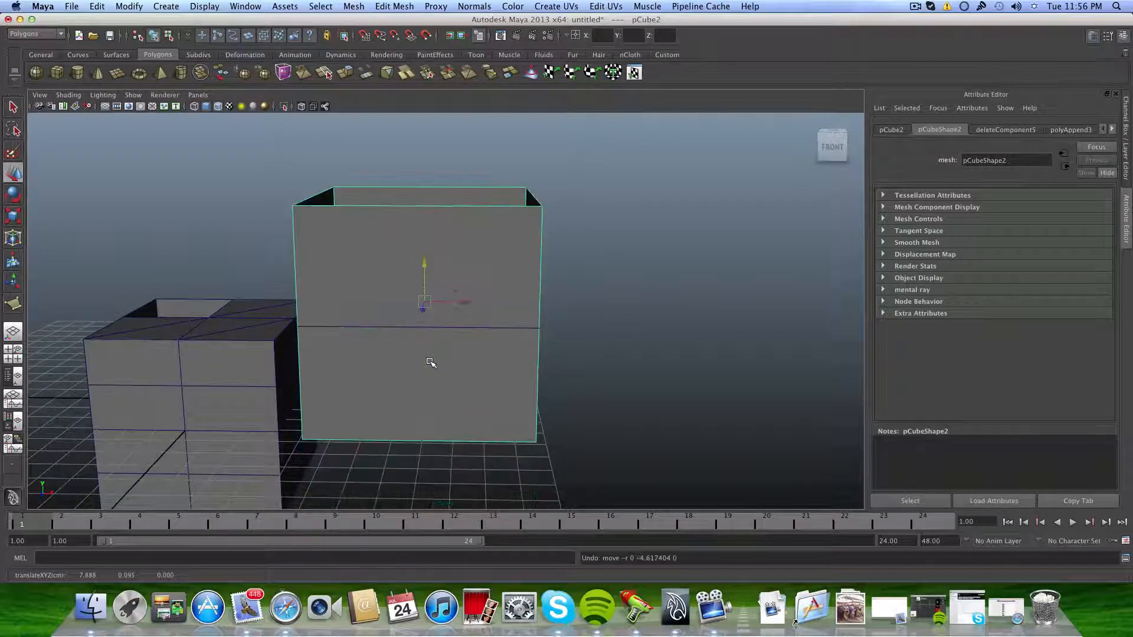
Show the top polygon's vertices and select the one at the second cube's front right corner.
{"action": "left_click", "coordinate": [582, 336]}
{"action": "left_click_drag", "start_coordinate": [536, 329], "coordinate": [562, 321], "text": "alt"}
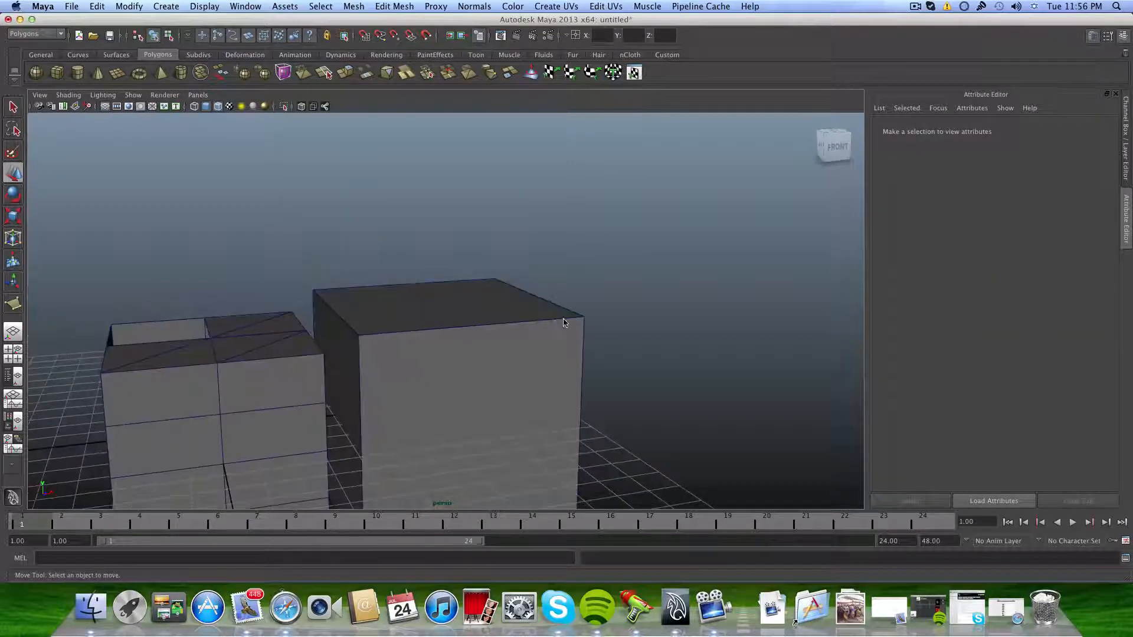
{"action": "right_click_drag", "start_coordinate": [564, 323], "coordinate": [528, 322]}
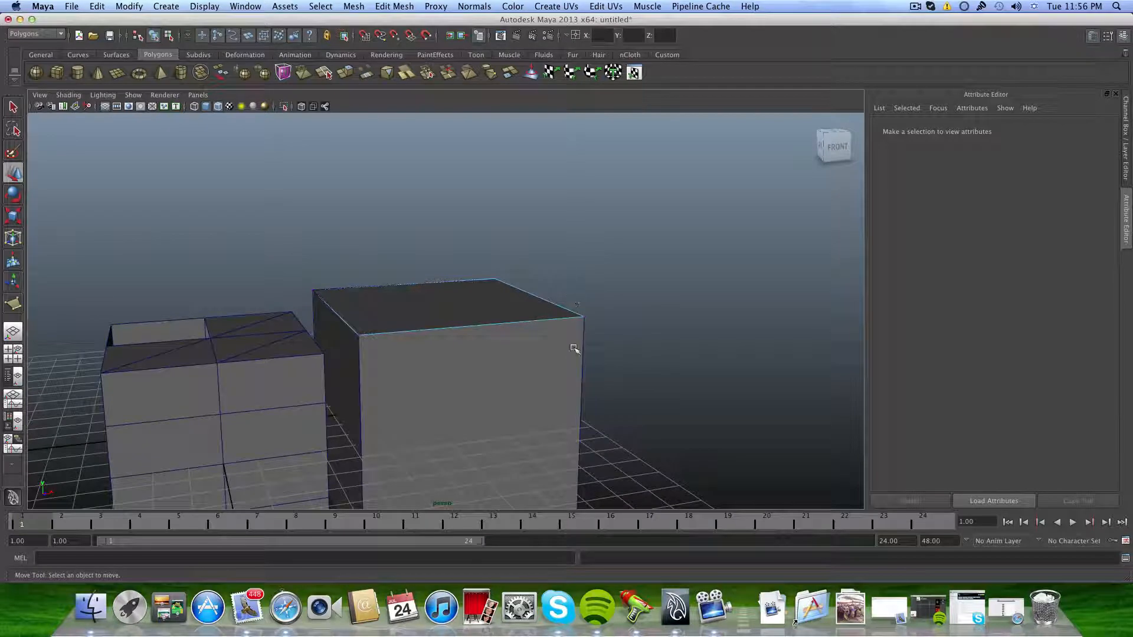
{"action": "right_click_drag", "start_coordinate": [572, 352], "coordinate": [566, 351]}
{"action": "left_click", "coordinate": [592, 319]}
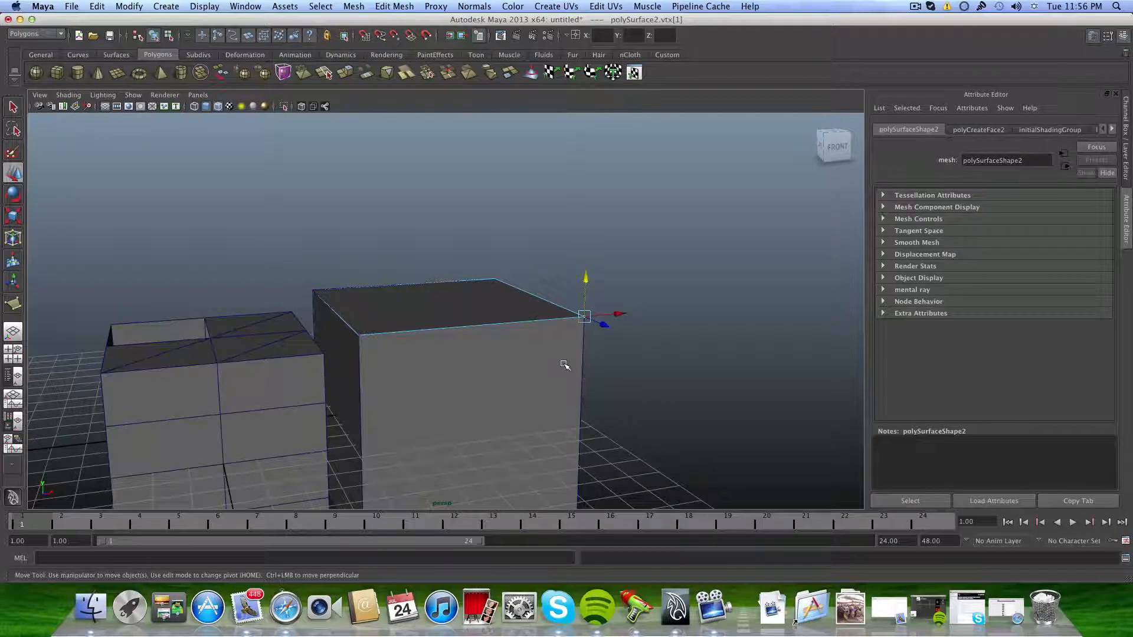
Show the second cube's vertices, select its front right top corner vertex and apply Merge.
{"action": "right_click", "coordinate": [564, 364]}
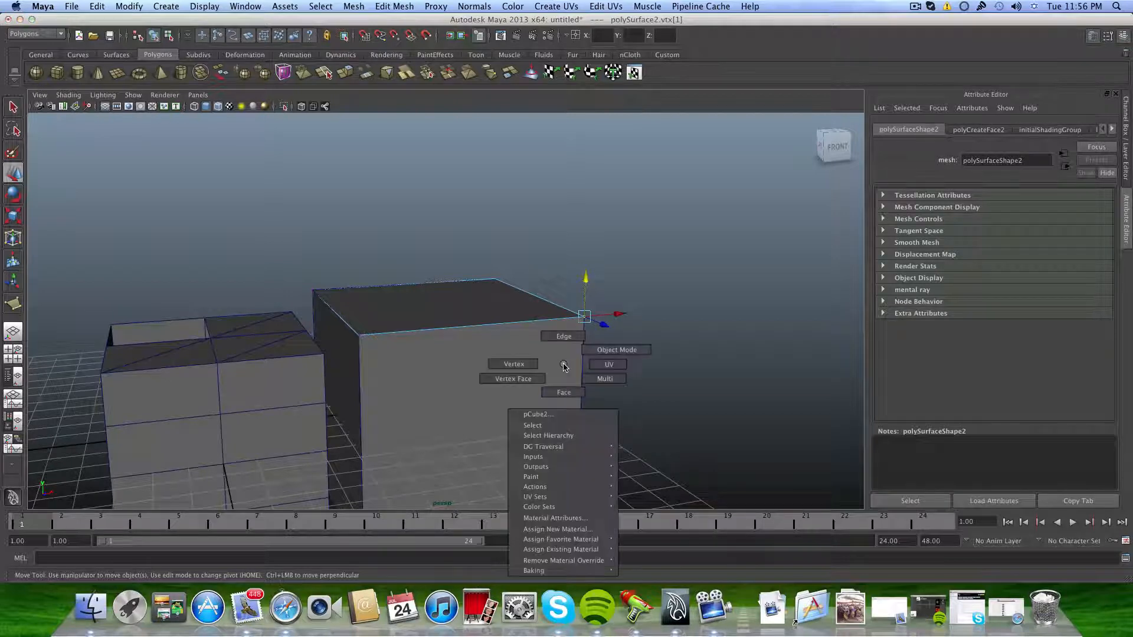
{"action": "left_click", "coordinate": [522, 366]}
{"action": "left_click_drag", "start_coordinate": [576, 297], "coordinate": [601, 345]}
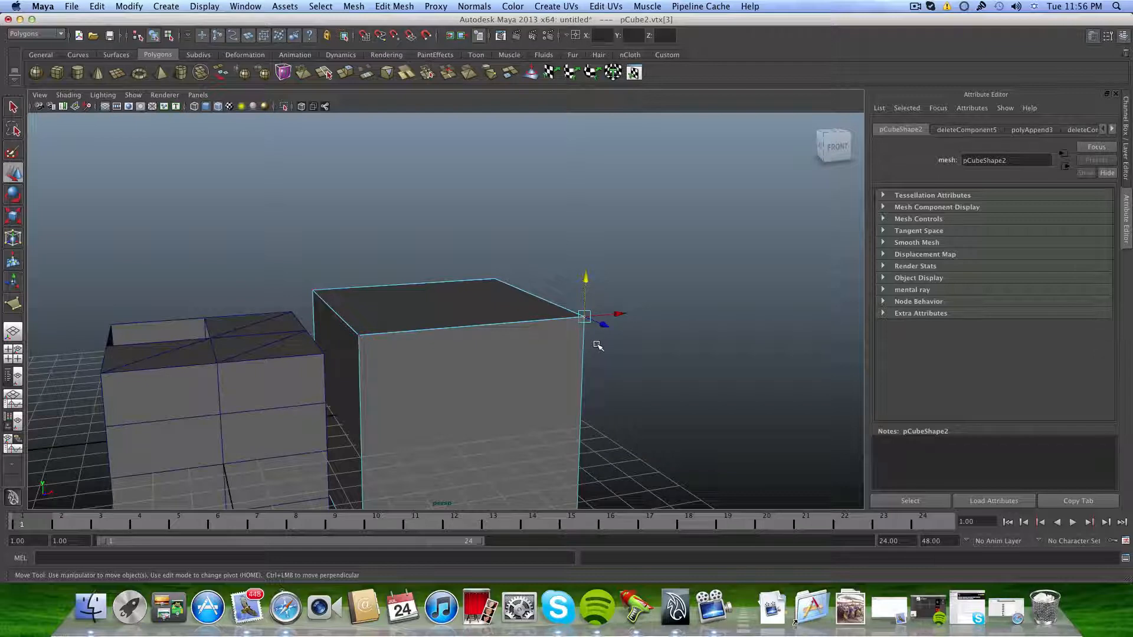
{"action": "left_click", "coordinate": [354, 7]}
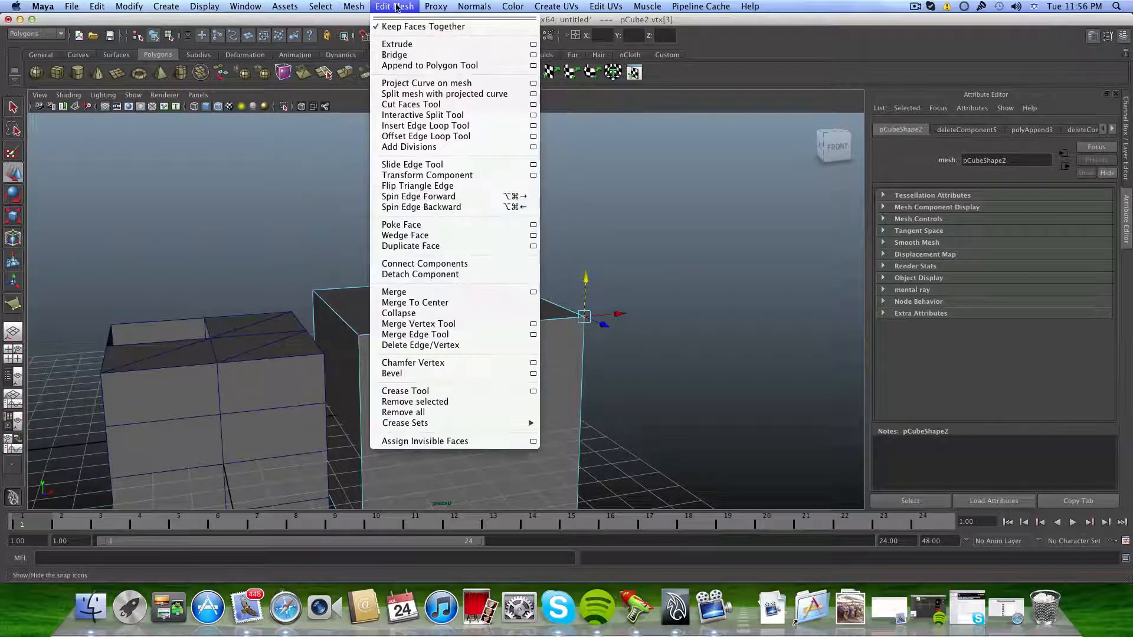
{"action": "left_click", "coordinate": [400, 293]}
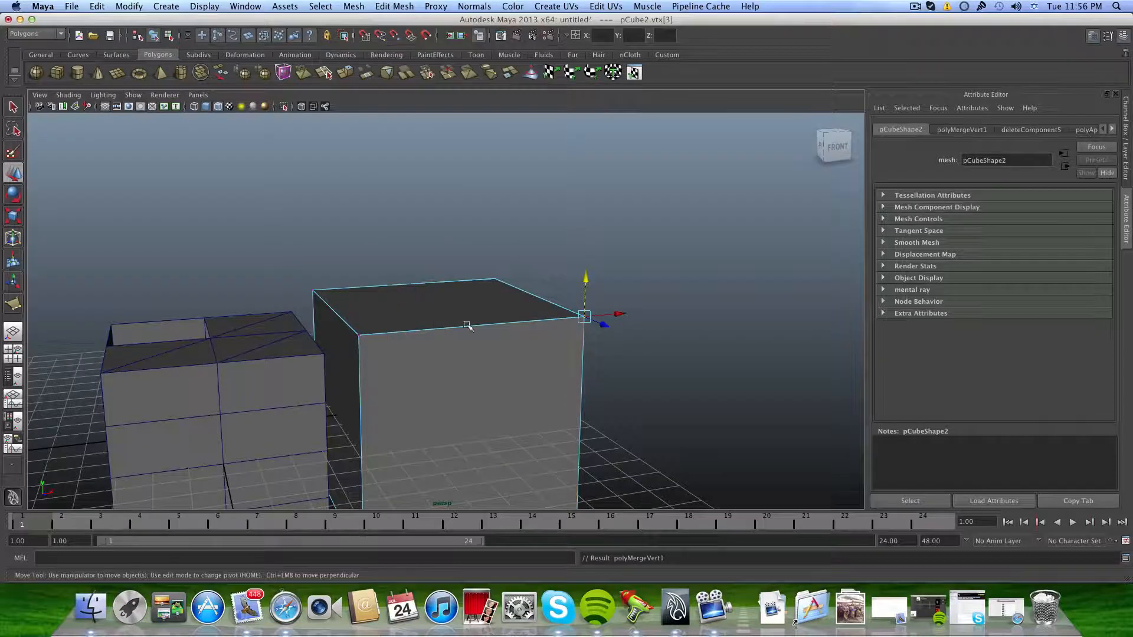
Test the merge by raising the top polygon's front right corner vertex, and undo the change.
{"action": "left_click", "coordinate": [602, 314]}
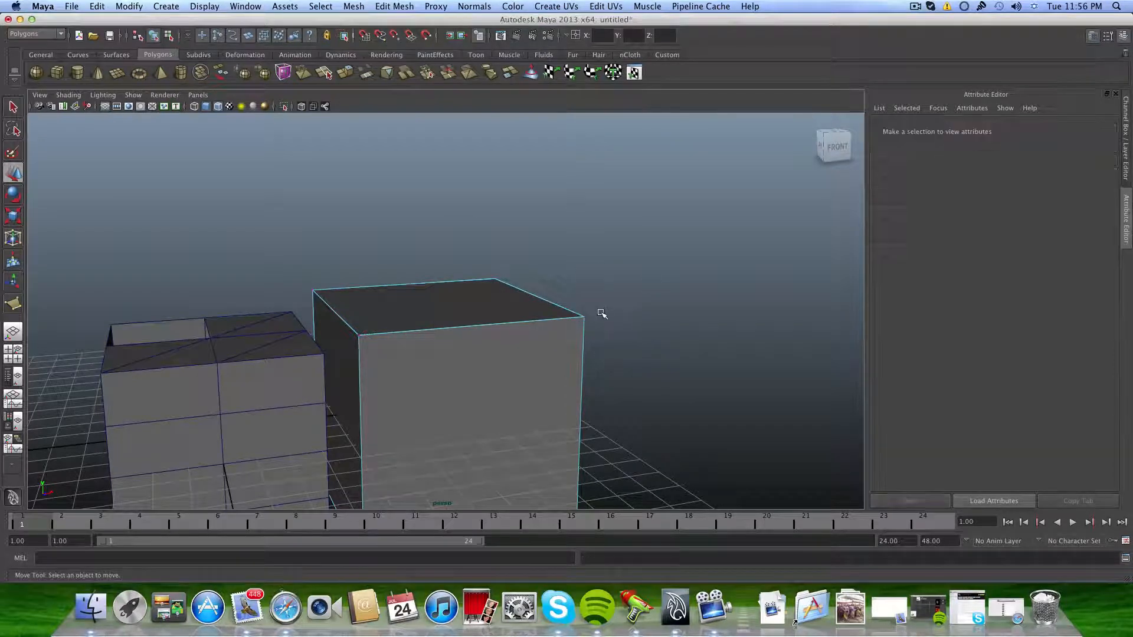
{"action": "left_click", "coordinate": [583, 317]}
{"action": "left_click_drag", "start_coordinate": [585, 276], "coordinate": [584, 243]}
{"action": "left_click_drag", "start_coordinate": [637, 371], "coordinate": [657, 356], "text": "alt"}
{"action": "scroll", "coordinate": [599, 373], "scroll_direction": "up", "scroll_amount": 5}
{"action": "middle_click_drag", "start_coordinate": [599, 373], "coordinate": [486, 378], "text": "alt"}
{"action": "left_click_drag", "start_coordinate": [486, 379], "coordinate": [519, 357], "text": "alt"}
{"action": "key", "text": "super+z"}
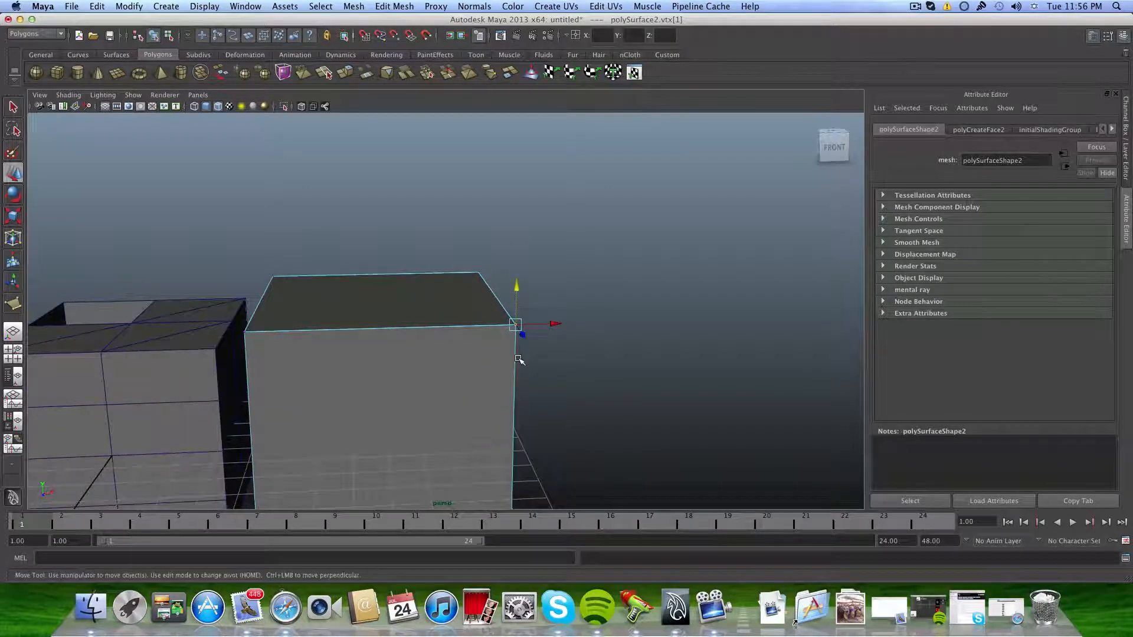
{"action": "key", "text": "super+z"}
{"action": "key", "text": "super+z"}
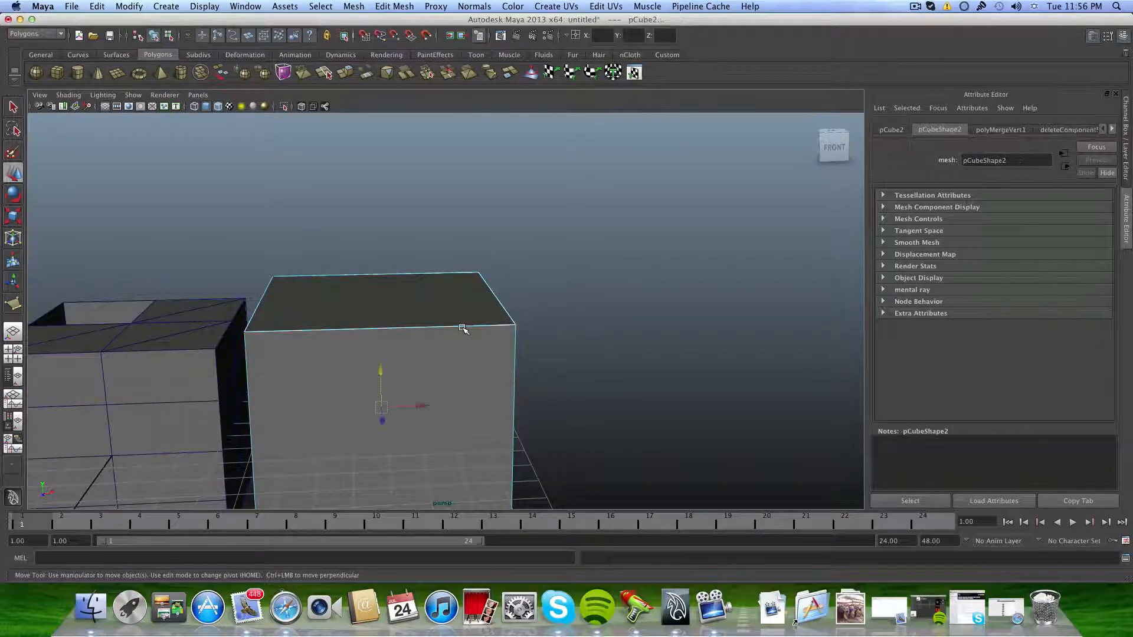
Raise the top polygon and the second cube separately to check whether they are attached, and undo both moves.
{"action": "left_click", "coordinate": [372, 315]}
{"action": "left_click_drag", "start_coordinate": [378, 258], "coordinate": [377, 220]}
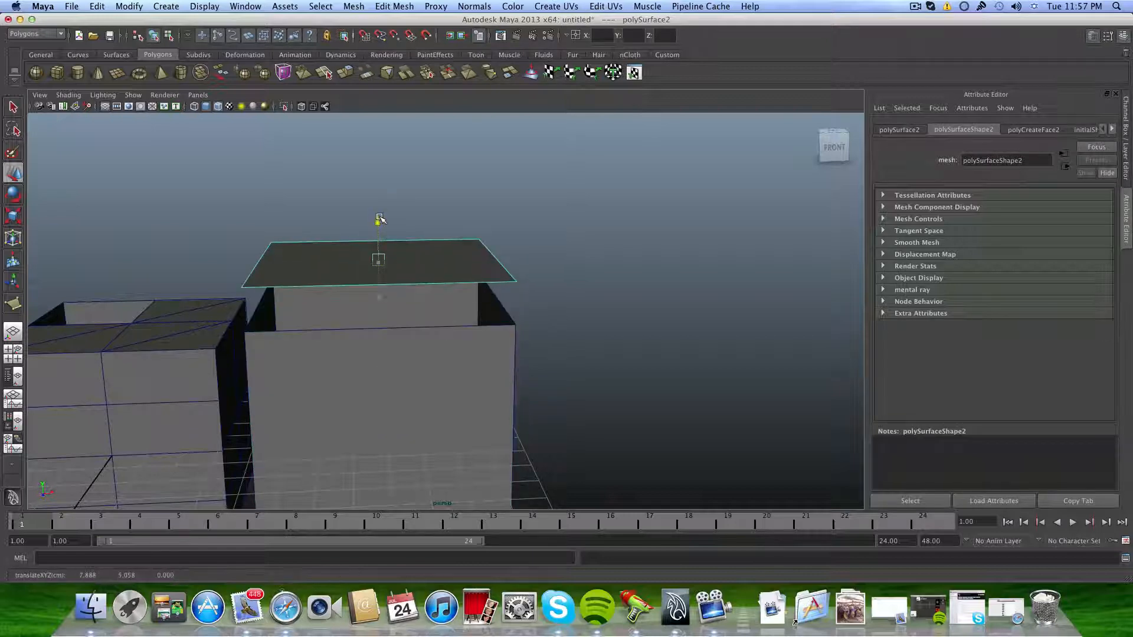
{"action": "left_click", "coordinate": [393, 362]}
{"action": "left_click_drag", "start_coordinate": [382, 371], "coordinate": [386, 352]}
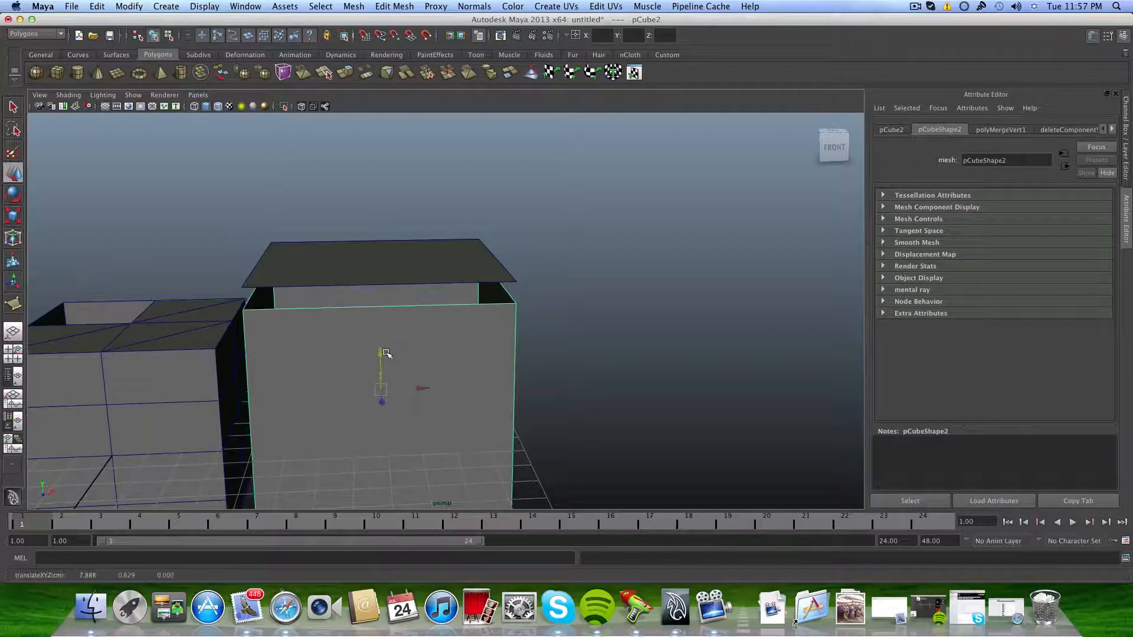
{"action": "key", "text": "super+z"}
{"action": "key", "text": "super+z"}
{"action": "key", "text": "super+z"}
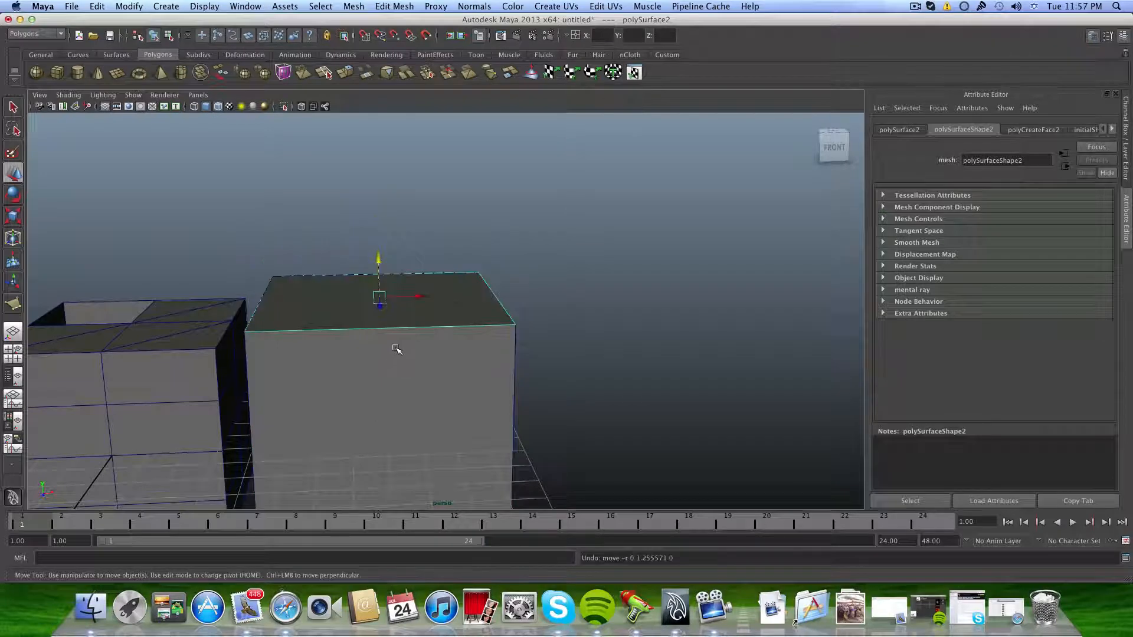
Combine the second cube and its top polygon into one mesh.
{"action": "left_click", "coordinate": [397, 349]}
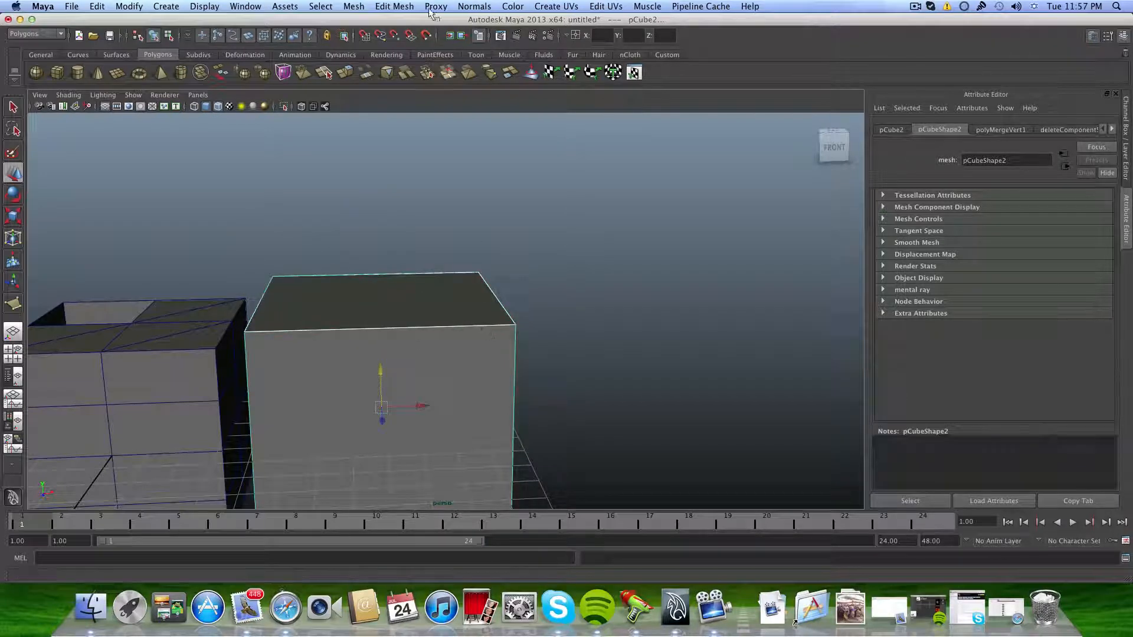
{"action": "left_click", "coordinate": [352, 6]}
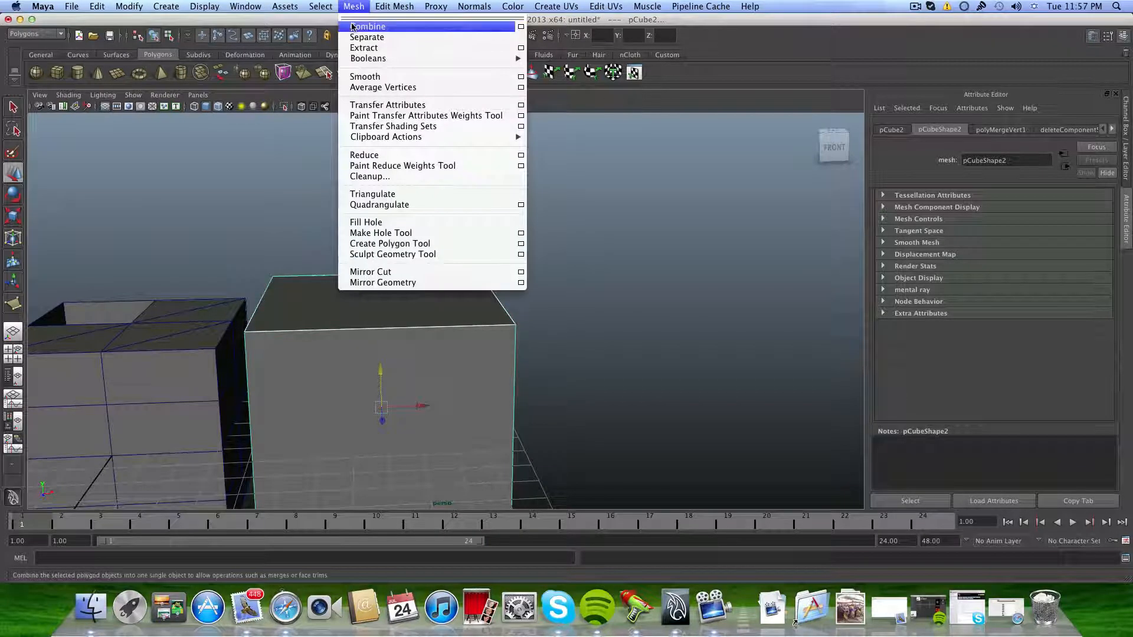
{"action": "left_click", "coordinate": [367, 26]}
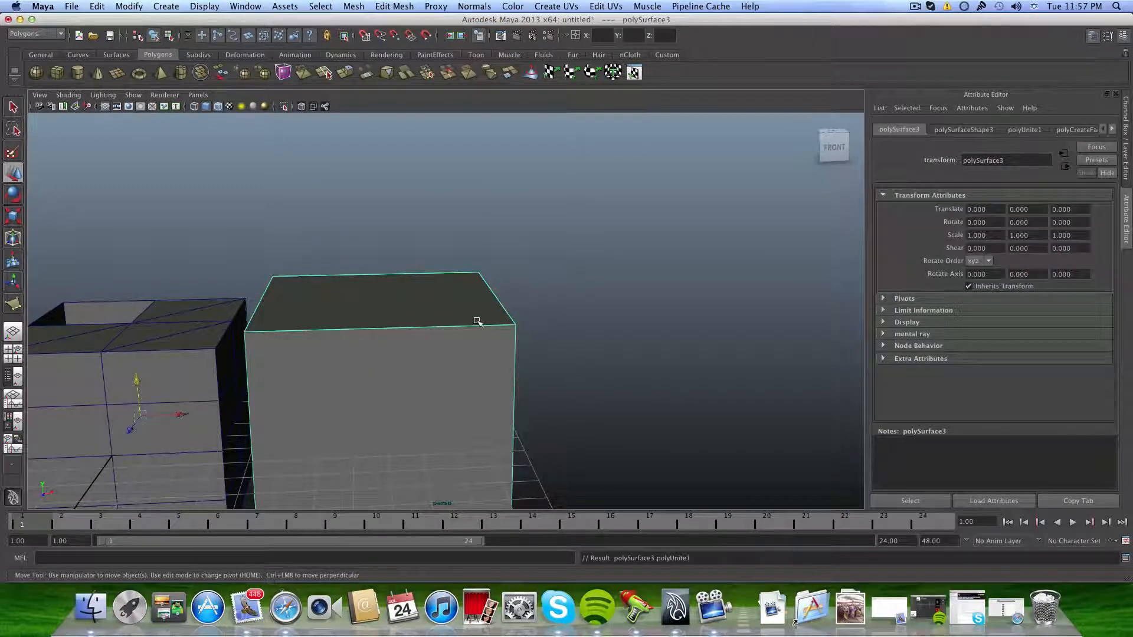
Raise the combined mesh, center its pivot, and lower it to about 2.18 in Y.
{"action": "scroll", "coordinate": [463, 328], "scroll_direction": "down", "scroll_amount": 3}
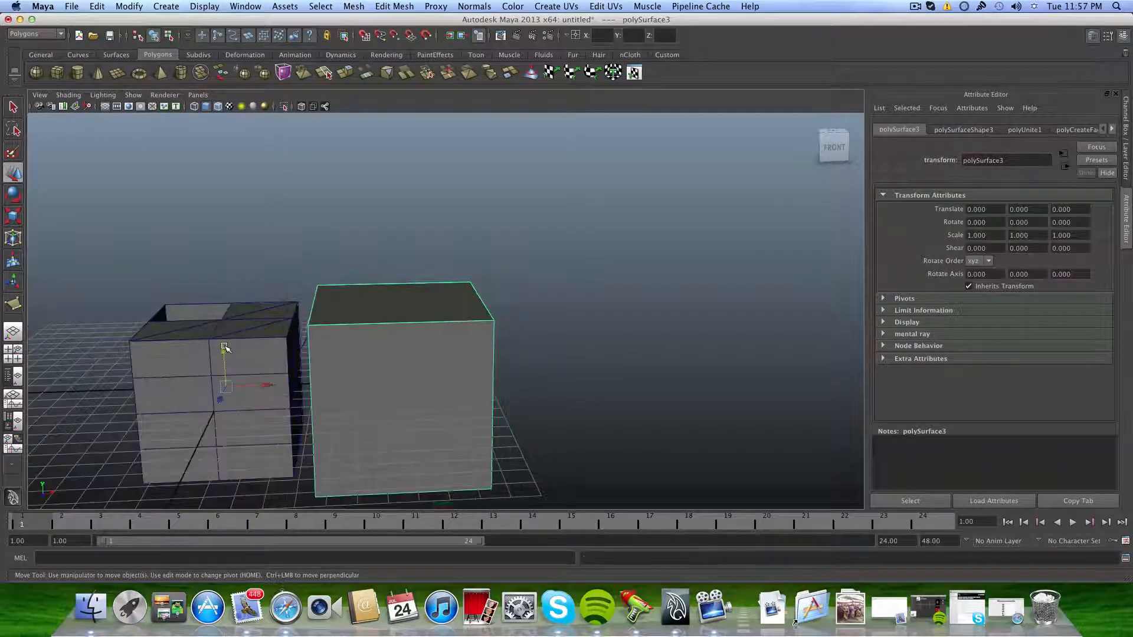
{"action": "left_click_drag", "start_coordinate": [222, 353], "coordinate": [216, 250]}
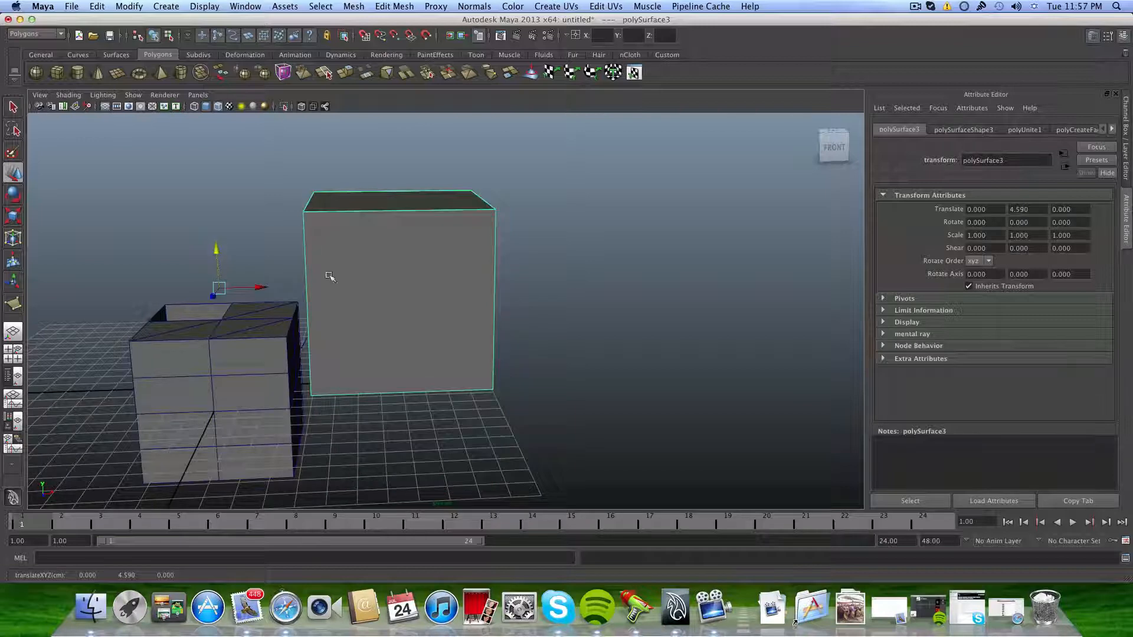
{"action": "left_click", "coordinate": [129, 6]}
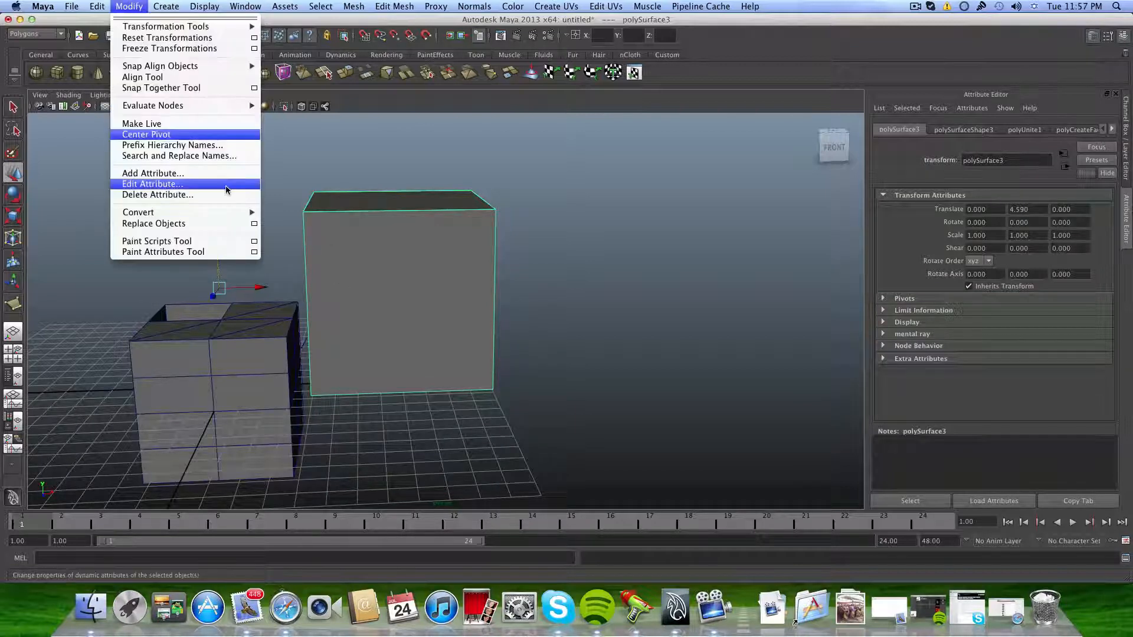
{"action": "left_click", "coordinate": [202, 138]}
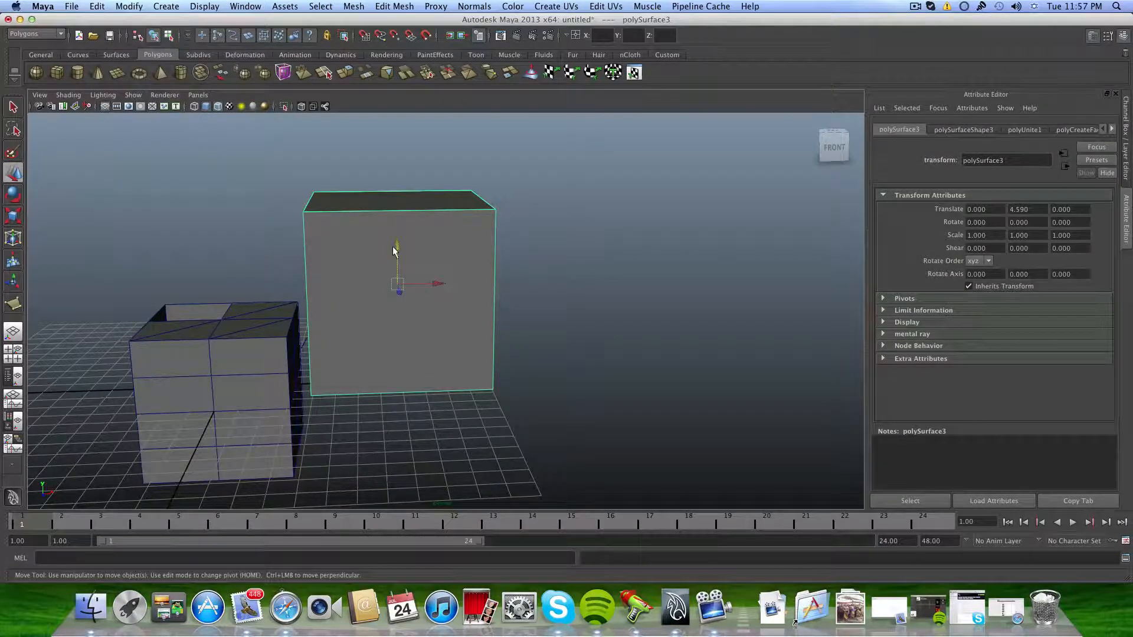
{"action": "left_click_drag", "start_coordinate": [397, 248], "coordinate": [399, 296]}
Show the combined mesh's vertices and pull the front right corner vertex of its top face up to about 7.04 in Y.
{"action": "scroll", "coordinate": [402, 296], "scroll_direction": "up", "scroll_amount": 5}
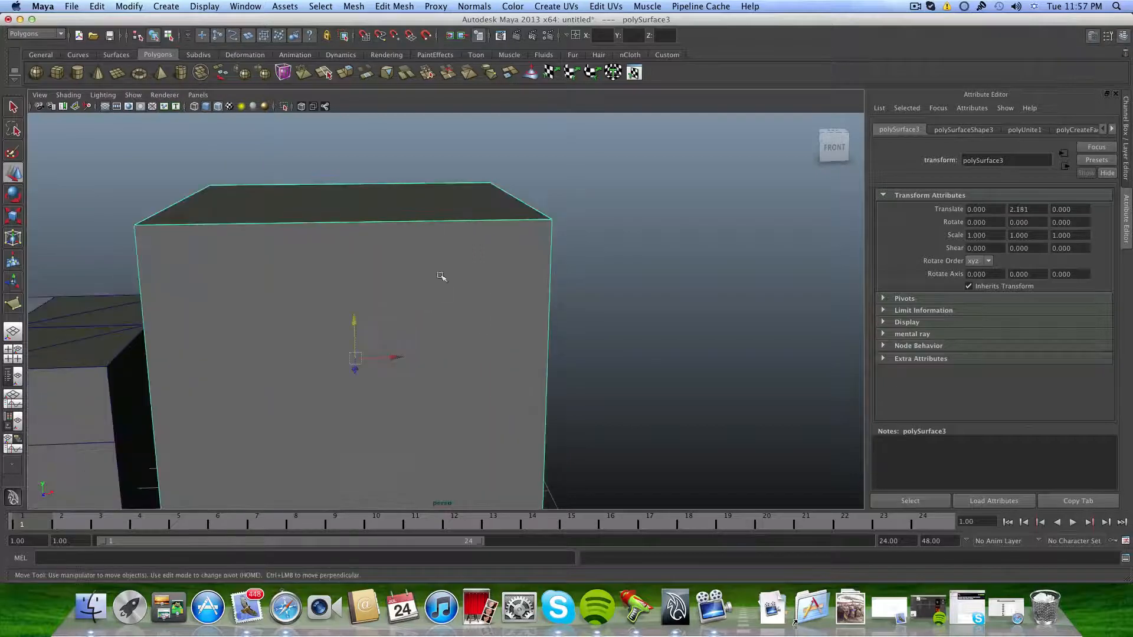
{"action": "right_click", "coordinate": [542, 223]}
{"action": "left_click", "coordinate": [502, 223]}
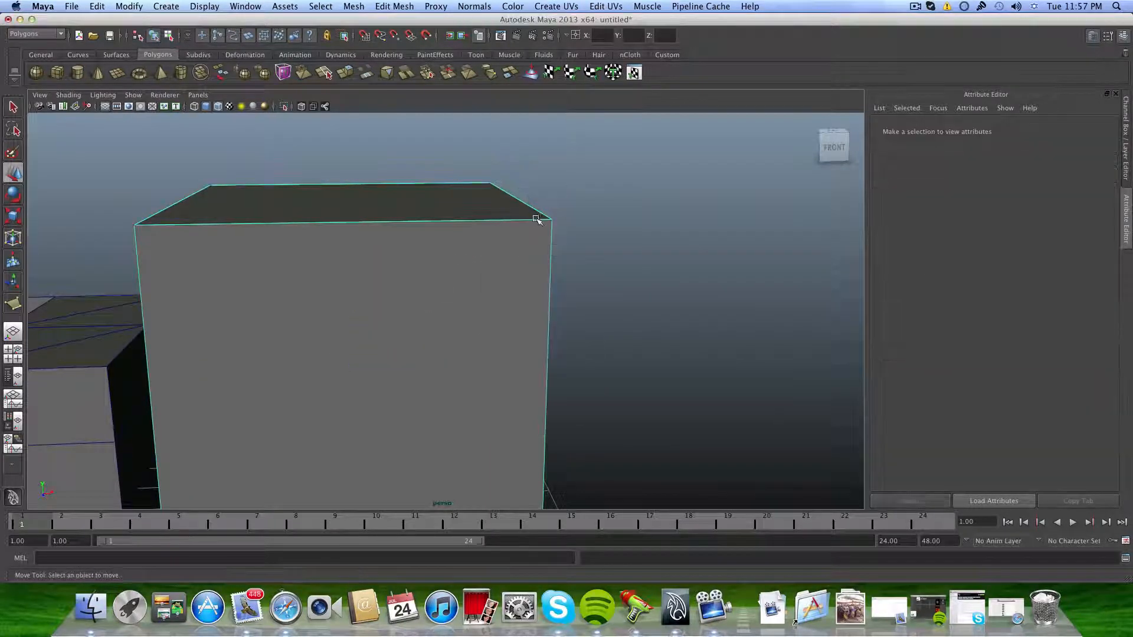
{"action": "left_click", "coordinate": [552, 220]}
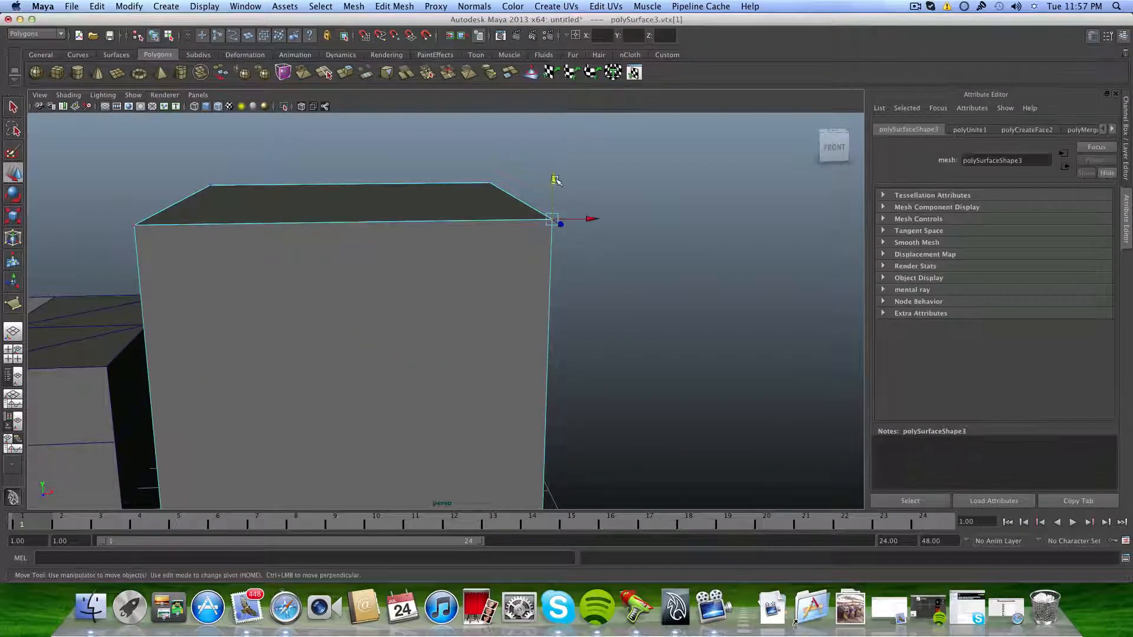
{"action": "left_click_drag", "start_coordinate": [555, 180], "coordinate": [550, 122]}
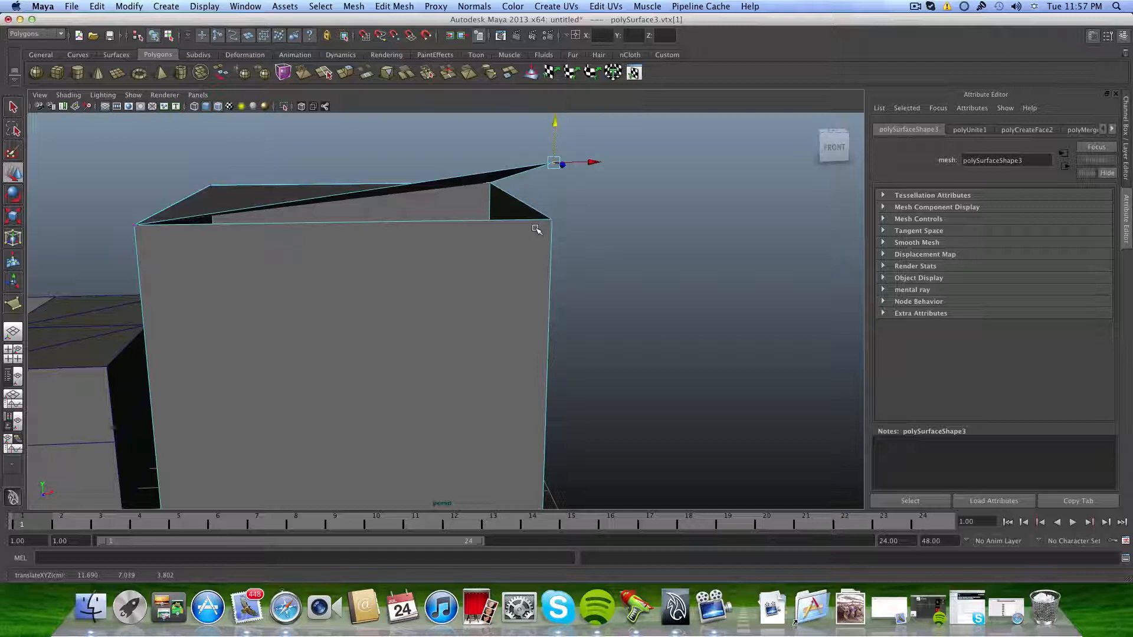
{"action": "left_click", "coordinate": [135, 226]}
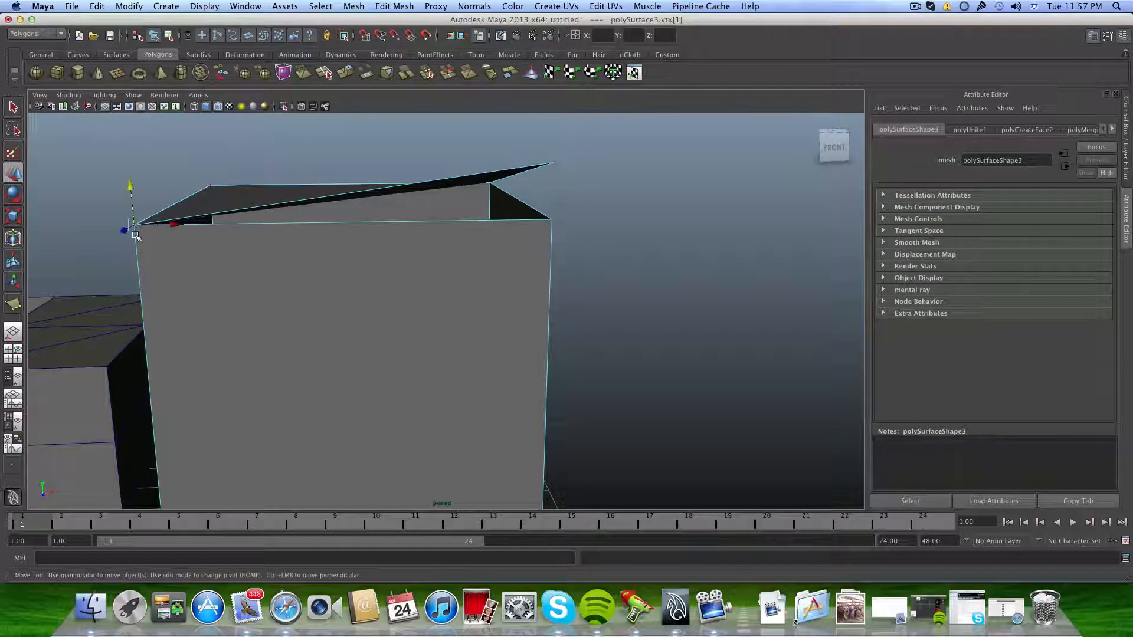
{"action": "left_click_drag", "start_coordinate": [130, 180], "coordinate": [130, 167]}
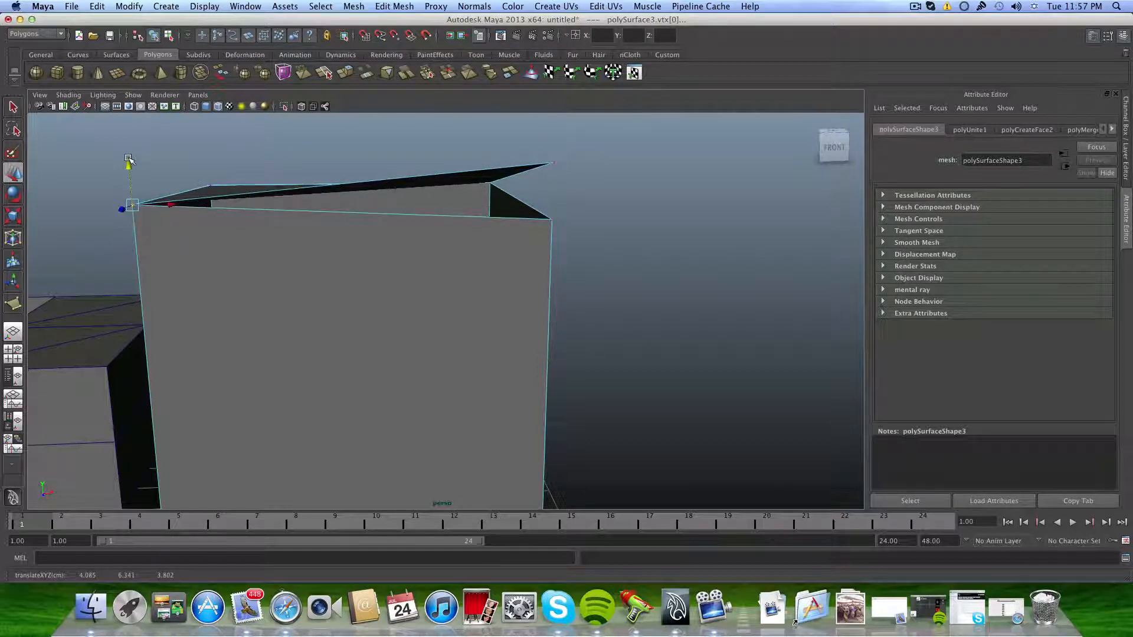
{"action": "key", "text": "ctrl+z"}
{"action": "left_click", "coordinate": [108, 212]}
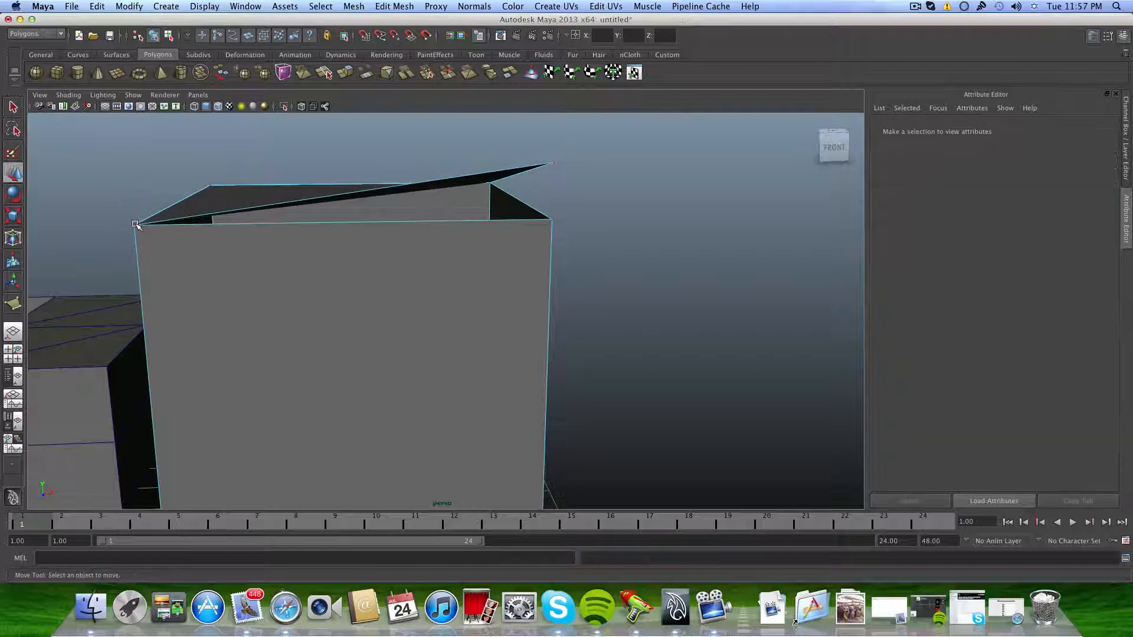
Raise the top face's front left corner vertex to about 6.42 in Y and its back left corner vertex to about 6.28.
{"action": "left_click", "coordinate": [136, 225]}
{"action": "left_click_drag", "start_coordinate": [128, 188], "coordinate": [128, 163]}
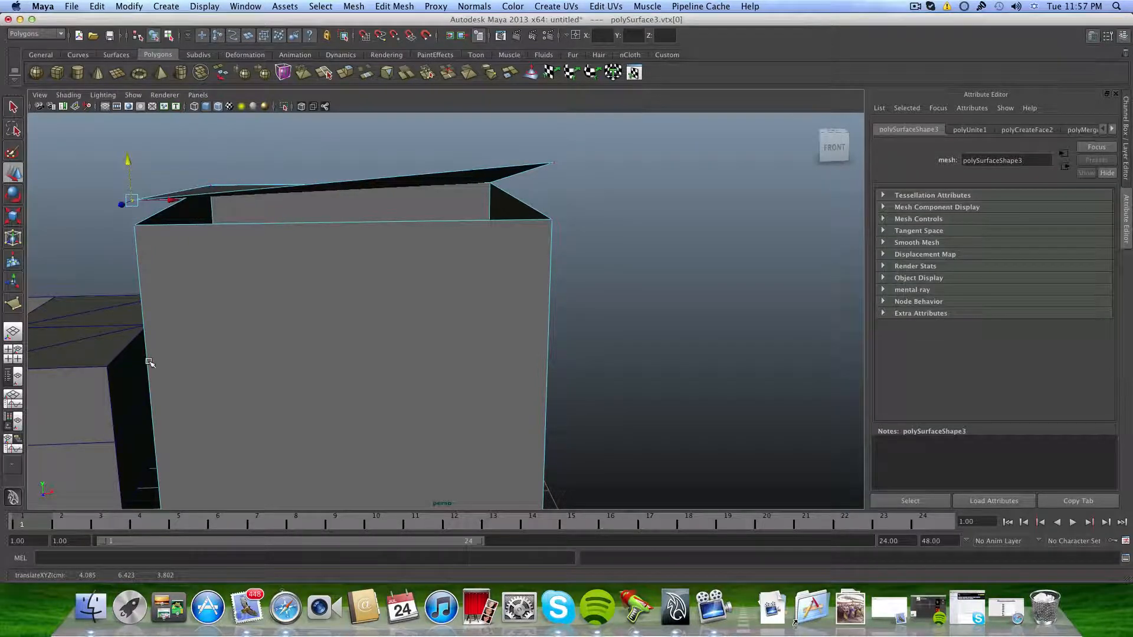
{"action": "mouse_move", "coordinate": [324, 346]}
{"action": "left_mouse_down", "text": "alt"}
{"action": "mouse_move", "coordinate": [372, 331]}
{"action": "mouse_move", "coordinate": [334, 339]}
{"action": "mouse_move", "coordinate": [463, 352]}
{"action": "mouse_move", "coordinate": [315, 342]}
{"action": "left_mouse_up", "text": "alt"}
{"action": "left_click", "coordinate": [147, 221]}
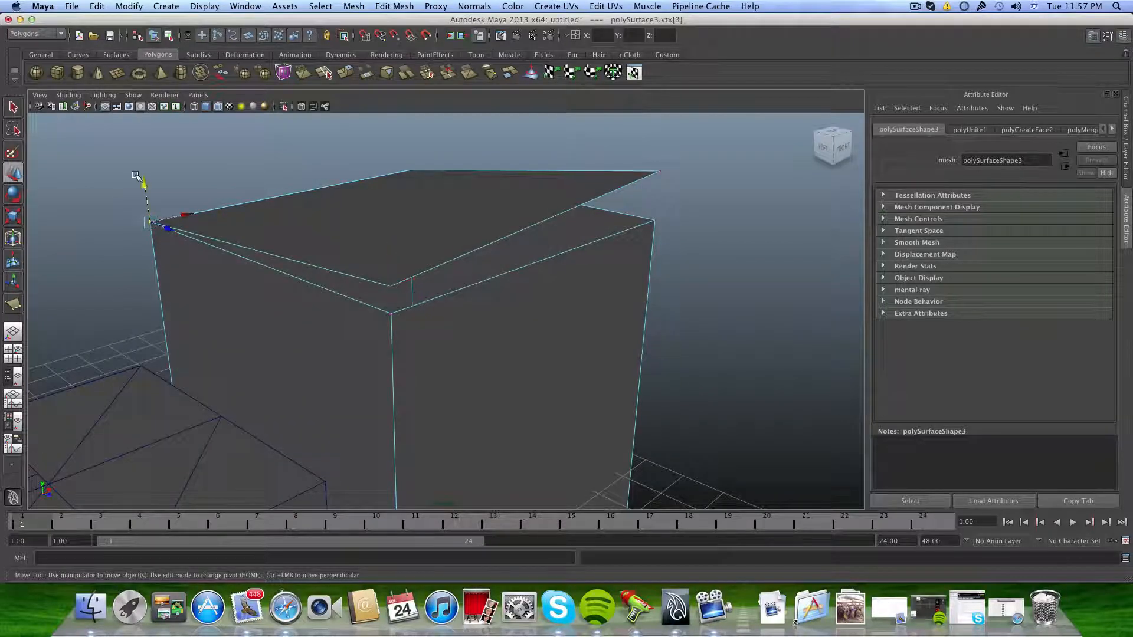
{"action": "left_click_drag", "start_coordinate": [142, 183], "coordinate": [142, 170]}
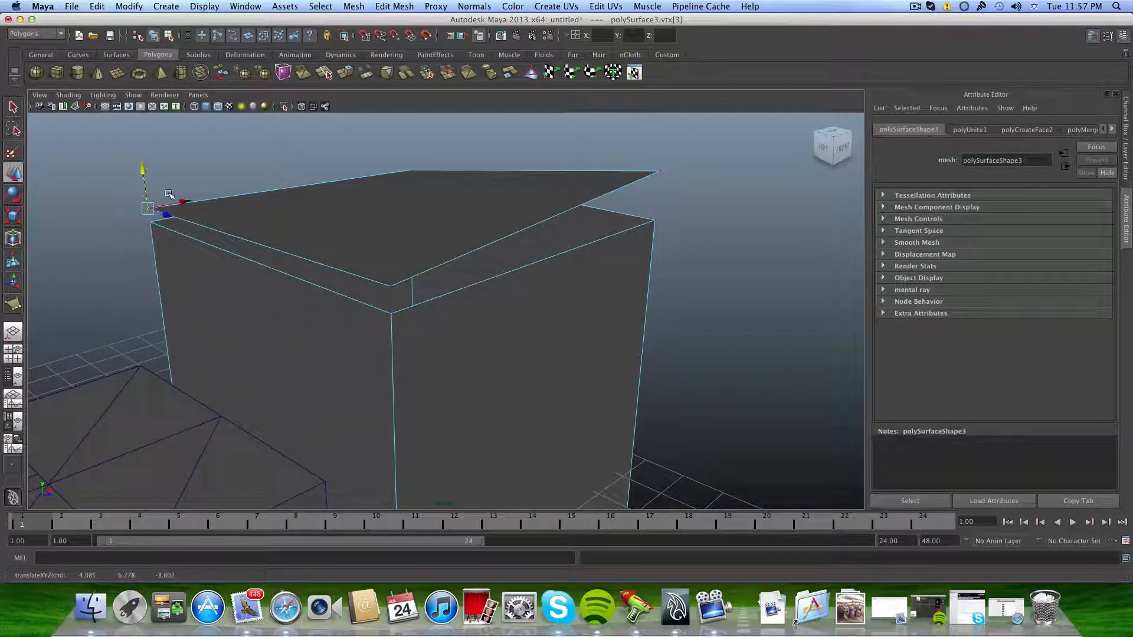
{"action": "left_click_drag", "start_coordinate": [466, 317], "coordinate": [421, 308], "text": "alt"}
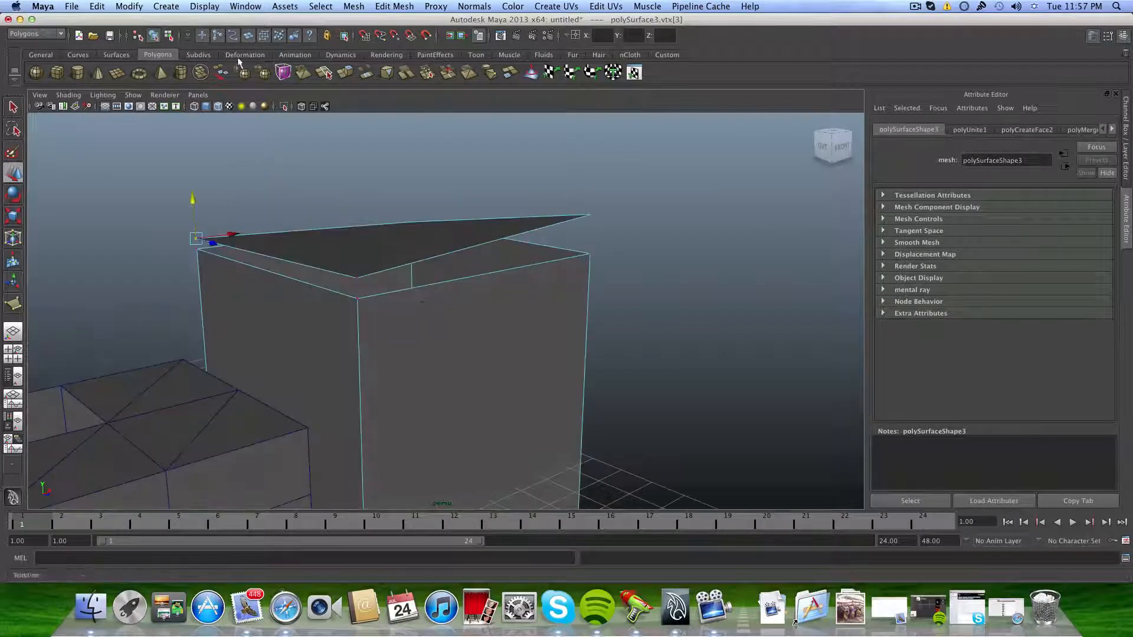
Merge the top face's raised corner vertices onto the cube's matching corner vertices with the Merge Vertex Tool.
{"action": "left_click", "coordinate": [387, 6]}
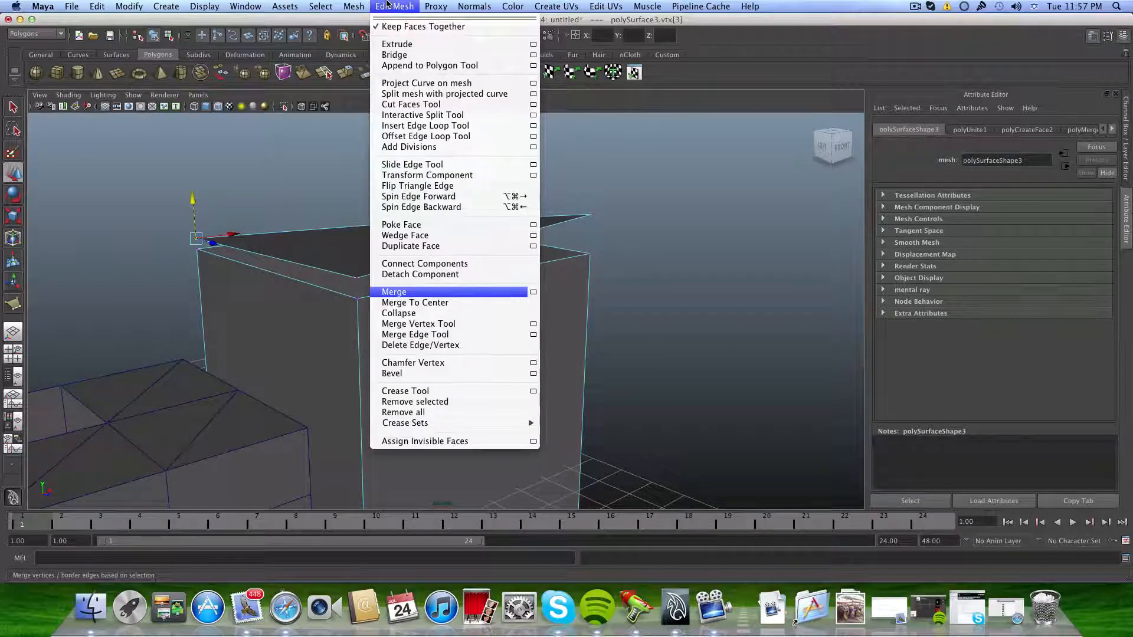
{"action": "left_click", "coordinate": [412, 324]}
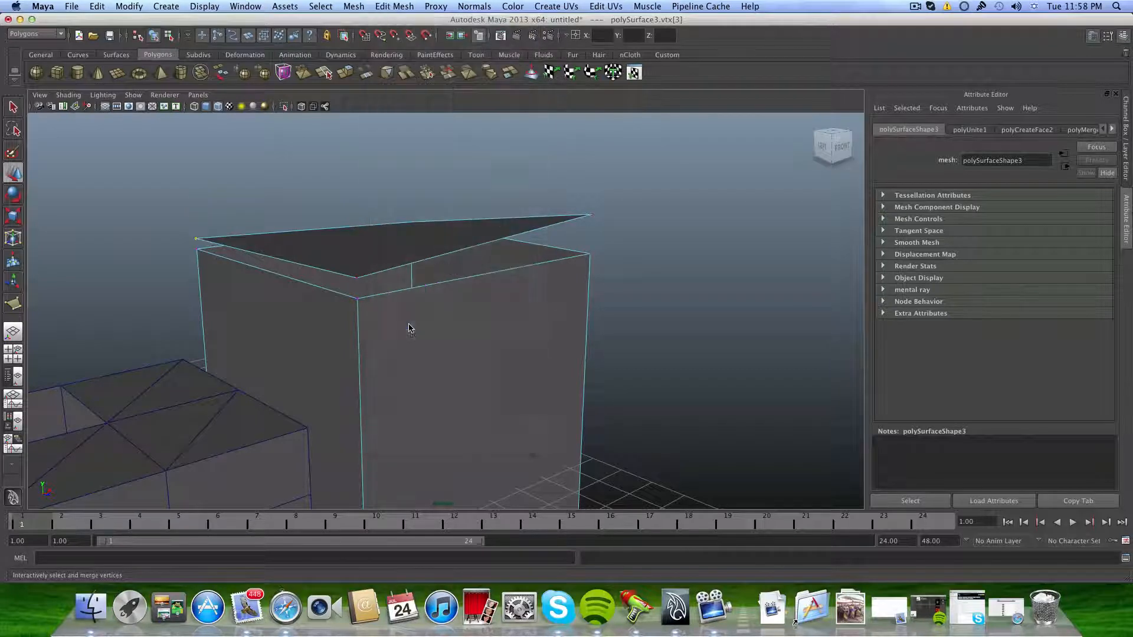
{"action": "left_click_drag", "start_coordinate": [383, 282], "coordinate": [513, 209], "text": "alt"}
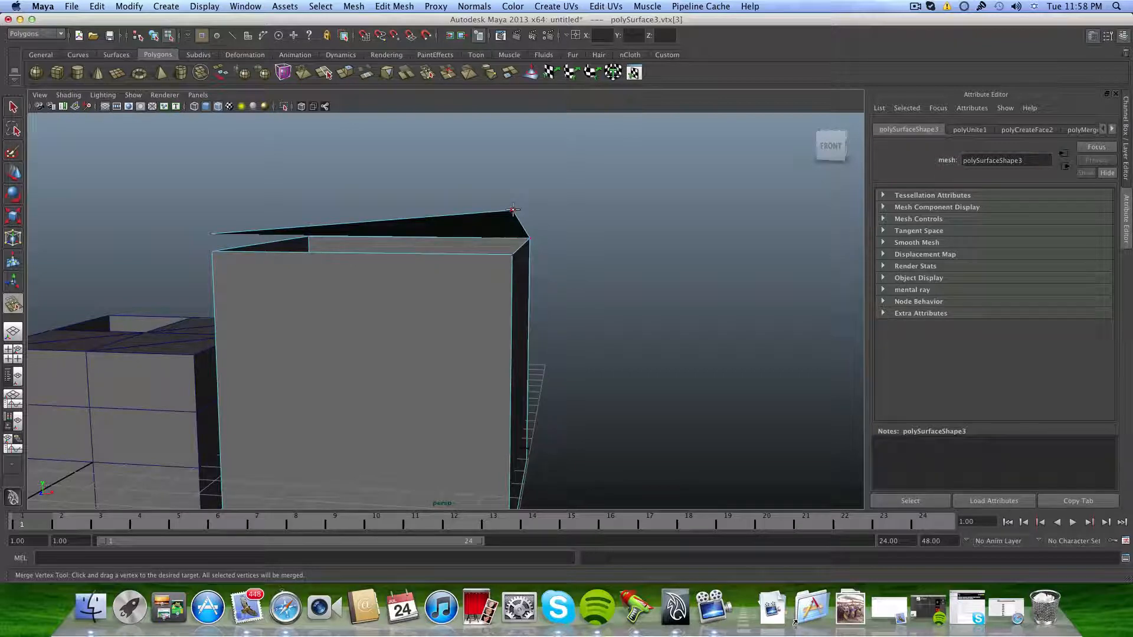
{"action": "left_click_drag", "start_coordinate": [513, 242], "coordinate": [513, 257]}
{"action": "left_click_drag", "start_coordinate": [512, 257], "coordinate": [513, 258]}
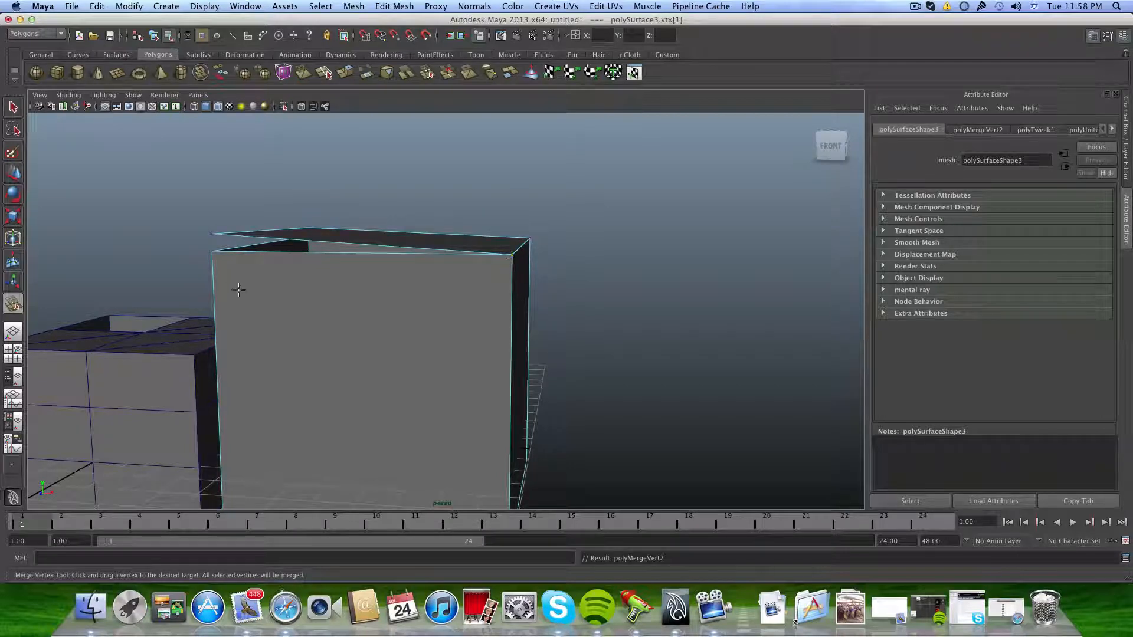
{"action": "left_click_drag", "start_coordinate": [238, 289], "coordinate": [258, 283], "text": "alt"}
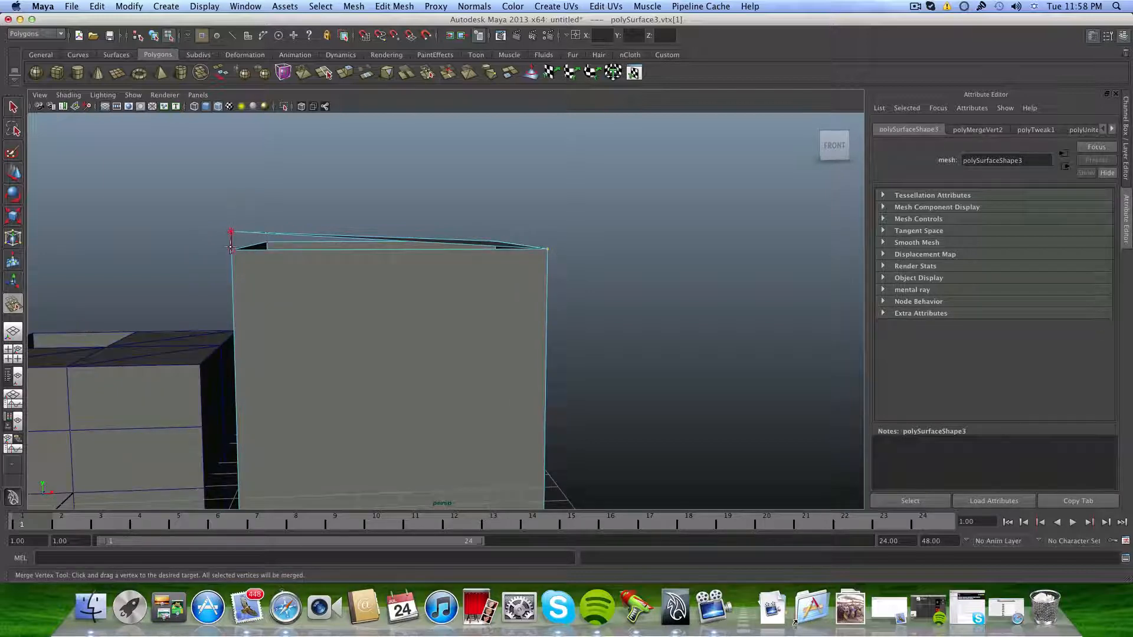
{"action": "left_click_drag", "start_coordinate": [231, 248], "coordinate": [356, 277]}
{"action": "key", "text": "q"}
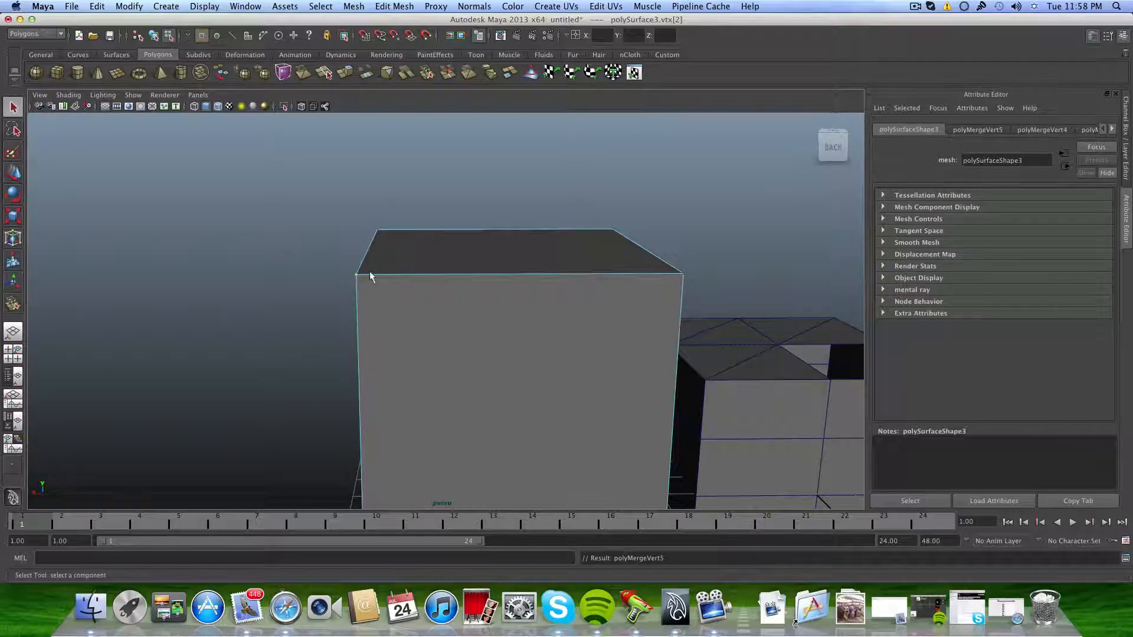
Move two of the merged top corner vertices vertically to check that they are joined to the cube, and undo the moves.
{"action": "mouse_move", "coordinate": [317, 278]}
{"action": "left_mouse_down", "text": "alt"}
{"action": "mouse_move", "coordinate": [324, 295]}
{"action": "mouse_move", "coordinate": [367, 283]}
{"action": "mouse_move", "coordinate": [288, 301]}
{"action": "mouse_move", "coordinate": [311, 278]}
{"action": "left_mouse_up", "text": "alt"}
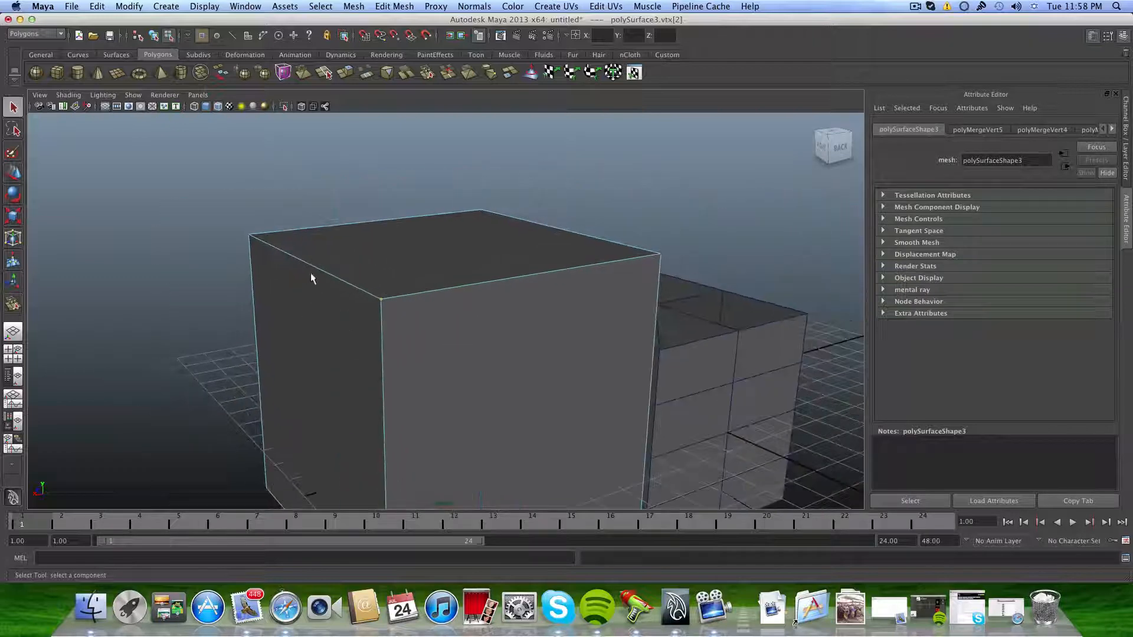
{"action": "left_click", "coordinate": [247, 235]}
{"action": "key", "text": "w"}
{"action": "left_click_drag", "start_coordinate": [252, 198], "coordinate": [254, 225]}
{"action": "left_click", "coordinate": [376, 295]}
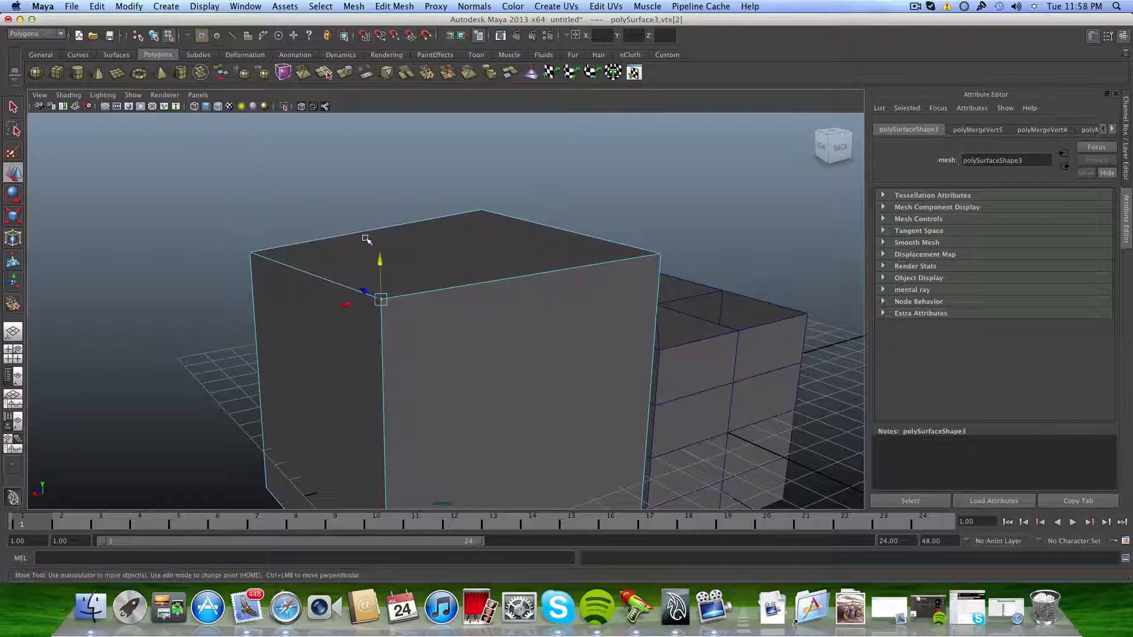
{"action": "left_click_drag", "start_coordinate": [379, 257], "coordinate": [383, 233]}
{"action": "key", "text": "ctrl+z"}
{"action": "key", "text": "ctrl+z"}
{"action": "key", "text": "ctrl+z"}
{"action": "key", "text": "ctrl+z"}
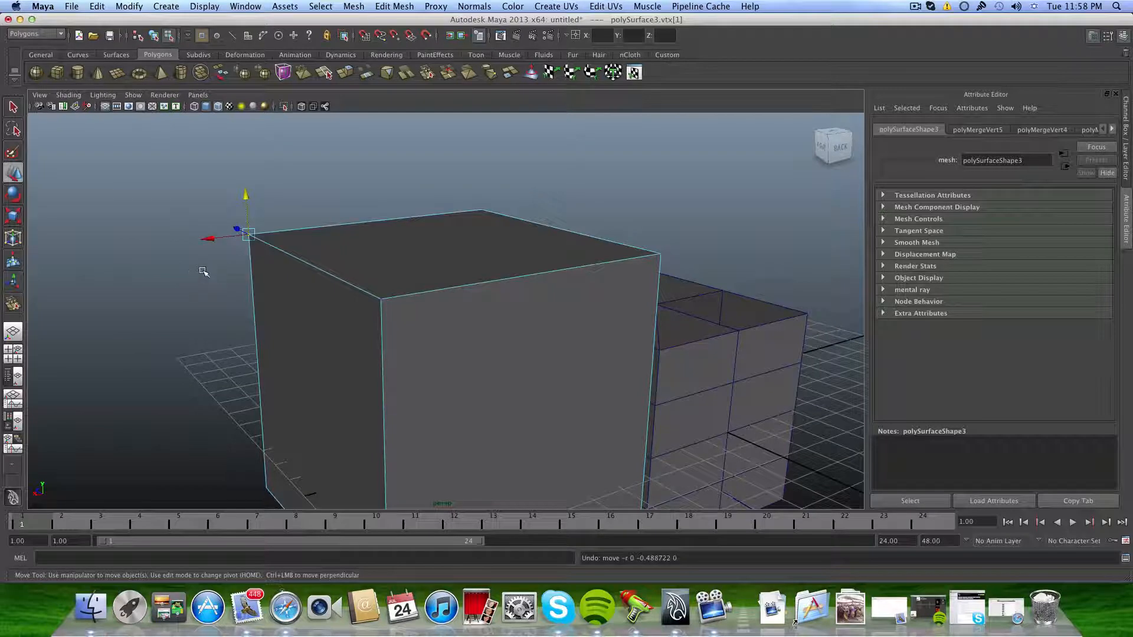
Return to object mode and examine the closed cube and the neighbouring subdivided cube from several sides.
{"action": "key", "text": "F8"}
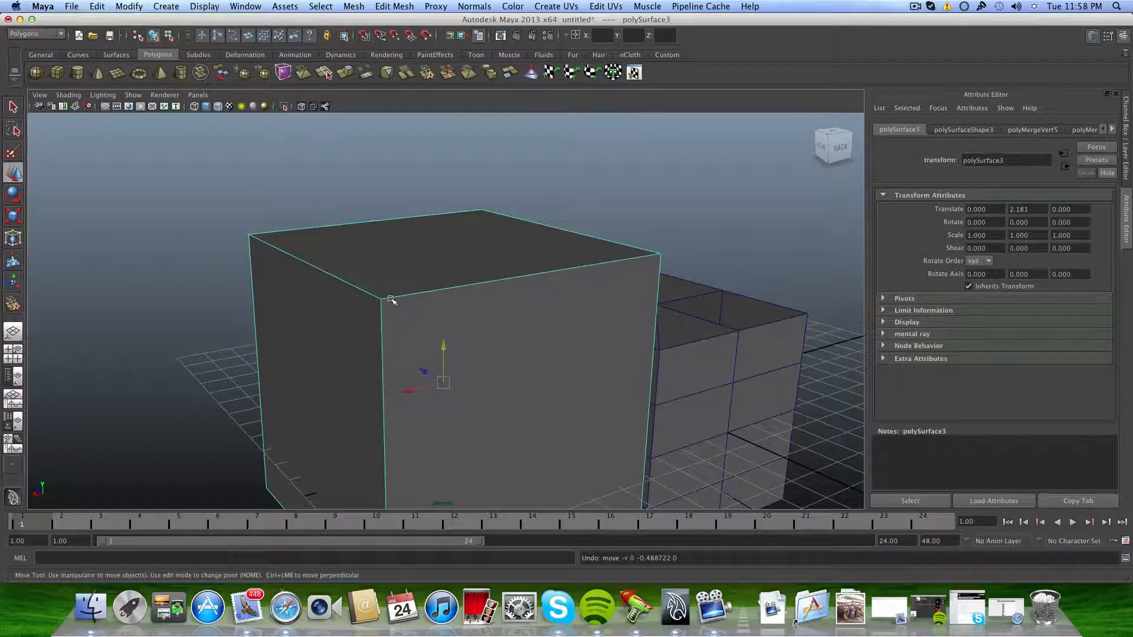
{"action": "left_click_drag", "start_coordinate": [391, 300], "coordinate": [511, 315], "text": "alt"}
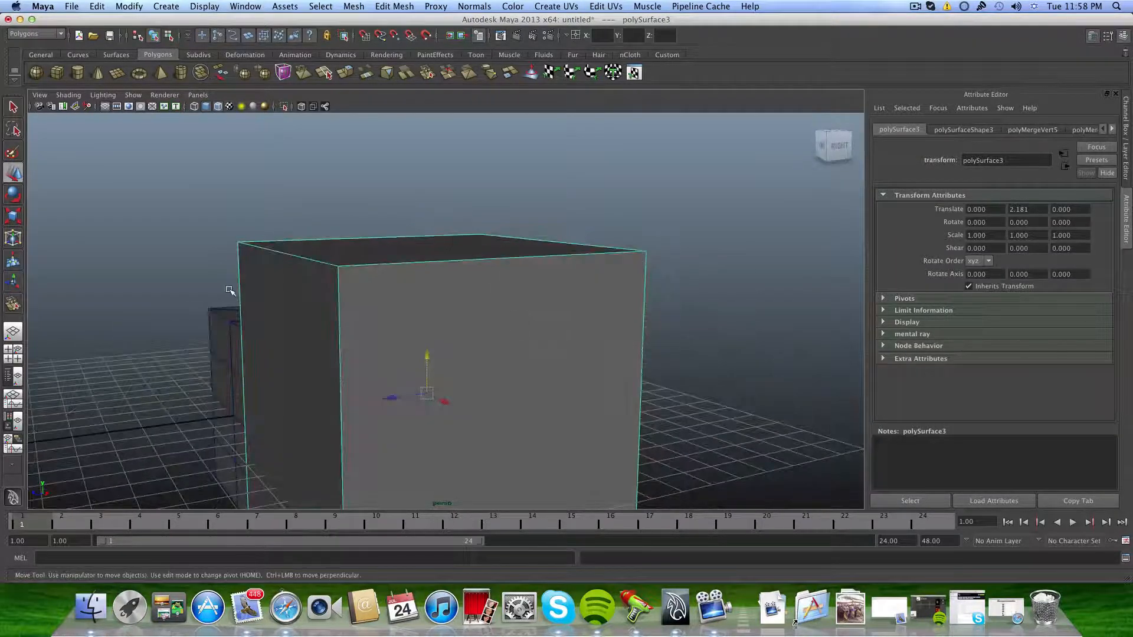
{"action": "left_click_drag", "start_coordinate": [230, 291], "coordinate": [394, 297], "text": "alt"}
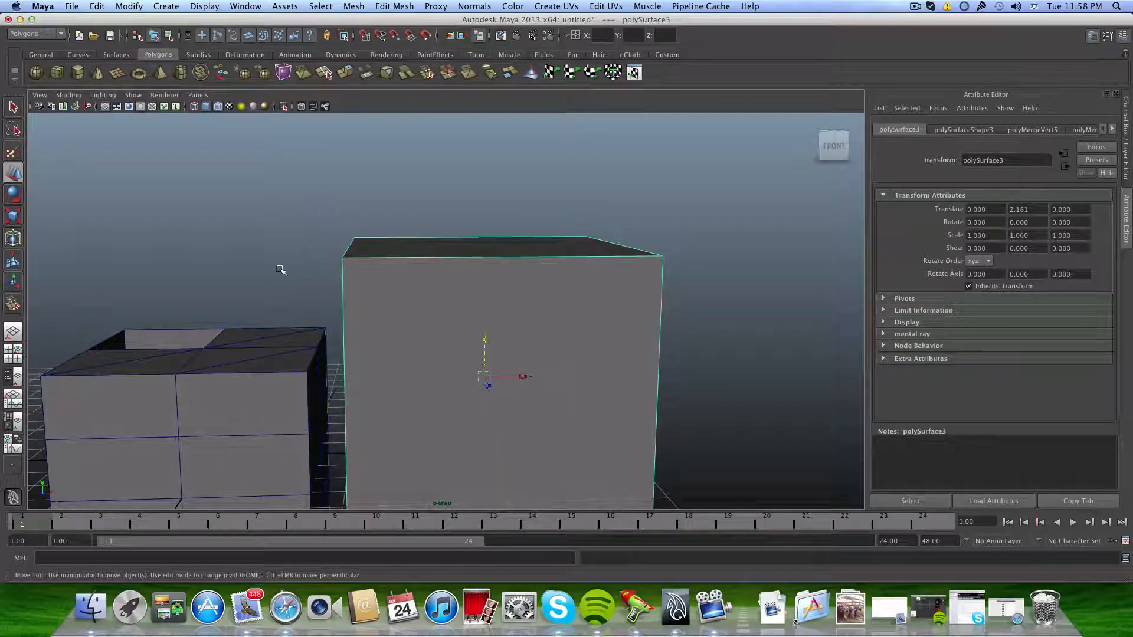
{"action": "scroll", "coordinate": [341, 254], "scroll_direction": "down", "scroll_amount": 4}
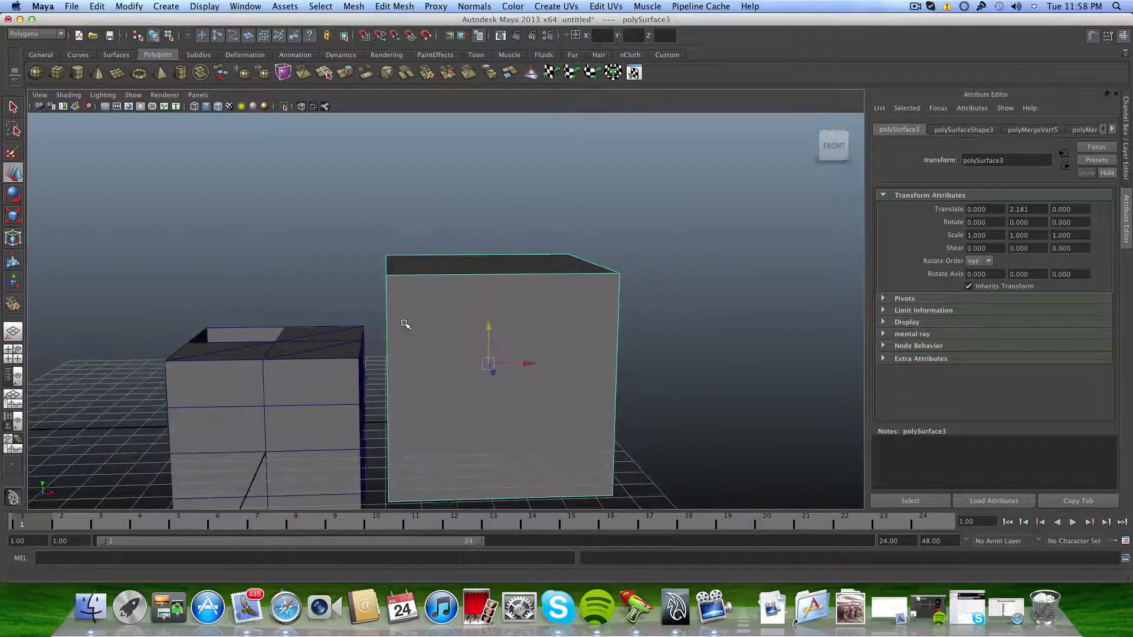
{"action": "left_click_drag", "start_coordinate": [400, 324], "coordinate": [339, 338], "text": "alt"}
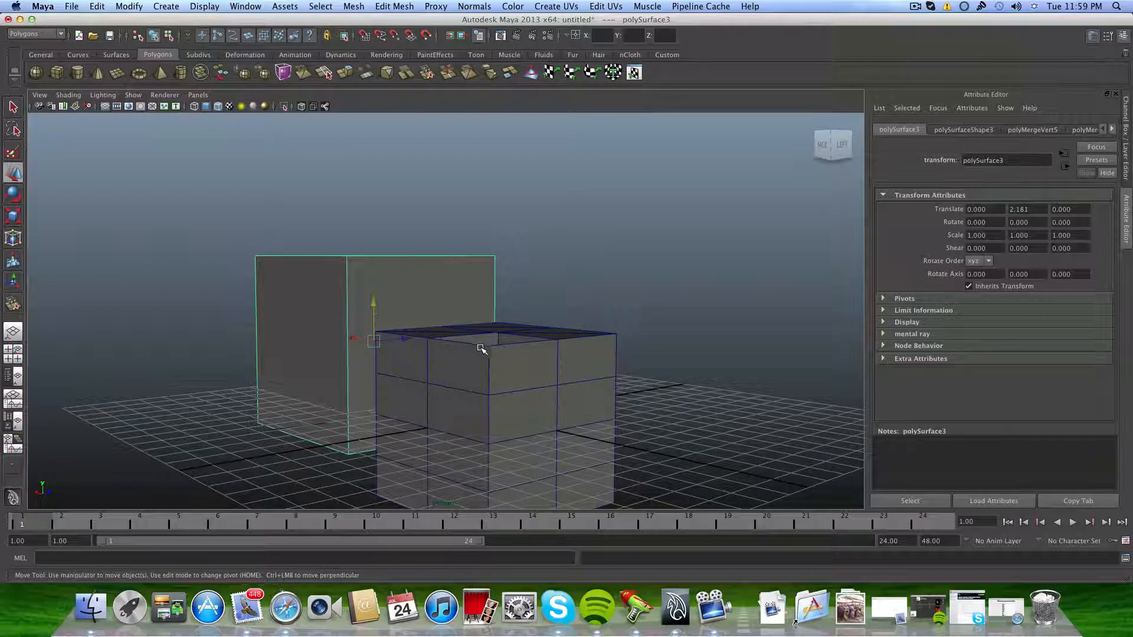
{"action": "mouse_move", "coordinate": [474, 347]}
{"action": "left_mouse_down", "text": "alt"}
{"action": "mouse_move", "coordinate": [451, 359]}
{"action": "mouse_move", "coordinate": [456, 335]}
{"action": "left_mouse_up", "text": "alt"}
{"action": "left_click_drag", "start_coordinate": [375, 326], "coordinate": [330, 338], "text": "alt"}
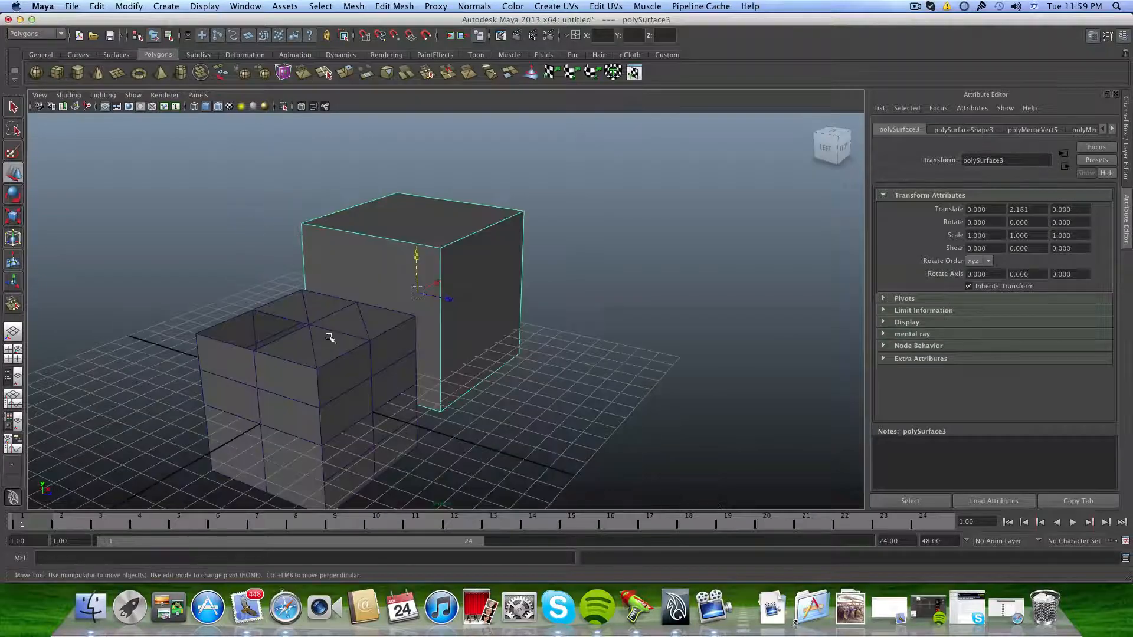
{"action": "left_click_drag", "start_coordinate": [330, 286], "coordinate": [305, 291], "text": "alt"}
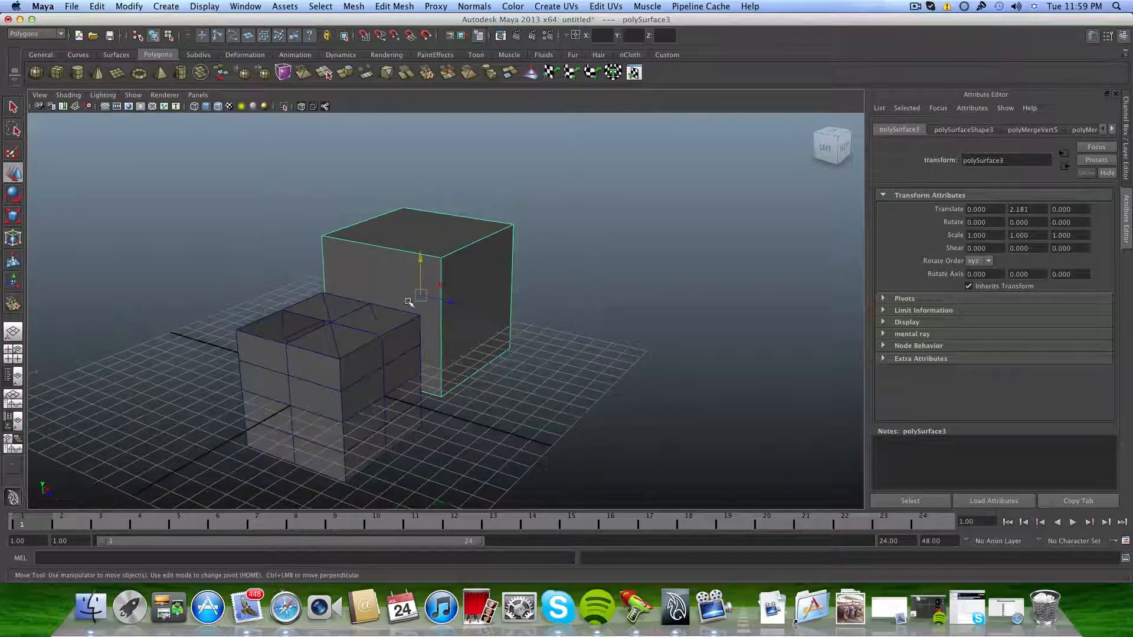
{"action": "mouse_move", "coordinate": [370, 305]}
{"action": "left_mouse_down", "text": "alt"}
{"action": "mouse_move", "coordinate": [430, 298]}
{"action": "mouse_move", "coordinate": [323, 302]}
{"action": "mouse_move", "coordinate": [376, 291]}
{"action": "left_mouse_up", "text": "alt"}
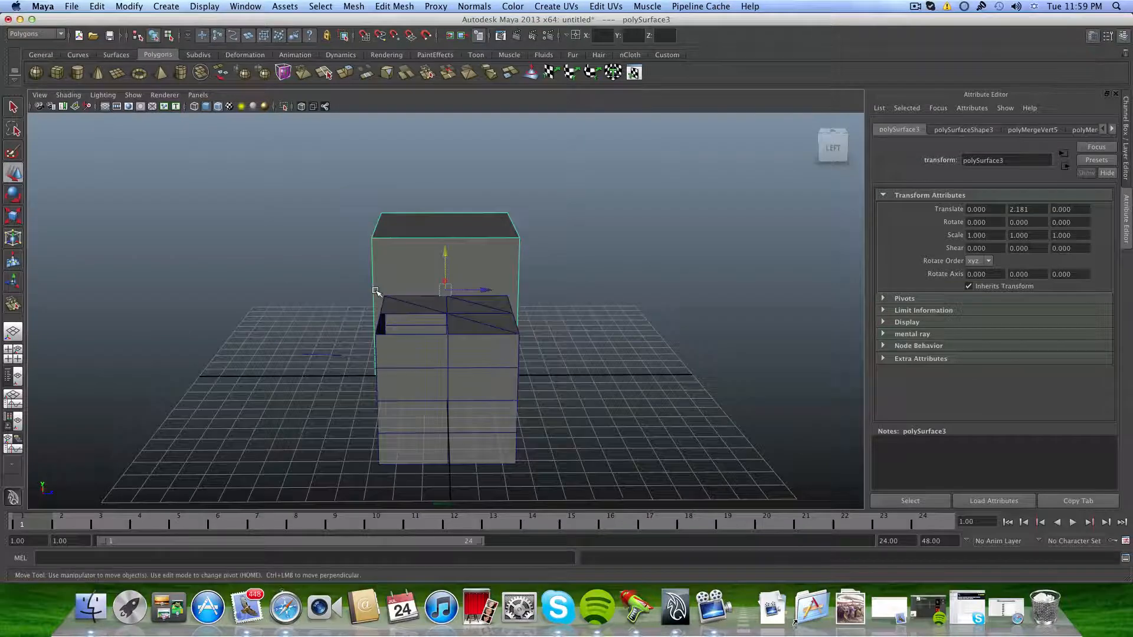
{"action": "left_click", "coordinate": [385, 6]}
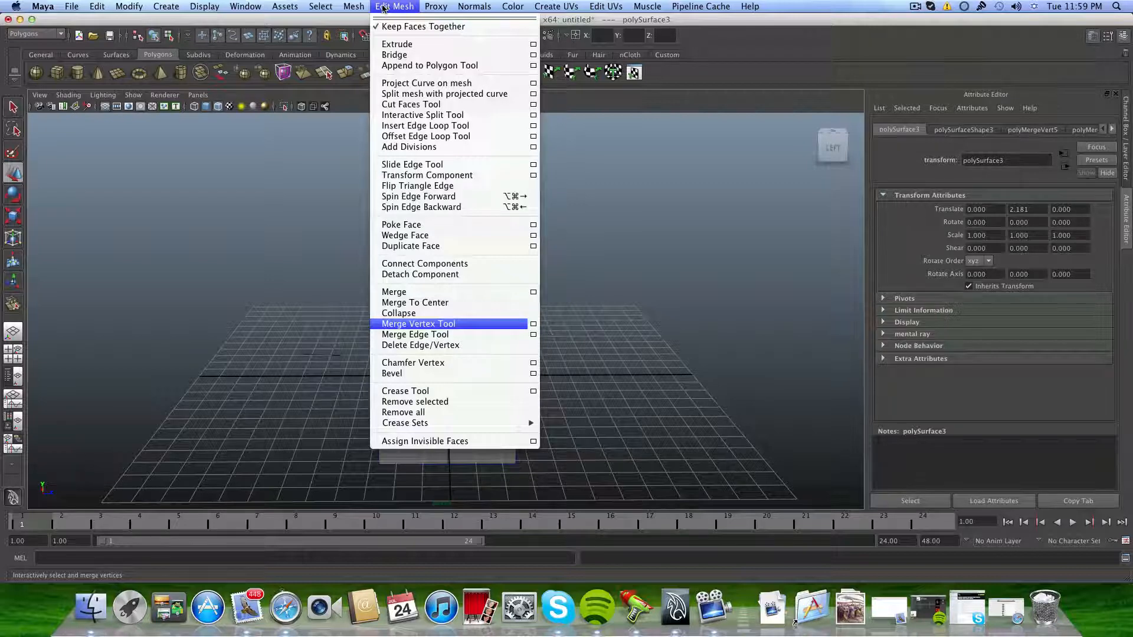
{"action": "mouse_move", "coordinate": [361, 6]}
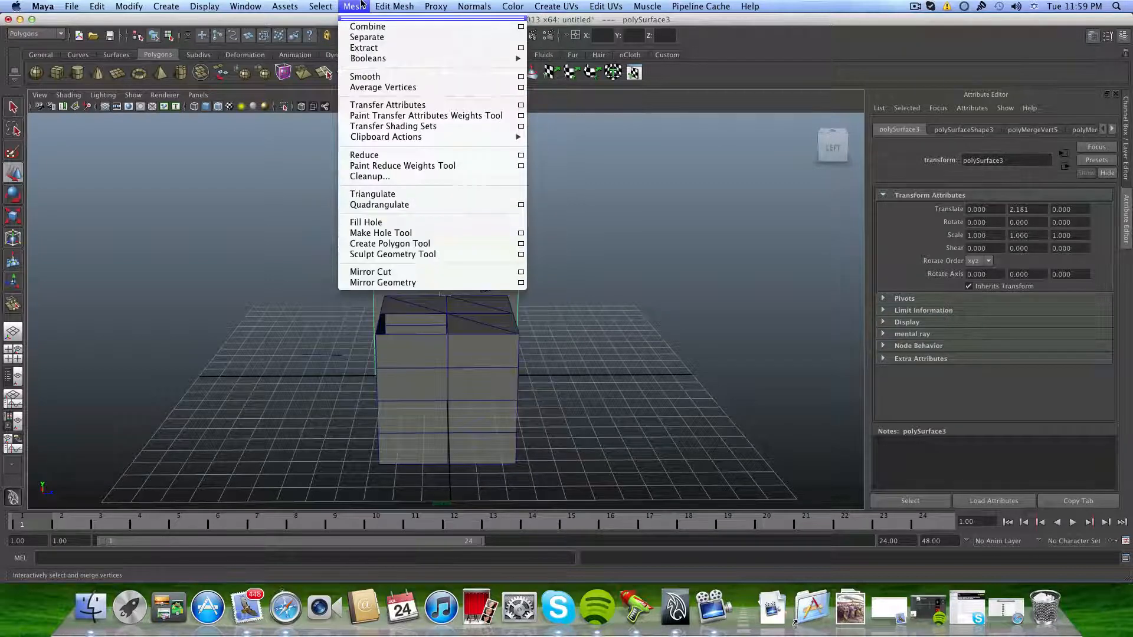
{"action": "left_click", "coordinate": [360, 6]}
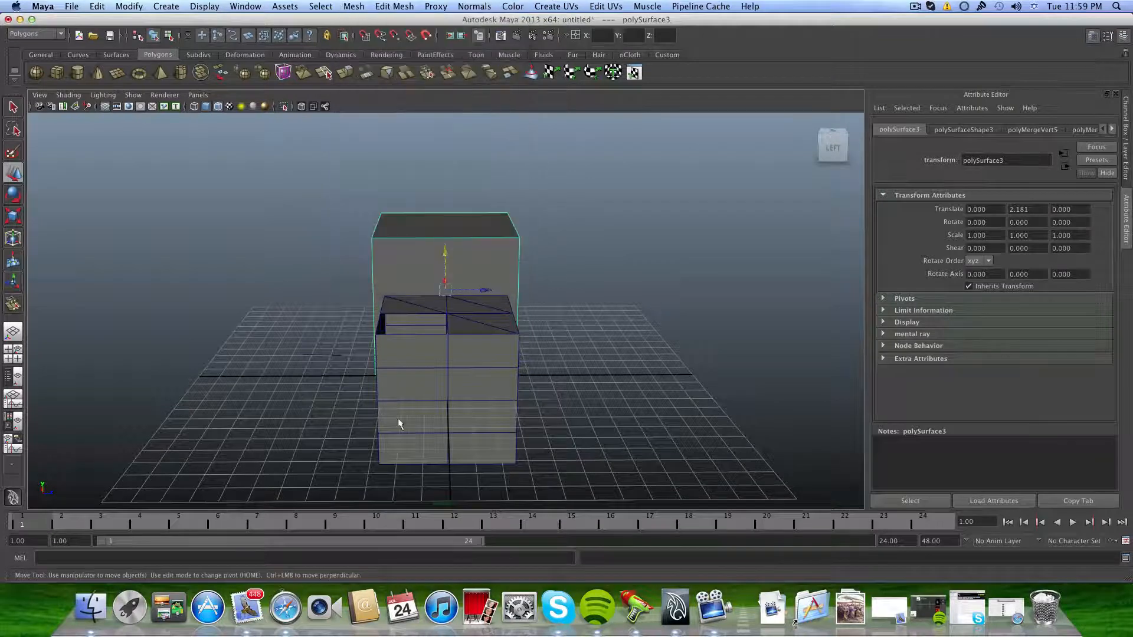
Poke one face in the second row of the subdivided cube's side, splitting it into triangles around a centre vertex.
{"action": "right_click_drag", "start_coordinate": [424, 391], "coordinate": [425, 421]}
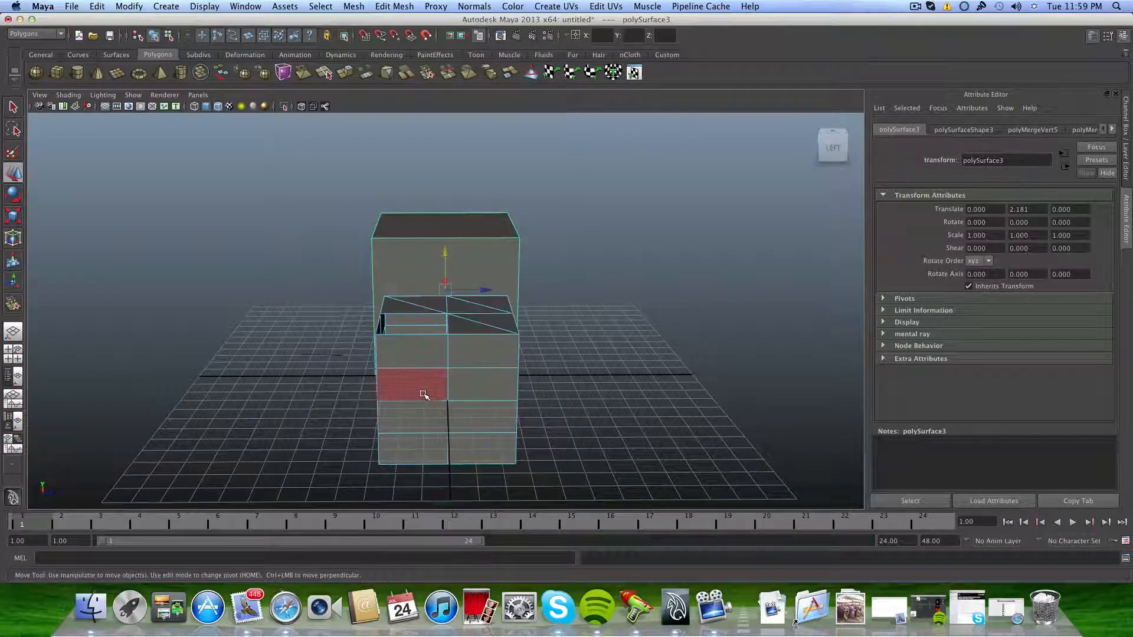
{"action": "left_click", "coordinate": [416, 385]}
{"action": "left_click", "coordinate": [346, 5]}
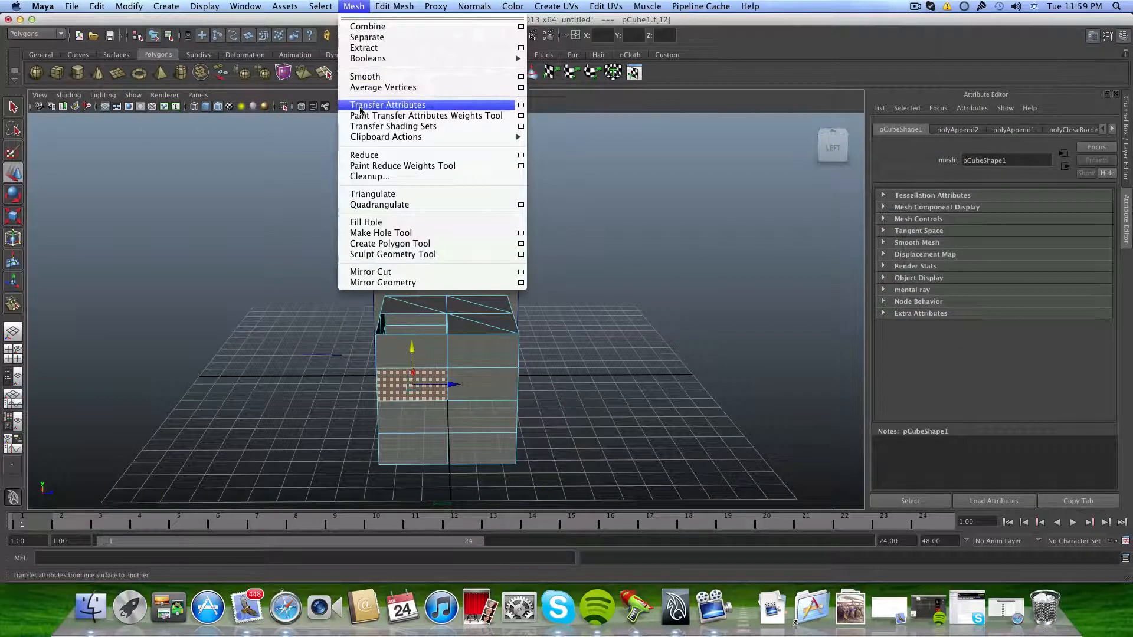
{"action": "mouse_move", "coordinate": [378, 6]}
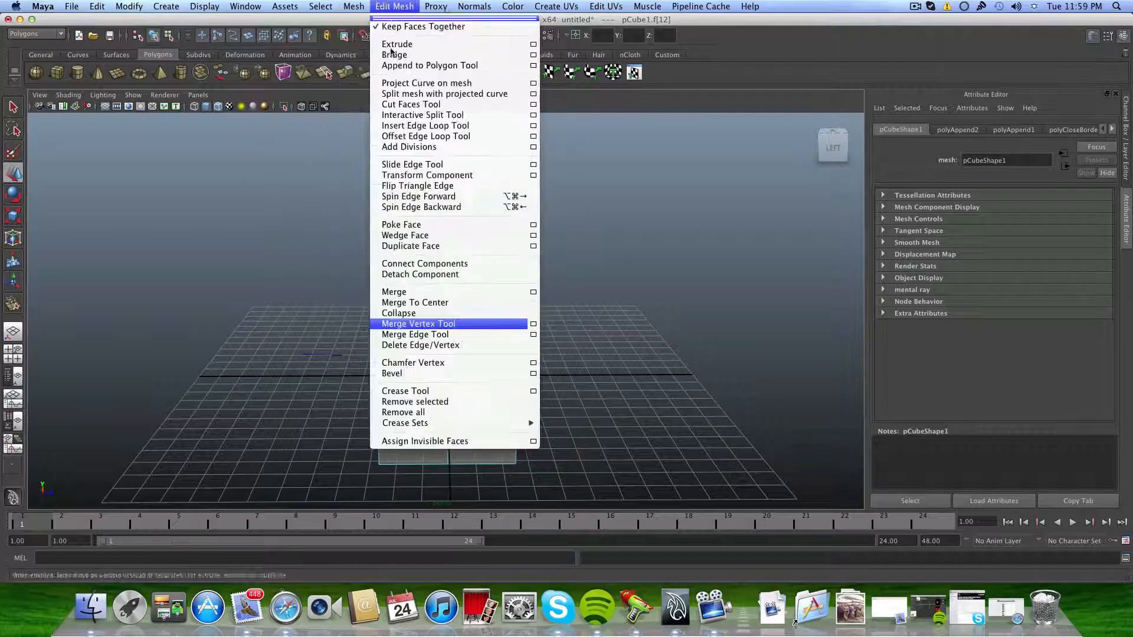
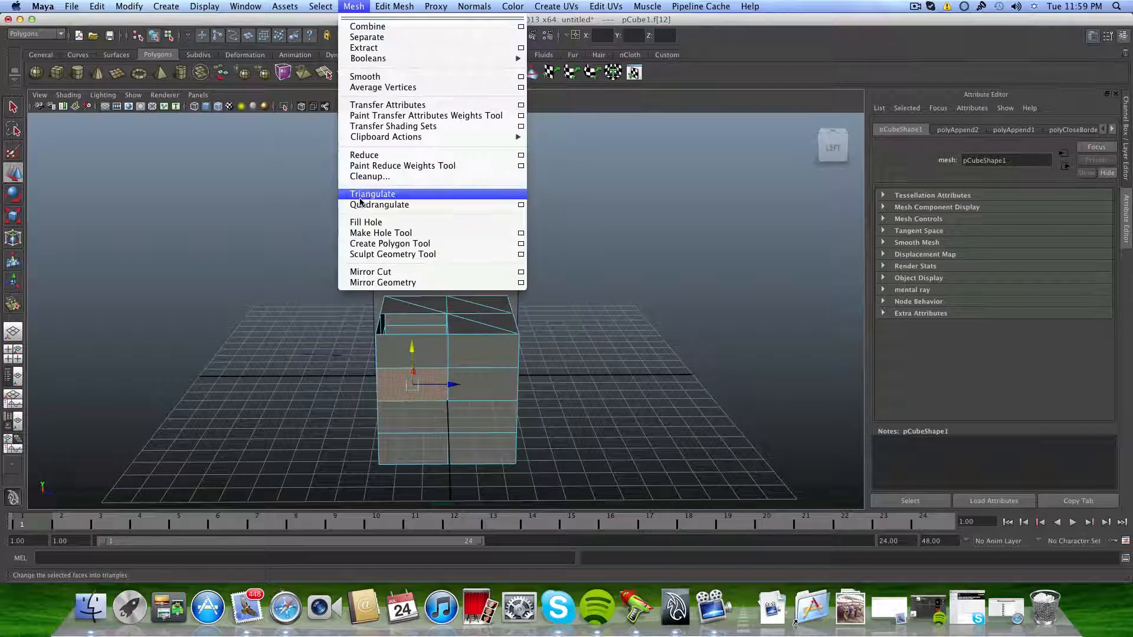
{"action": "left_click", "coordinate": [363, 194]}
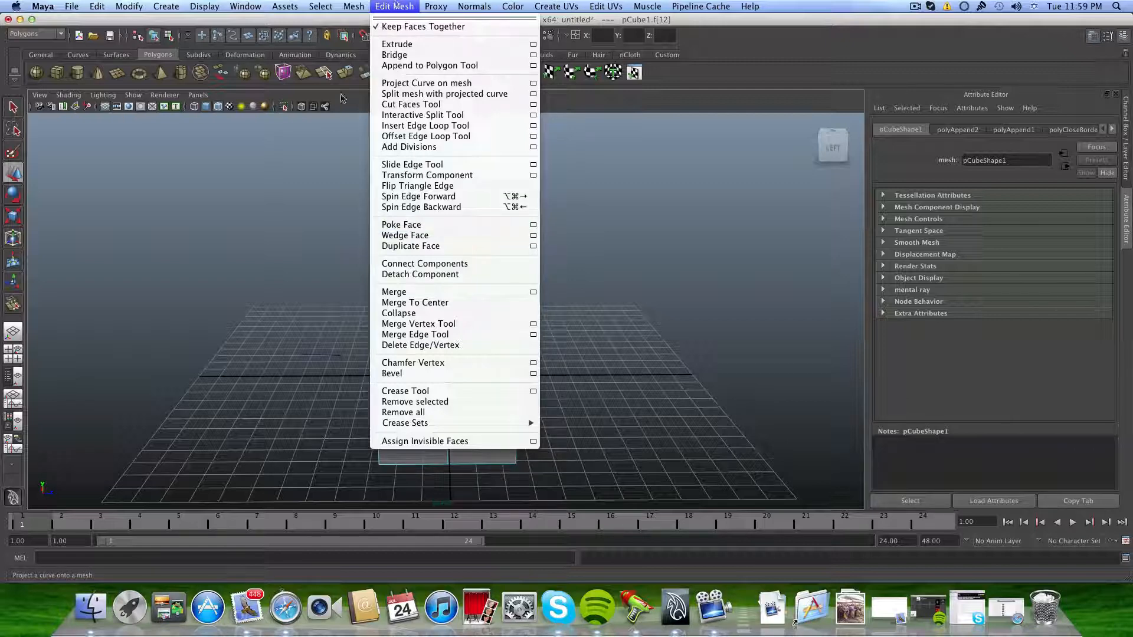
{"action": "left_click", "coordinate": [275, 263]}
{"action": "right_click_drag", "start_coordinate": [329, 285], "coordinate": [282, 286], "text": "alt"}
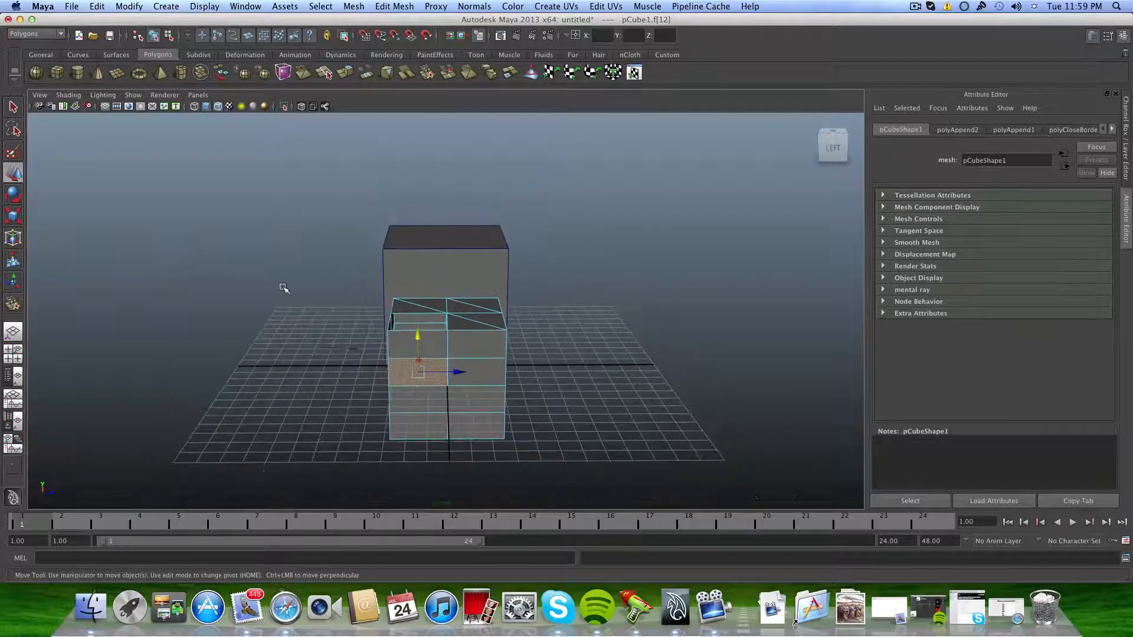
{"action": "left_click", "coordinate": [549, 316]}
{"action": "left_click_drag", "start_coordinate": [547, 317], "coordinate": [381, 260], "text": "alt"}
{"action": "scroll", "coordinate": [381, 259], "scroll_direction": "up", "scroll_amount": 3}
{"action": "left_click", "coordinate": [203, 301]}
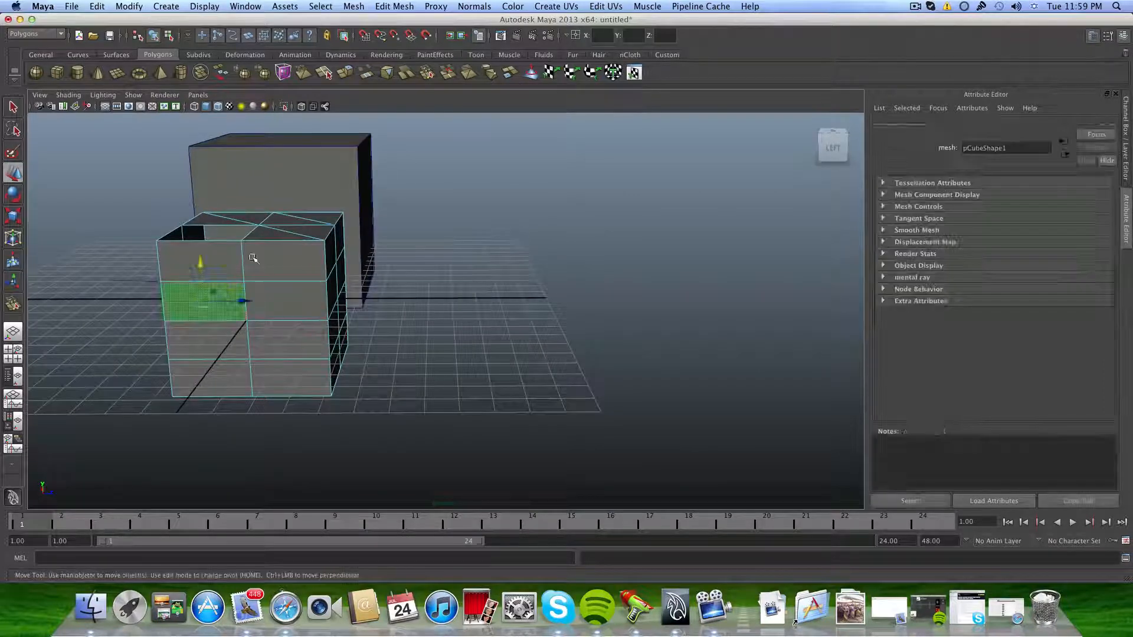
{"action": "left_click", "coordinate": [396, 6]}
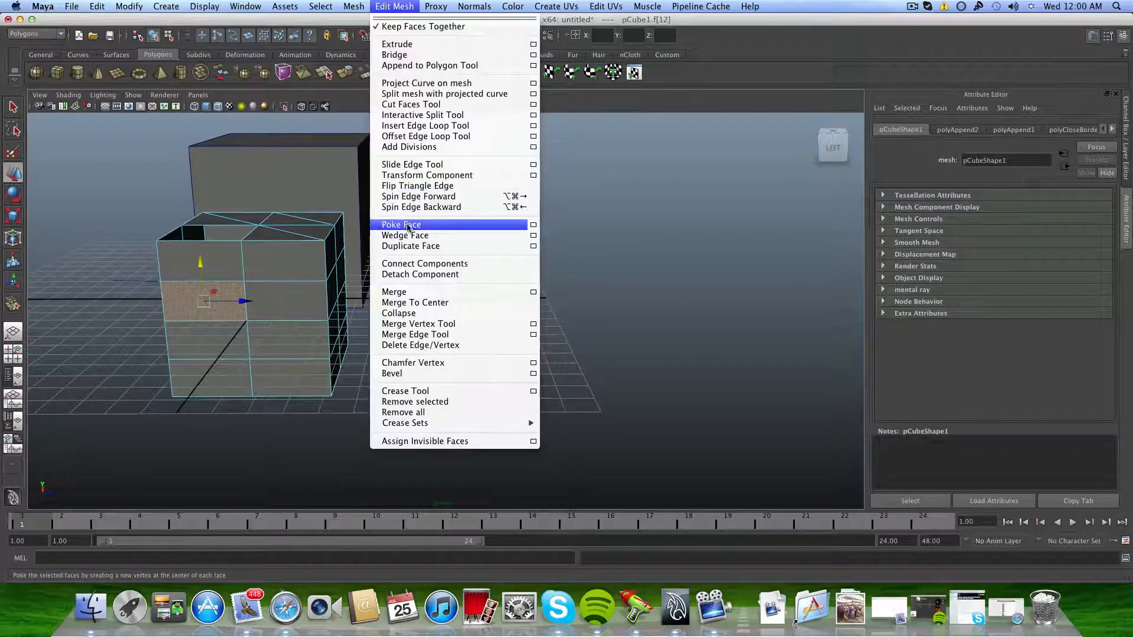
{"action": "left_click", "coordinate": [407, 225]}
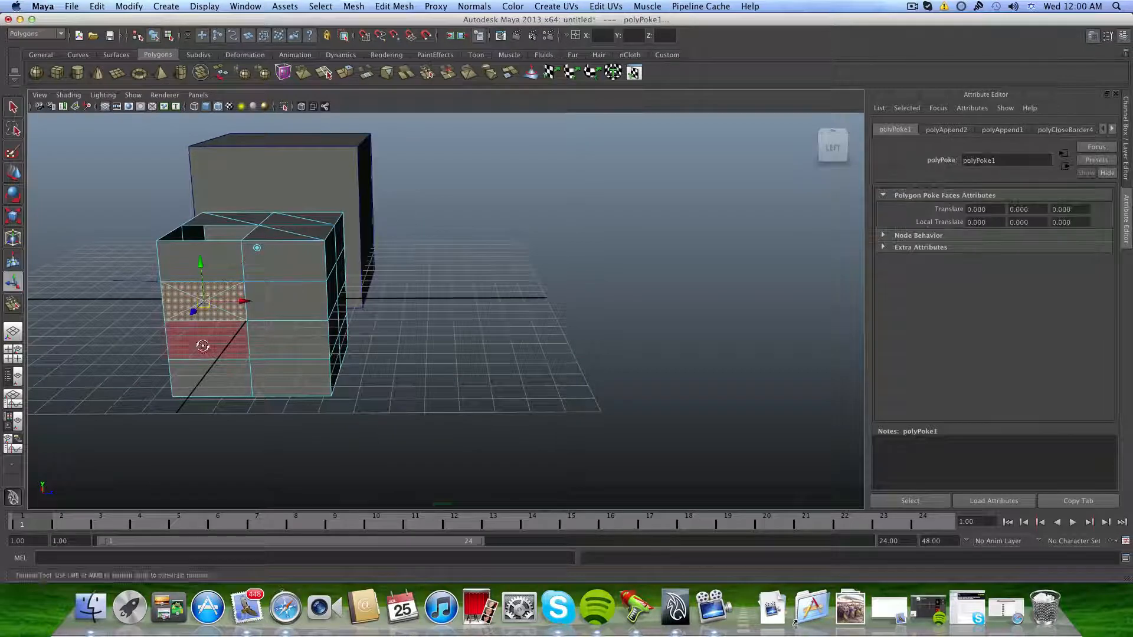
Deselect the poked face and examine its triangles on the subdivided cube from several angles.
{"action": "left_click_drag", "start_coordinate": [236, 330], "coordinate": [289, 298], "text": "alt"}
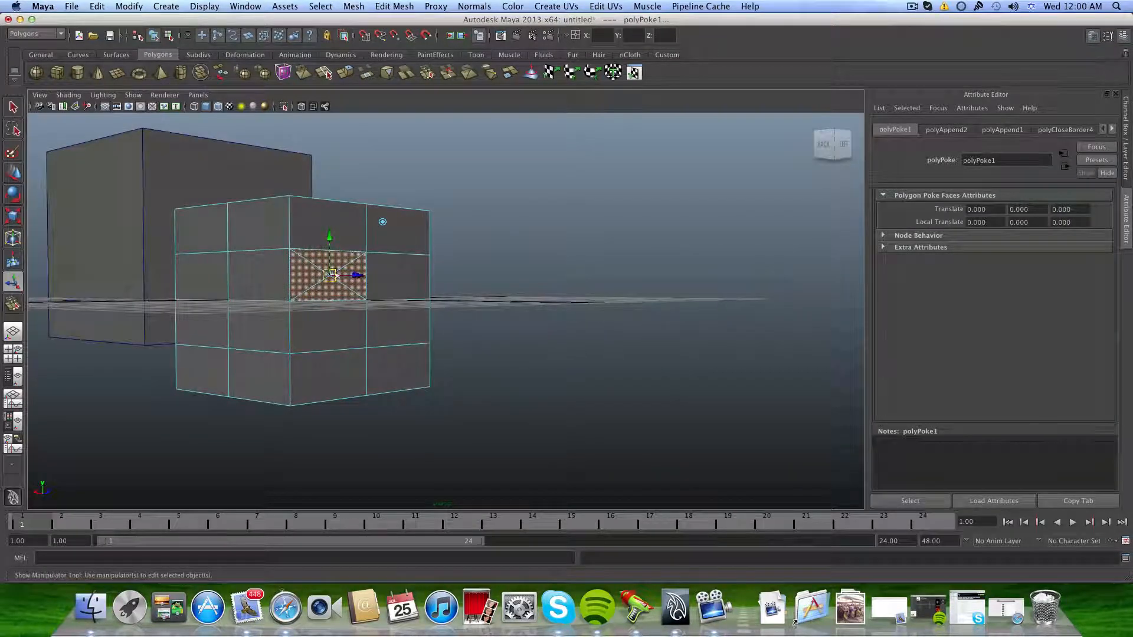
{"action": "scroll", "coordinate": [286, 317], "scroll_direction": "up", "scroll_amount": 5}
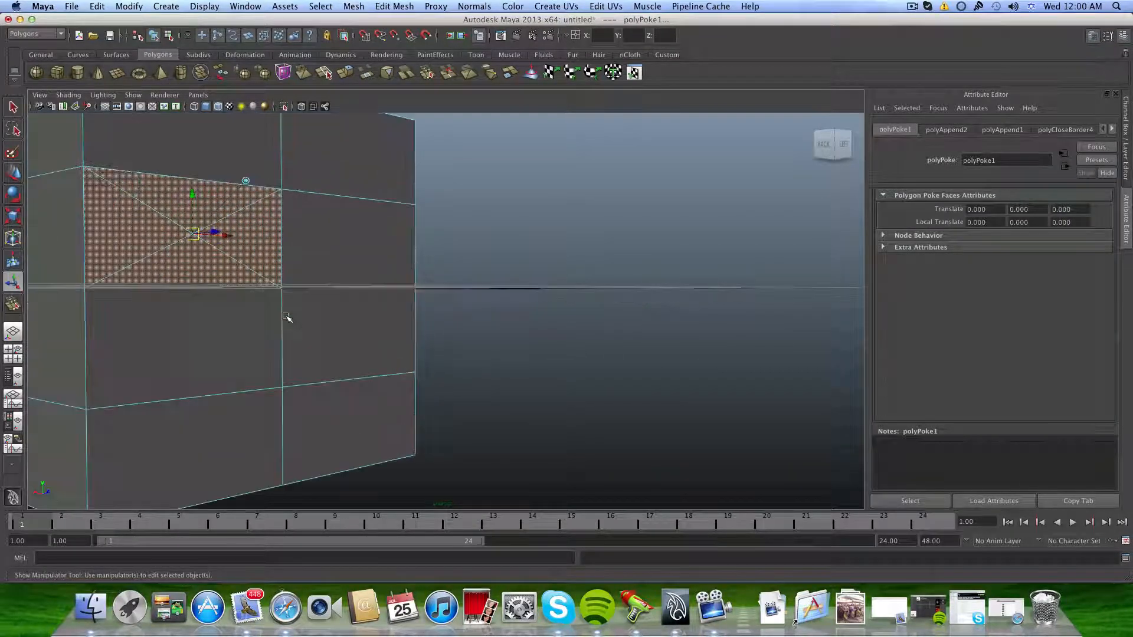
{"action": "middle_click_drag", "start_coordinate": [286, 316], "coordinate": [389, 355], "text": "alt"}
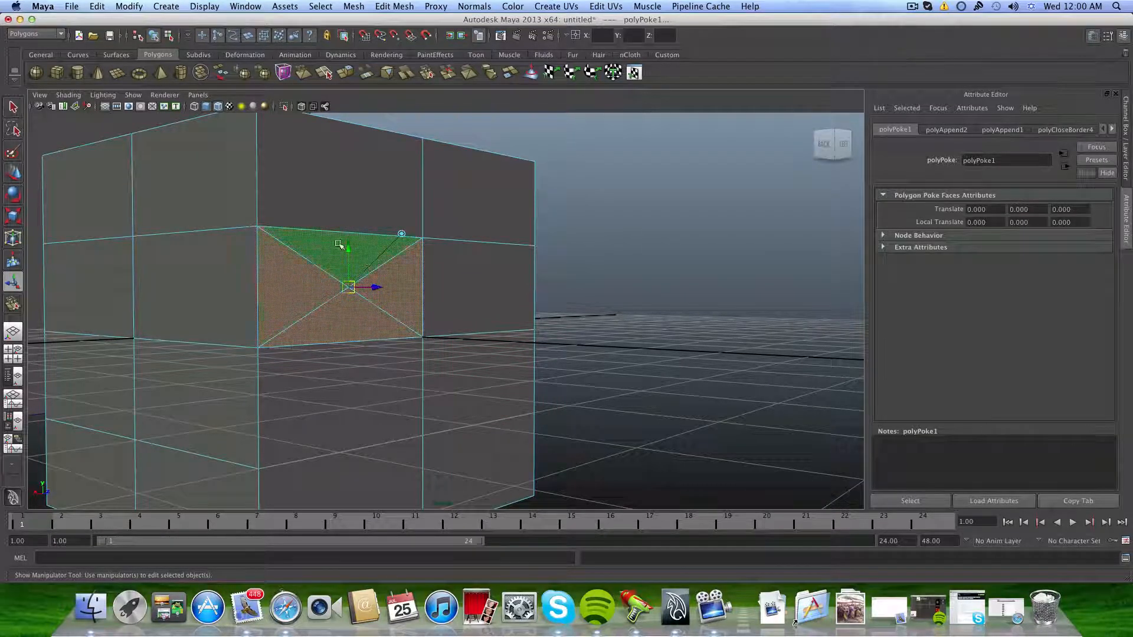
{"action": "left_click", "coordinate": [628, 288]}
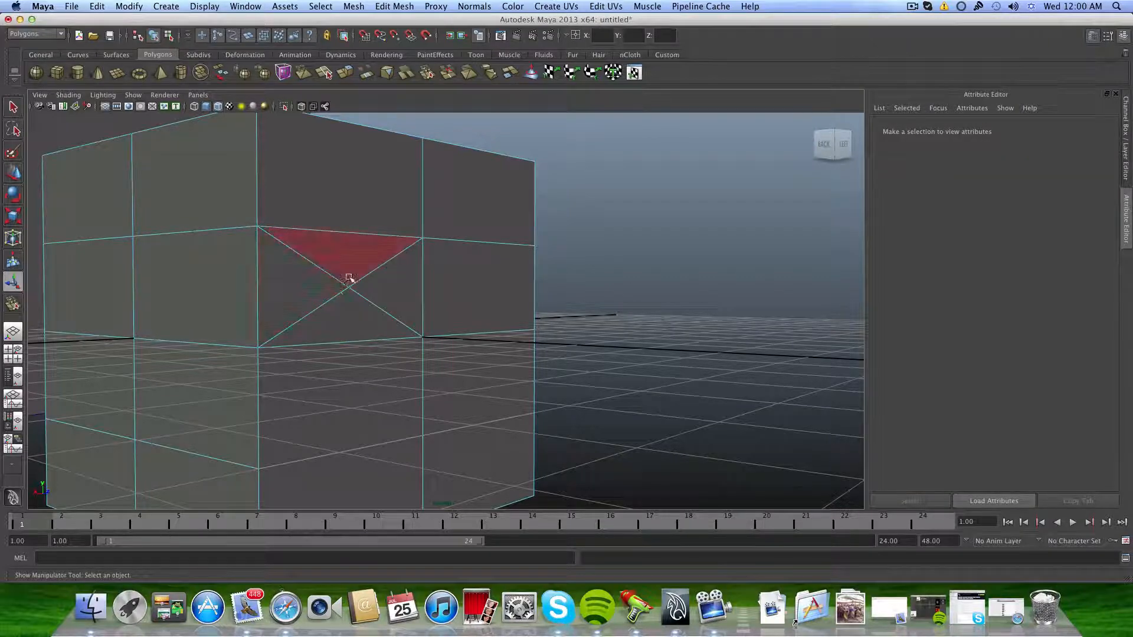
{"action": "mouse_move", "coordinate": [327, 286]}
{"action": "left_mouse_down", "text": "alt"}
{"action": "mouse_move", "coordinate": [342, 297]}
{"action": "mouse_move", "coordinate": [301, 285]}
{"action": "mouse_move", "coordinate": [326, 293]}
{"action": "left_mouse_up", "text": "alt"}
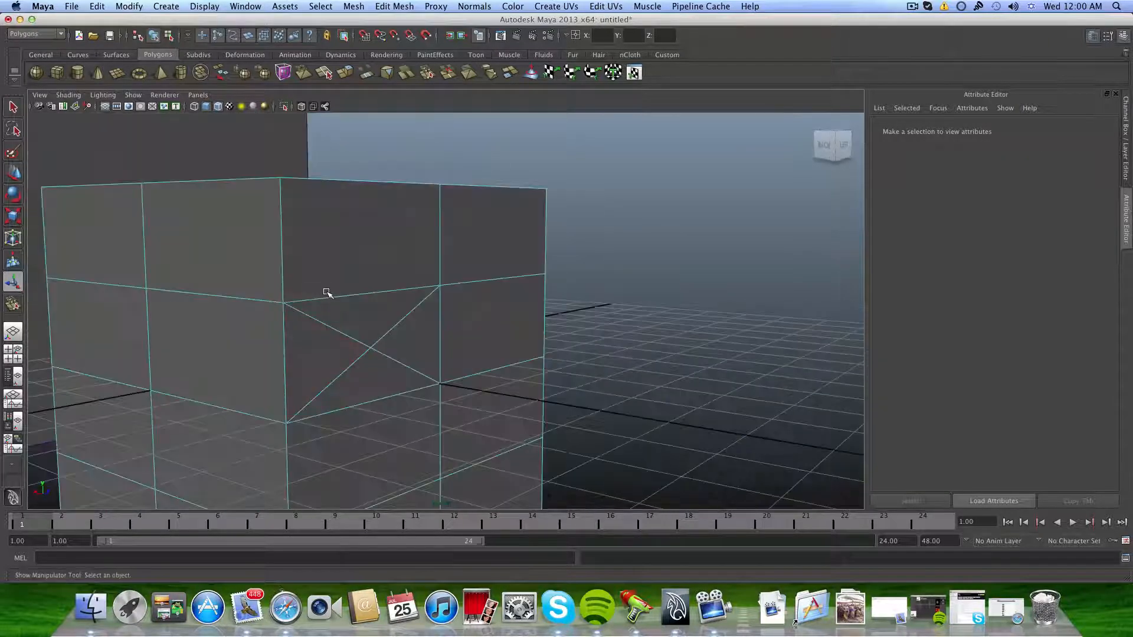
{"action": "middle_click_drag", "start_coordinate": [326, 294], "coordinate": [296, 308], "text": "alt"}
{"action": "scroll", "coordinate": [268, 287], "scroll_direction": "down", "scroll_amount": 5}
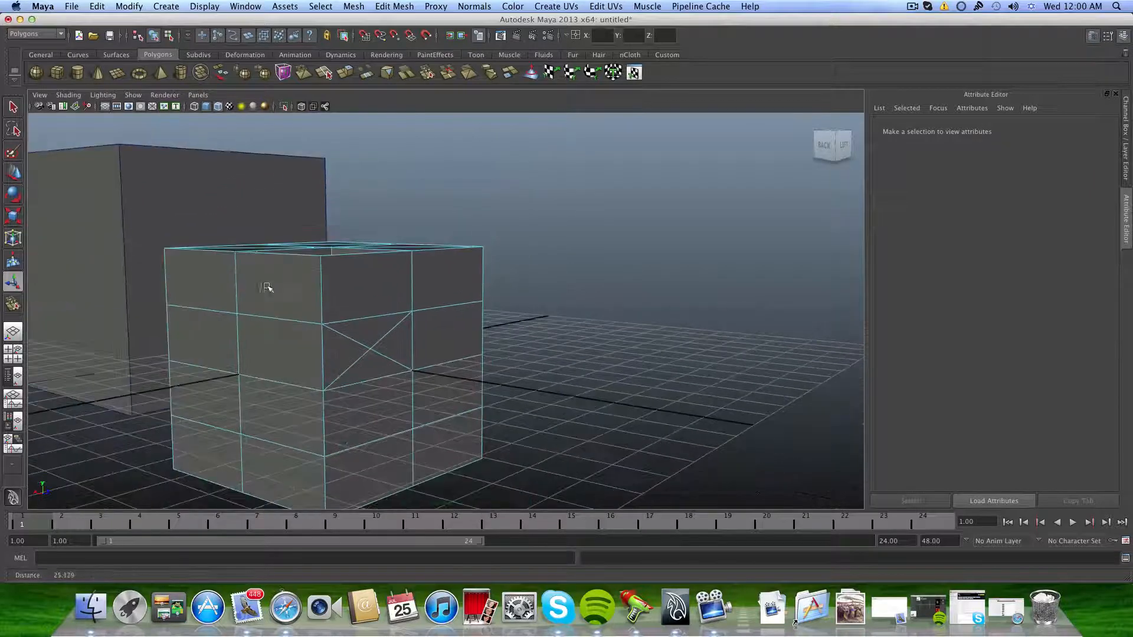
{"action": "left_click", "coordinate": [394, 6]}
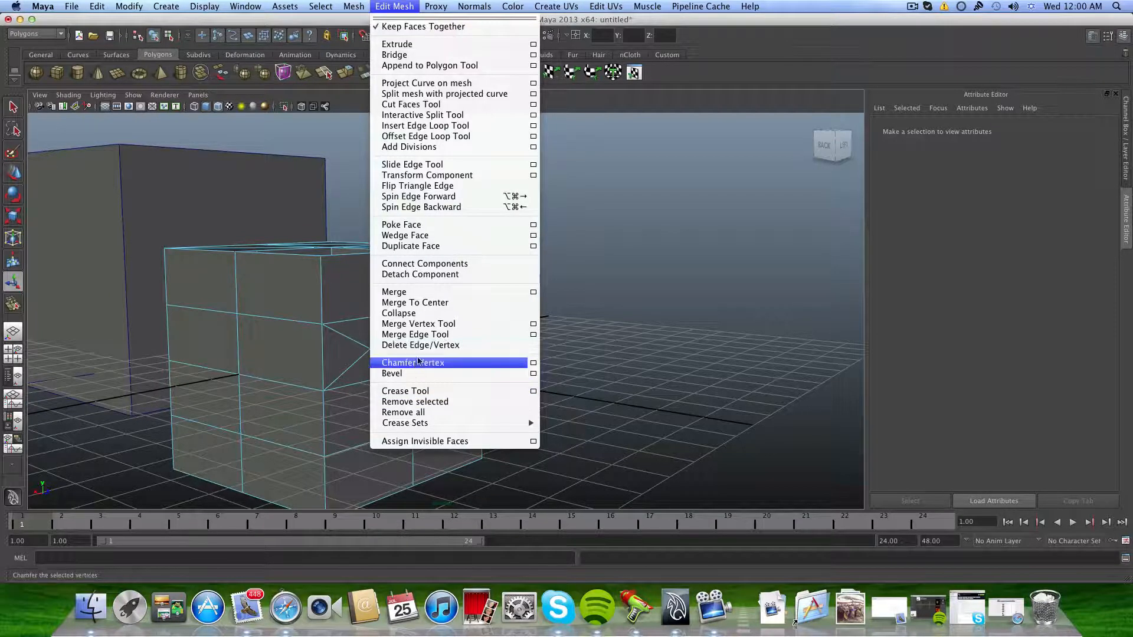
{"action": "left_click", "coordinate": [655, 302]}
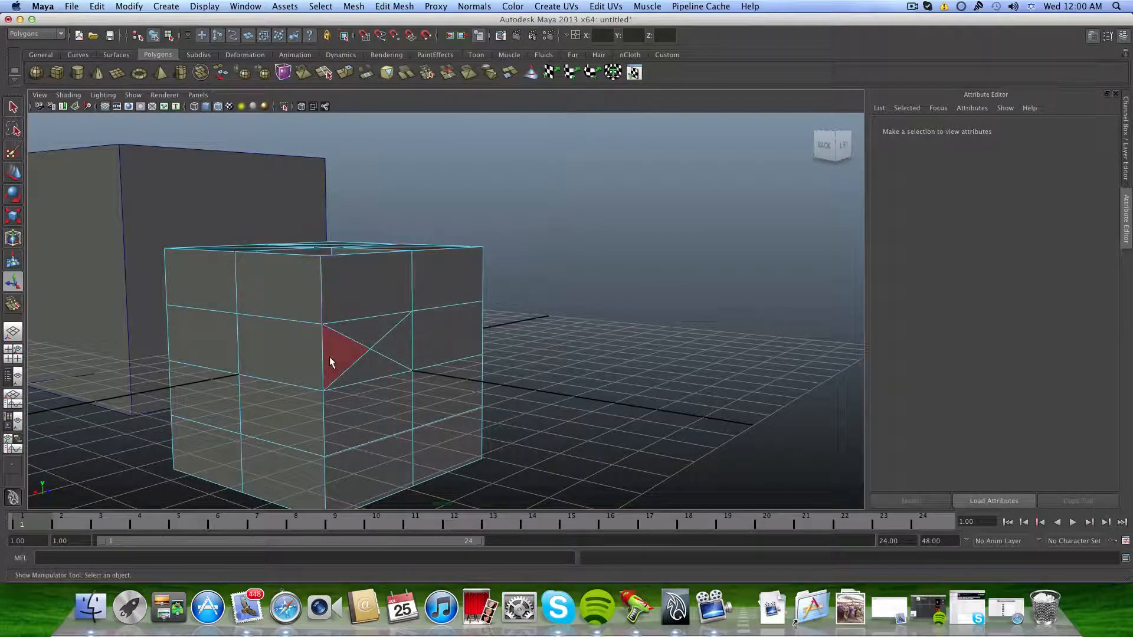
Select the whole subdivided cube, duplicate it and move the copy to about -7.9 on Z.
{"action": "left_click_drag", "start_coordinate": [329, 357], "coordinate": [342, 364], "text": "alt"}
{"action": "right_click_drag", "start_coordinate": [494, 348], "coordinate": [390, 339], "text": "alt"}
{"action": "middle_click_drag", "start_coordinate": [390, 340], "coordinate": [425, 365], "text": "alt"}
{"action": "right_click_drag", "start_coordinate": [426, 365], "coordinate": [374, 355], "text": "alt"}
{"action": "left_click_drag", "start_coordinate": [374, 355], "coordinate": [362, 324], "text": "alt"}
{"action": "left_click", "coordinate": [352, 327]}
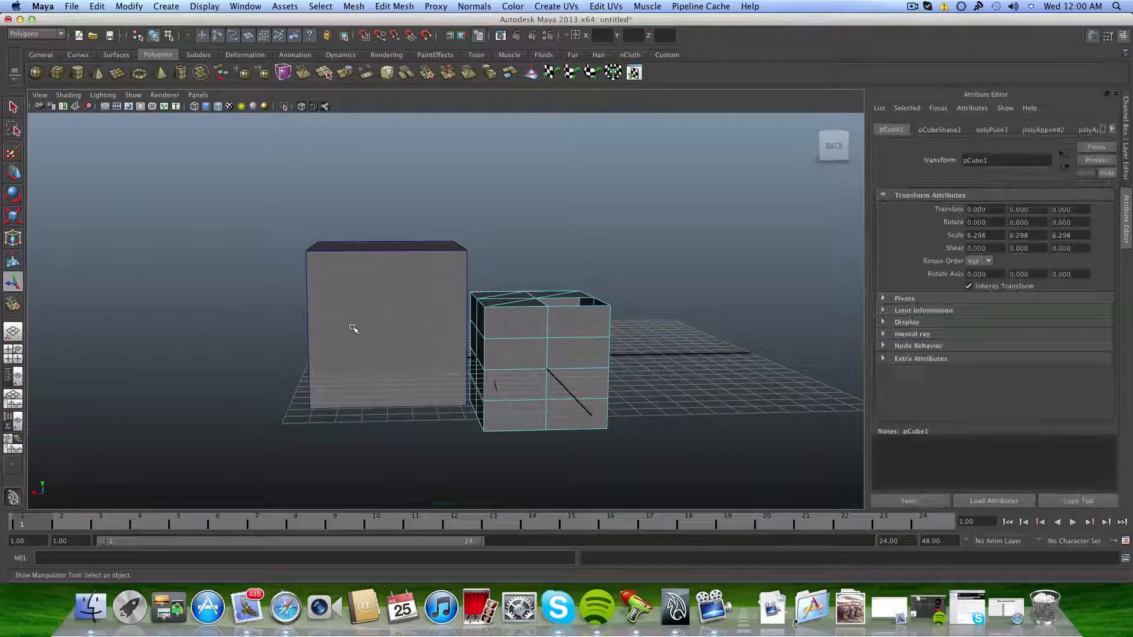
{"action": "left_click_drag", "start_coordinate": [541, 376], "coordinate": [392, 366], "text": "alt"}
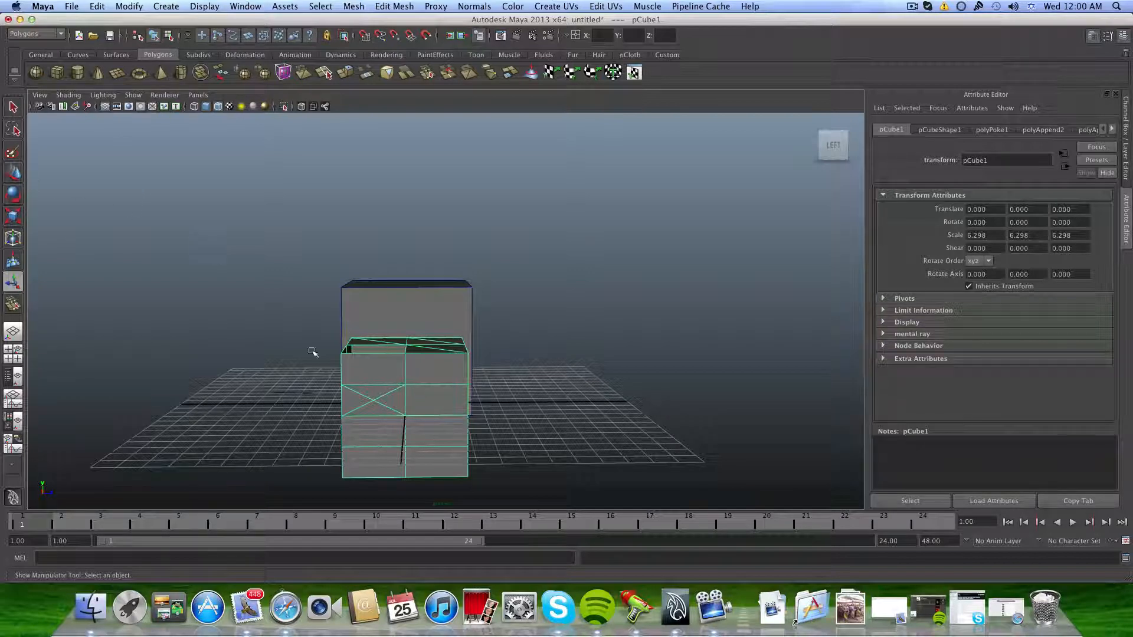
{"action": "left_click", "coordinate": [14, 173]}
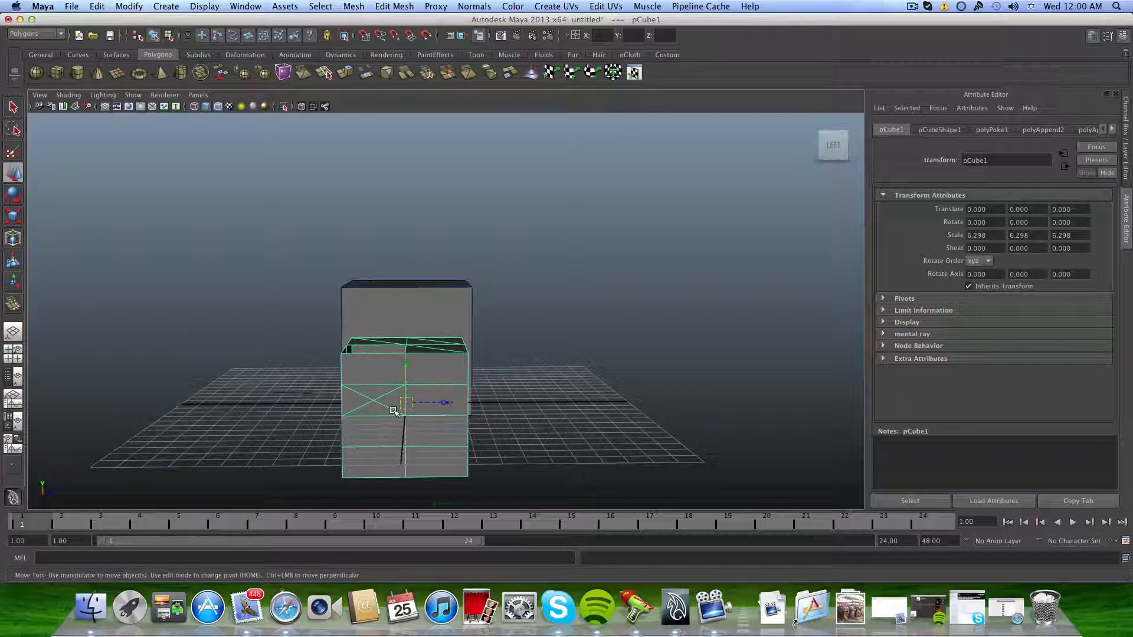
{"action": "key", "text": "ctrl+d"}
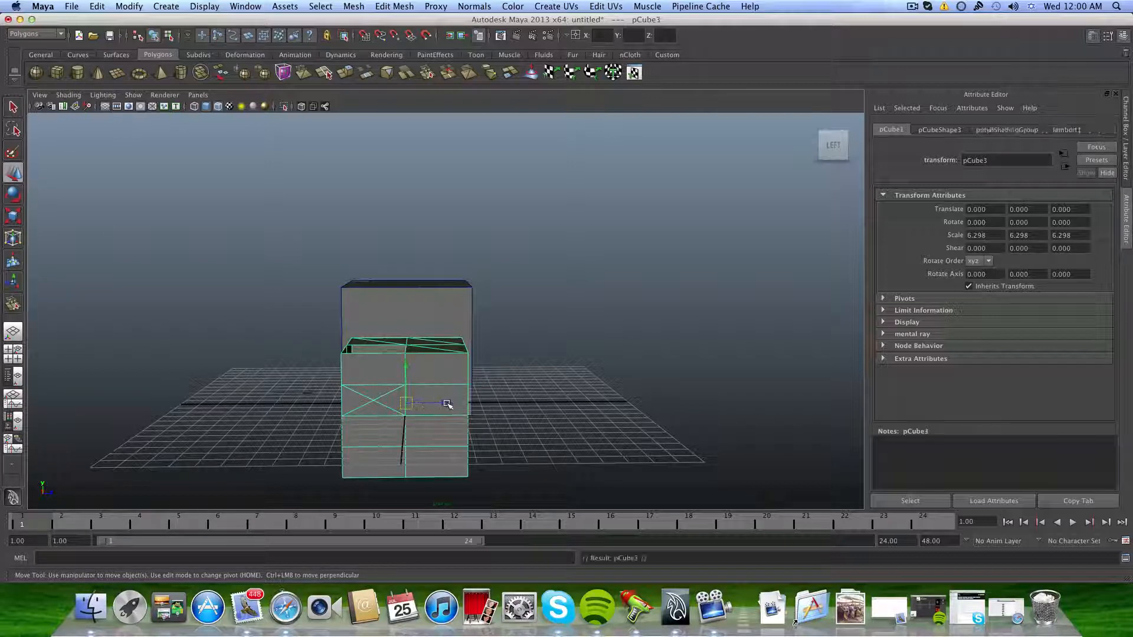
{"action": "left_click_drag", "start_coordinate": [449, 404], "coordinate": [302, 393]}
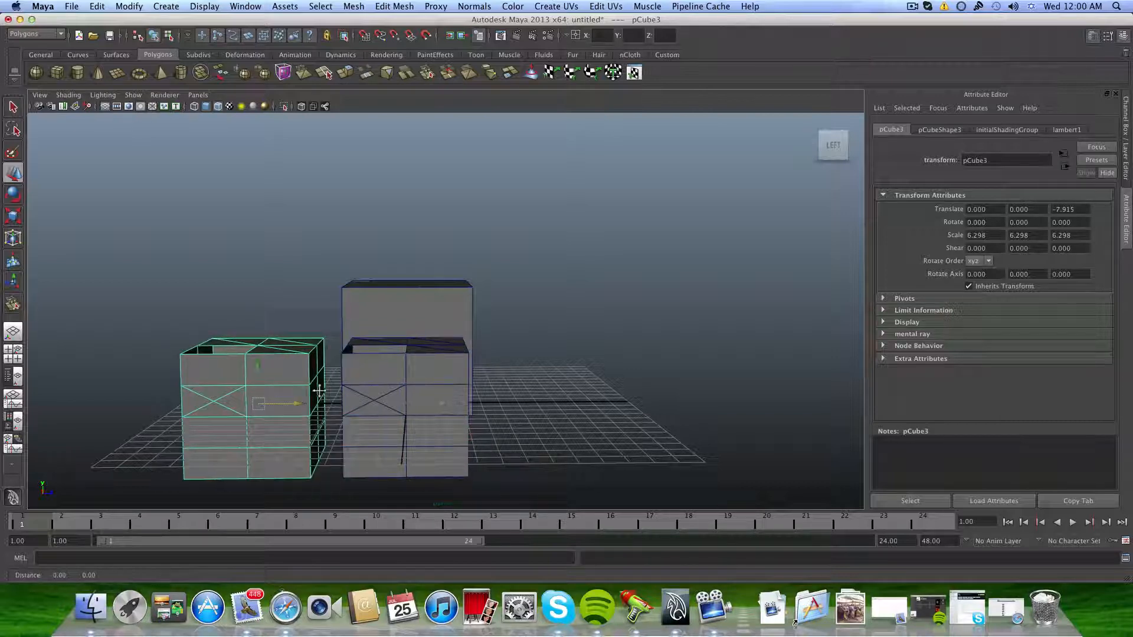
Duplicate the copied cube and move the new copy further along the row to about -15.4 on Z.
{"action": "key", "text": "f"}
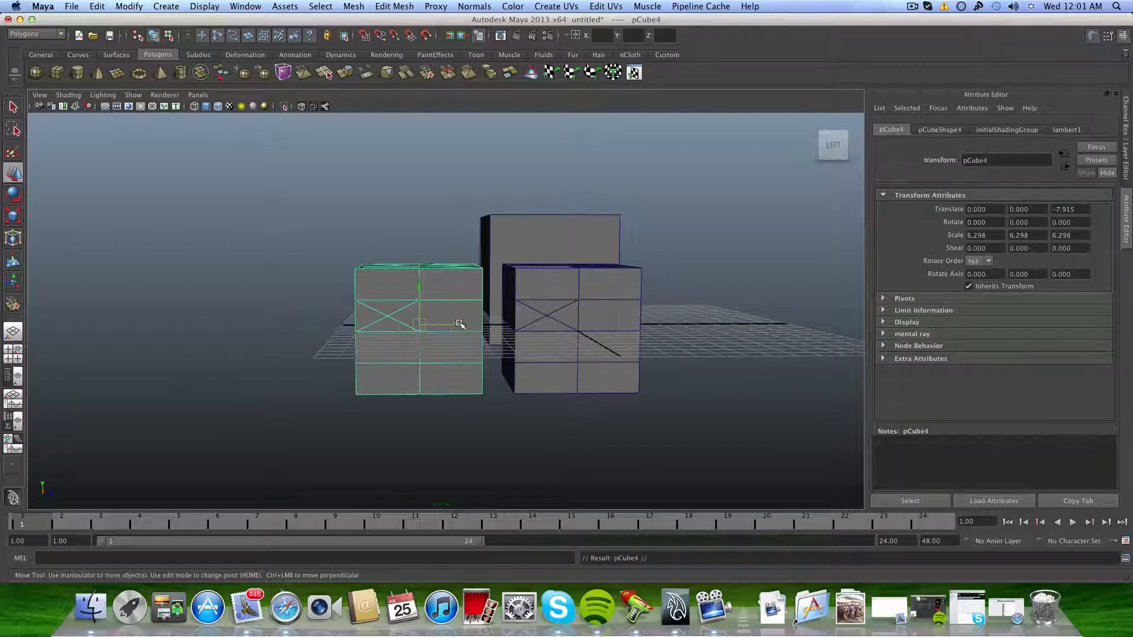
{"action": "key", "text": "ctrl+d"}
{"action": "left_click_drag", "start_coordinate": [463, 324], "coordinate": [319, 327]}
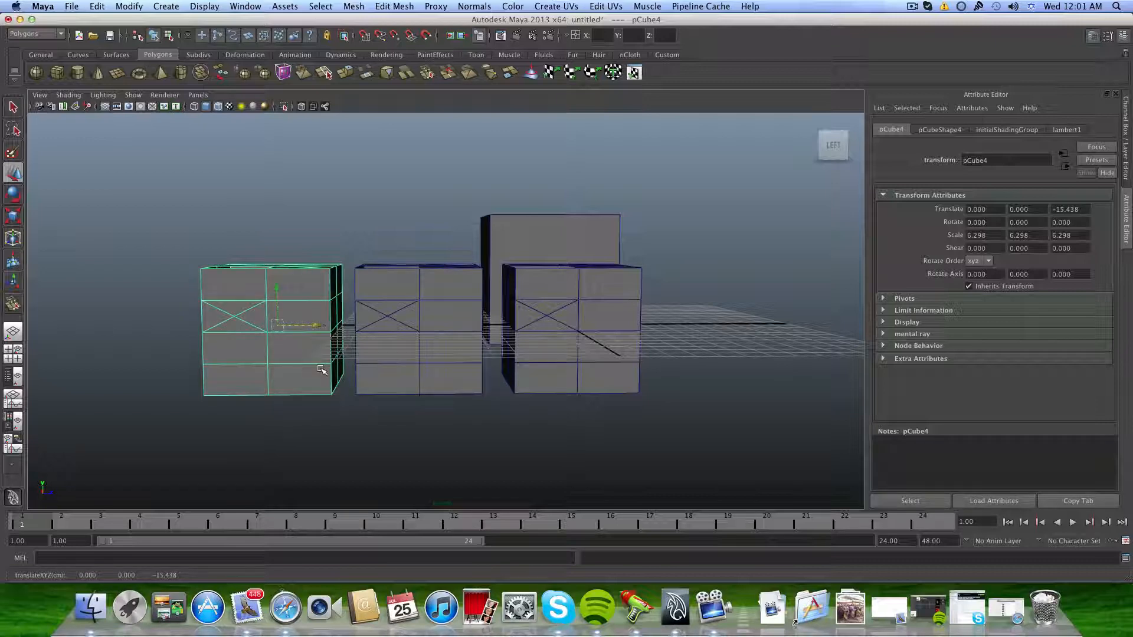
Duplicate the end cube and move the copy sideways to about 7.9 on X, starting a perpendicular row.
{"action": "key", "text": "f"}
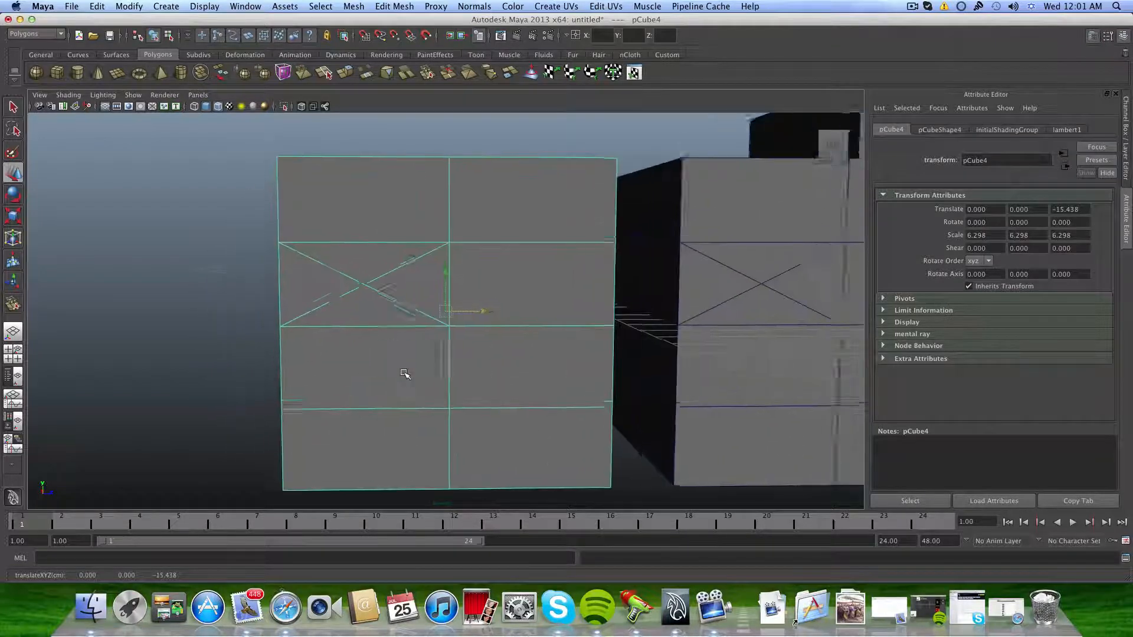
{"action": "left_click_drag", "start_coordinate": [405, 374], "coordinate": [468, 366], "text": "alt"}
{"action": "right_click_drag", "start_coordinate": [500, 365], "coordinate": [424, 366], "text": "alt"}
{"action": "left_click_drag", "start_coordinate": [425, 367], "coordinate": [381, 373], "text": "alt"}
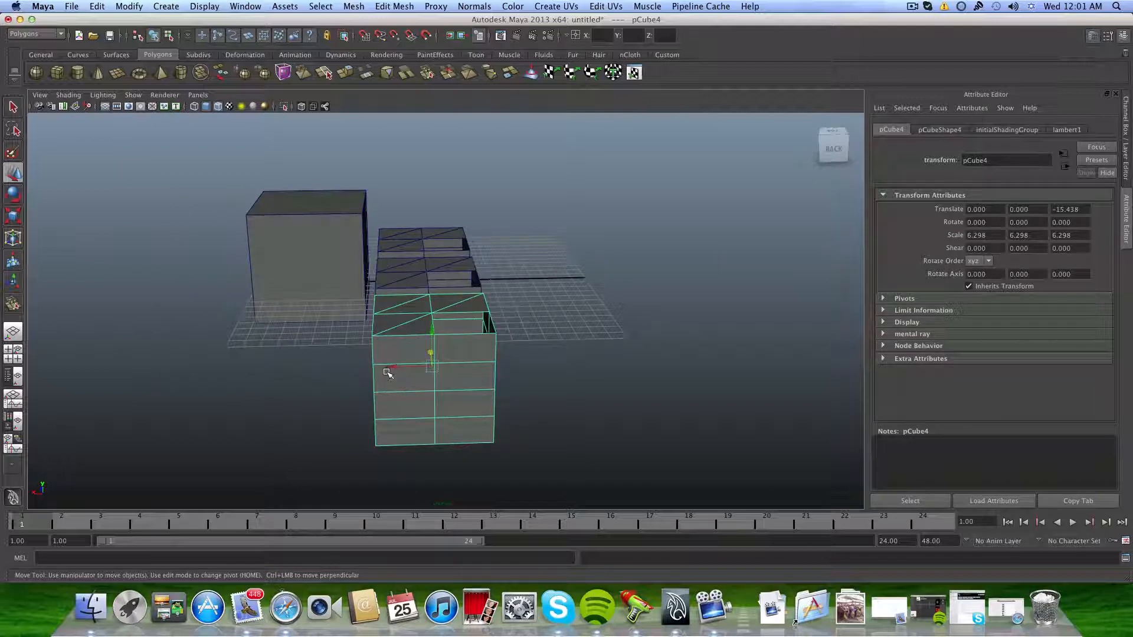
{"action": "key", "text": "ctrl+d"}
{"action": "left_click_drag", "start_coordinate": [389, 372], "coordinate": [248, 367]}
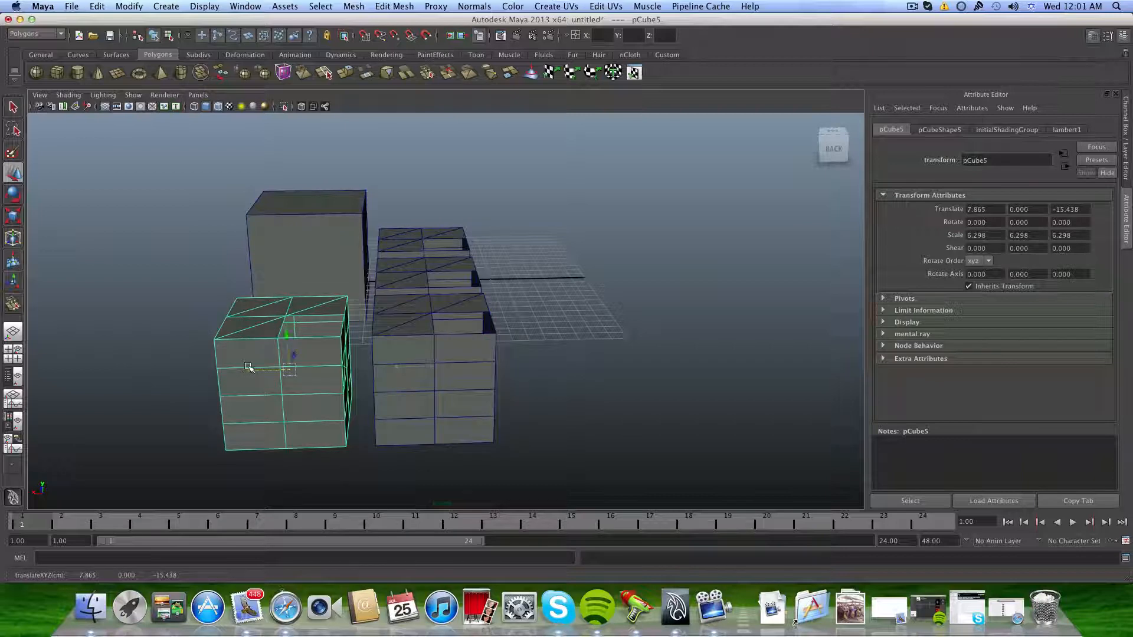
Add two more cube duplicates along the X row, placing the outermost one at about 23 on X.
{"action": "key", "text": "ctrl+f"}
{"action": "left_click_drag", "start_coordinate": [258, 367], "coordinate": [2, 386]}
{"action": "key", "text": "ctrl+d"}
{"action": "key", "text": "ctrl+d"}
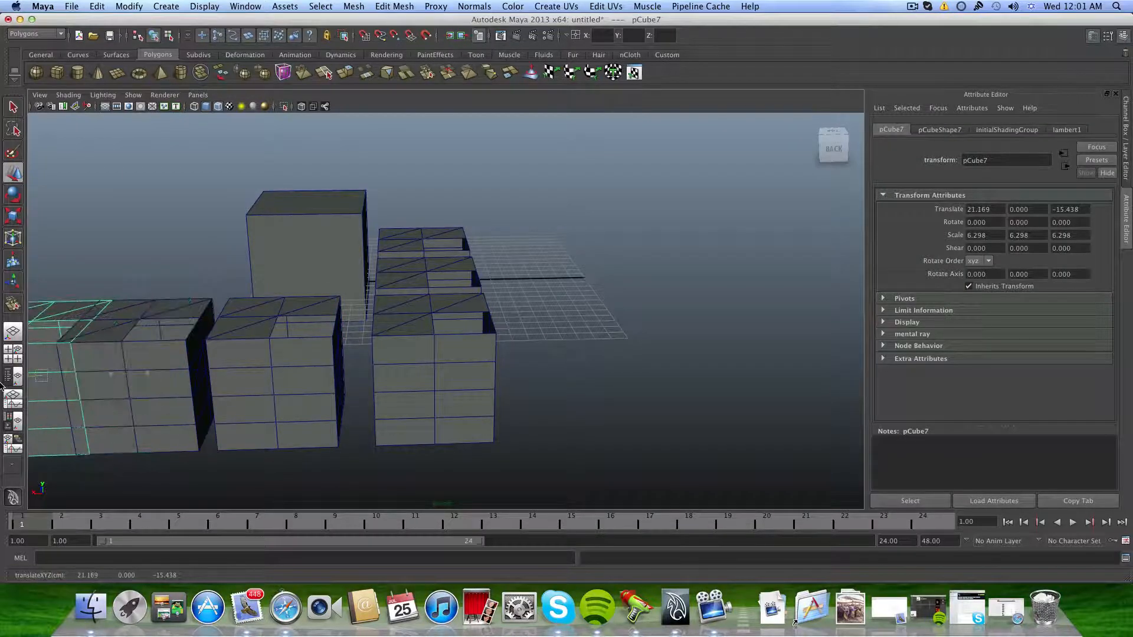
{"action": "scroll", "coordinate": [153, 390], "scroll_direction": "down", "scroll_amount": 5}
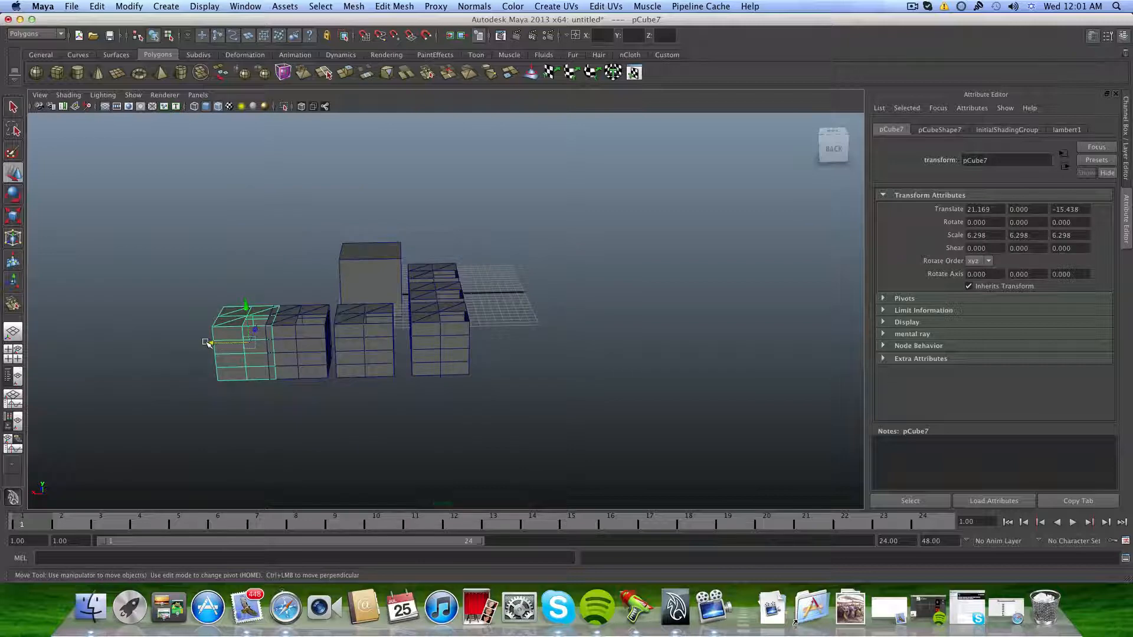
{"action": "left_click_drag", "start_coordinate": [211, 343], "coordinate": [191, 344]}
{"action": "scroll", "coordinate": [244, 348], "scroll_direction": "up", "scroll_amount": 1}
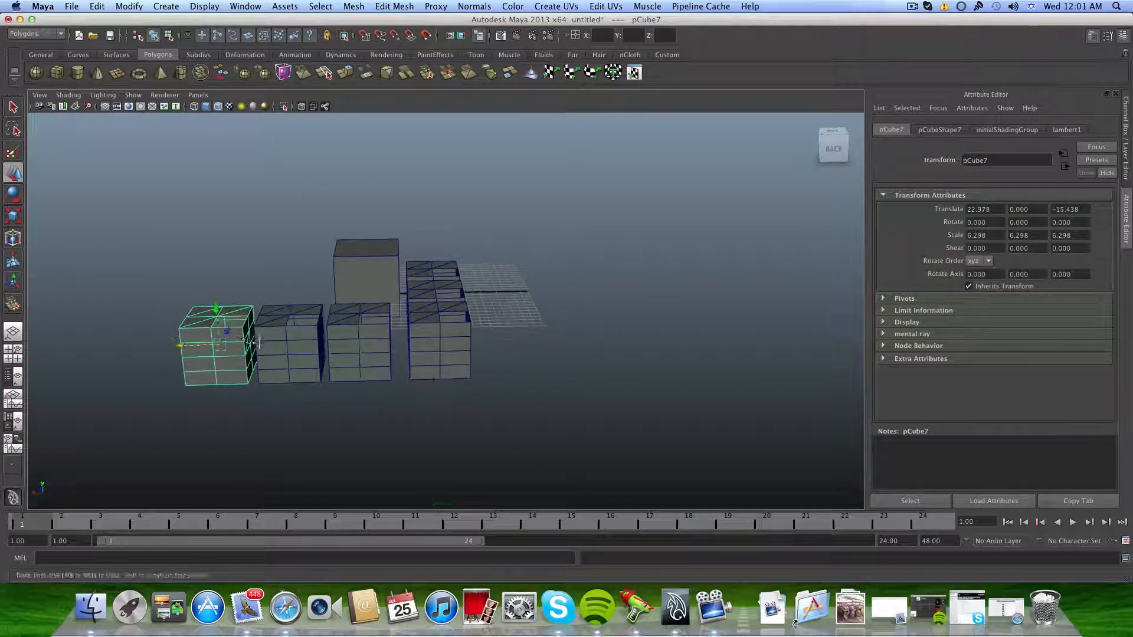
Duplicate the end cube of the X row and move the copy to about 30 on X.
{"action": "middle_click_drag", "start_coordinate": [243, 349], "coordinate": [348, 346], "text": "alt"}
{"action": "key", "text": "ctrl+d"}
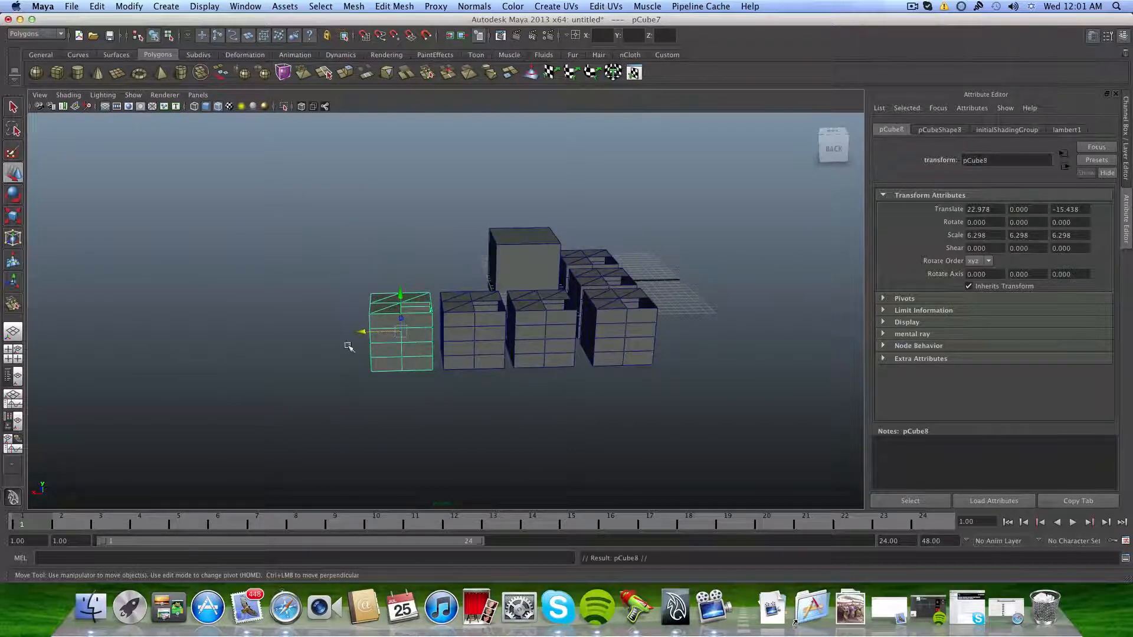
{"action": "left_click_drag", "start_coordinate": [361, 331], "coordinate": [293, 340]}
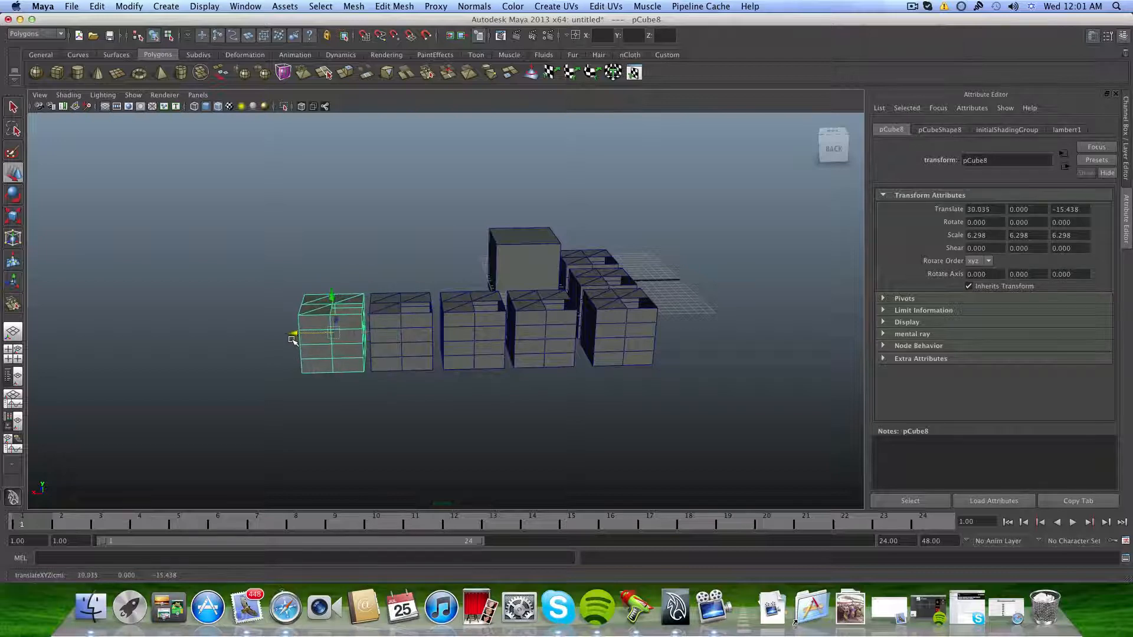
{"action": "key", "text": "s"}
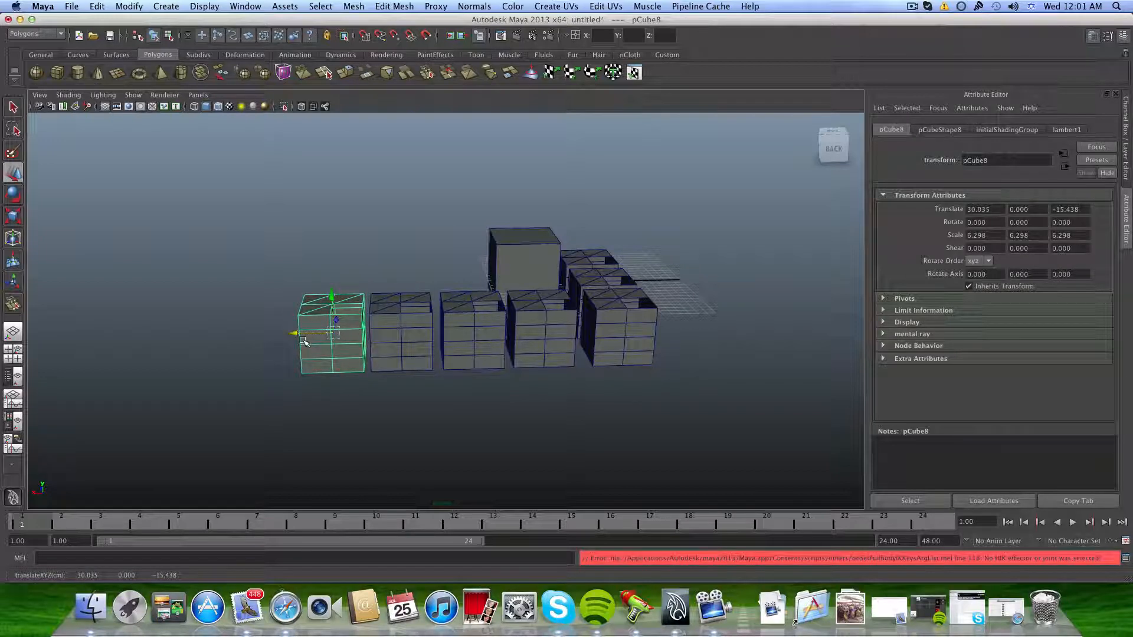
{"action": "key", "text": "space"}
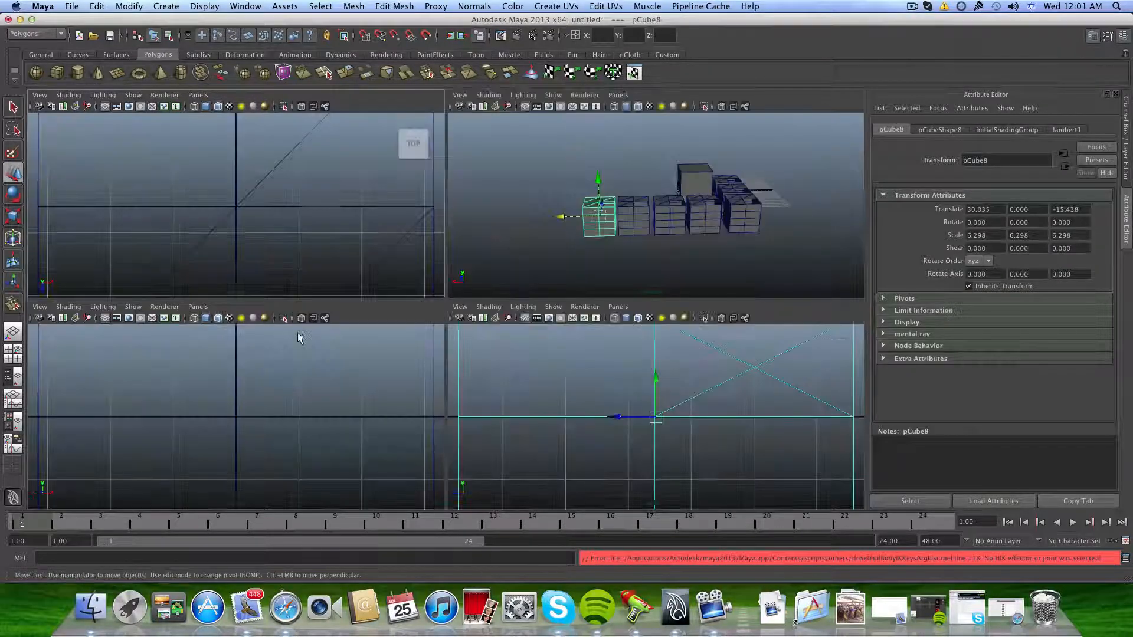
{"action": "key", "text": "space"}
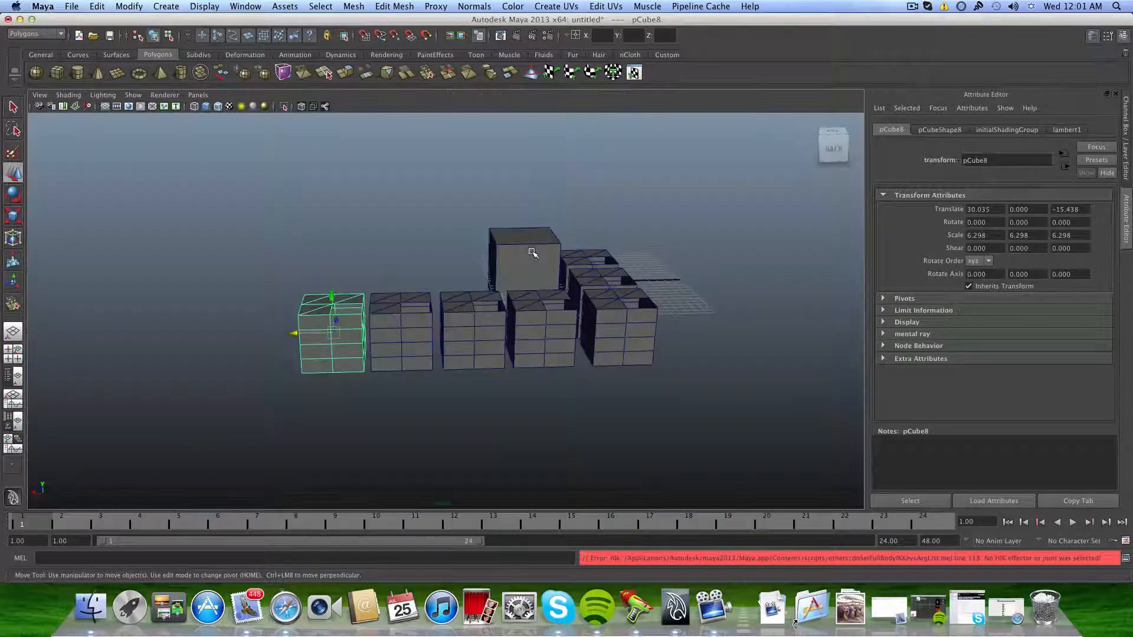
Undo all the duplications and moves of the subdivided cube, back to the single original.
{"action": "key", "text": "z"}
{"action": "key", "text": "z"}
{"action": "key", "text": "z"}
{"action": "key", "text": "z"}
{"action": "key", "text": "z"}
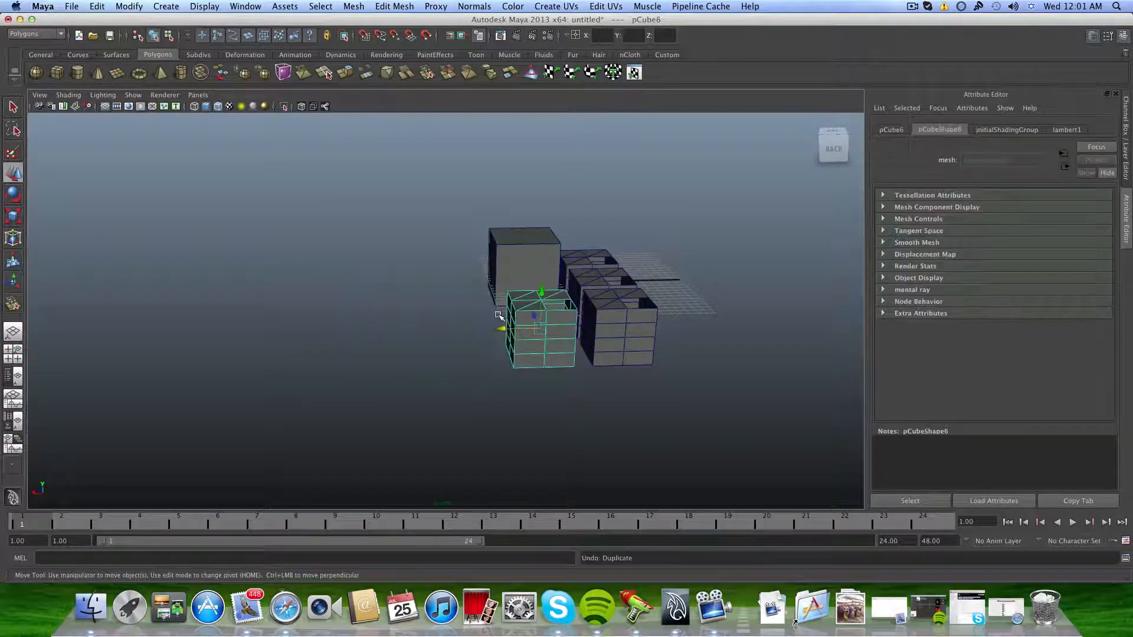
{"action": "key", "text": "z"}
{"action": "key", "text": "z"}
{"action": "key", "text": "z"}
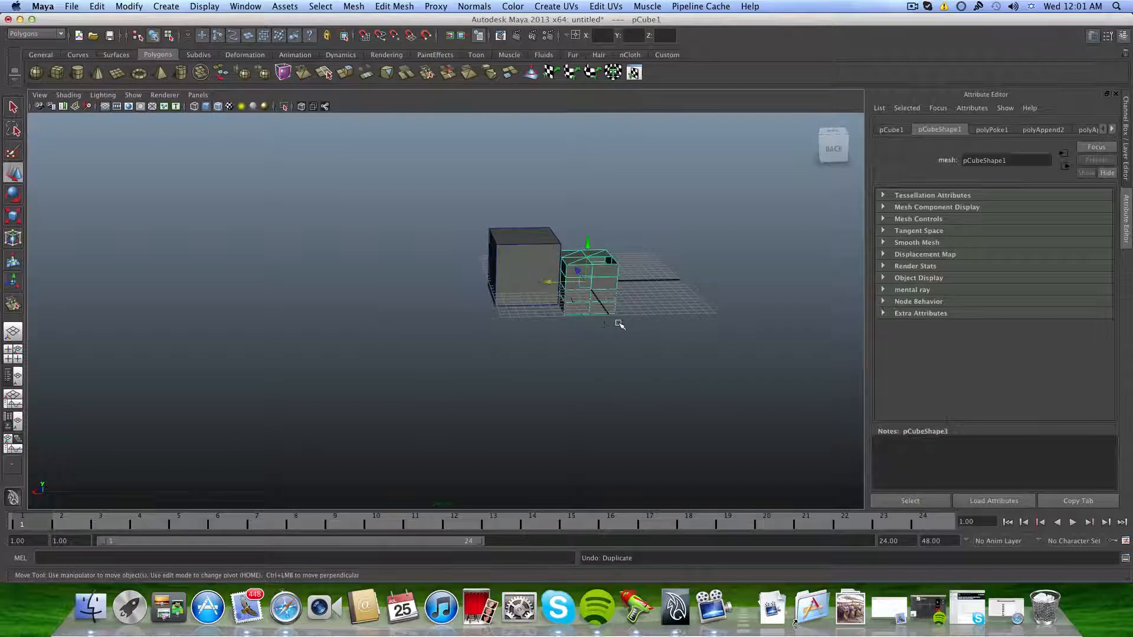
Duplicate the subdivided cube four times along Z, placing the outermost copy at about 26.6.
{"action": "left_click_drag", "start_coordinate": [615, 324], "coordinate": [690, 316], "text": "alt"}
{"action": "key", "text": "ctrl+d"}
{"action": "key", "text": "ctrl+d"}
{"action": "key", "text": "ctrl+d"}
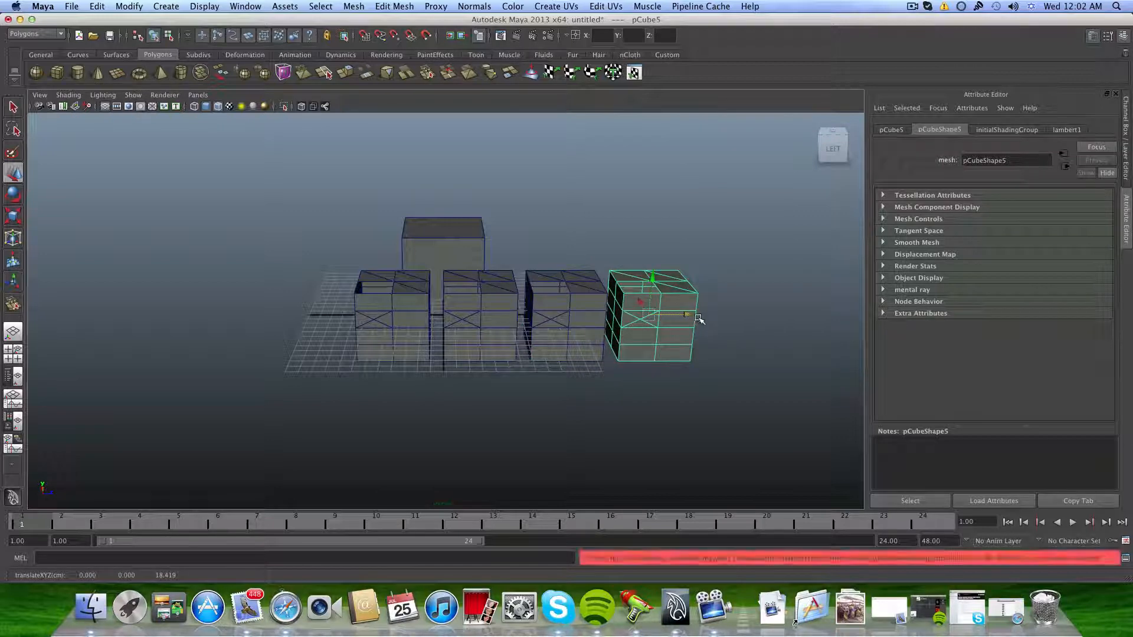
{"action": "key", "text": "ctrl+d"}
{"action": "left_click_drag", "start_coordinate": [701, 318], "coordinate": [787, 309]}
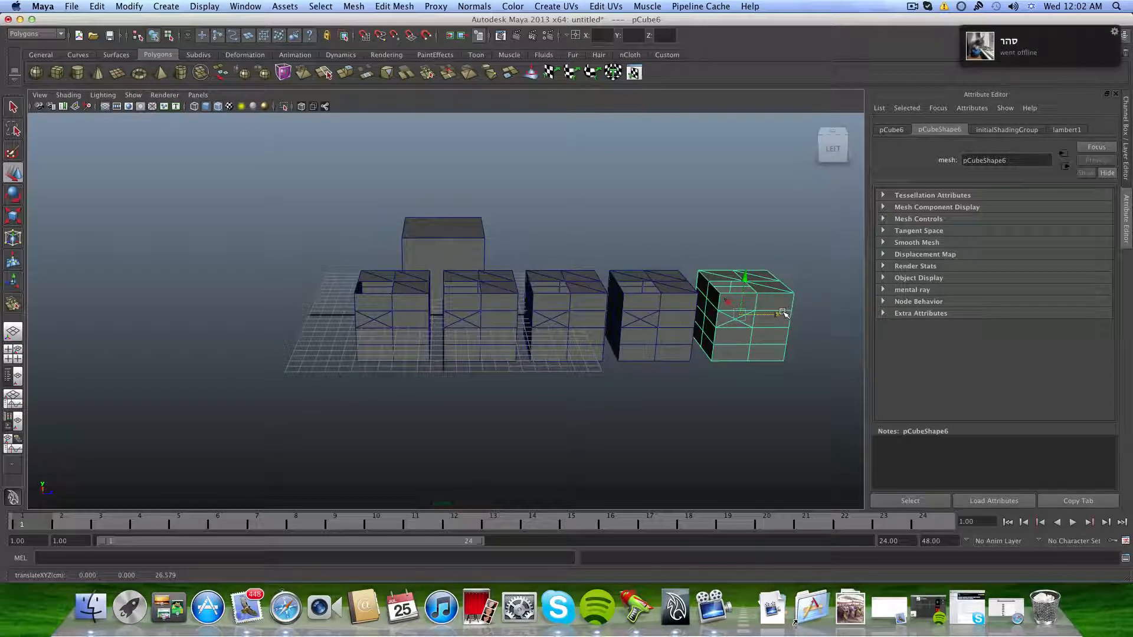
Extend the row along Z with repeated Duplicate with Transform until it holds eleven subdivided cubes.
{"action": "key", "text": "shift+d"}
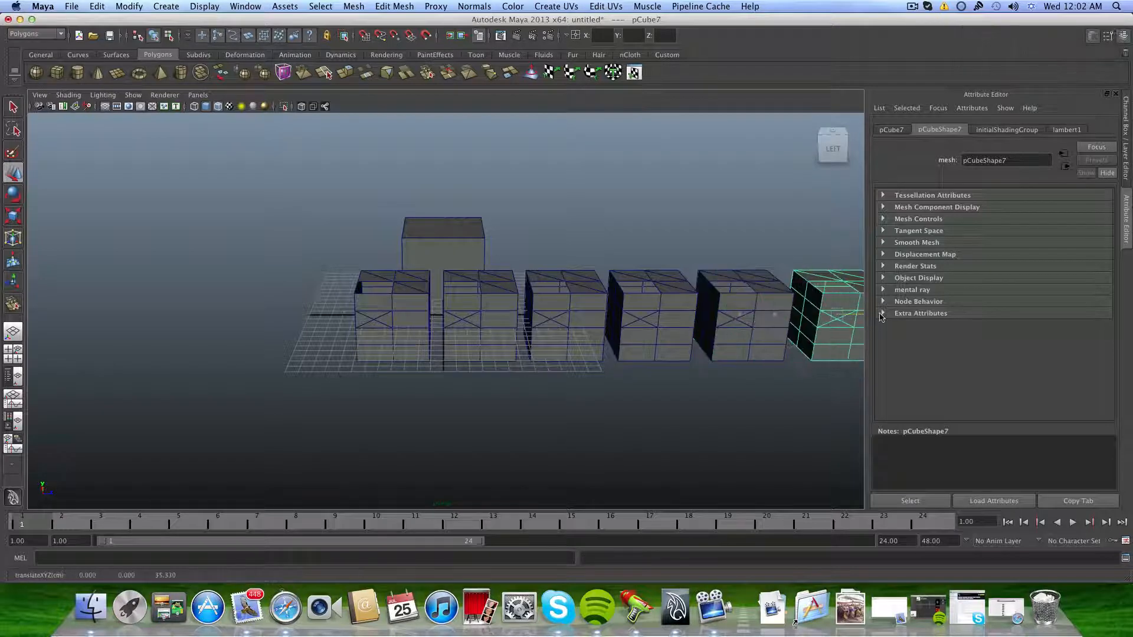
{"action": "middle_click_drag", "start_coordinate": [821, 327], "coordinate": [498, 349], "text": "alt"}
{"action": "key", "text": "shift+d"}
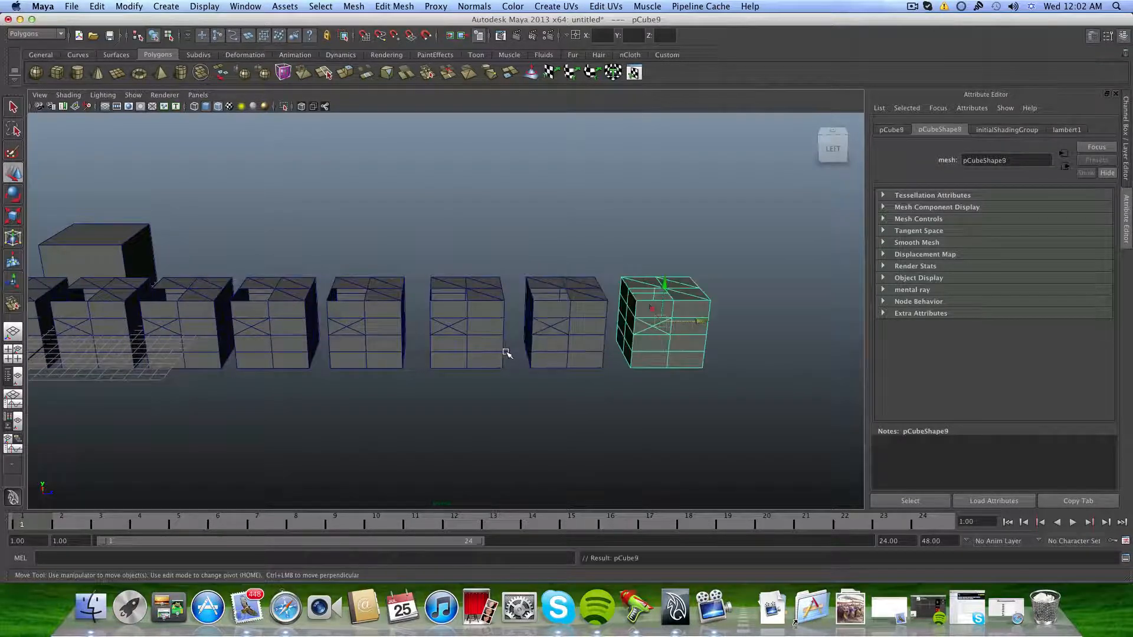
{"action": "key", "text": "shift+d"}
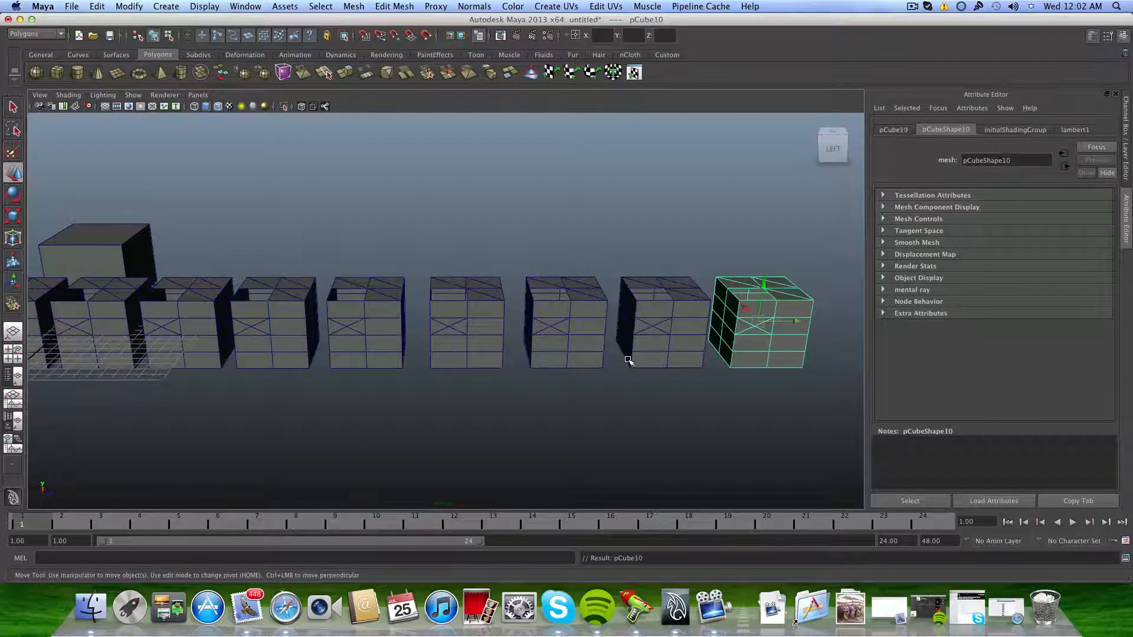
{"action": "scroll", "coordinate": [628, 362], "scroll_direction": "down", "scroll_amount": 3}
{"action": "key", "text": "shift+d"}
{"action": "key", "text": "shift+d"}
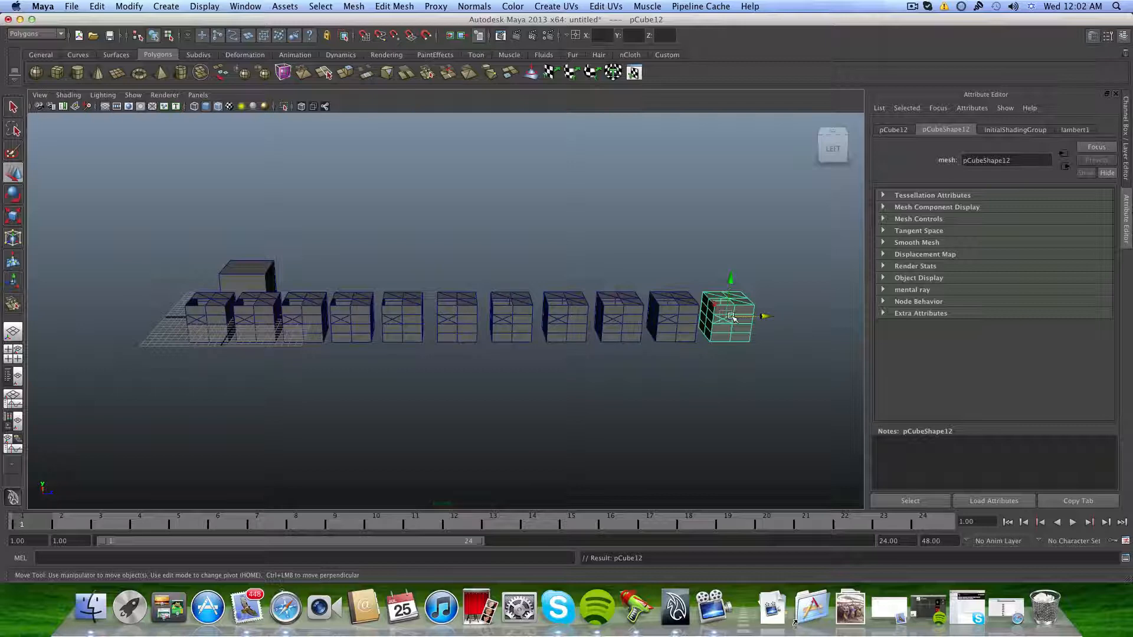
Add four more evenly spaced subdivided cubes to the end of the row using Duplicate with Transform.
{"action": "scroll", "coordinate": [773, 336], "scroll_direction": "up", "scroll_amount": 2}
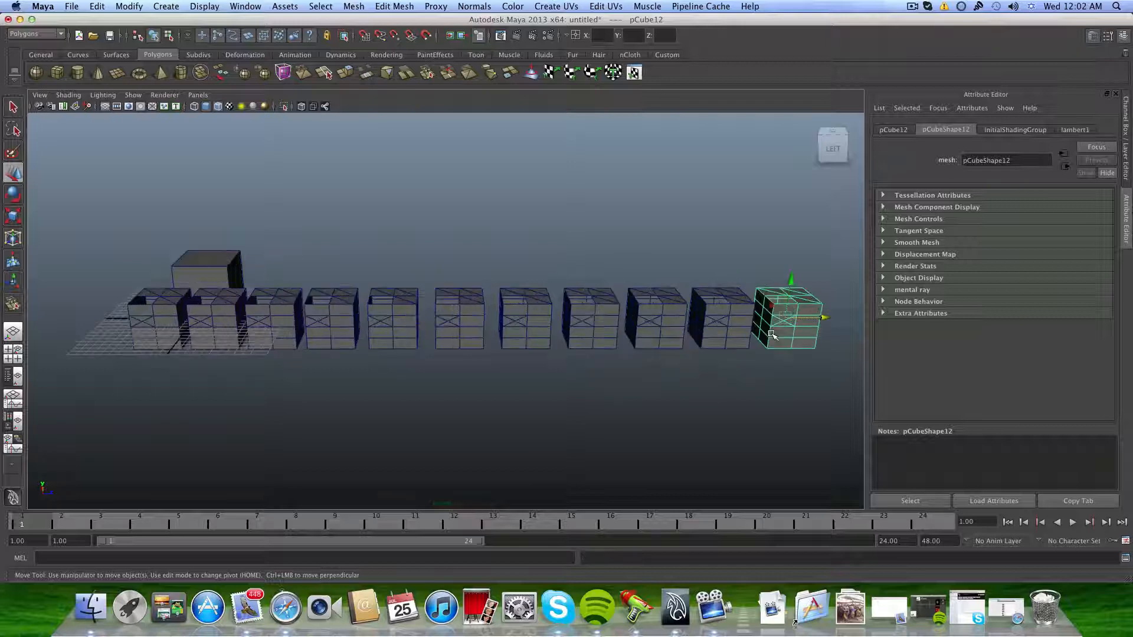
{"action": "scroll", "coordinate": [773, 335], "scroll_direction": "down", "scroll_amount": 4}
{"action": "left_click_drag", "start_coordinate": [693, 328], "coordinate": [520, 335], "text": "alt"}
{"action": "right_click_drag", "start_coordinate": [521, 335], "coordinate": [755, 334], "text": "alt"}
{"action": "middle_click_drag", "start_coordinate": [755, 334], "coordinate": [590, 334], "text": "alt"}
{"action": "right_click_drag", "start_coordinate": [708, 331], "coordinate": [590, 329], "text": "alt"}
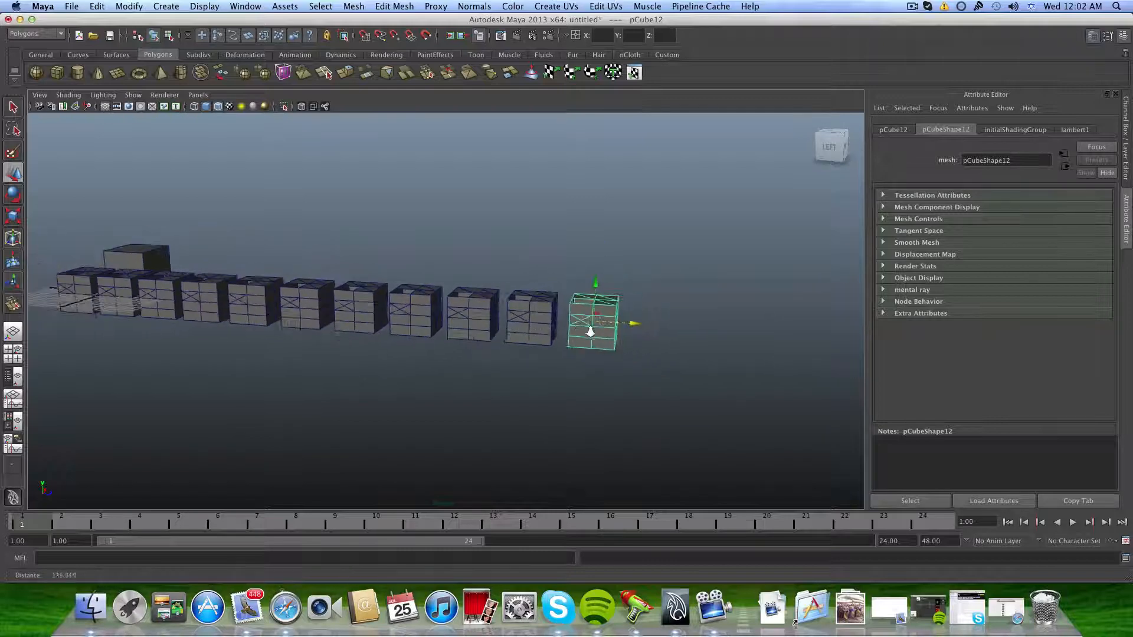
{"action": "middle_click_drag", "start_coordinate": [589, 329], "coordinate": [731, 335], "text": "alt"}
{"action": "right_click_drag", "start_coordinate": [731, 334], "coordinate": [613, 334], "text": "alt"}
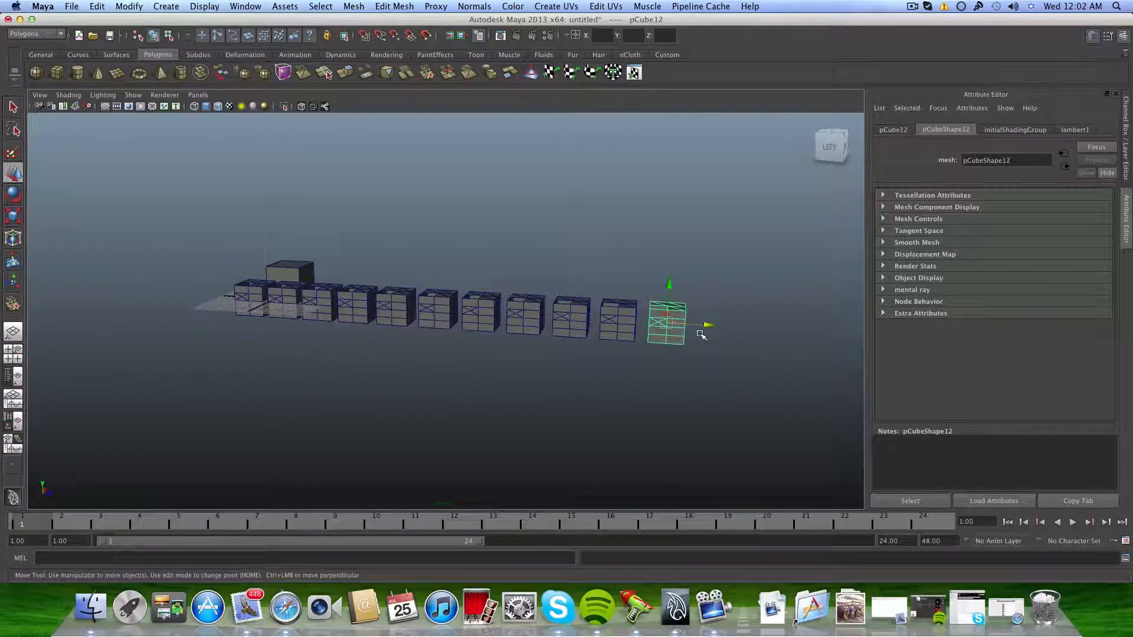
{"action": "key", "text": "shift+d"}
{"action": "key", "text": "shift+d"}
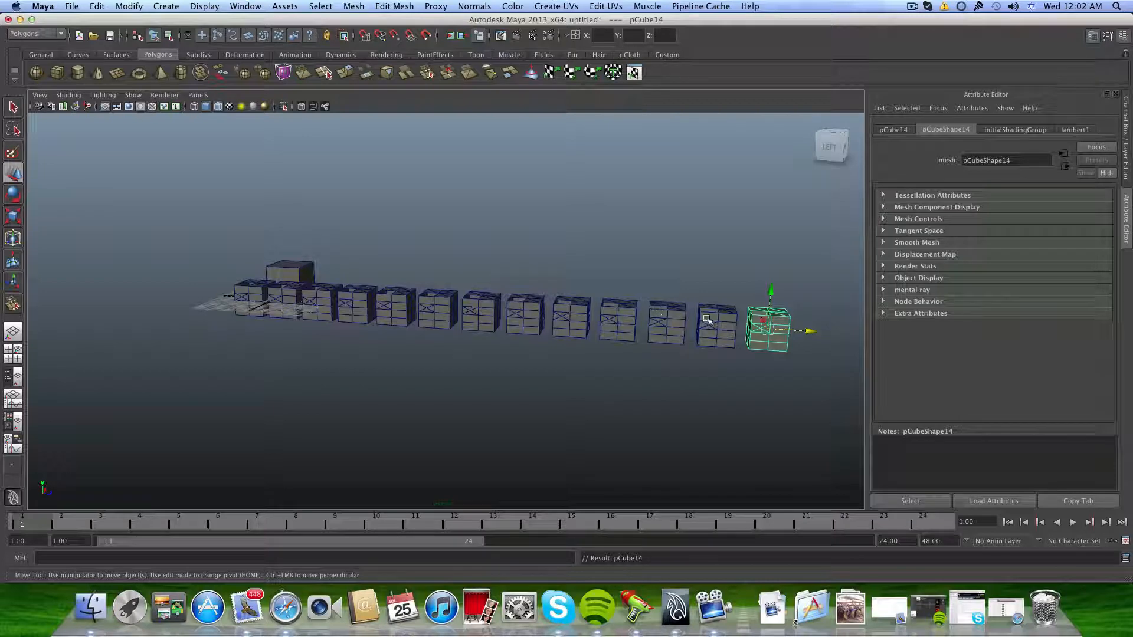
{"action": "key", "text": "shift+d"}
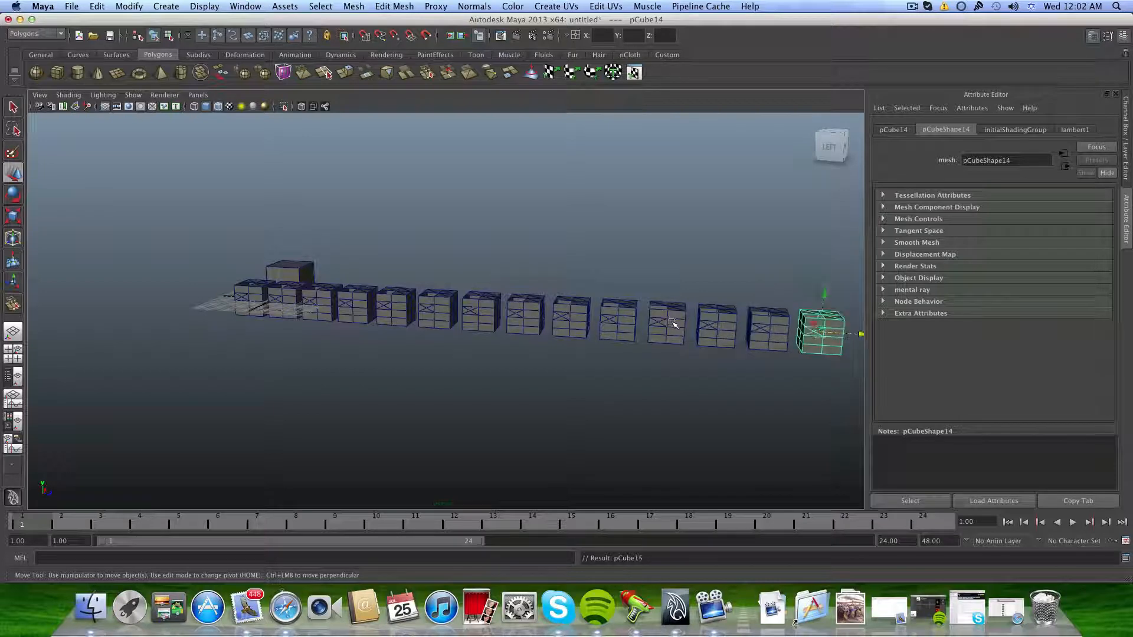
{"action": "key", "text": "shift+d"}
Duplicate the large plain cube three times, spacing the copies along Z beside the row of subdivided cubes.
{"action": "middle_click_drag", "start_coordinate": [735, 335], "coordinate": [605, 333], "text": "alt"}
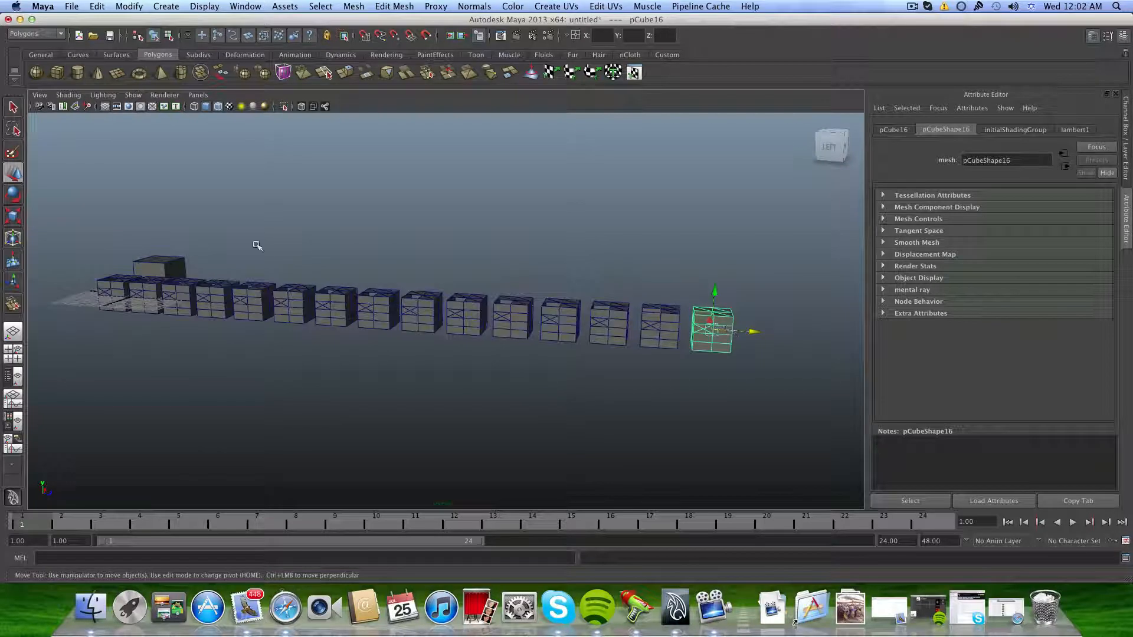
{"action": "left_click_drag", "start_coordinate": [256, 245], "coordinate": [442, 269], "text": "alt"}
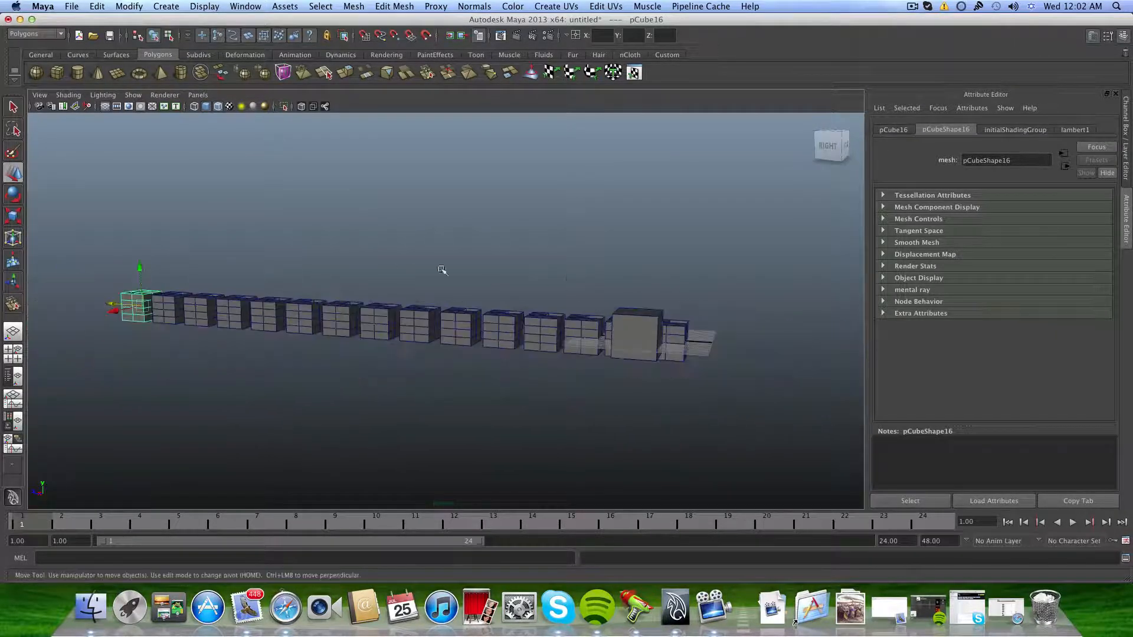
{"action": "left_click", "coordinate": [623, 331]}
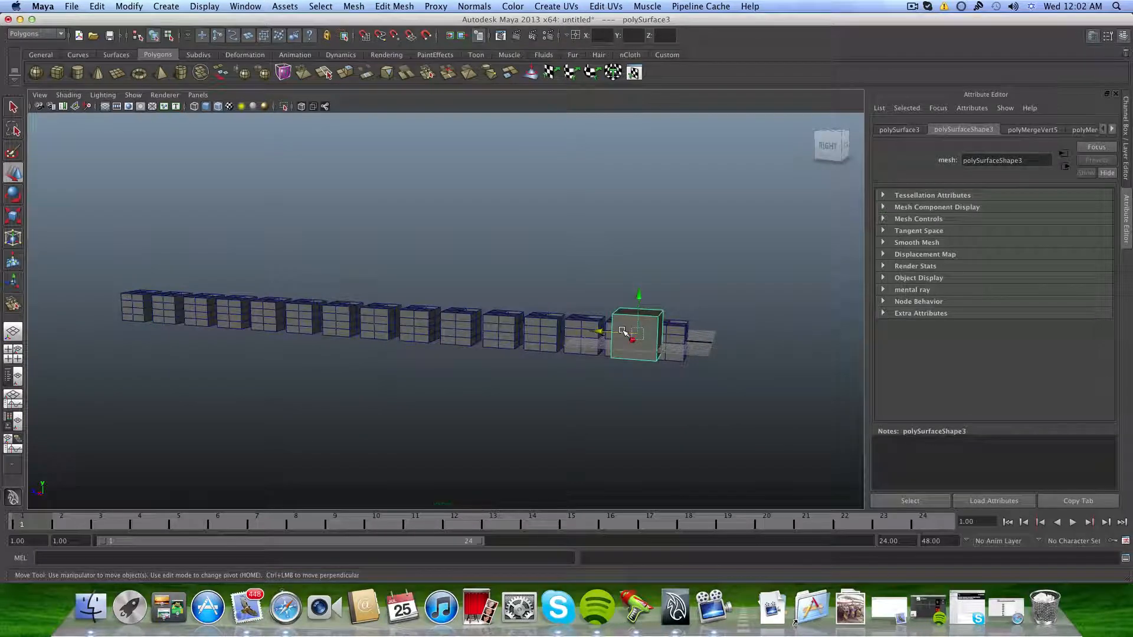
{"action": "key", "text": "ctrl+d"}
{"action": "left_click_drag", "start_coordinate": [601, 332], "coordinate": [524, 335]}
{"action": "key", "text": "ctrl+d"}
{"action": "key", "text": "ctrl+d"}
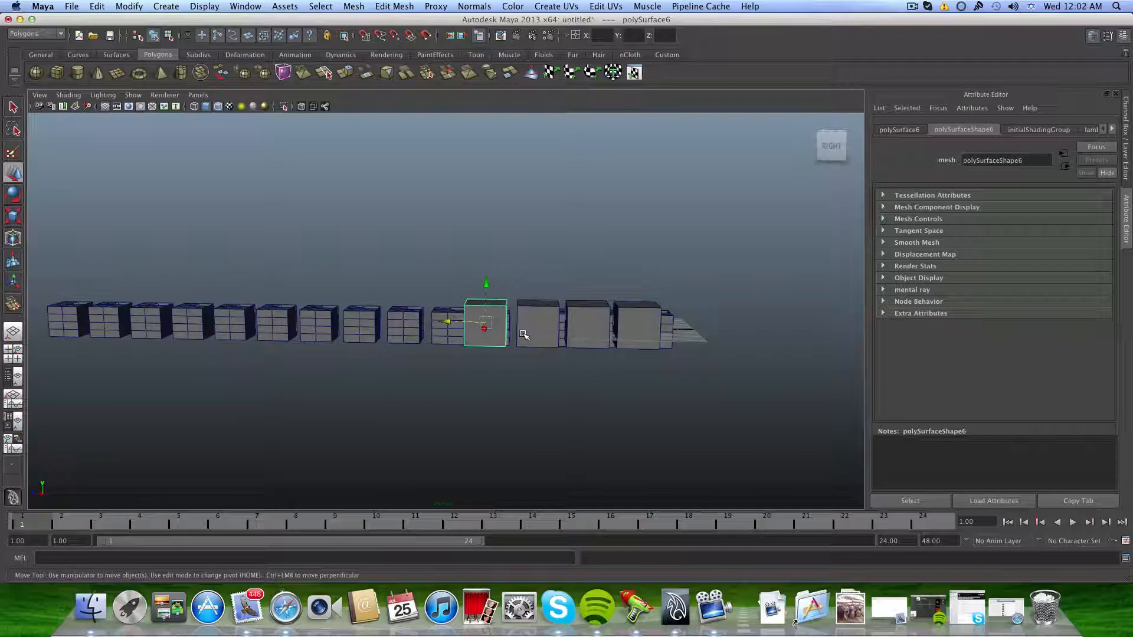
Extend the row of plain cubes with nine more evenly spaced copies using Duplicate with Transform.
{"action": "key", "text": "shift+d"}
{"action": "key", "text": "shift+d"}
{"action": "key", "text": "shift+d"}
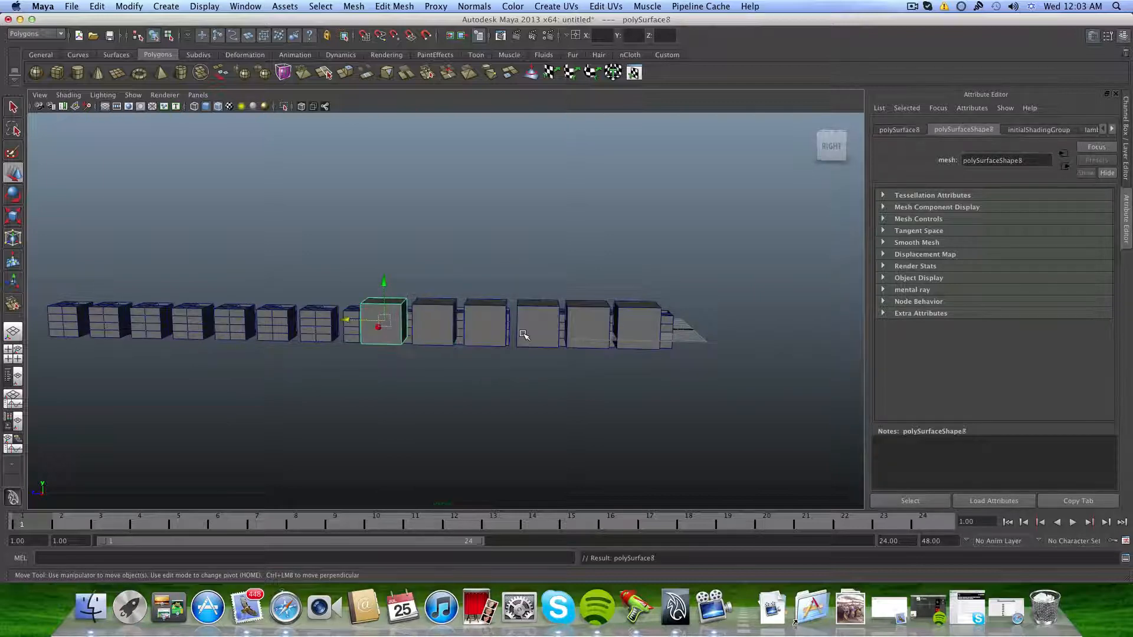
{"action": "key", "text": "shift+d"}
{"action": "key", "text": "shift+d"}
{"action": "key", "text": "shift+d"}
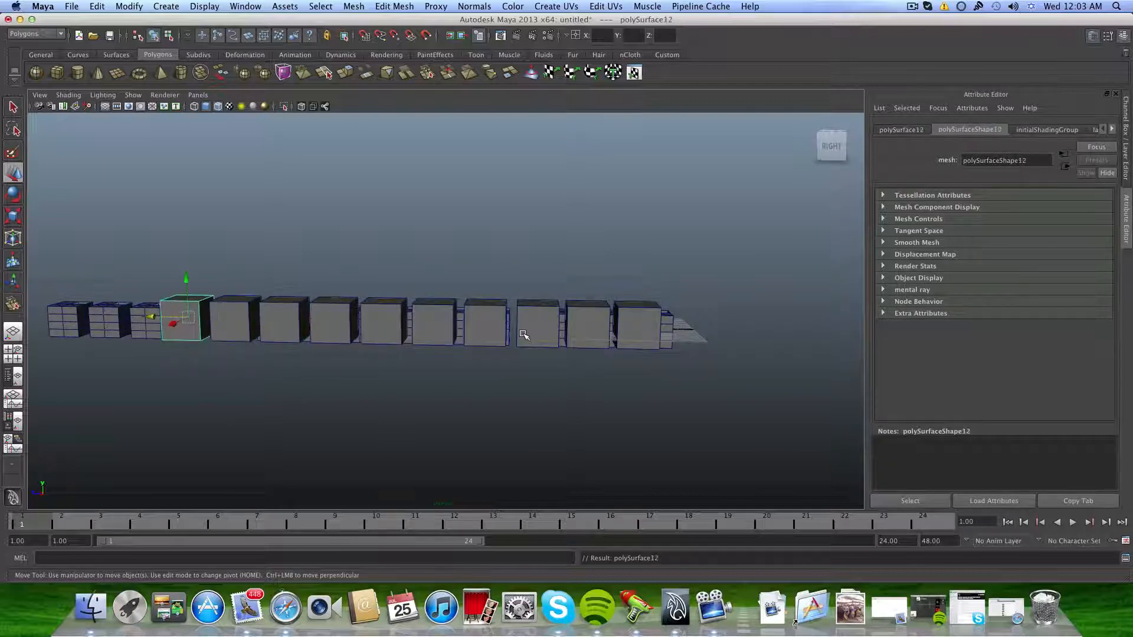
{"action": "key", "text": "shift+d"}
{"action": "key", "text": "shift+d"}
{"action": "key", "text": "shift+d"}
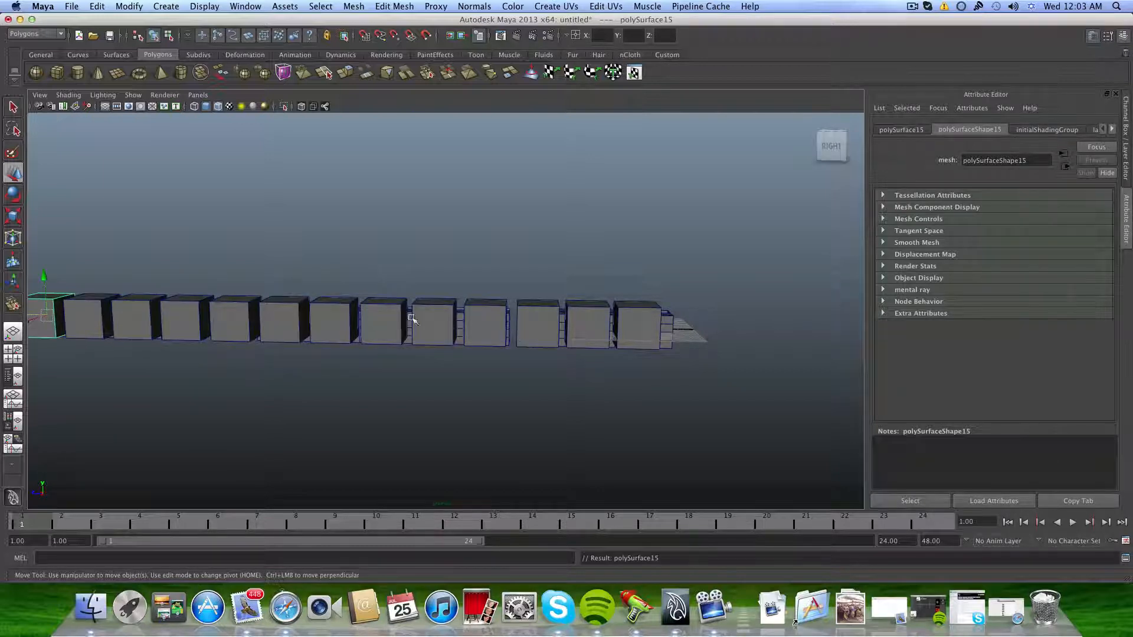
Select the four plain cubes nearest the grid together with the subdivided cubes behind them and delete them.
{"action": "middle_click_drag", "start_coordinate": [413, 320], "coordinate": [596, 319], "text": "alt"}
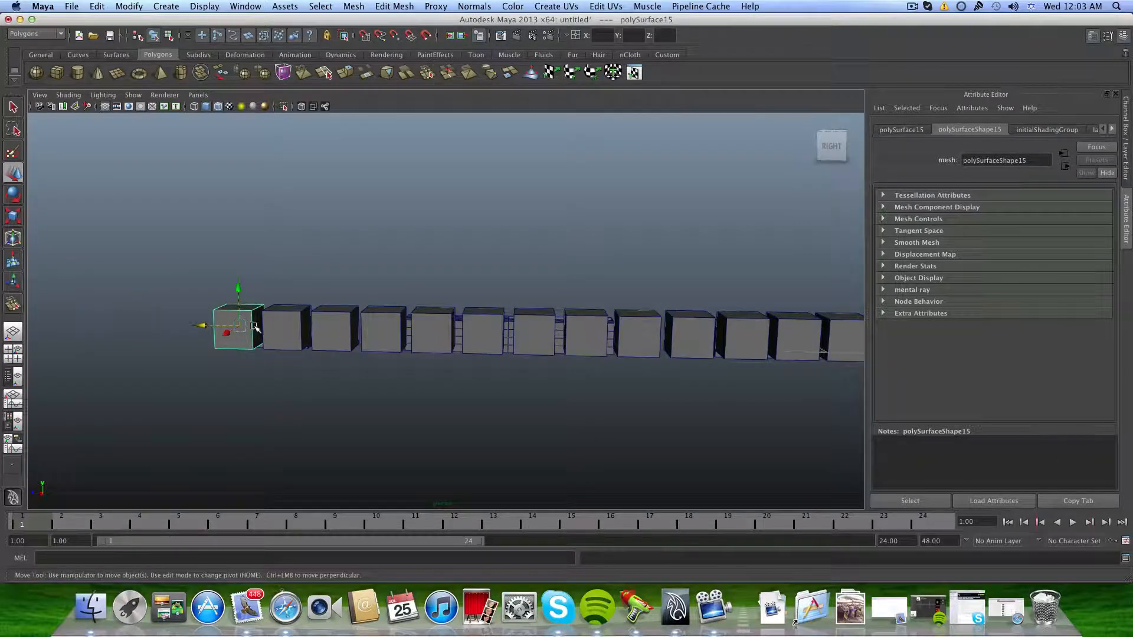
{"action": "scroll", "coordinate": [445, 329], "scroll_direction": "down", "scroll_amount": 2}
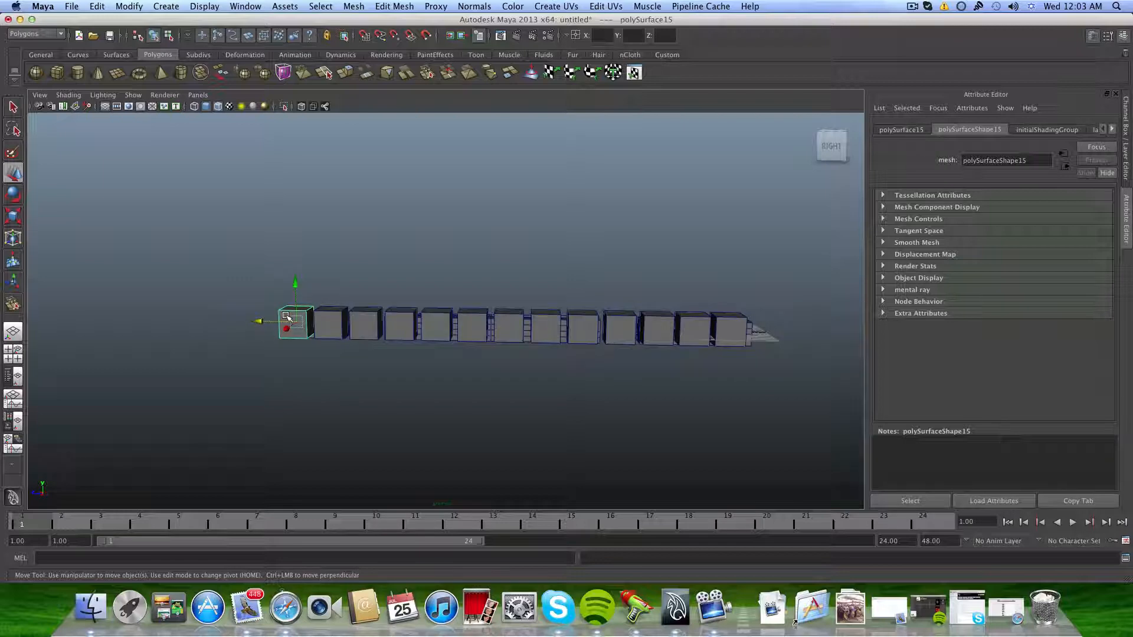
{"action": "middle_click_drag", "start_coordinate": [618, 303], "coordinate": [519, 294], "text": "alt"}
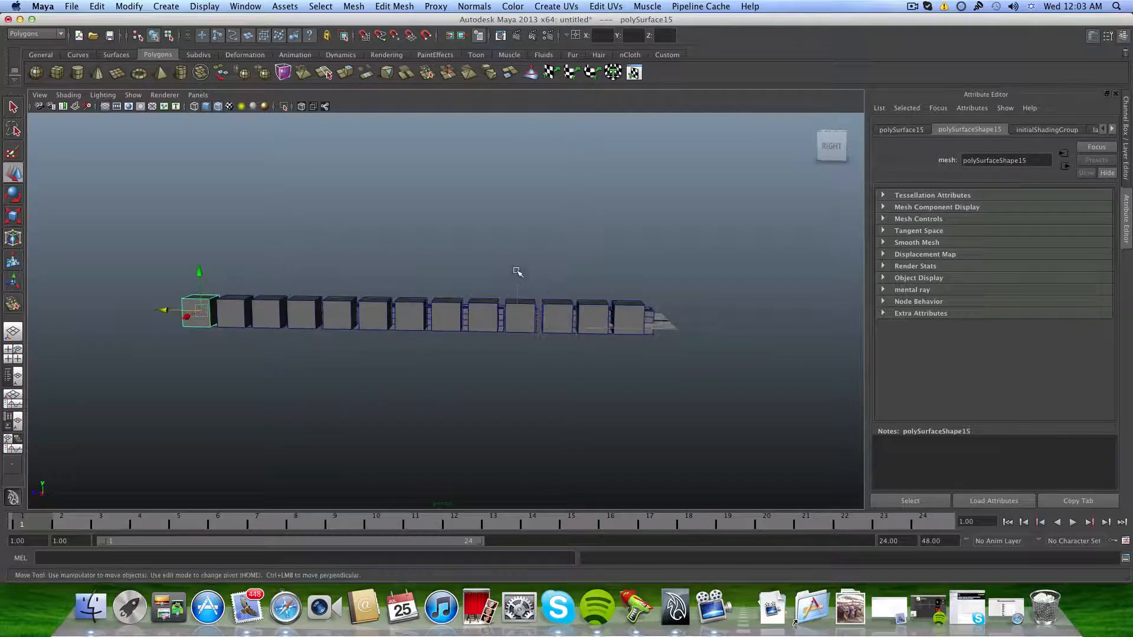
{"action": "left_click_drag", "start_coordinate": [516, 270], "coordinate": [668, 346]}
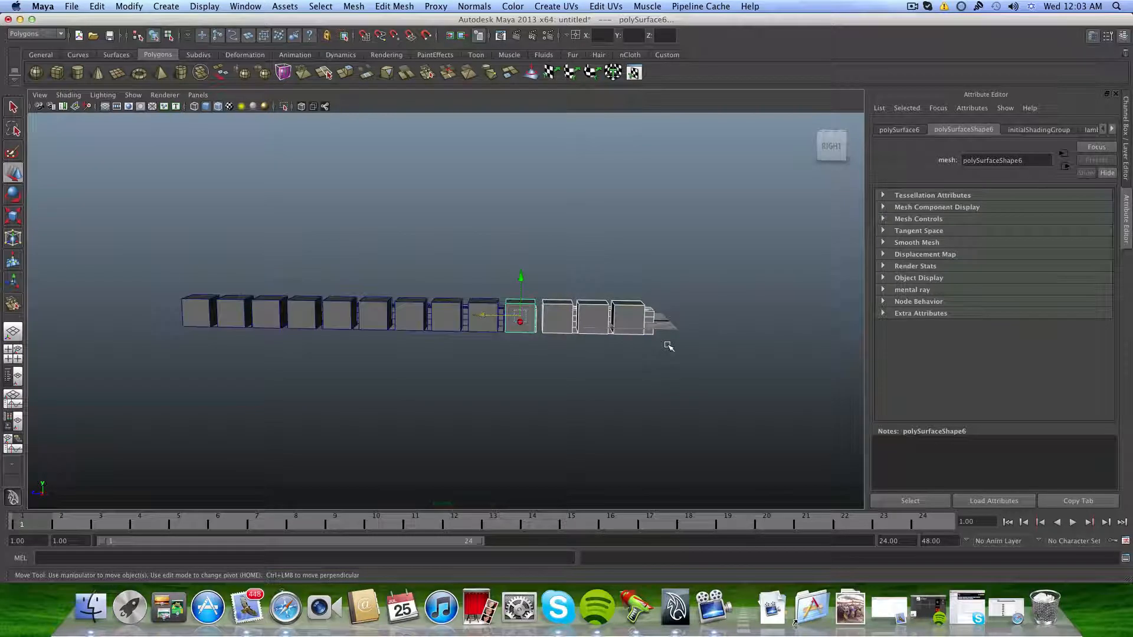
{"action": "key", "text": "Delete"}
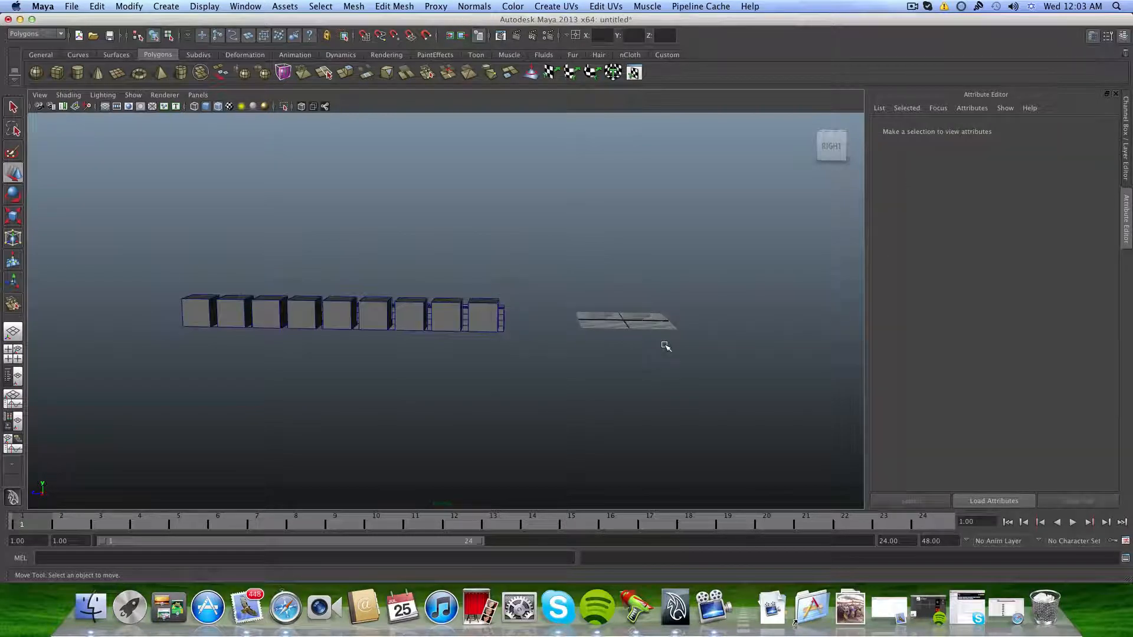
Duplicate the remaining row of plain cubes, raise the copy to about 11.1 on Y and offset it half a cube along Z toward the grid.
{"action": "left_click_drag", "start_coordinate": [666, 346], "coordinate": [693, 331], "text": "alt"}
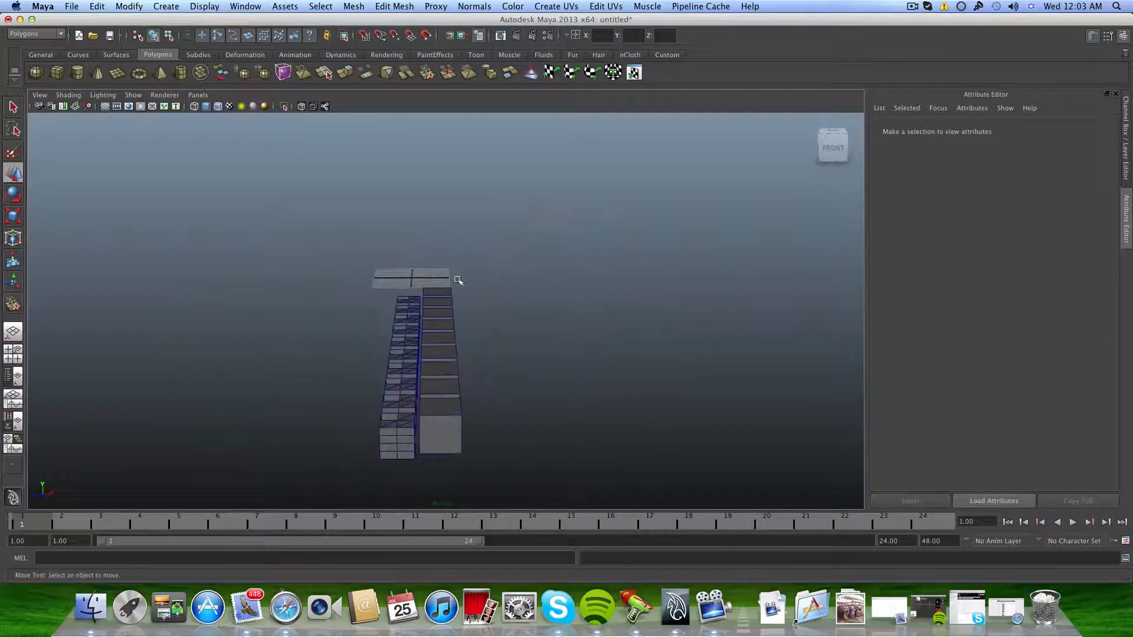
{"action": "left_click_drag", "start_coordinate": [437, 414], "coordinate": [490, 470]}
{"action": "left_click_drag", "start_coordinate": [536, 360], "coordinate": [412, 346], "text": "alt"}
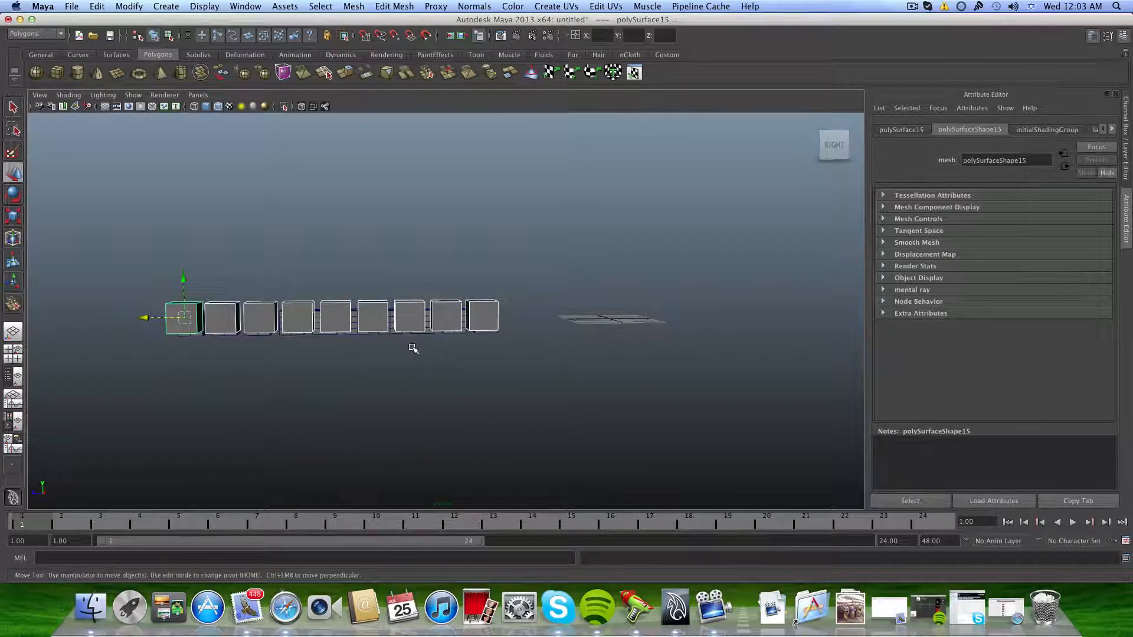
{"action": "key", "text": "ctrl+d"}
{"action": "left_click_drag", "start_coordinate": [183, 278], "coordinate": [182, 243]}
{"action": "left_click_drag", "start_coordinate": [135, 281], "coordinate": [152, 282]}
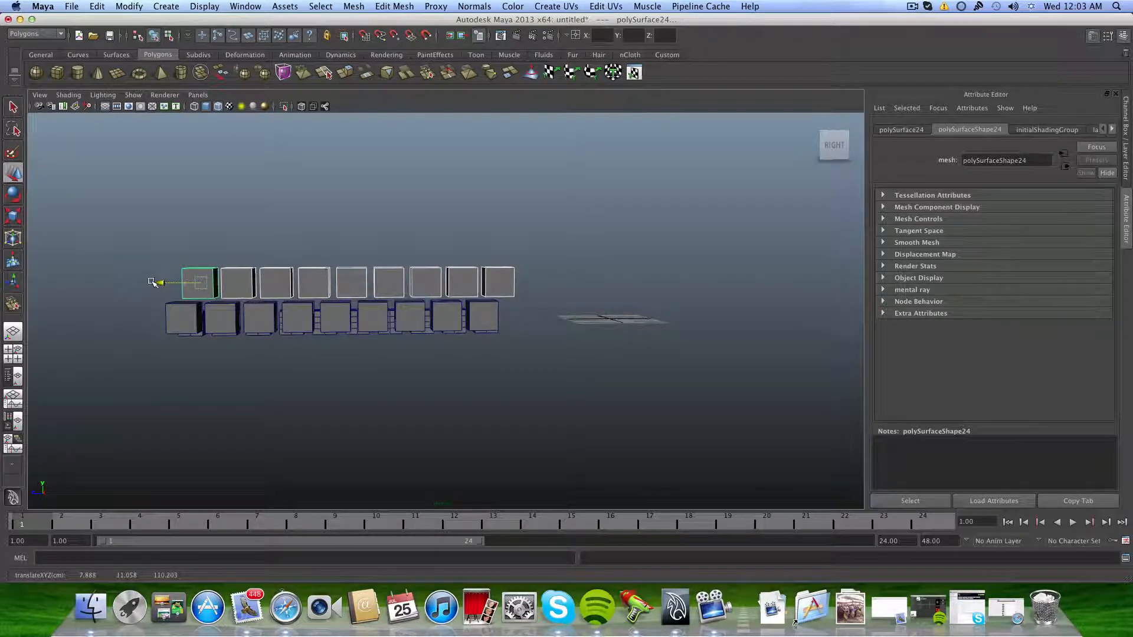
Stack four more staggered rows of plain cubes above the second row using Duplicate with Transform.
{"action": "key", "text": "shift+d"}
{"action": "key", "text": "shift+d"}
{"action": "key", "text": "shift+d"}
{"action": "key", "text": "shift+d"}
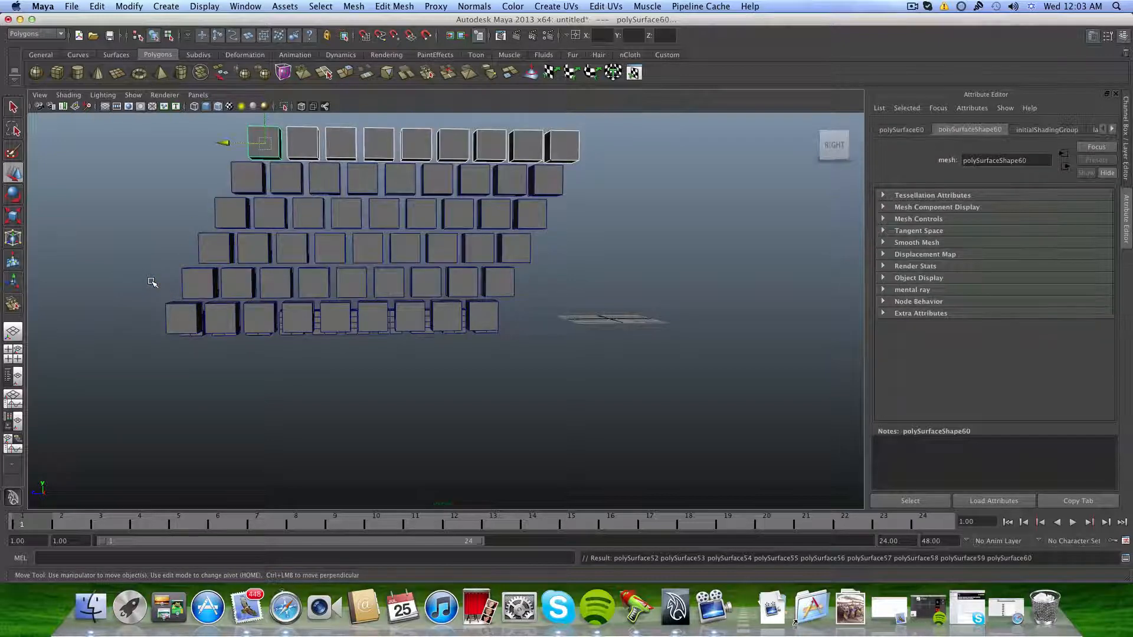
{"action": "scroll", "coordinate": [151, 282], "scroll_direction": "down", "scroll_amount": 3}
{"action": "middle_click_drag", "start_coordinate": [366, 249], "coordinate": [362, 304], "text": "alt"}
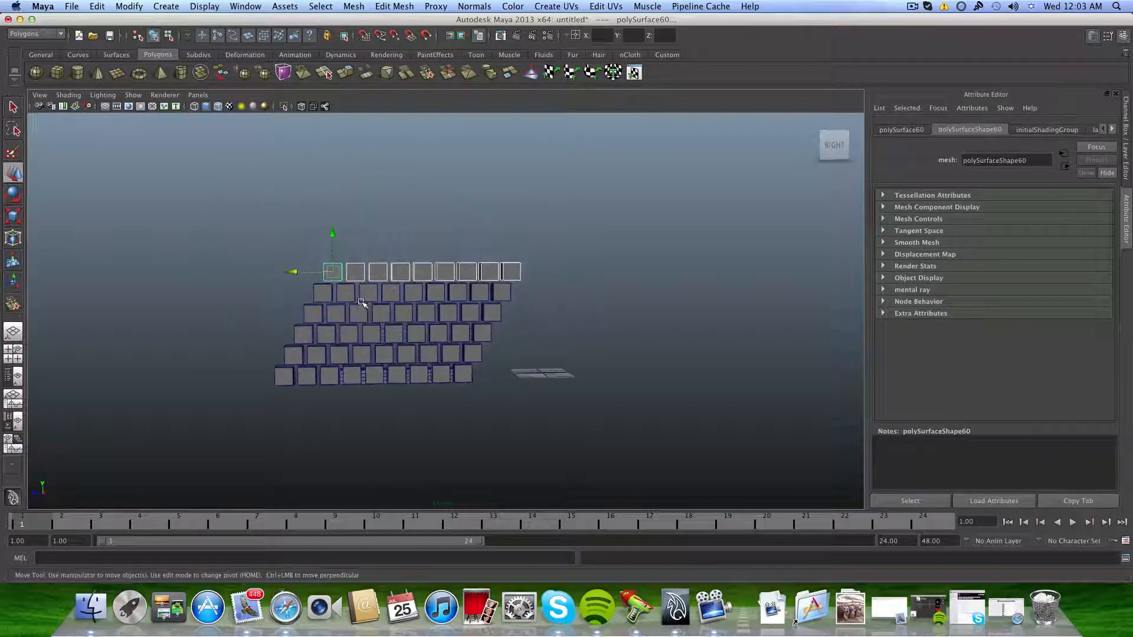
Stack five more staggered rows of plain cubes on top of the wall using Duplicate with Transform.
{"action": "key", "text": "shift+d"}
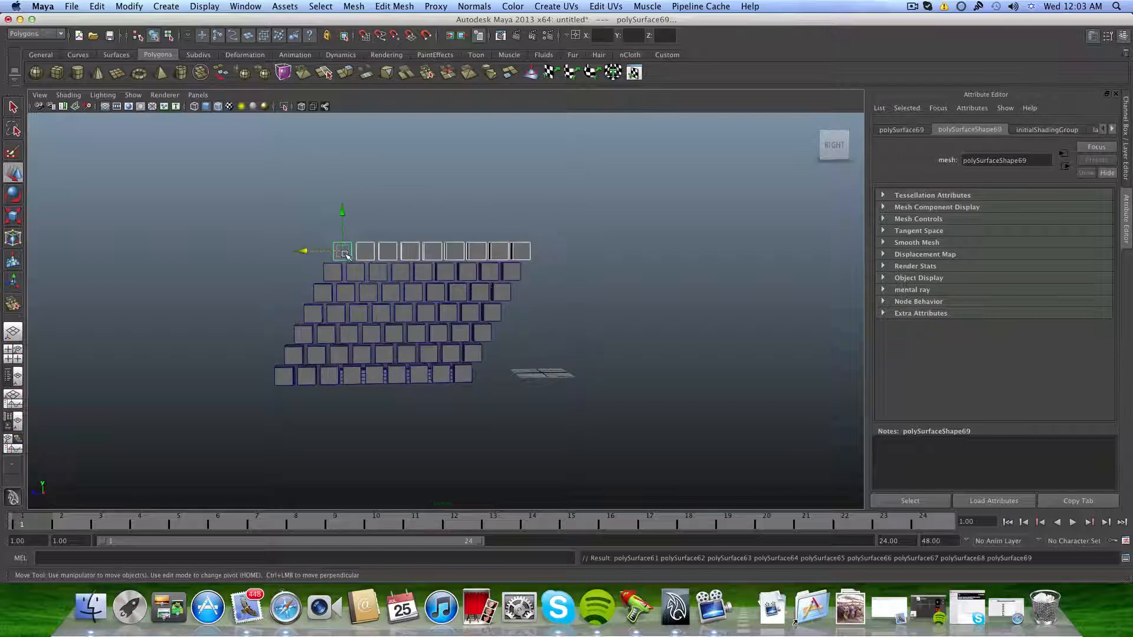
{"action": "key", "text": "shift+d"}
{"action": "key", "text": "shift+d"}
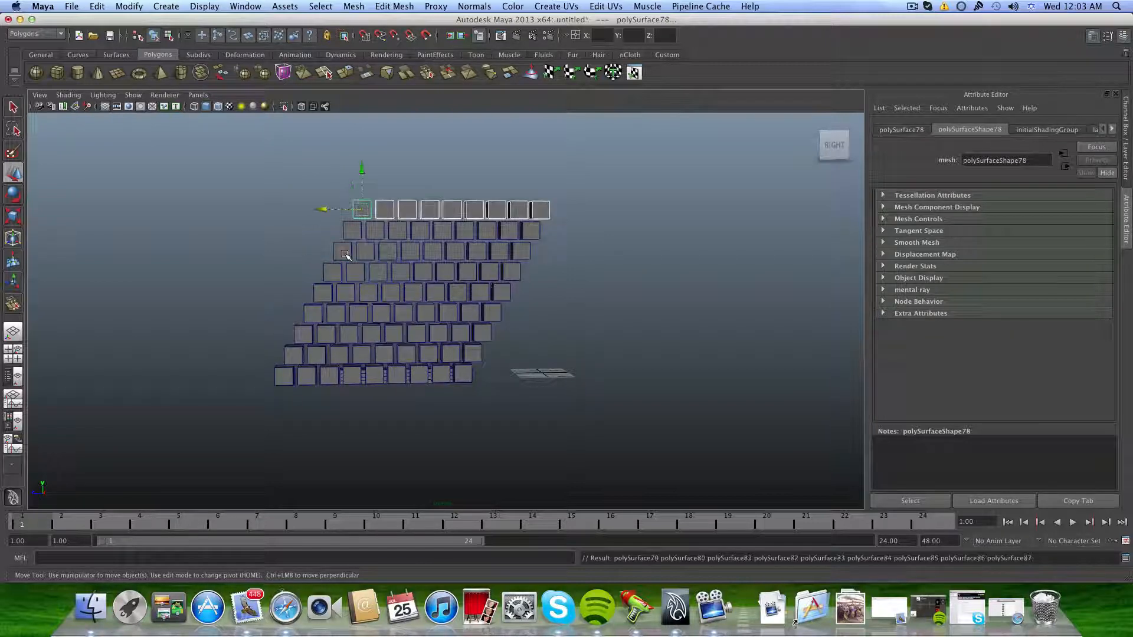
{"action": "key", "text": "shift+d"}
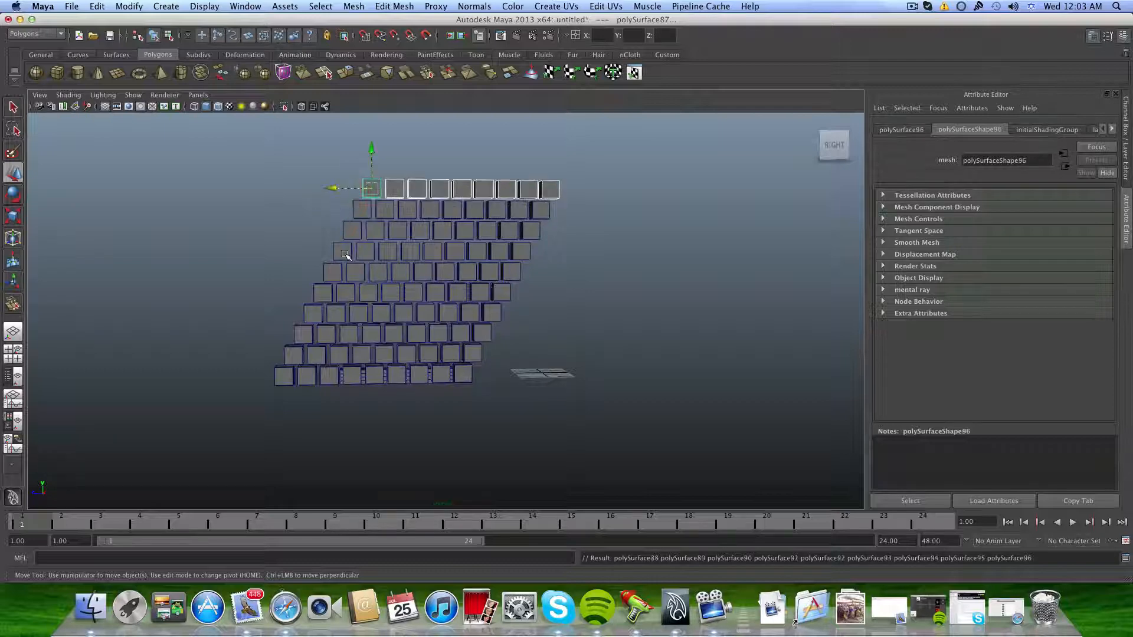
{"action": "key", "text": "shift+d"}
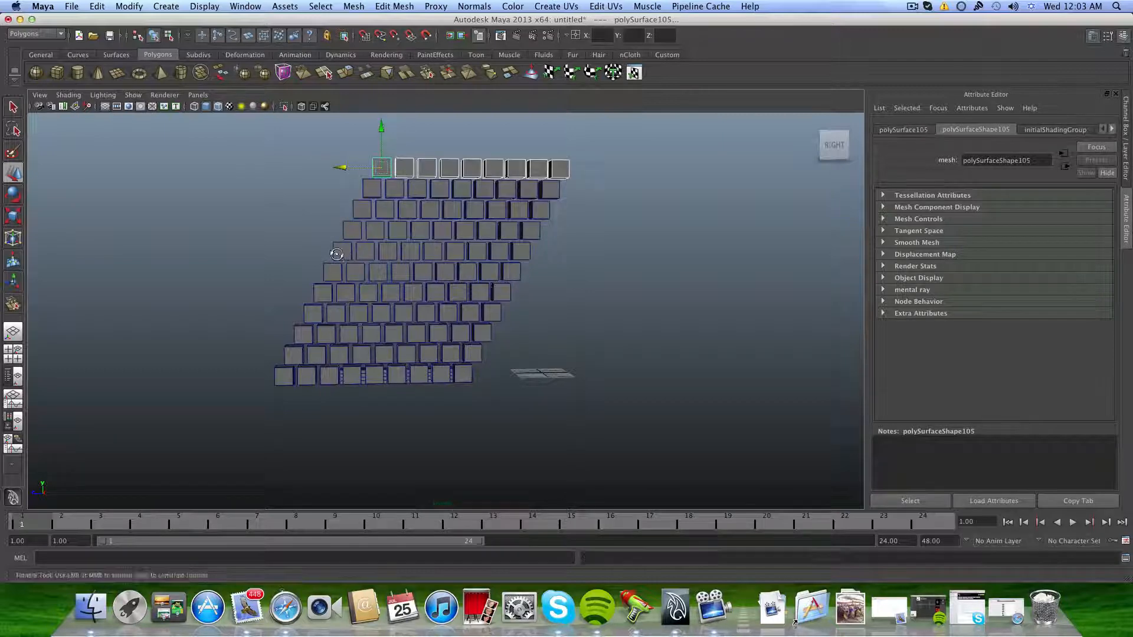
Move the top row of cubes to about 162.2 on Z and lower it to about 82.4 on Y, extending the row below.
{"action": "left_click_drag", "start_coordinate": [345, 254], "coordinate": [577, 245], "text": "alt"}
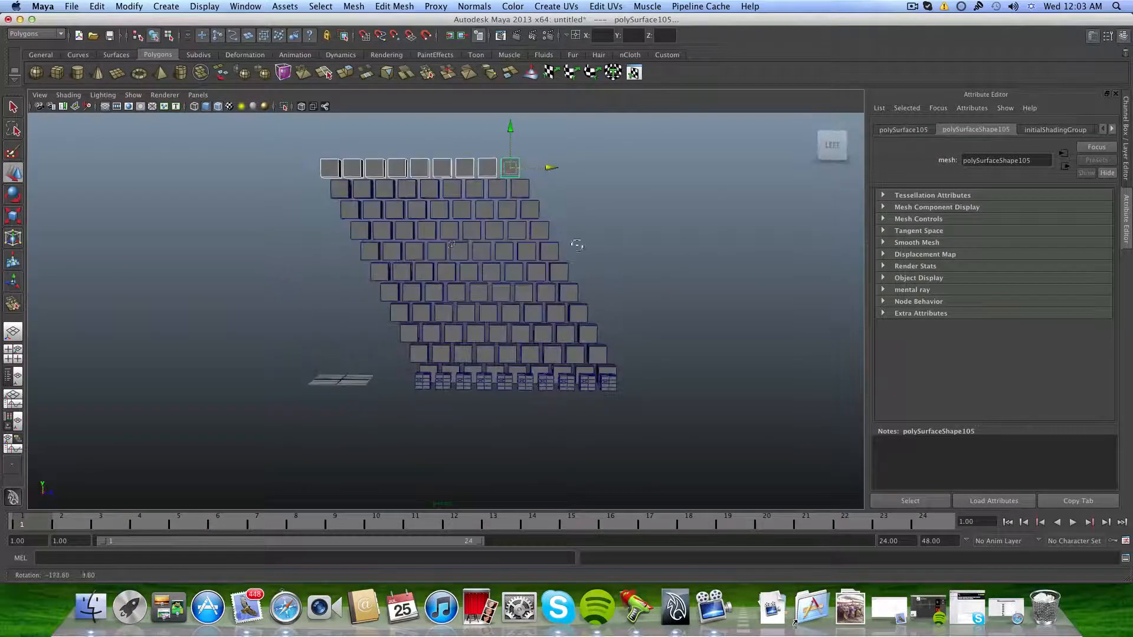
{"action": "scroll", "coordinate": [350, 245], "scroll_direction": "down", "scroll_amount": 3}
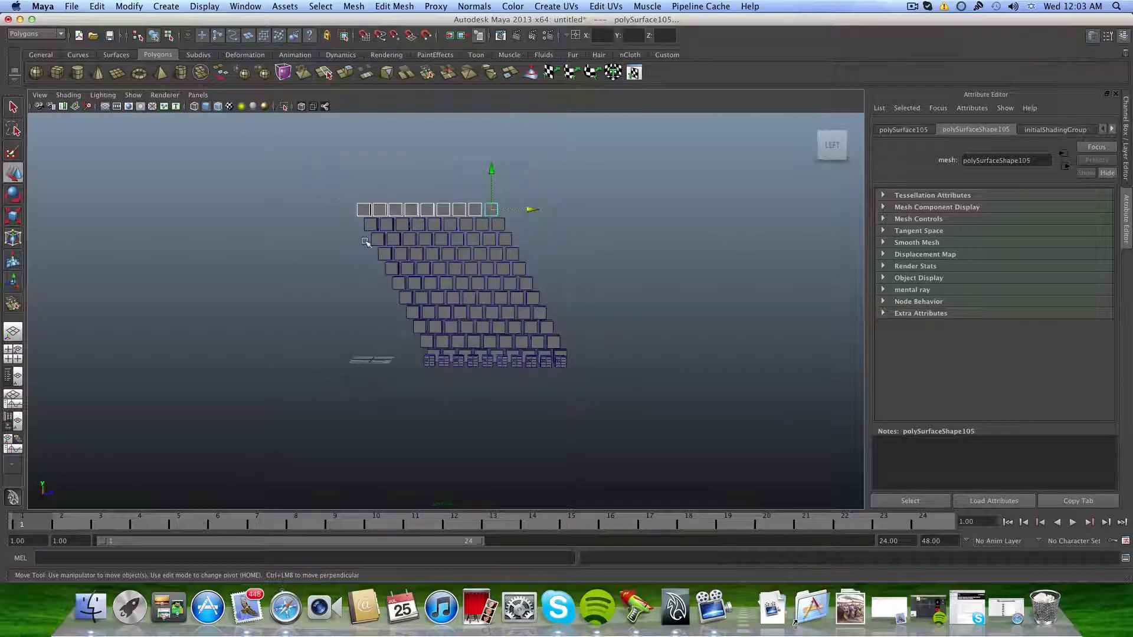
{"action": "left_click_drag", "start_coordinate": [366, 243], "coordinate": [461, 255], "text": "alt"}
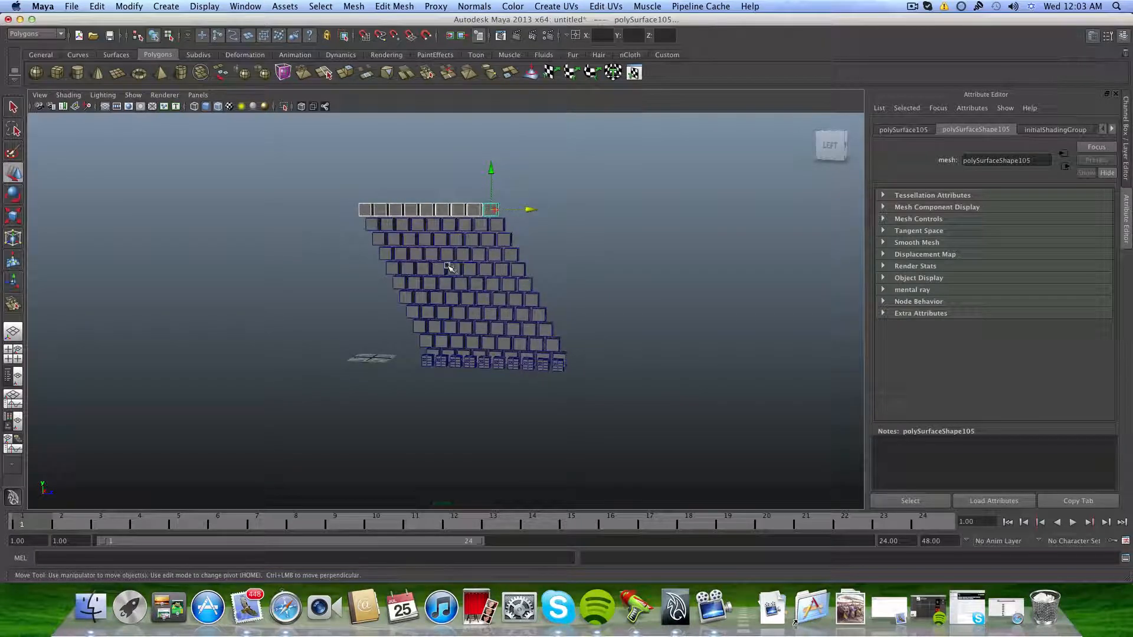
{"action": "left_click_drag", "start_coordinate": [377, 254], "coordinate": [412, 301], "text": "alt"}
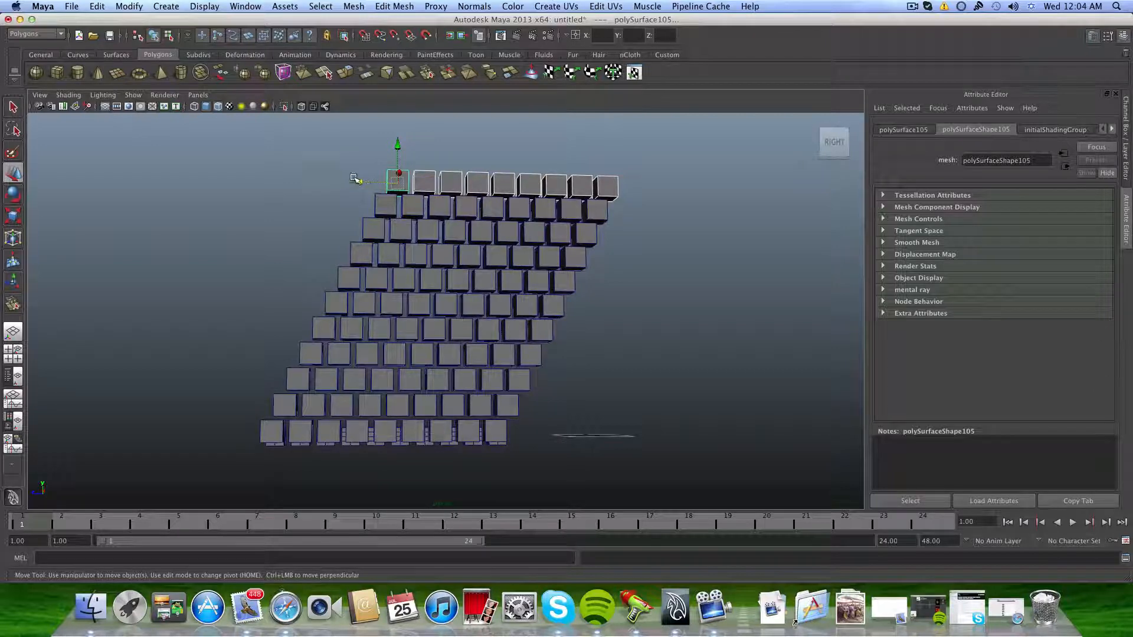
{"action": "left_click_drag", "start_coordinate": [355, 181], "coordinate": [98, 179]}
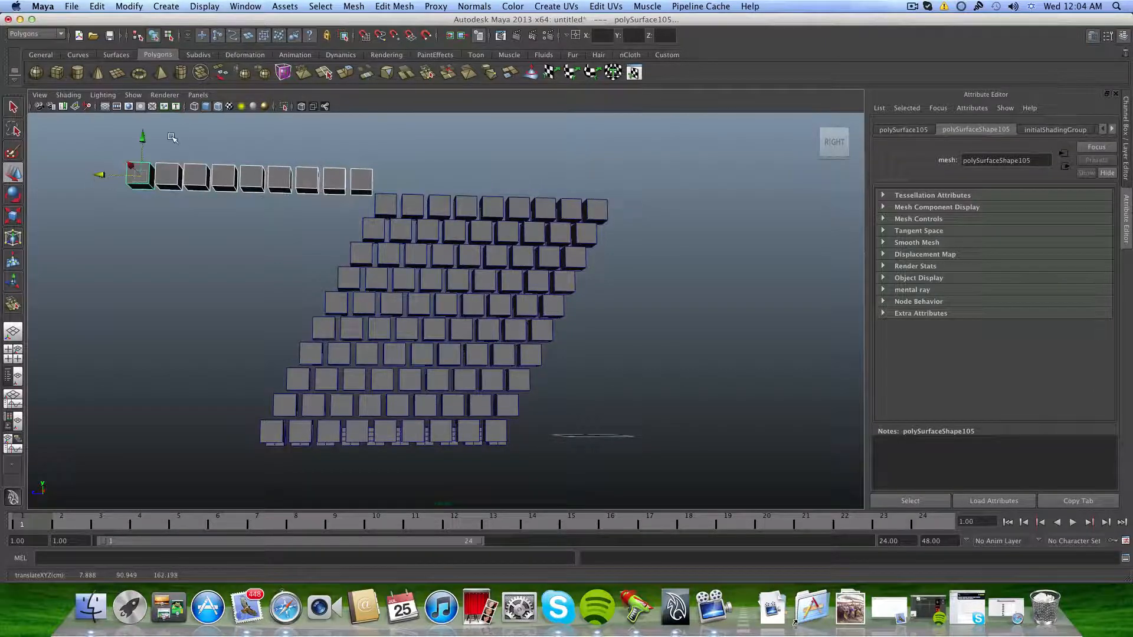
{"action": "left_click_drag", "start_coordinate": [141, 136], "coordinate": [137, 160]}
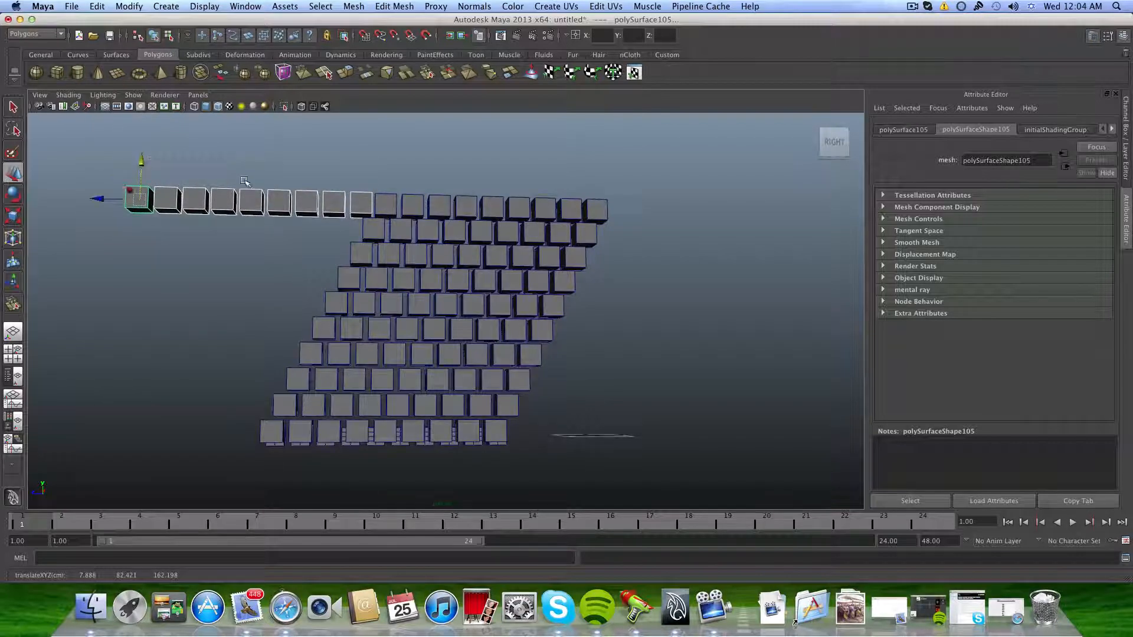
Inspect the extended wall with one cube of its highest row selected and look over the polygon editing commands.
{"action": "left_click_drag", "start_coordinate": [245, 184], "coordinate": [241, 198], "text": "alt"}
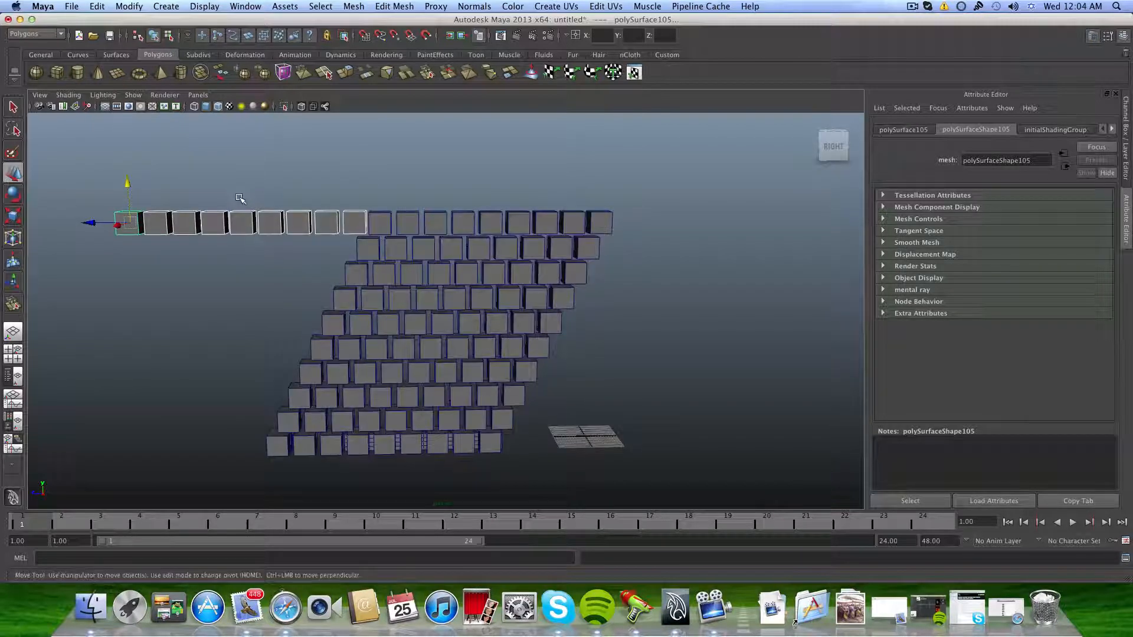
{"action": "scroll", "coordinate": [246, 206], "scroll_direction": "down", "scroll_amount": 2}
{"action": "scroll", "coordinate": [413, 320], "scroll_direction": "up", "scroll_amount": 5}
{"action": "middle_click_drag", "start_coordinate": [434, 294], "coordinate": [382, 388], "text": "alt"}
{"action": "left_click_drag", "start_coordinate": [350, 227], "coordinate": [273, 242], "text": "alt"}
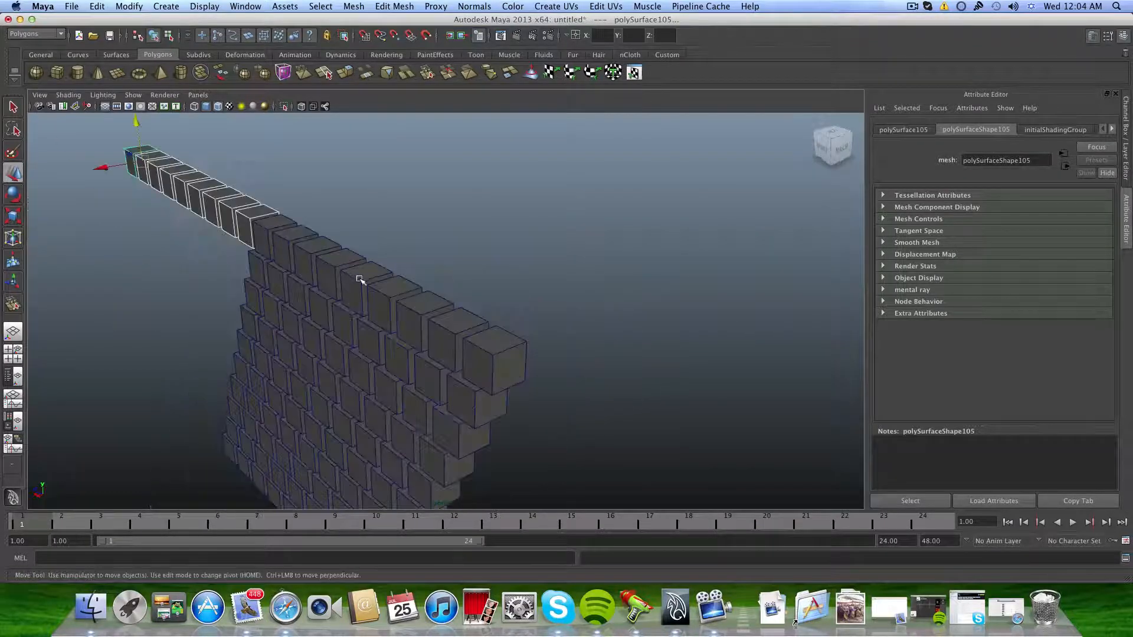
{"action": "left_click", "coordinate": [360, 278]}
{"action": "left_click_drag", "start_coordinate": [382, 118], "coordinate": [466, 155], "text": "alt"}
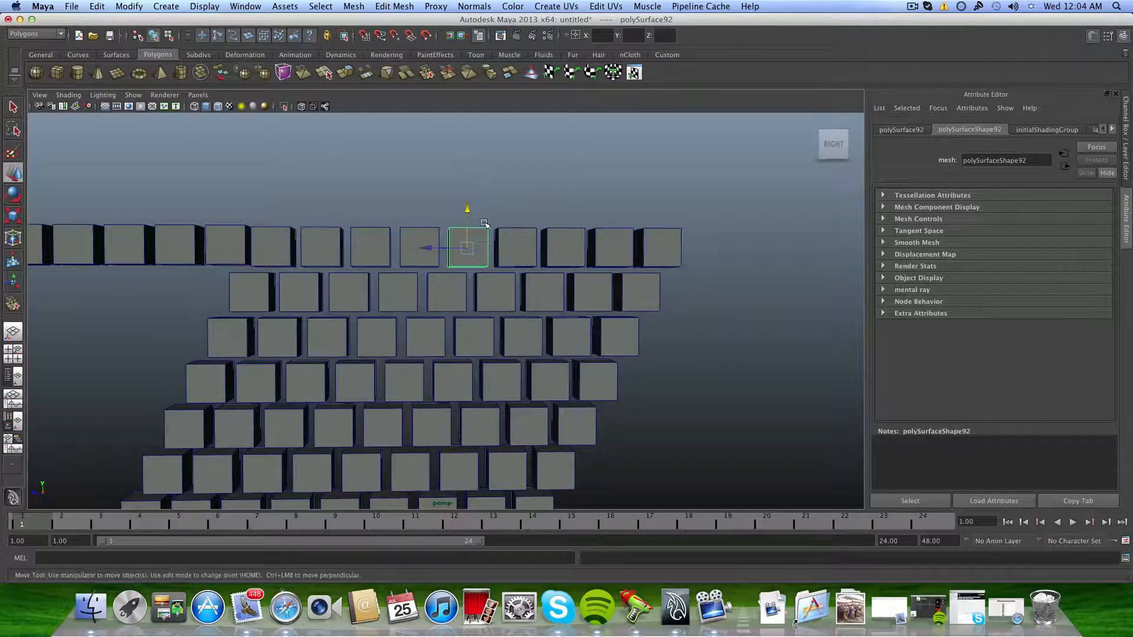
{"action": "left_click", "coordinate": [394, 6]}
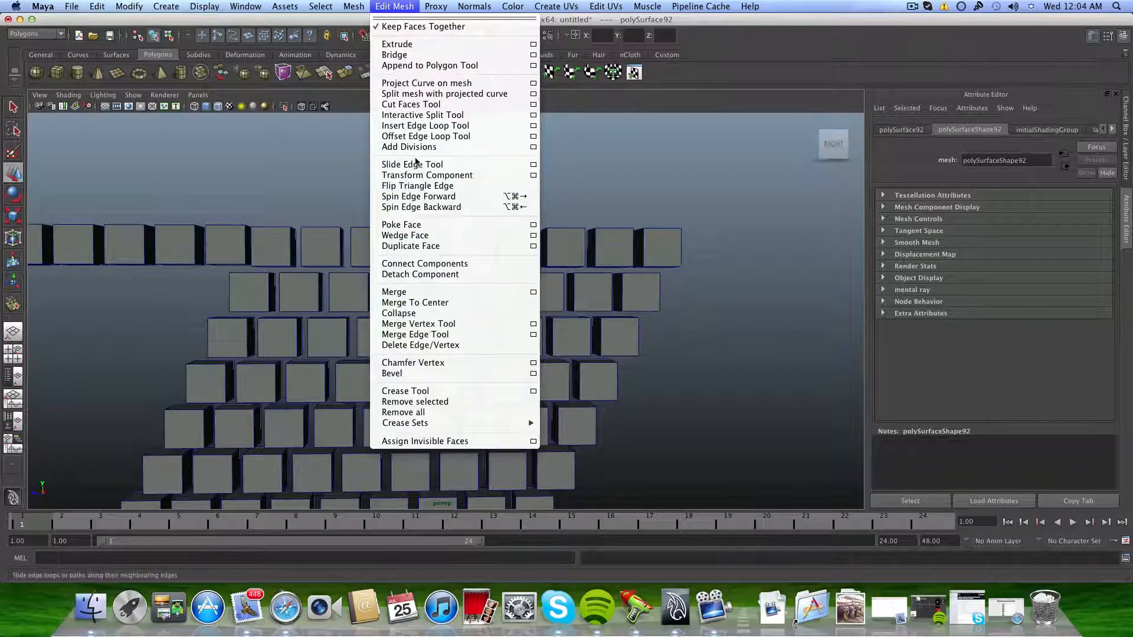
{"action": "left_click", "coordinate": [288, 126]}
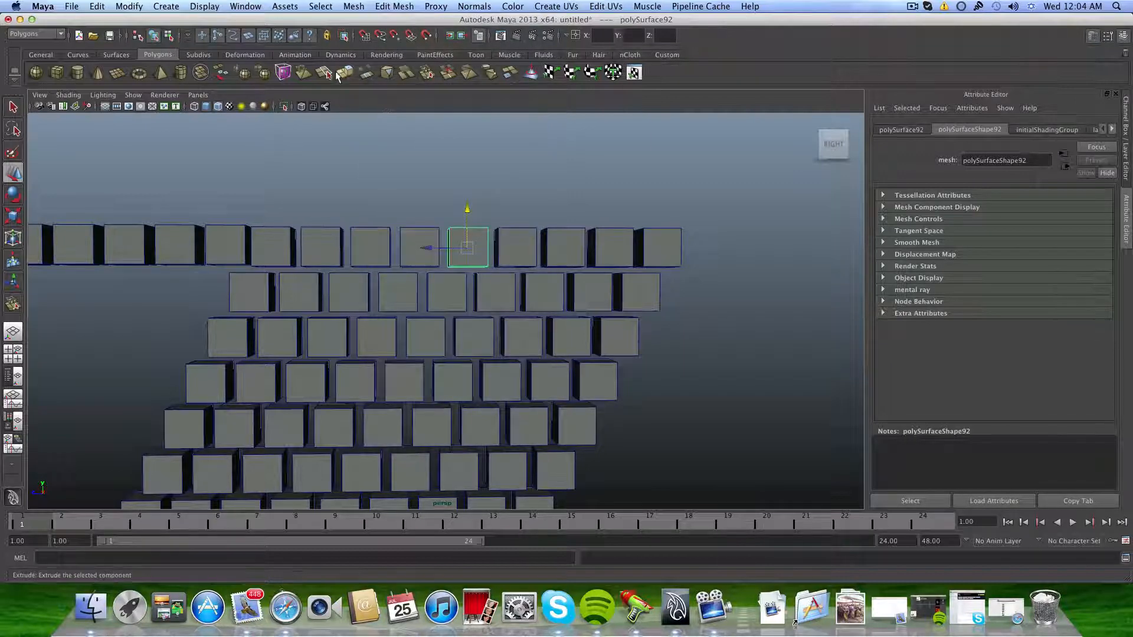
Create a new polygon cube at the grid's centre.
{"action": "scroll", "coordinate": [474, 270], "scroll_direction": "down", "scroll_amount": 5}
{"action": "middle_click_drag", "start_coordinate": [494, 372], "coordinate": [465, 251], "text": "alt"}
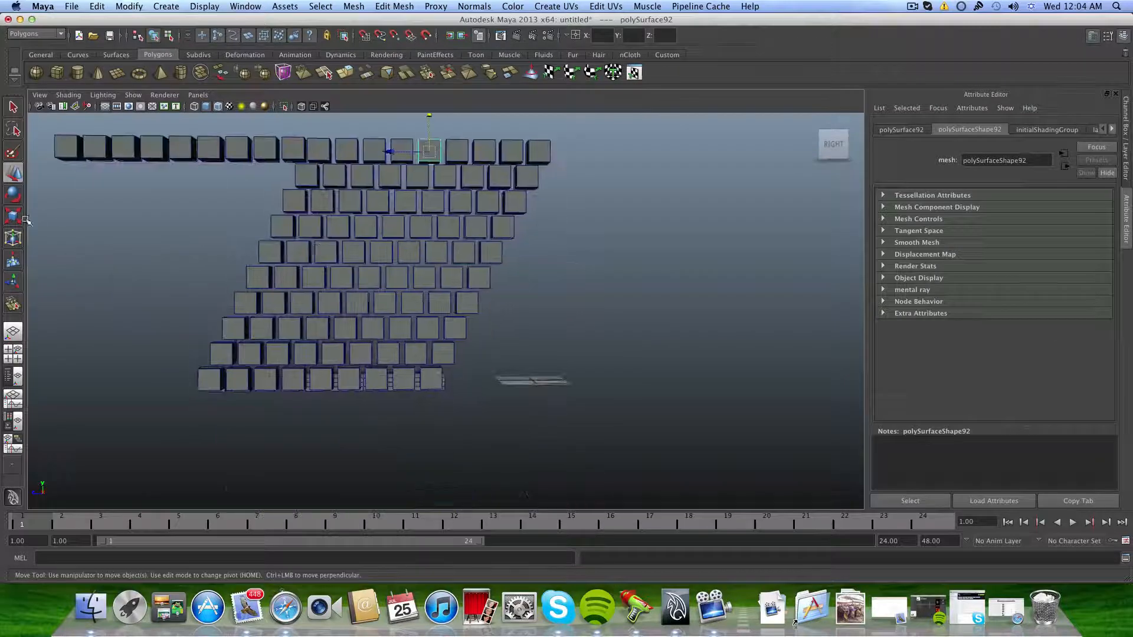
{"action": "left_click", "coordinate": [57, 72]}
Scale the new cube up uniformly until its top face sits about 1.47 units above the grid plane.
{"action": "scroll", "coordinate": [537, 407], "scroll_direction": "up", "scroll_amount": 6}
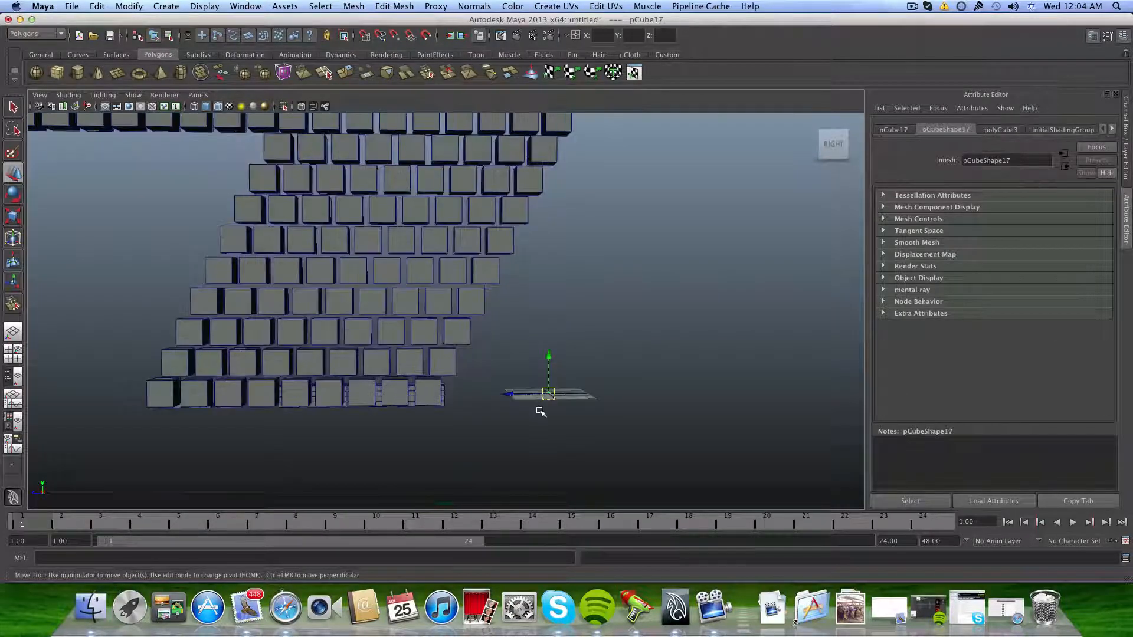
{"action": "middle_click_drag", "start_coordinate": [511, 372], "coordinate": [539, 306], "text": "alt"}
{"action": "scroll", "coordinate": [300, 348], "scroll_direction": "up", "scroll_amount": 8}
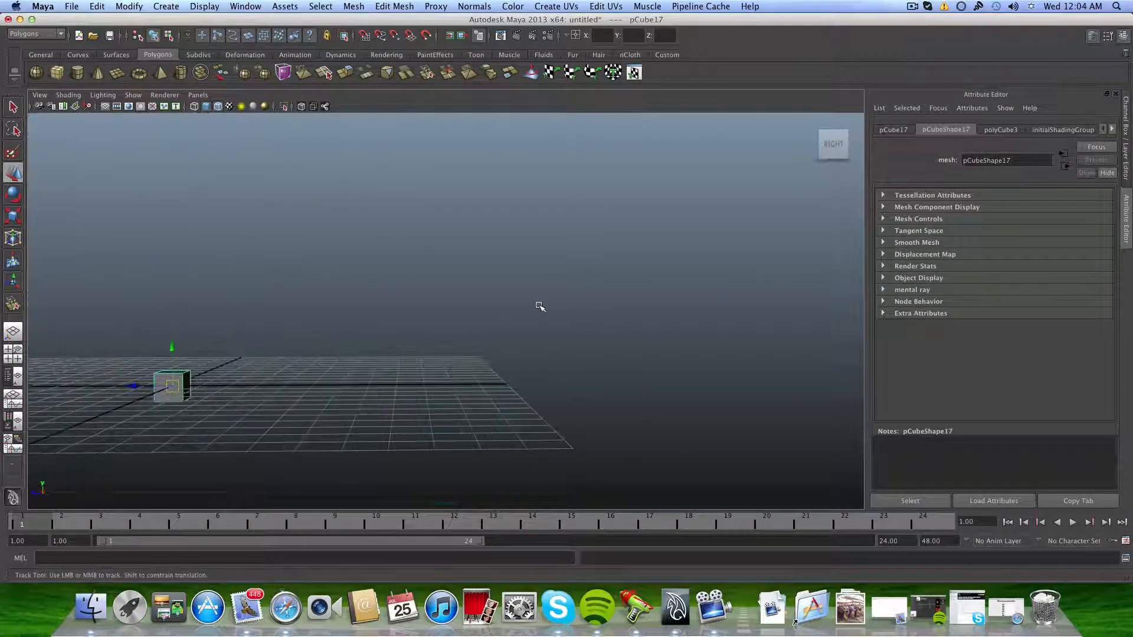
{"action": "scroll", "coordinate": [538, 306], "scroll_direction": "up", "scroll_amount": 3}
{"action": "middle_click_drag", "start_coordinate": [378, 344], "coordinate": [503, 347], "text": "alt"}
{"action": "scroll", "coordinate": [384, 377], "scroll_direction": "up", "scroll_amount": 7}
{"action": "middle_click_drag", "start_coordinate": [384, 381], "coordinate": [435, 305], "text": "alt"}
{"action": "scroll", "coordinate": [436, 305], "scroll_direction": "down", "scroll_amount": 4}
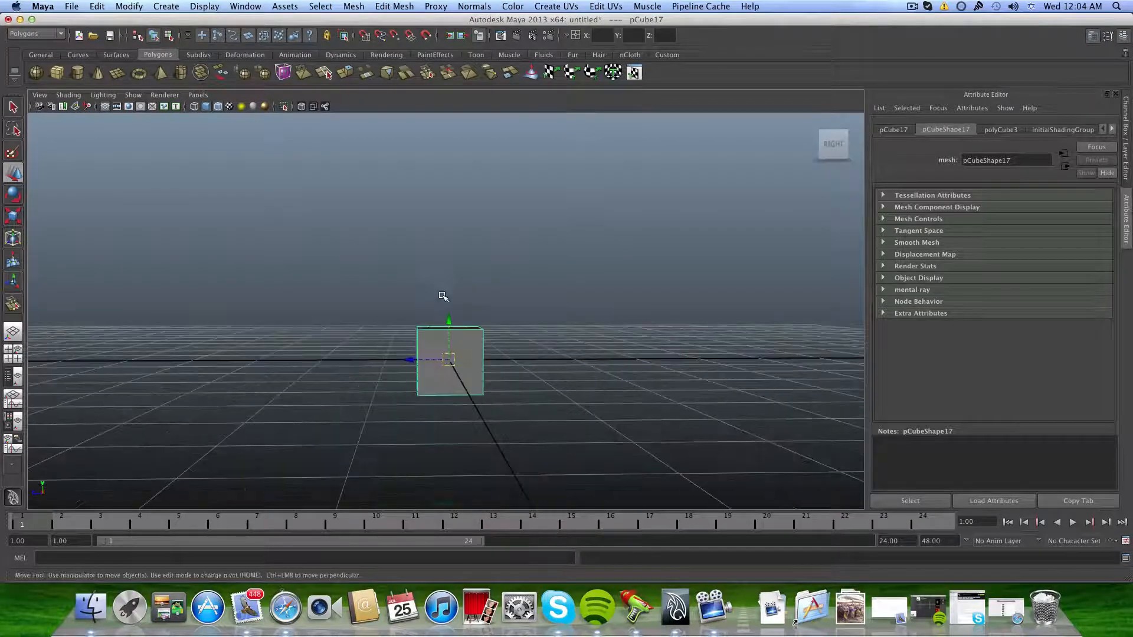
{"action": "scroll", "coordinate": [445, 298], "scroll_direction": "up", "scroll_amount": 2}
{"action": "left_click", "coordinate": [11, 217]}
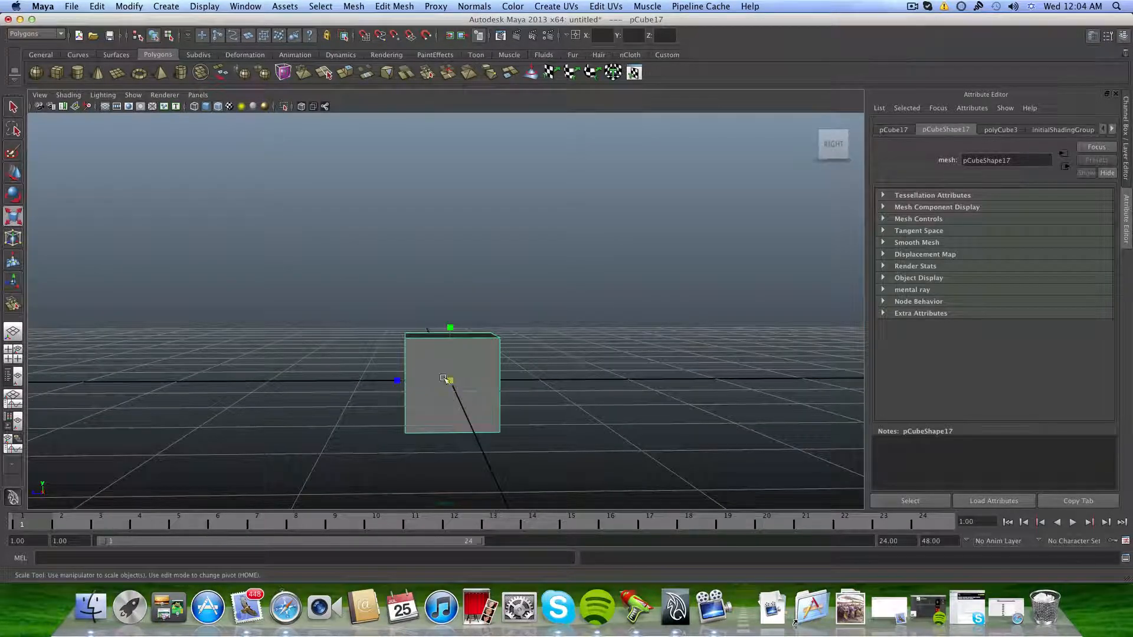
{"action": "left_click_drag", "start_coordinate": [450, 380], "coordinate": [530, 379]}
Extrude the enlarged cube's top face straight upward by about 1.14 units.
{"action": "right_click_drag", "start_coordinate": [530, 379], "coordinate": [502, 378], "text": "alt"}
{"action": "left_click_drag", "start_coordinate": [501, 379], "coordinate": [433, 390], "text": "alt"}
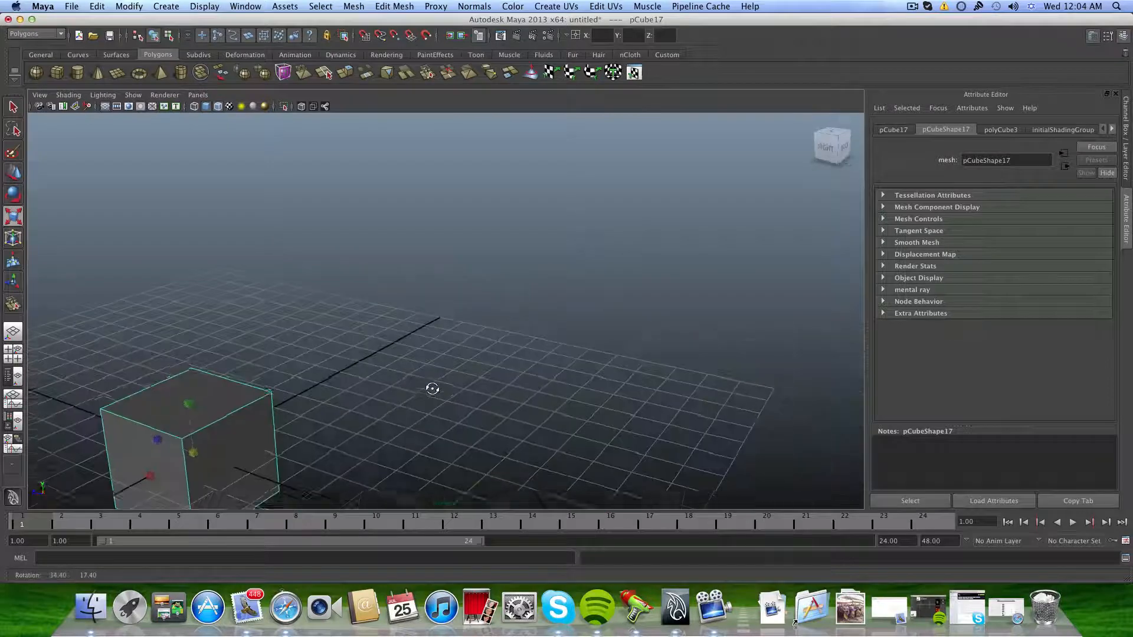
{"action": "middle_click_drag", "start_coordinate": [433, 387], "coordinate": [581, 349], "text": "alt"}
{"action": "right_click_drag", "start_coordinate": [389, 351], "coordinate": [389, 377]}
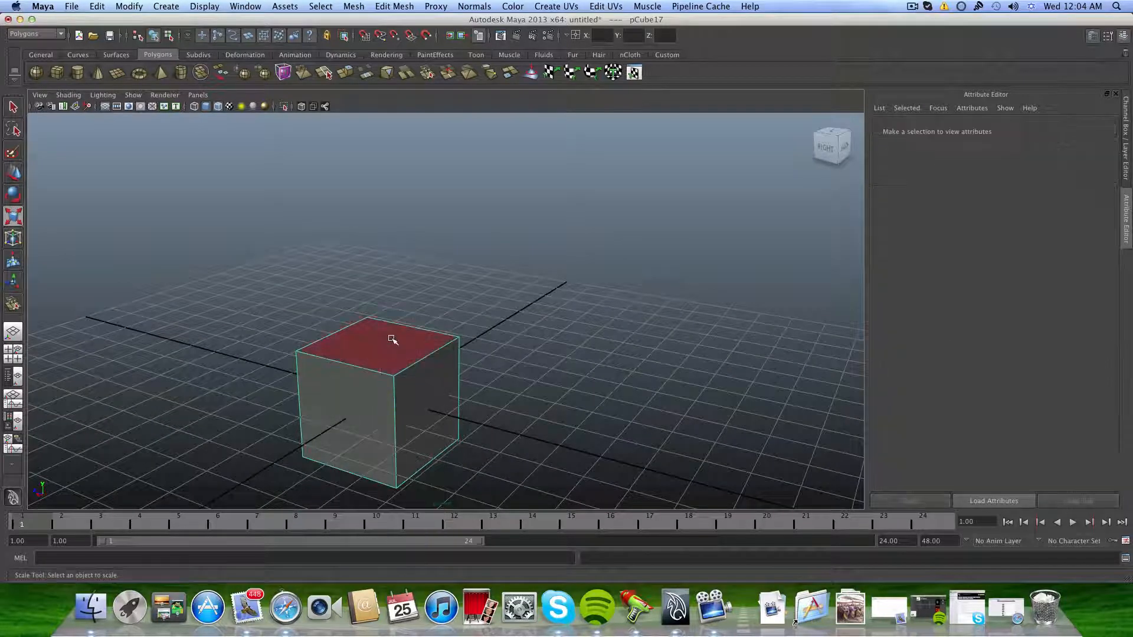
{"action": "left_click", "coordinate": [378, 346]}
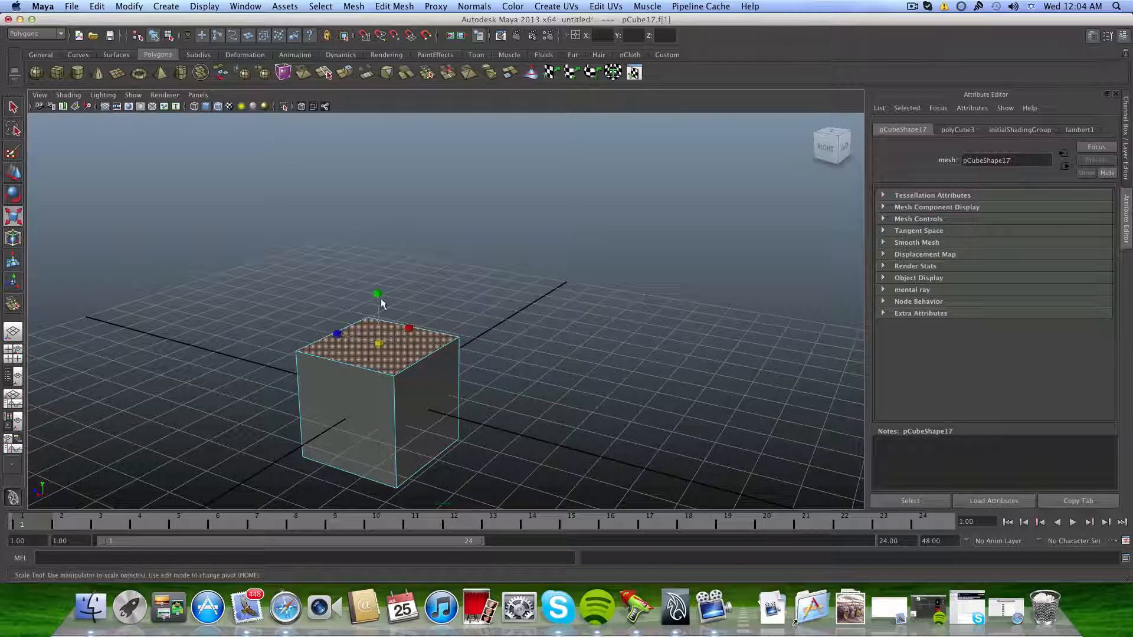
{"action": "left_click", "coordinate": [354, 8]}
{"action": "mouse_move", "coordinate": [389, 8]}
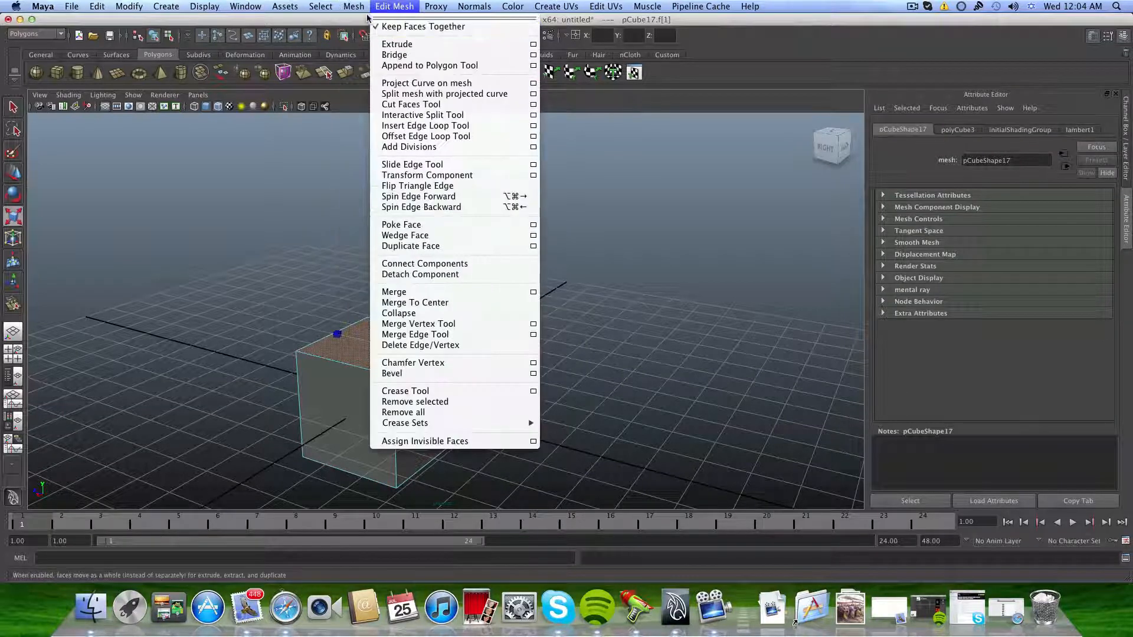
{"action": "left_click", "coordinate": [378, 309]}
{"action": "key", "text": "r"}
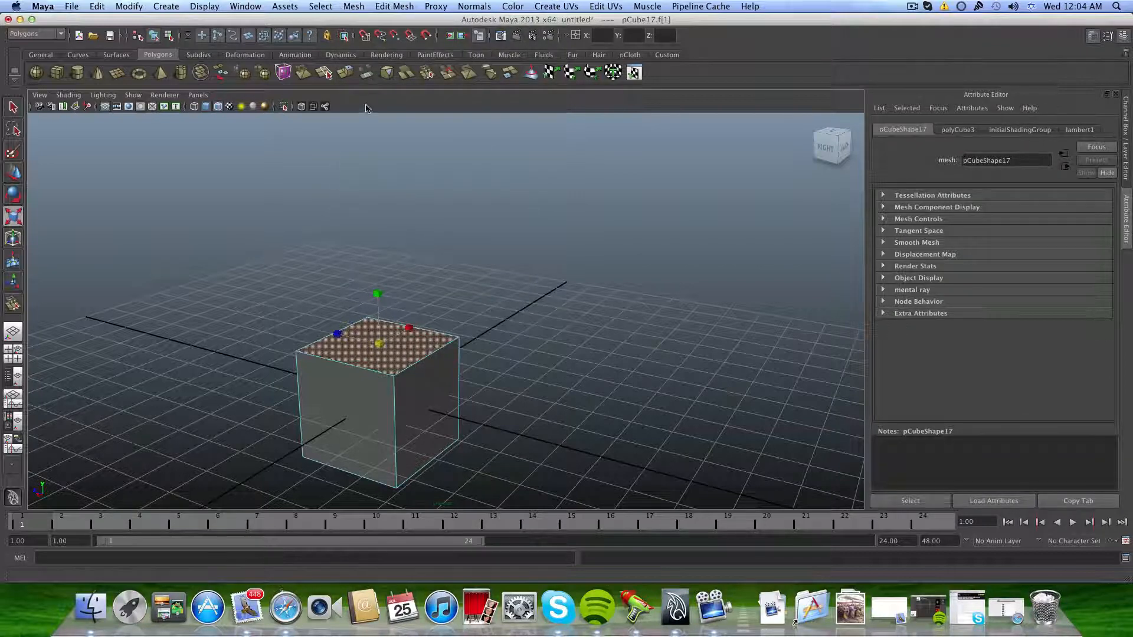
{"action": "left_click", "coordinate": [345, 73]}
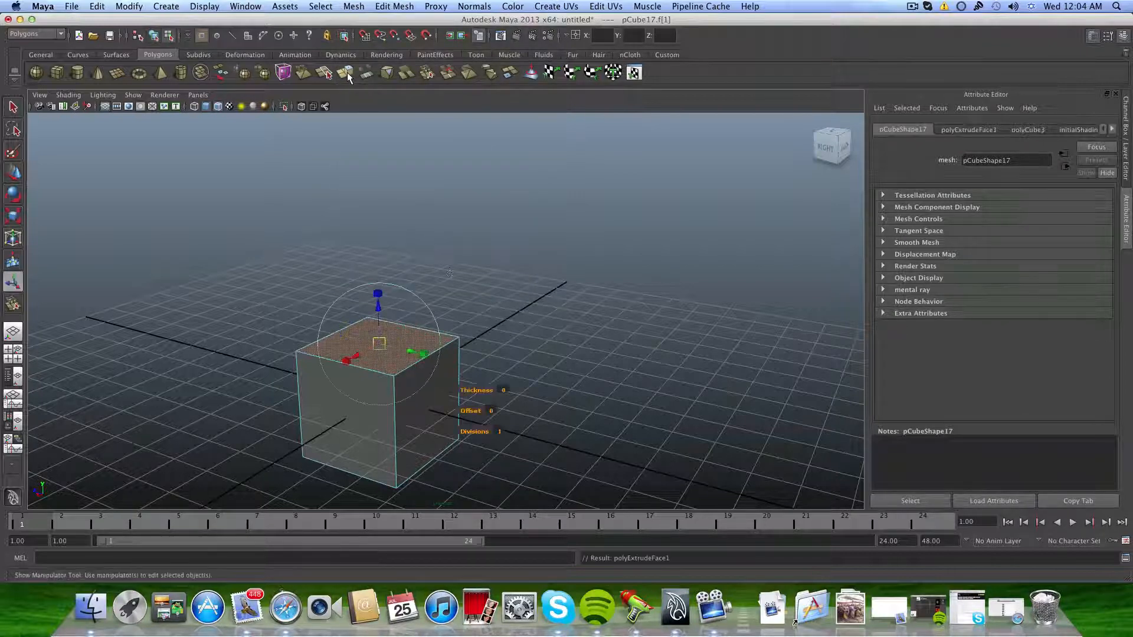
{"action": "left_click_drag", "start_coordinate": [378, 306], "coordinate": [377, 262]}
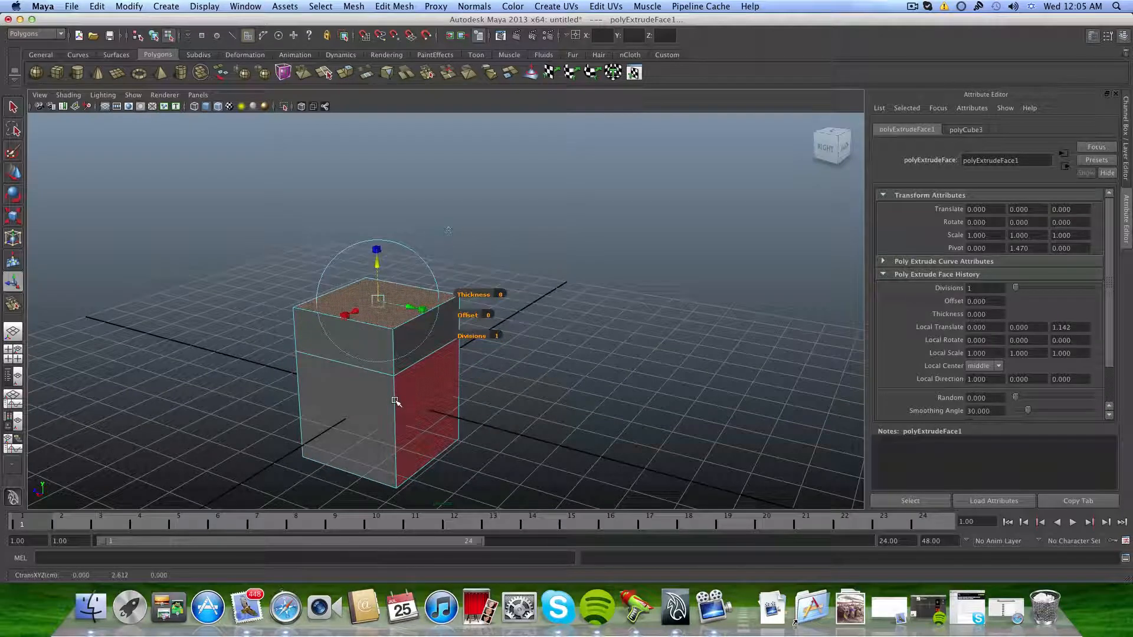
Leave the Merge Vertex tool and undo the upward extrusion of the cube's top face.
{"action": "key", "text": "y"}
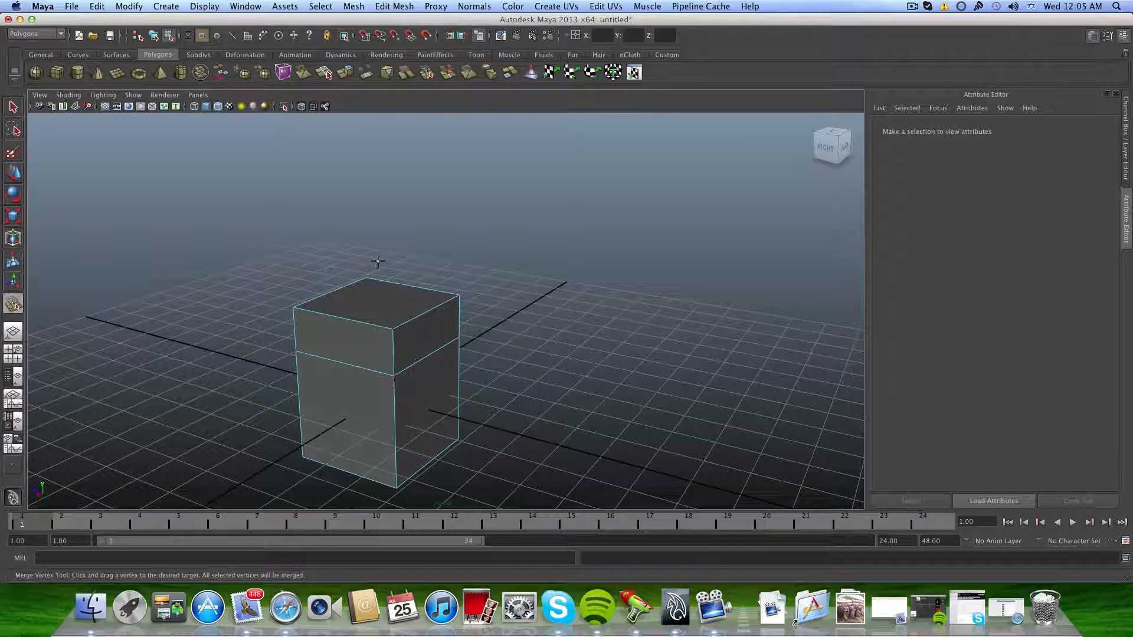
{"action": "key", "text": "ctrl+z"}
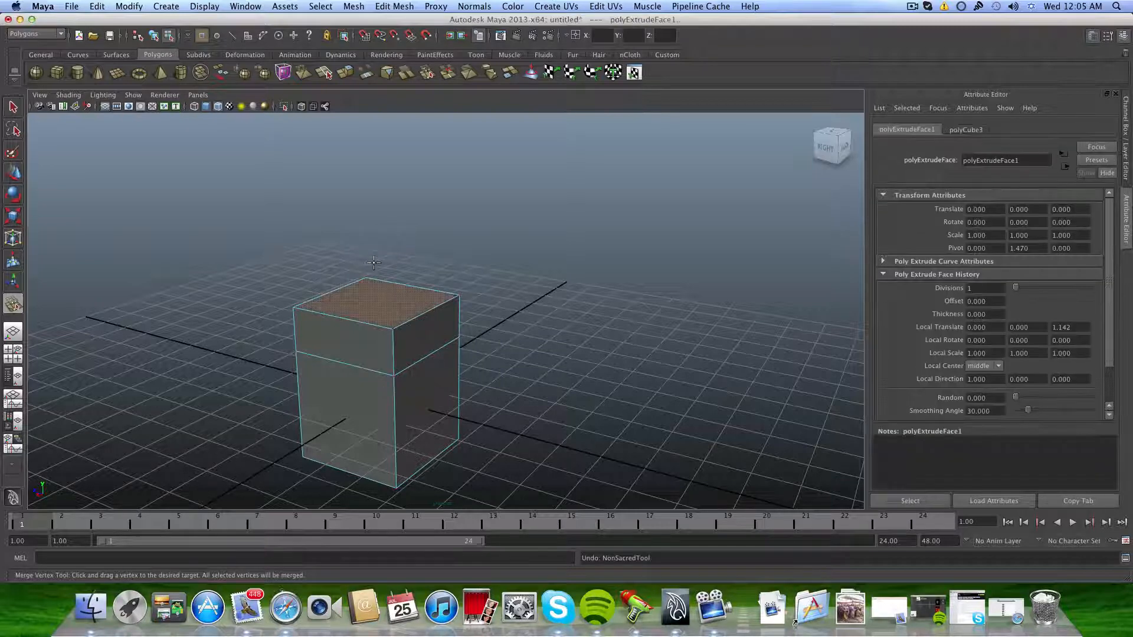
{"action": "key", "text": "q"}
{"action": "left_click", "coordinate": [471, 382]}
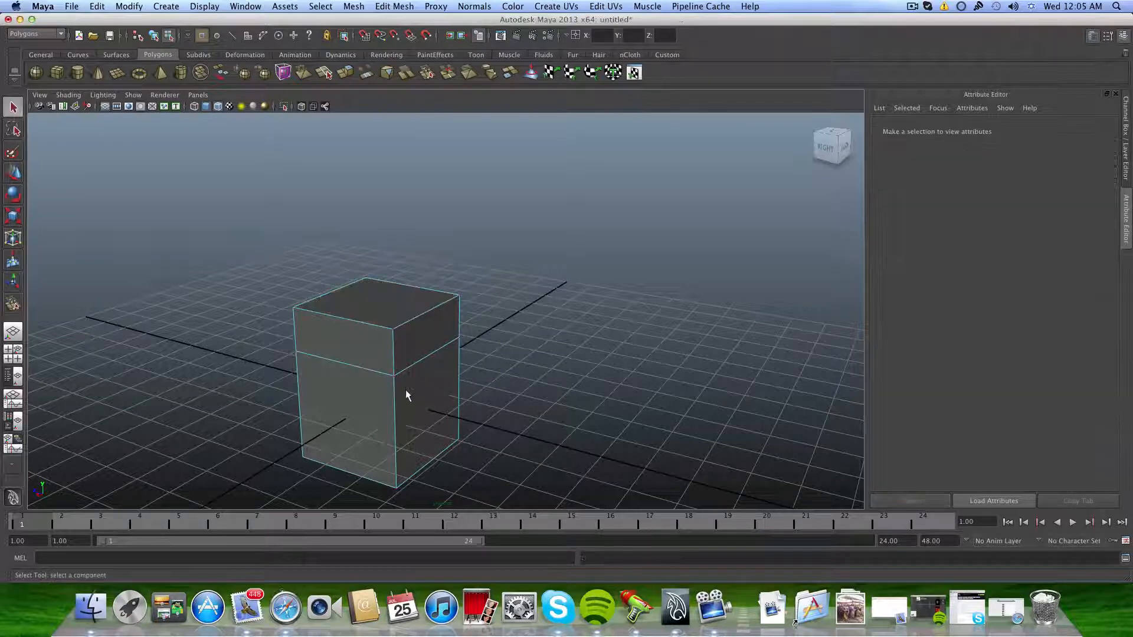
{"action": "key", "text": "ctrl+z"}
{"action": "key", "text": "ctrl+z"}
{"action": "key", "text": "ctrl+z"}
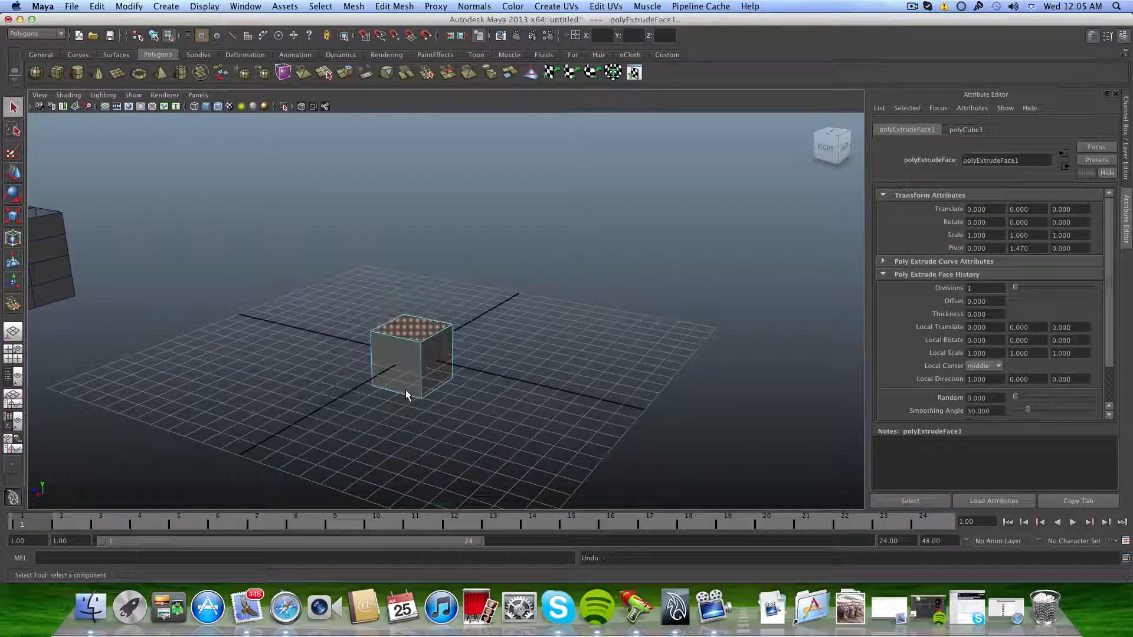
Extrude the cube's top face upward by about 0.57 units and scale the extruded face uniformly to about 1.6.
{"action": "key", "text": "F8"}
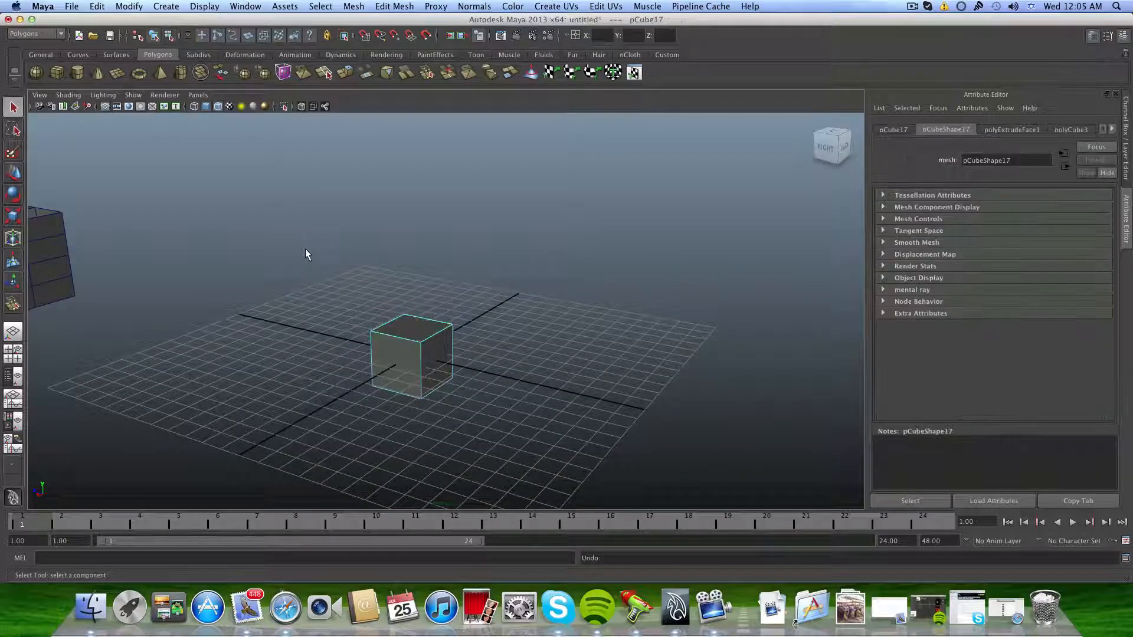
{"action": "scroll", "coordinate": [483, 394], "scroll_direction": "up", "scroll_amount": 4}
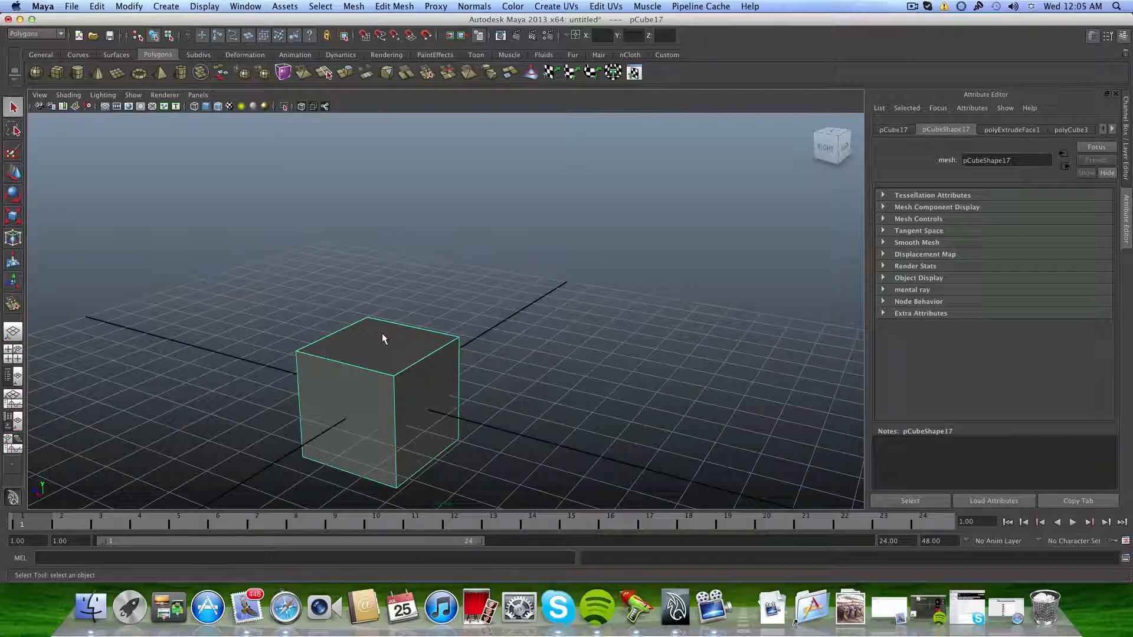
{"action": "right_click_drag", "start_coordinate": [381, 333], "coordinate": [382, 353]}
{"action": "left_click", "coordinate": [381, 353]}
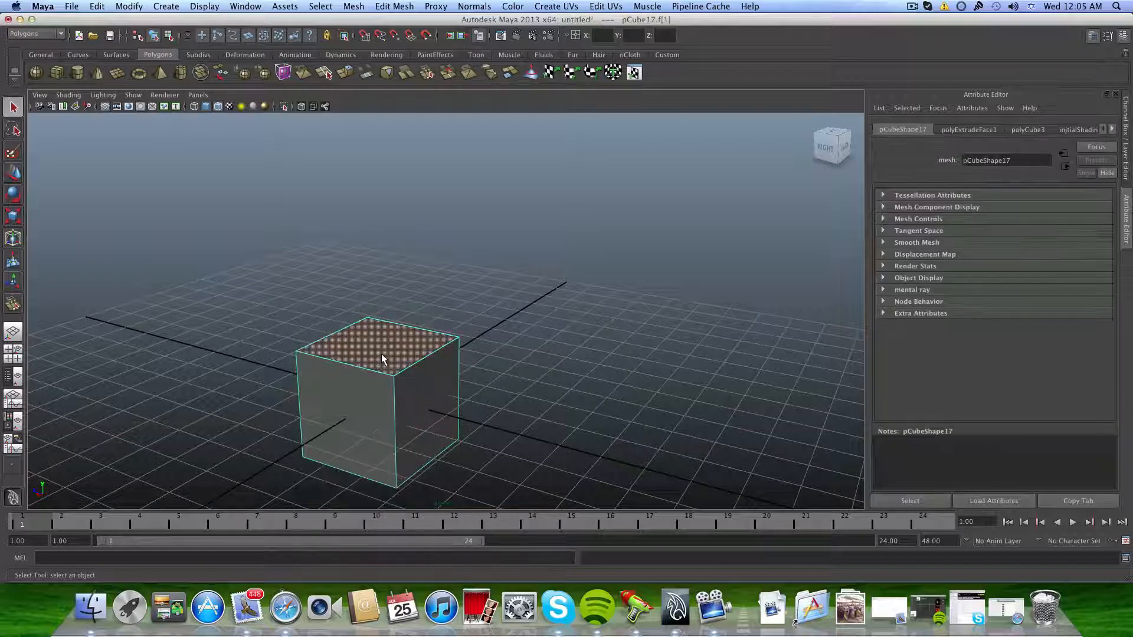
{"action": "left_click", "coordinate": [395, 6]}
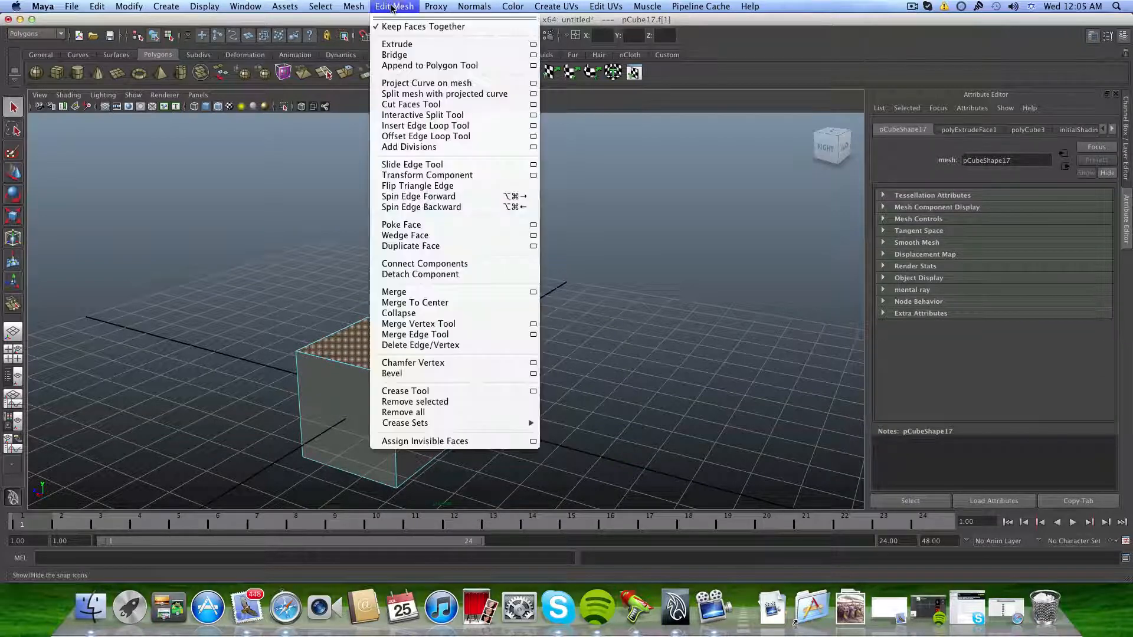
{"action": "left_click", "coordinate": [319, 274]}
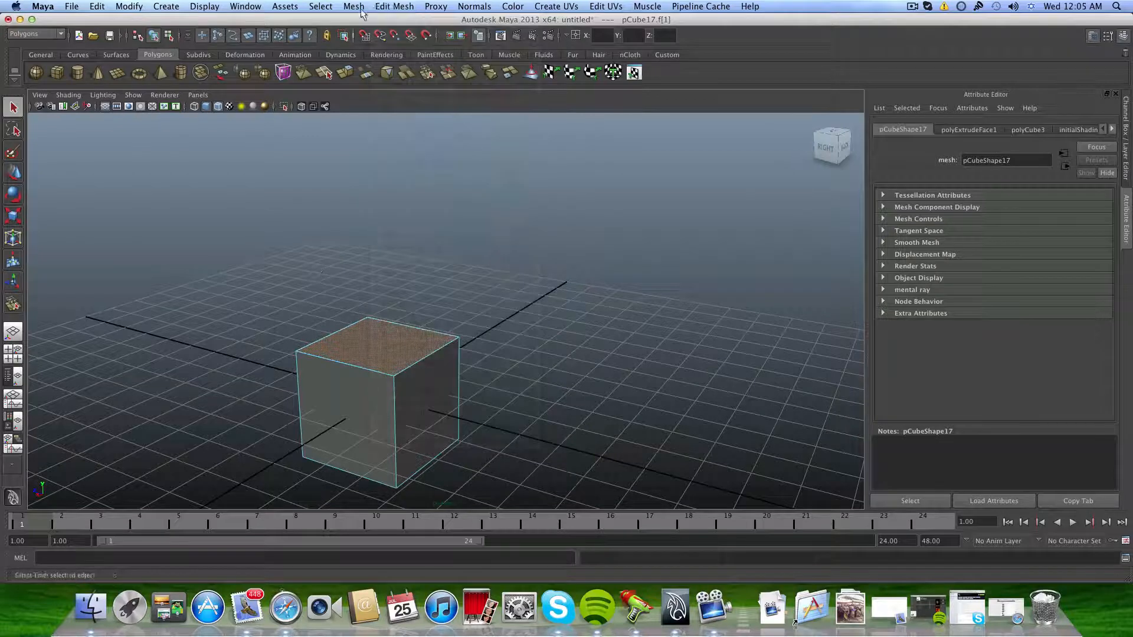
{"action": "left_click", "coordinate": [345, 72]}
{"action": "left_click_drag", "start_coordinate": [379, 306], "coordinate": [375, 287]}
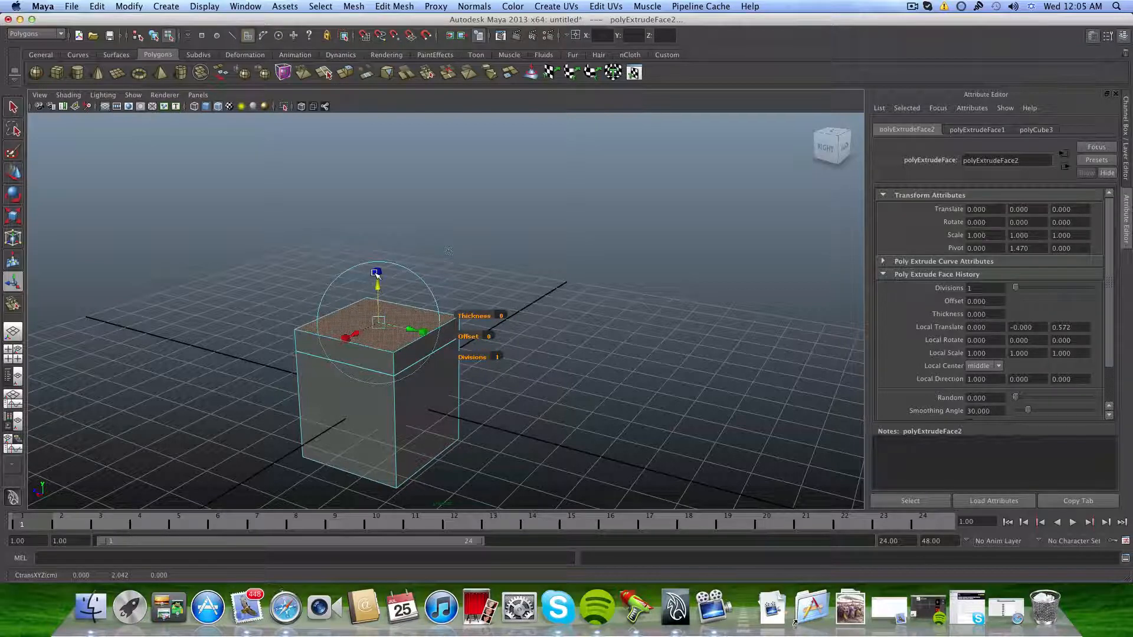
{"action": "left_click_drag", "start_coordinate": [378, 322], "coordinate": [398, 321]}
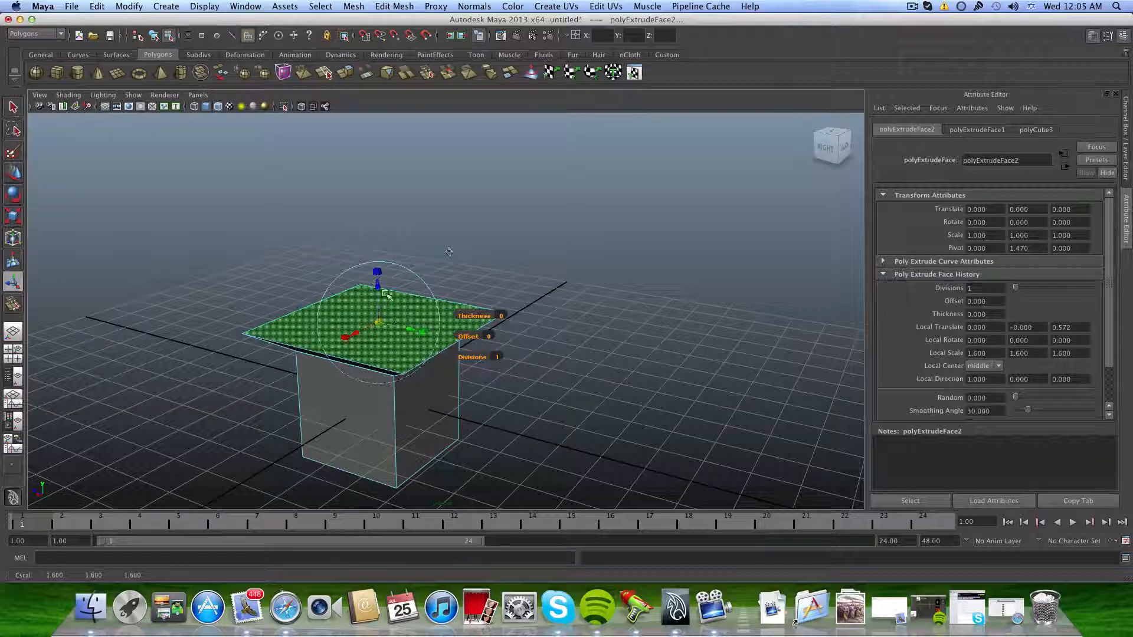
Extrude the widened top face upward two more times to form two stacked layers above the cube.
{"action": "left_click", "coordinate": [346, 72]}
{"action": "left_click_drag", "start_coordinate": [377, 273], "coordinate": [374, 217]}
{"action": "left_click", "coordinate": [346, 72]}
Use the Merge Vertex tool to merge the upper block's front top corner into the back one and its left top corner into the right one.
{"action": "key", "text": "y"}
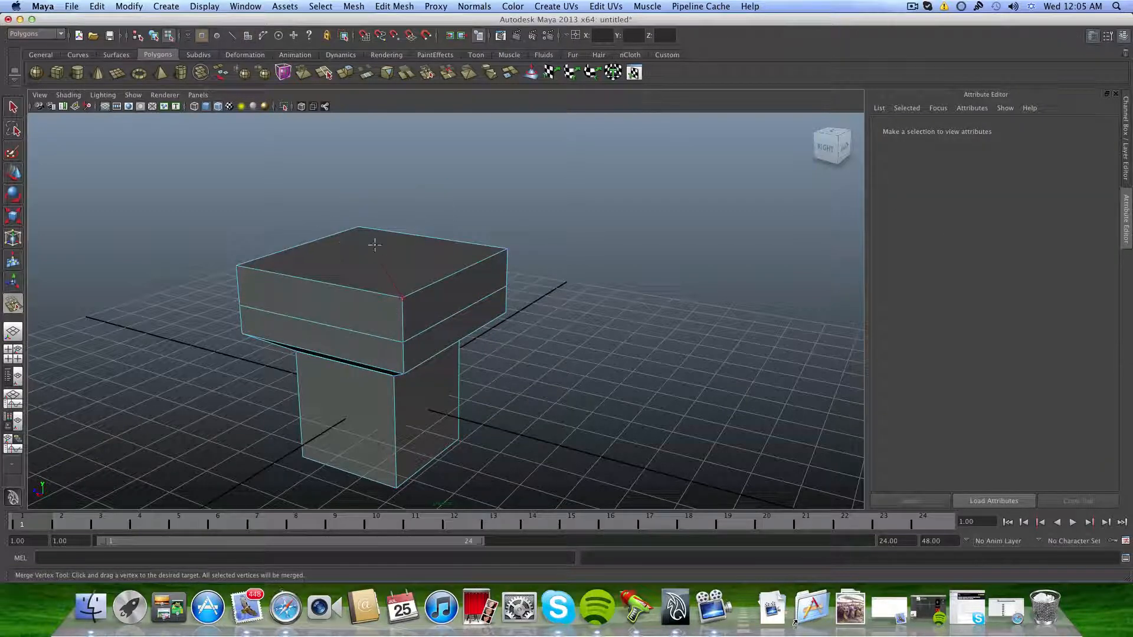
{"action": "left_click_drag", "start_coordinate": [375, 244], "coordinate": [359, 227]}
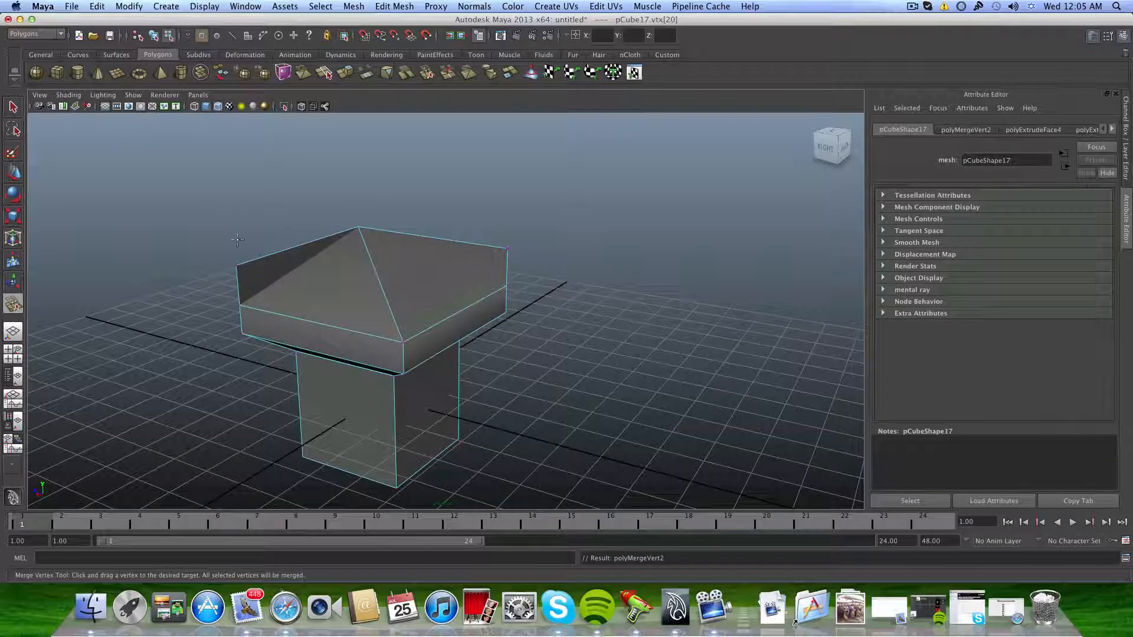
{"action": "left_click_drag", "start_coordinate": [236, 267], "coordinate": [507, 248]}
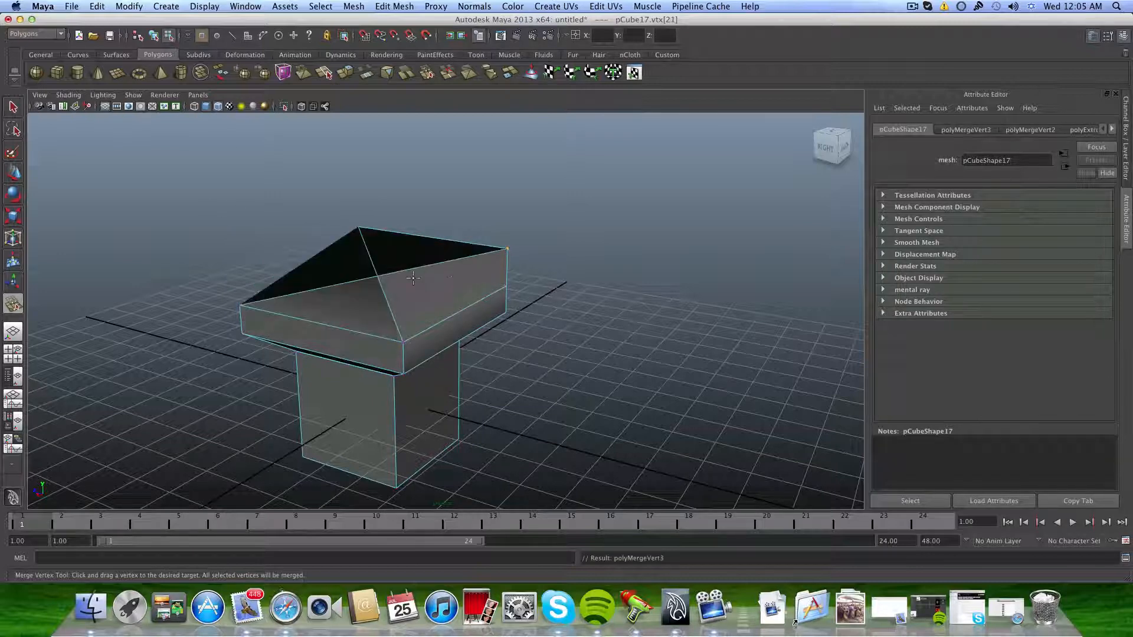
Merge the remaining vertices of the extruded layers together until the cube carries only a pointed, slanted top.
{"action": "scroll", "coordinate": [419, 295], "scroll_direction": "down", "scroll_amount": 3}
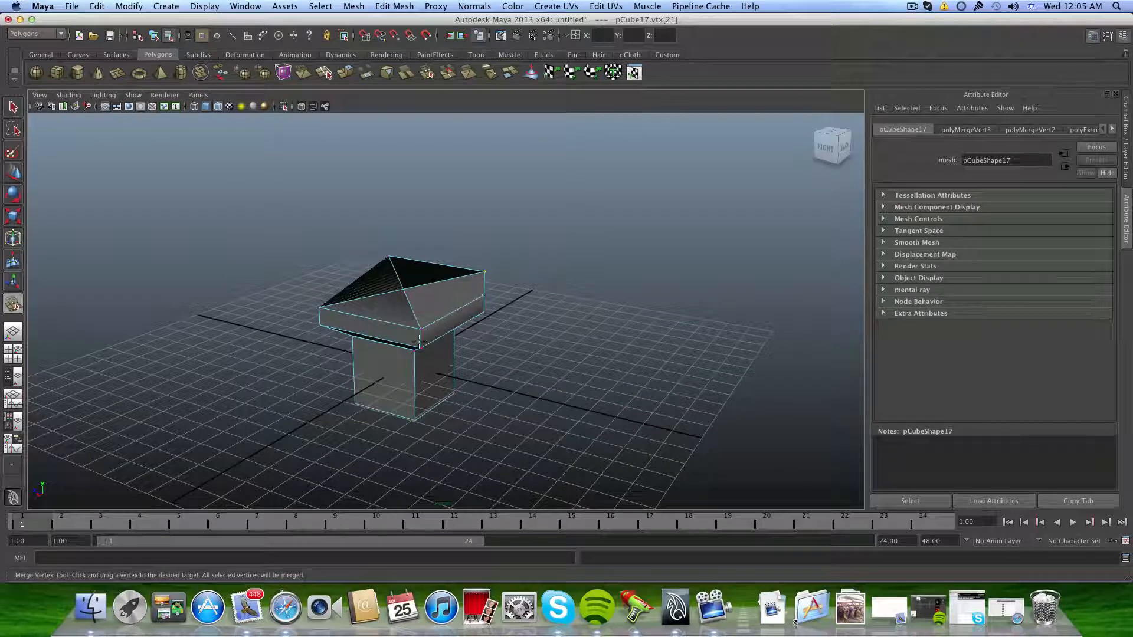
{"action": "left_click_drag", "start_coordinate": [427, 329], "coordinate": [418, 348]}
{"action": "left_click_drag", "start_coordinate": [319, 307], "coordinate": [320, 325]}
{"action": "scroll", "coordinate": [355, 366], "scroll_direction": "up", "scroll_amount": 5}
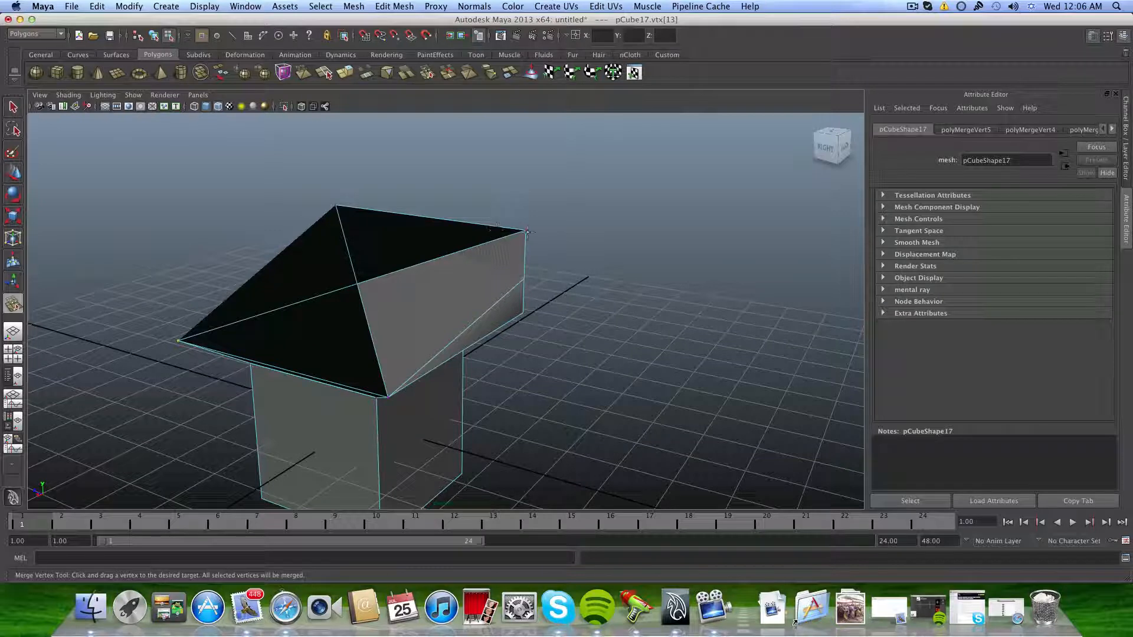
{"action": "left_click_drag", "start_coordinate": [524, 250], "coordinate": [338, 248]}
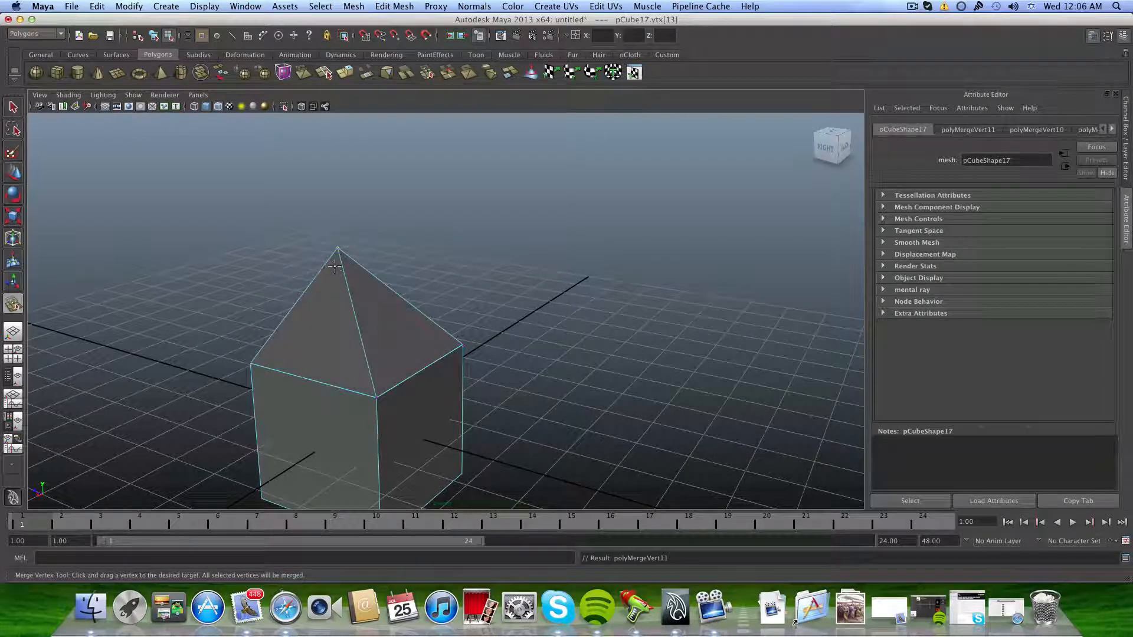
Leave the Merge Vertex tool and return to object mode with the whole reshaped cube selected.
{"action": "left_click_drag", "start_coordinate": [237, 266], "coordinate": [320, 294], "text": "alt"}
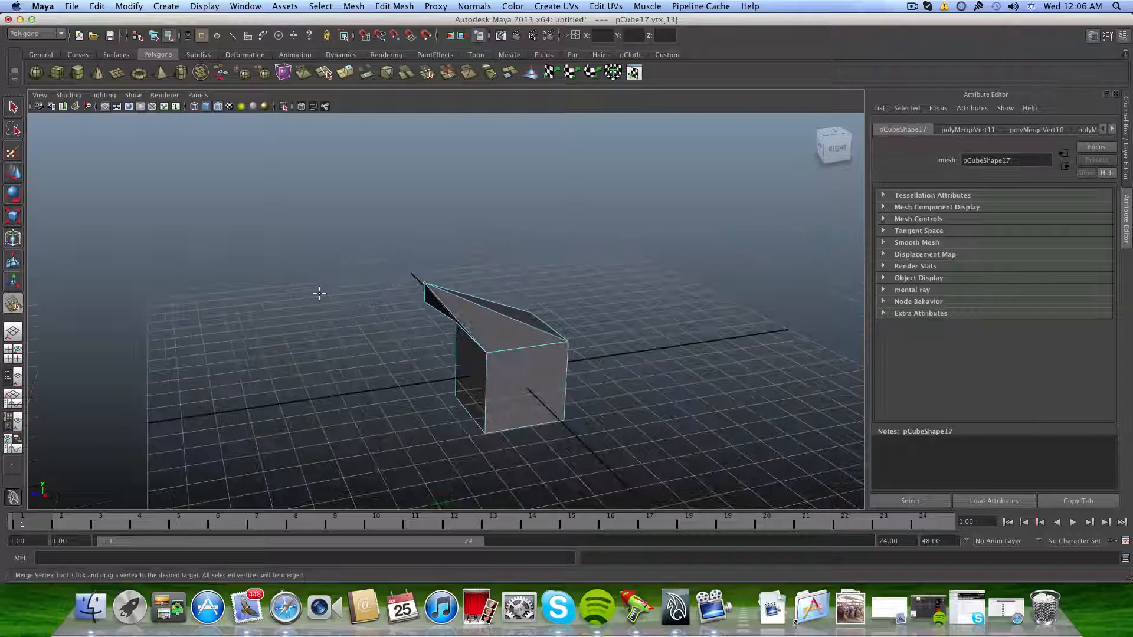
{"action": "left_click", "coordinate": [395, 5]}
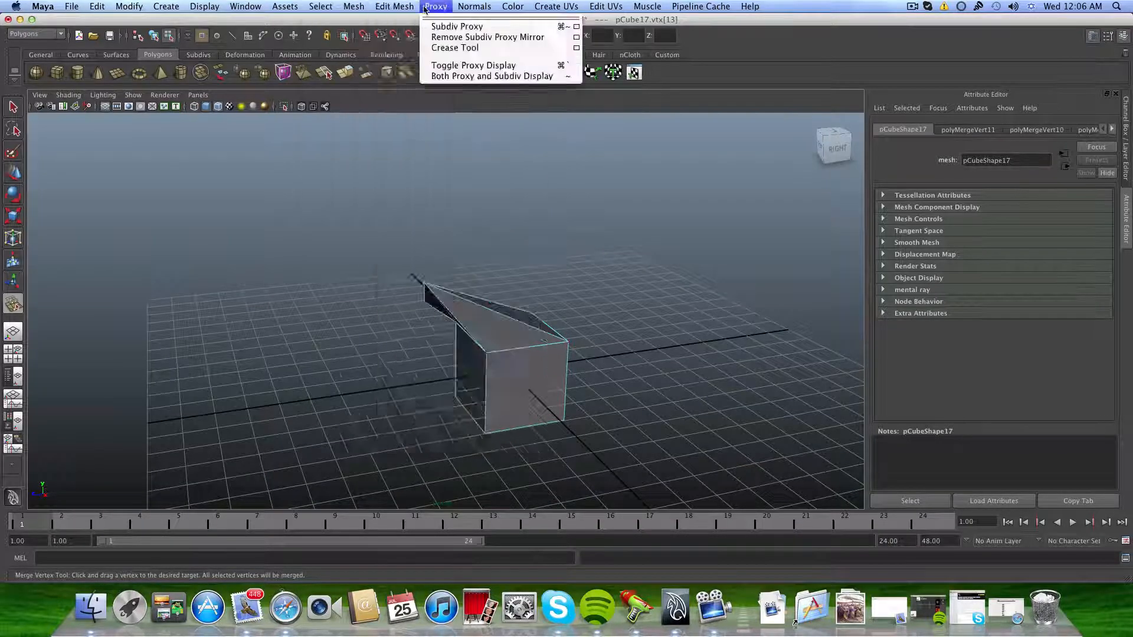
{"action": "left_click", "coordinate": [410, 7]}
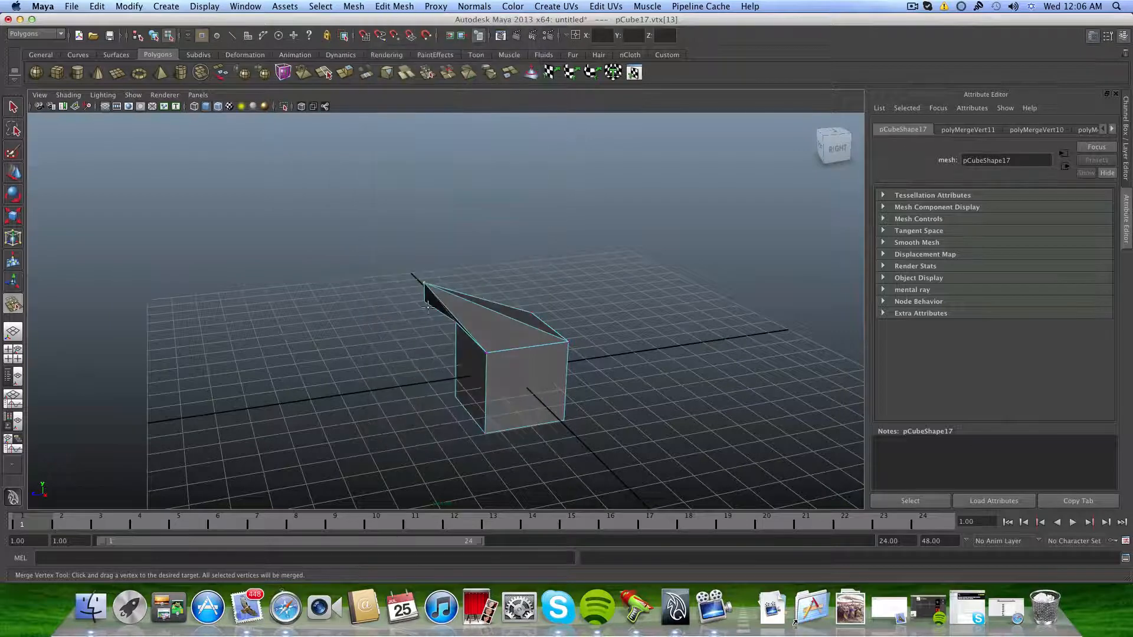
{"action": "left_click", "coordinate": [385, 365]}
{"action": "left_click", "coordinate": [14, 111]}
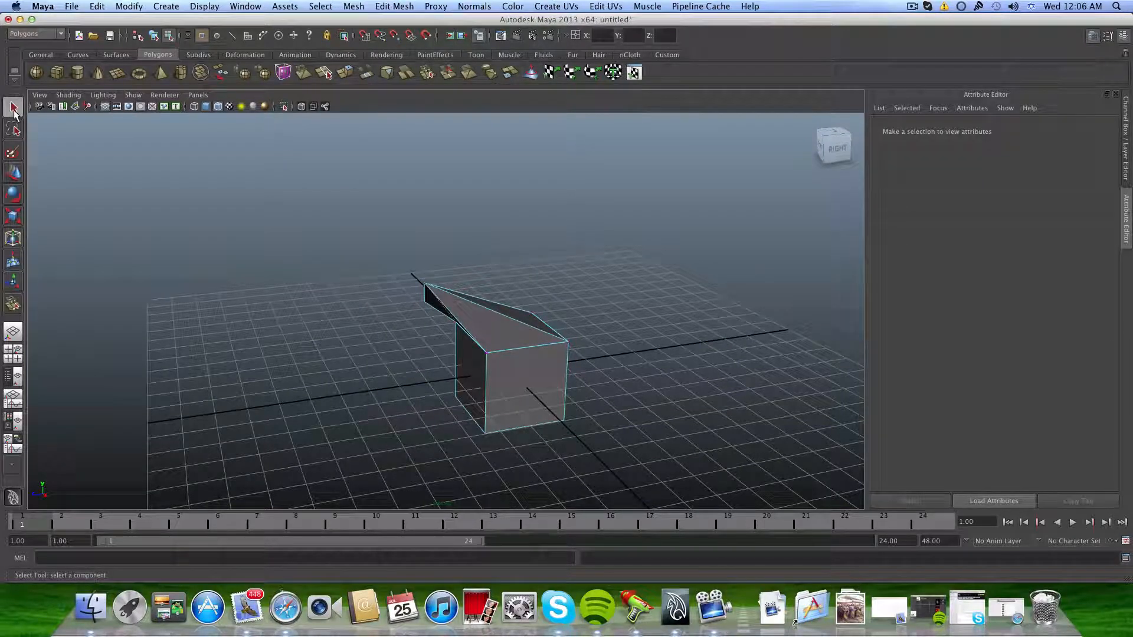
{"action": "key", "text": "F8"}
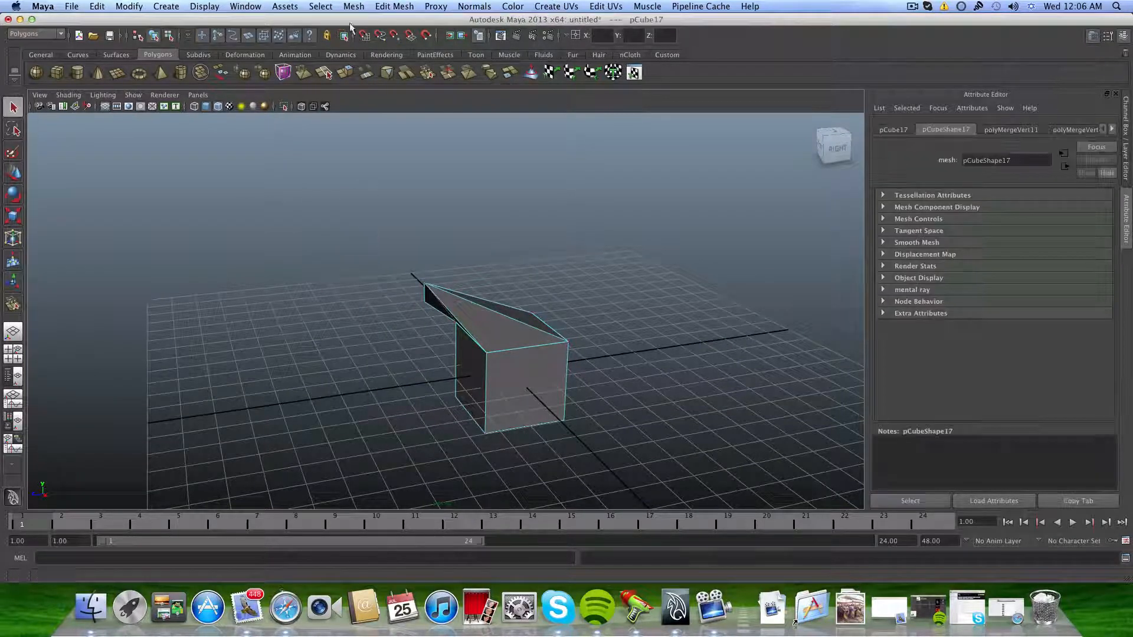
Merge the overlapping vertices across the whole reshaped cube.
{"action": "left_click", "coordinate": [383, 5]}
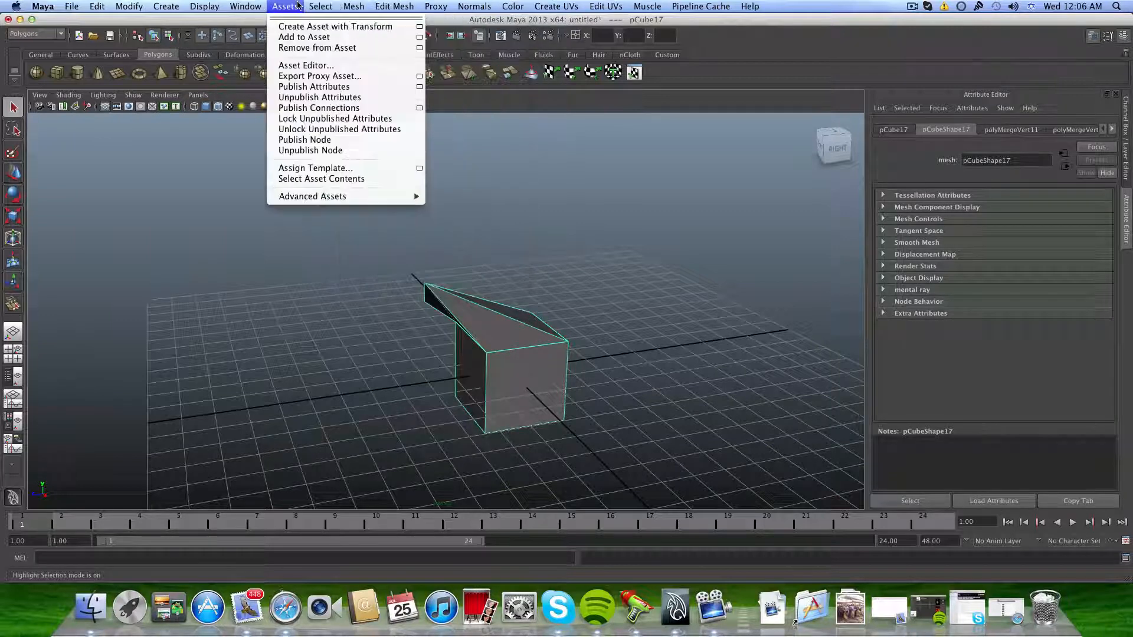
{"action": "left_click", "coordinate": [397, 93]}
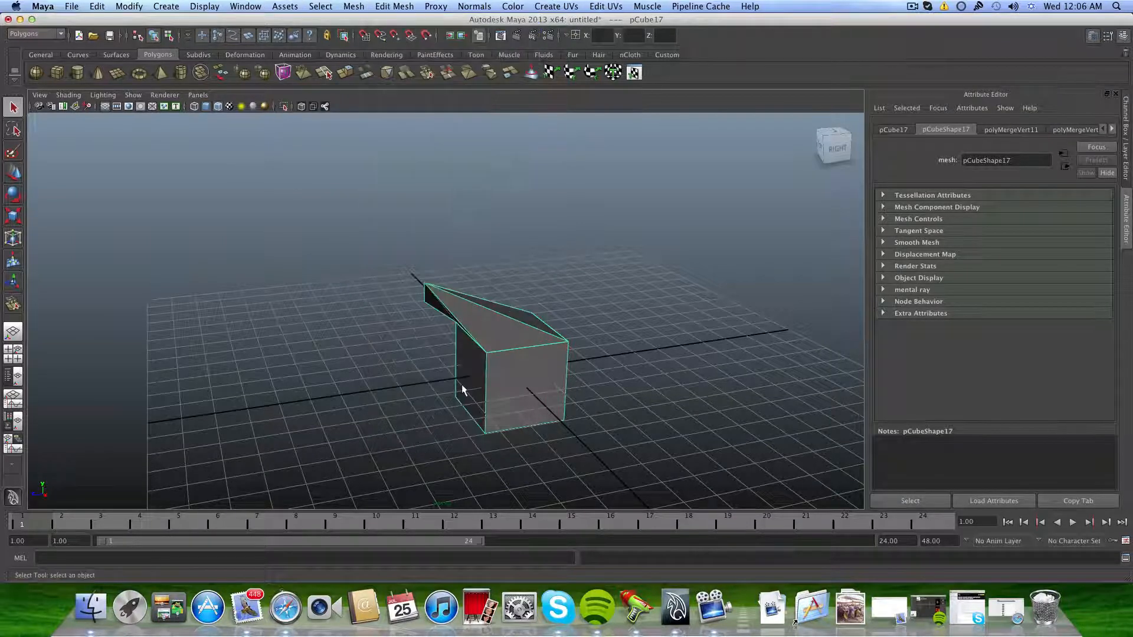
{"action": "left_click", "coordinate": [383, 6]}
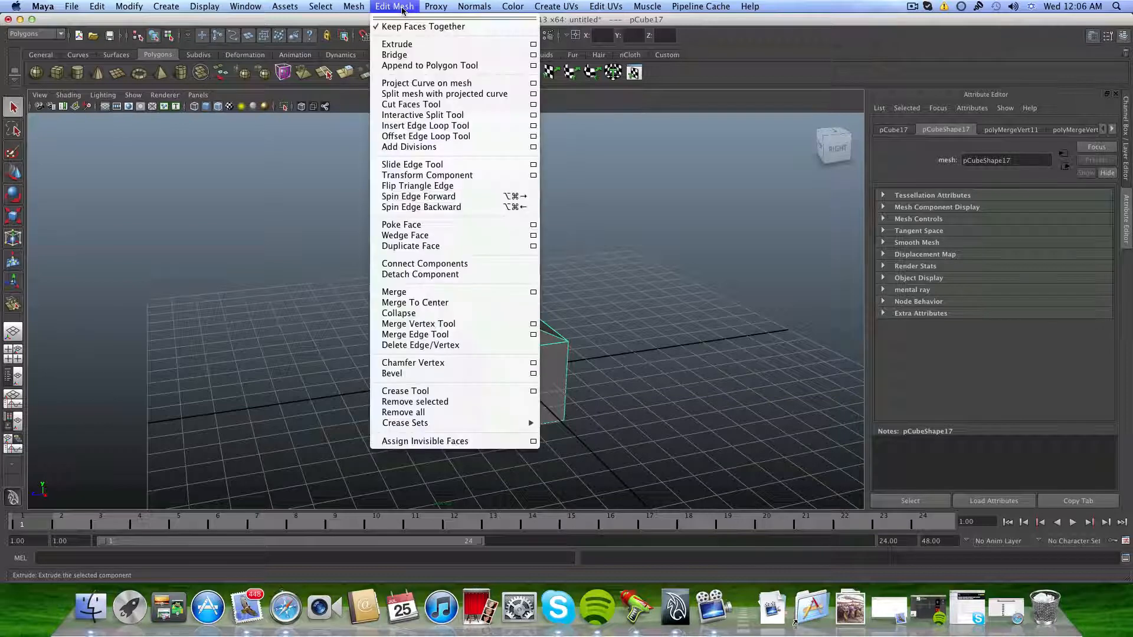
{"action": "left_click", "coordinate": [411, 293]}
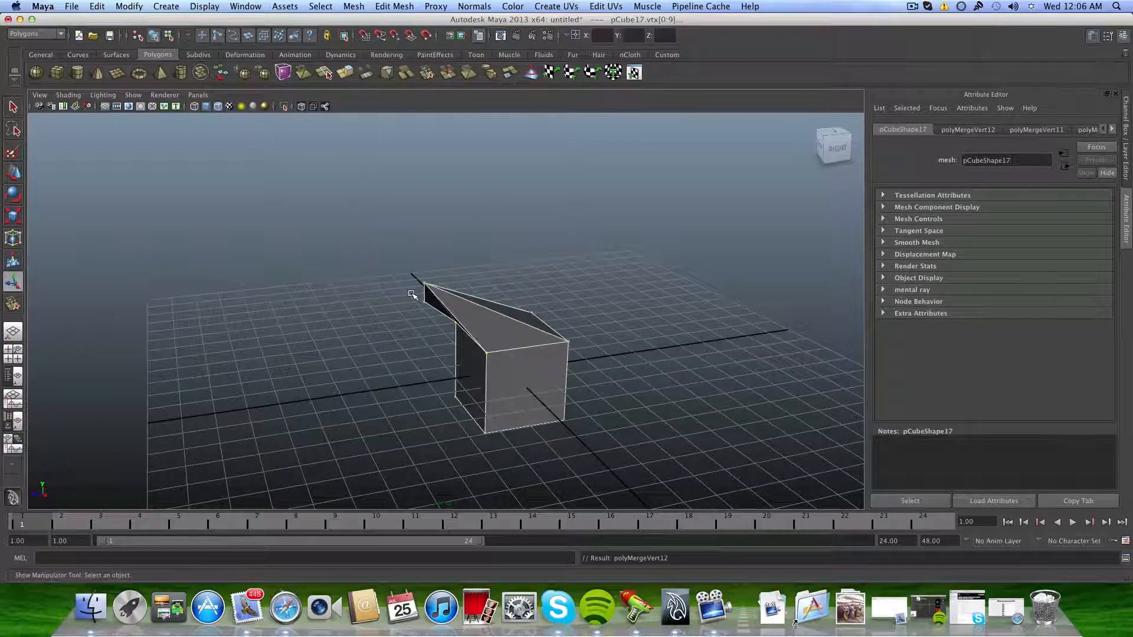
Return the reshaped cube to object selection and apply Fill Hole to its mesh.
{"action": "left_click", "coordinate": [395, 6]}
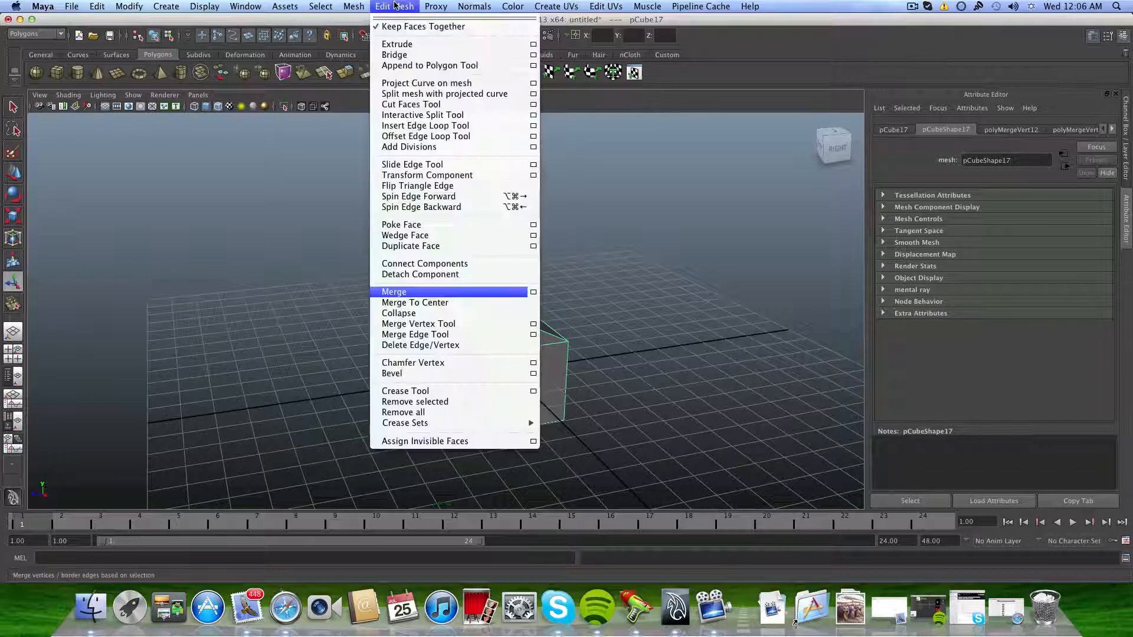
{"action": "left_click", "coordinate": [395, 6]}
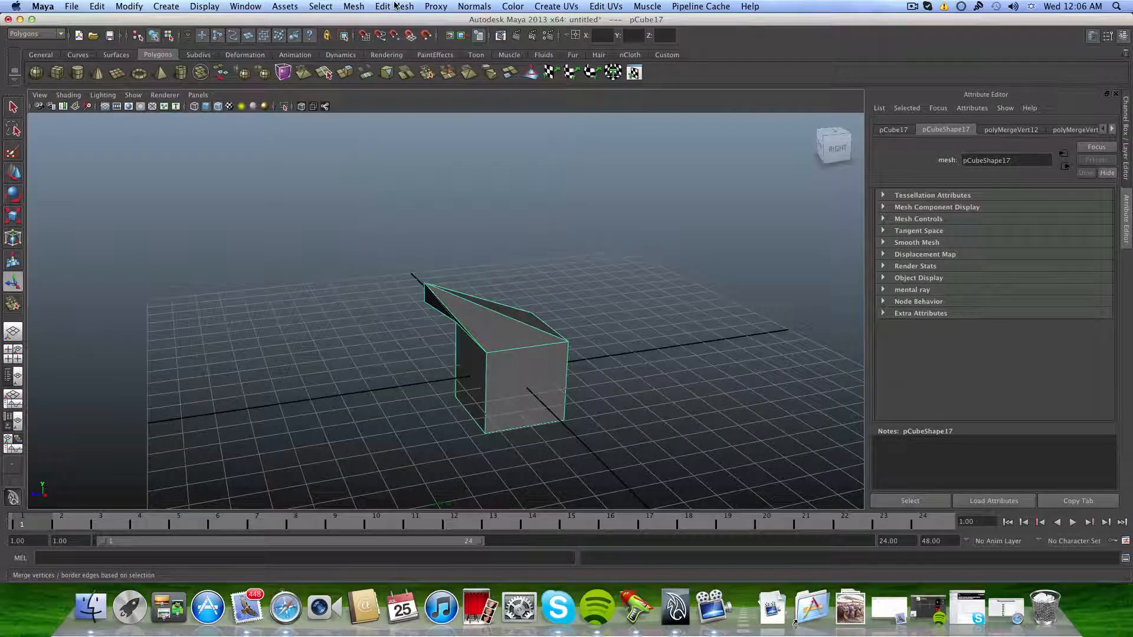
{"action": "left_click", "coordinate": [396, 6]}
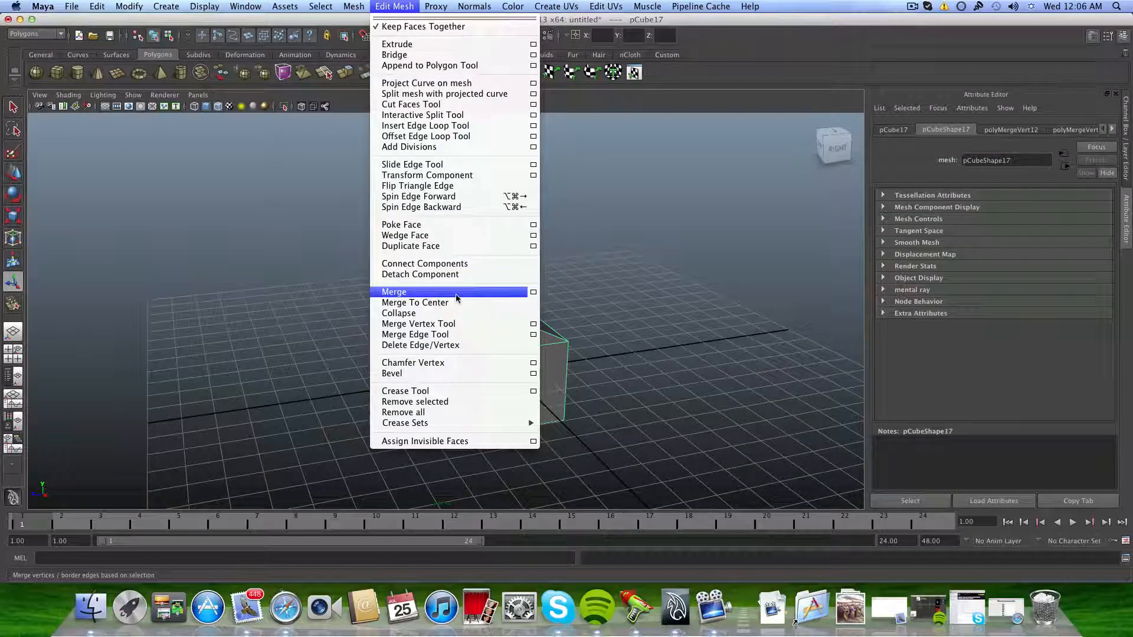
{"action": "mouse_move", "coordinate": [354, 6]}
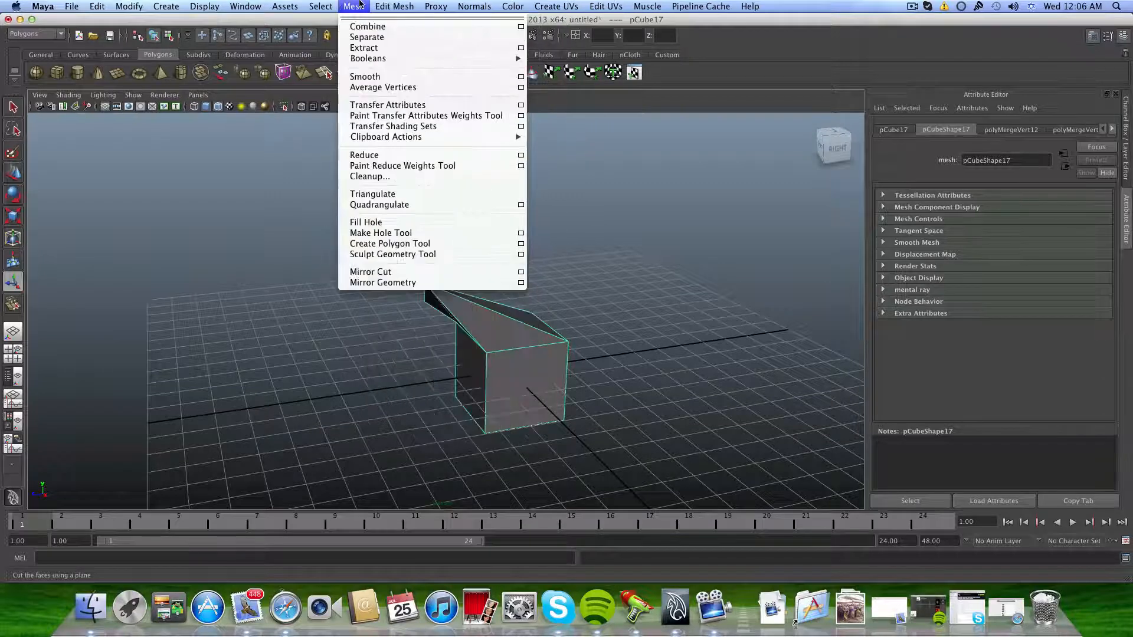
{"action": "left_click", "coordinate": [378, 223]}
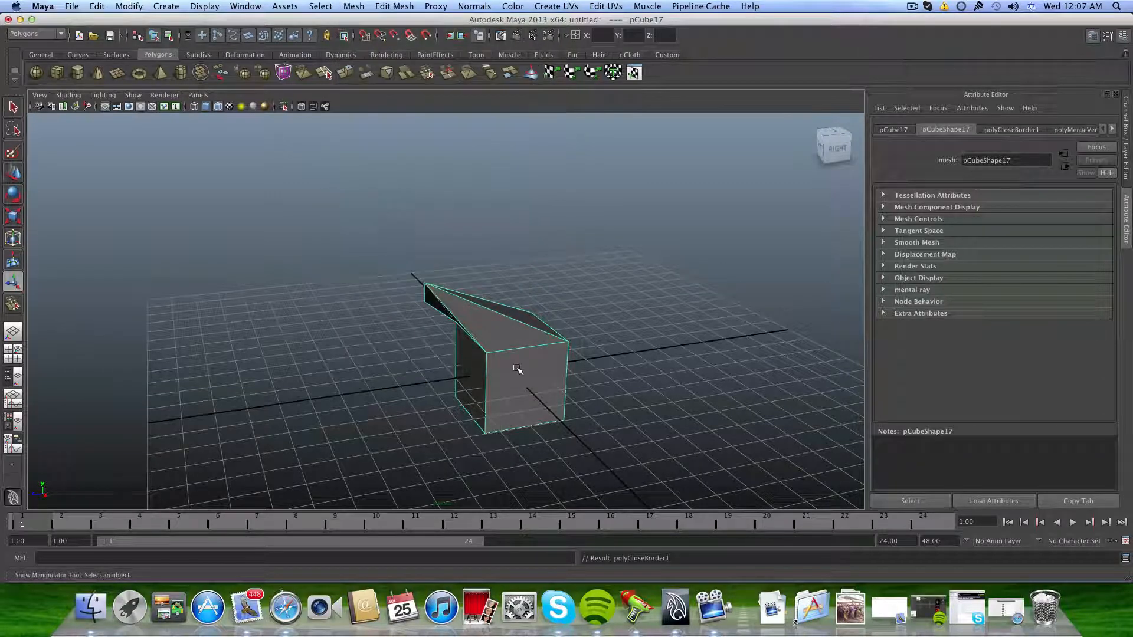
{"action": "left_click", "coordinate": [354, 5]}
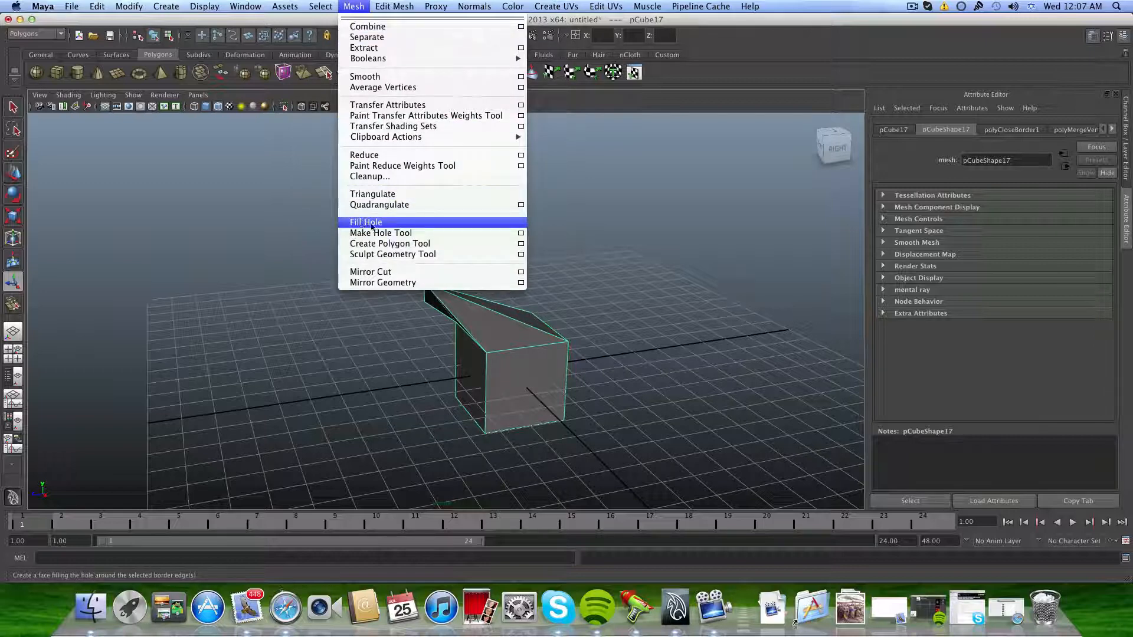
{"action": "left_click", "coordinate": [367, 225]}
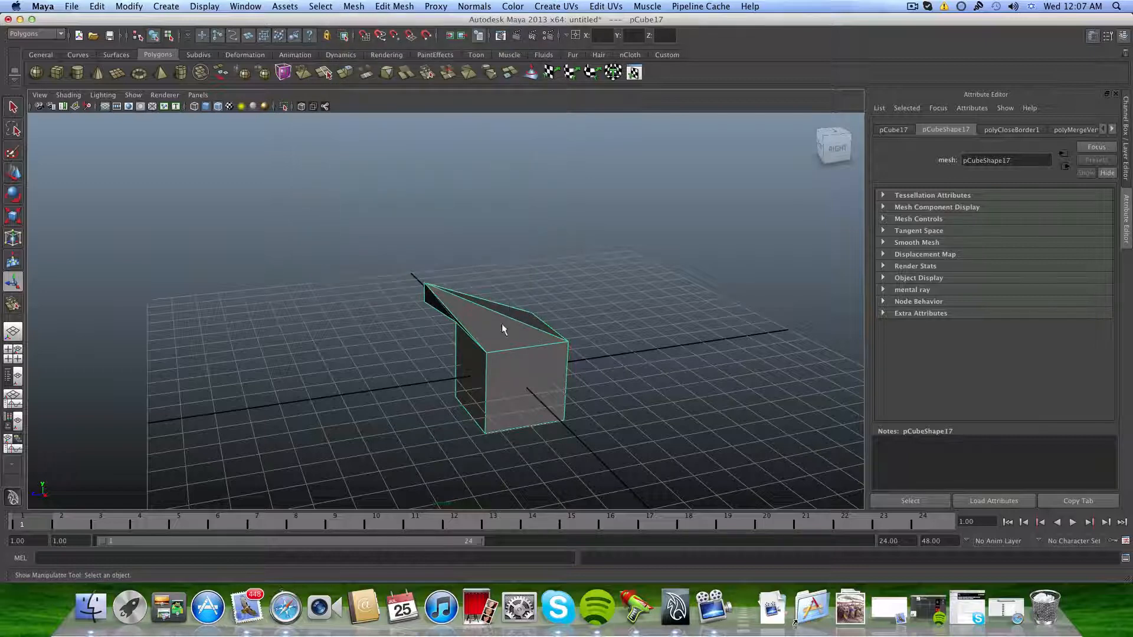
Create another polygon cube at the grid's centre, inside the reshaped cube.
{"action": "left_click_drag", "start_coordinate": [501, 323], "coordinate": [322, 327], "text": "alt"}
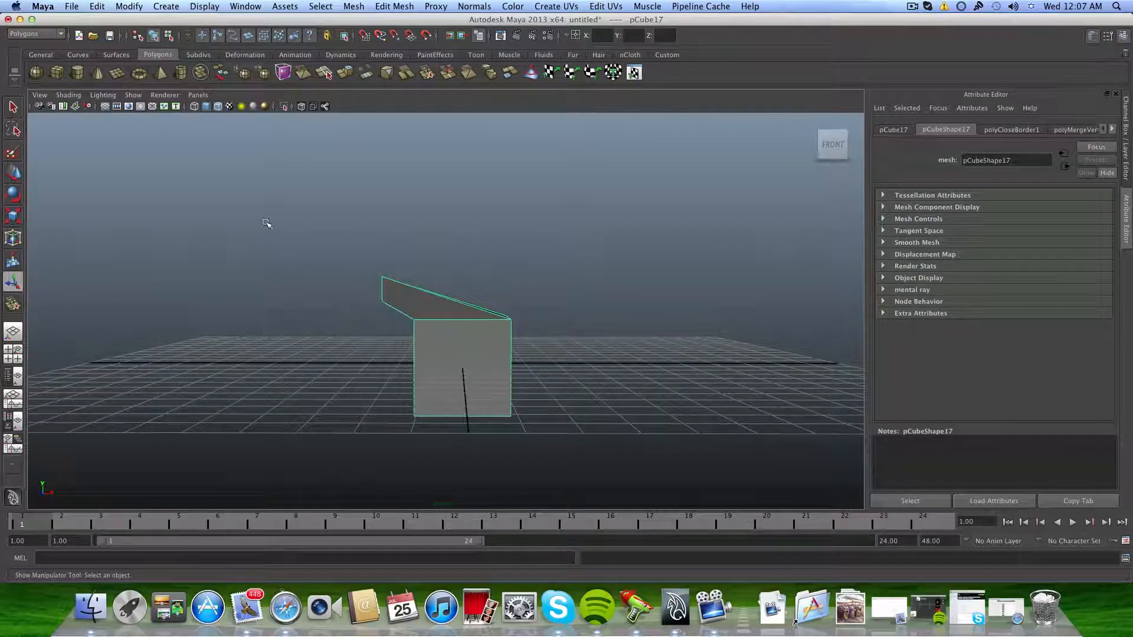
{"action": "left_click_drag", "start_coordinate": [238, 226], "coordinate": [308, 314], "text": "alt"}
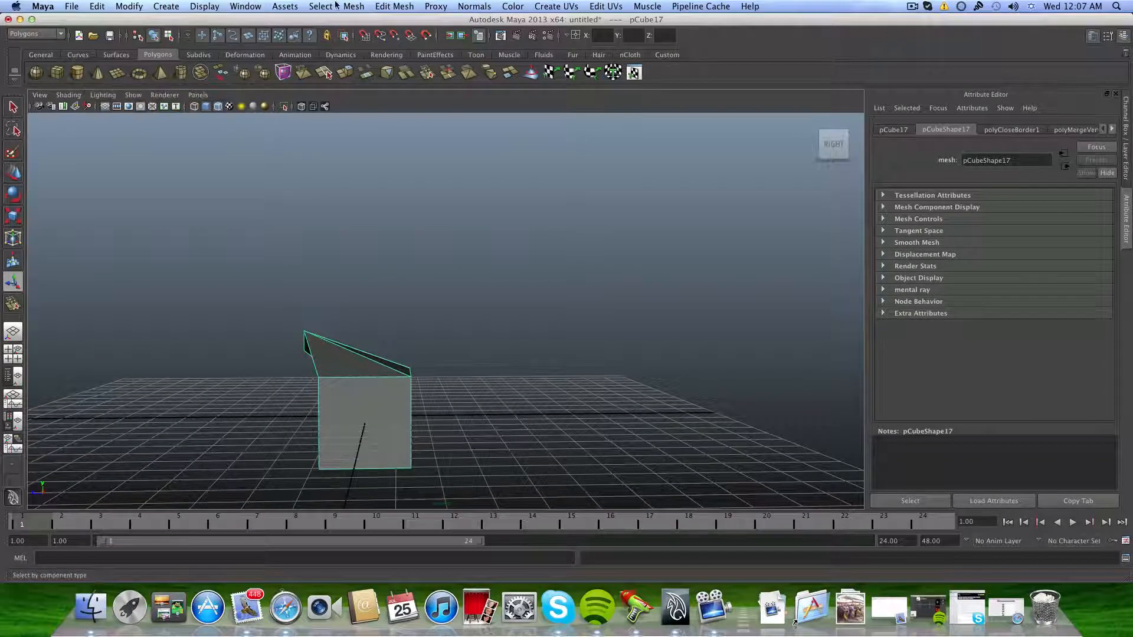
{"action": "left_click", "coordinate": [354, 6]}
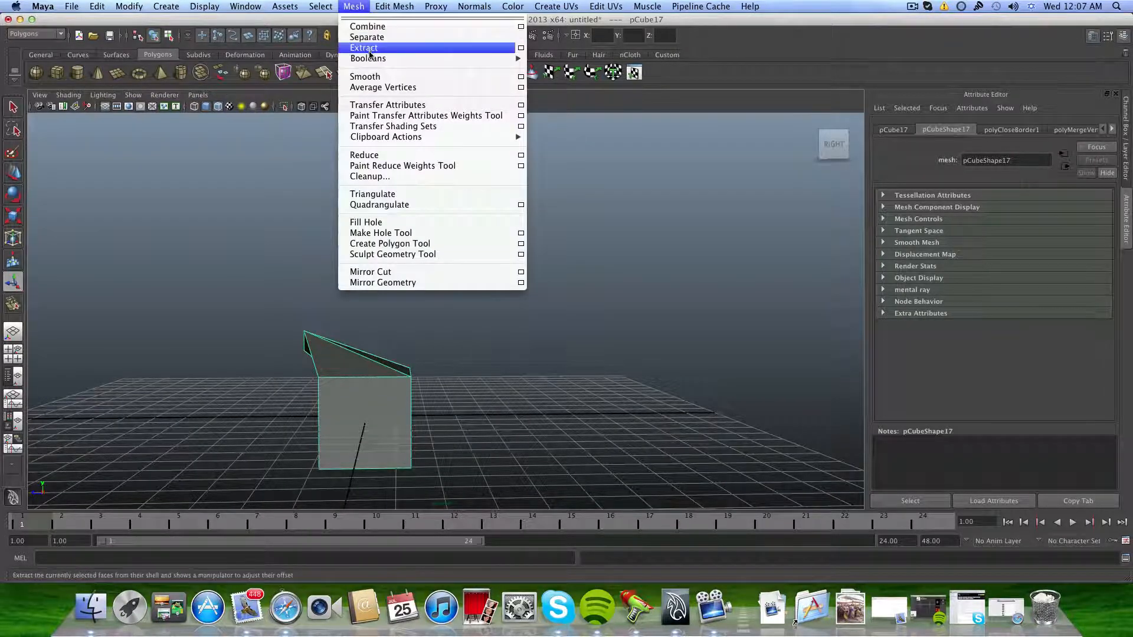
{"action": "left_click", "coordinate": [347, 4]}
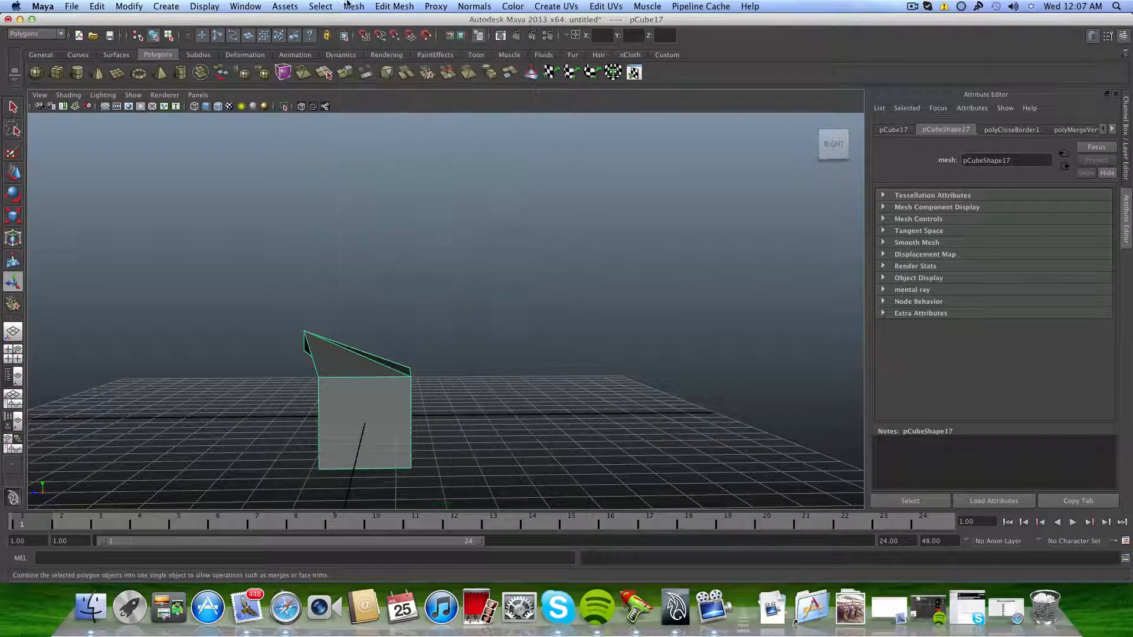
{"action": "left_click", "coordinate": [57, 72]}
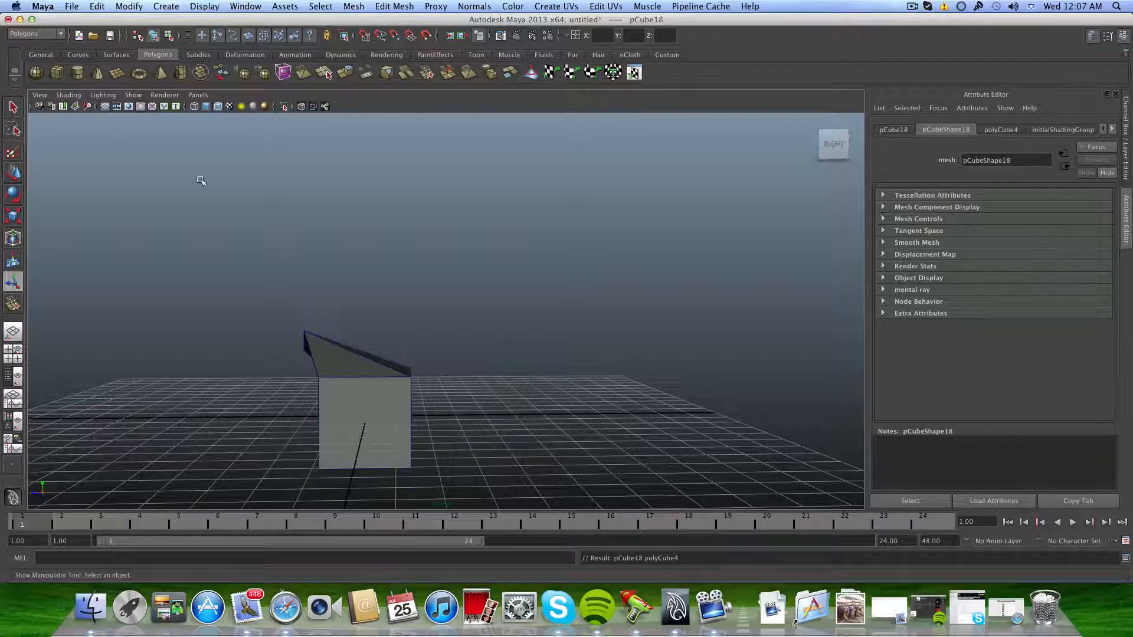
{"action": "left_click_drag", "start_coordinate": [253, 389], "coordinate": [437, 387], "text": "alt"}
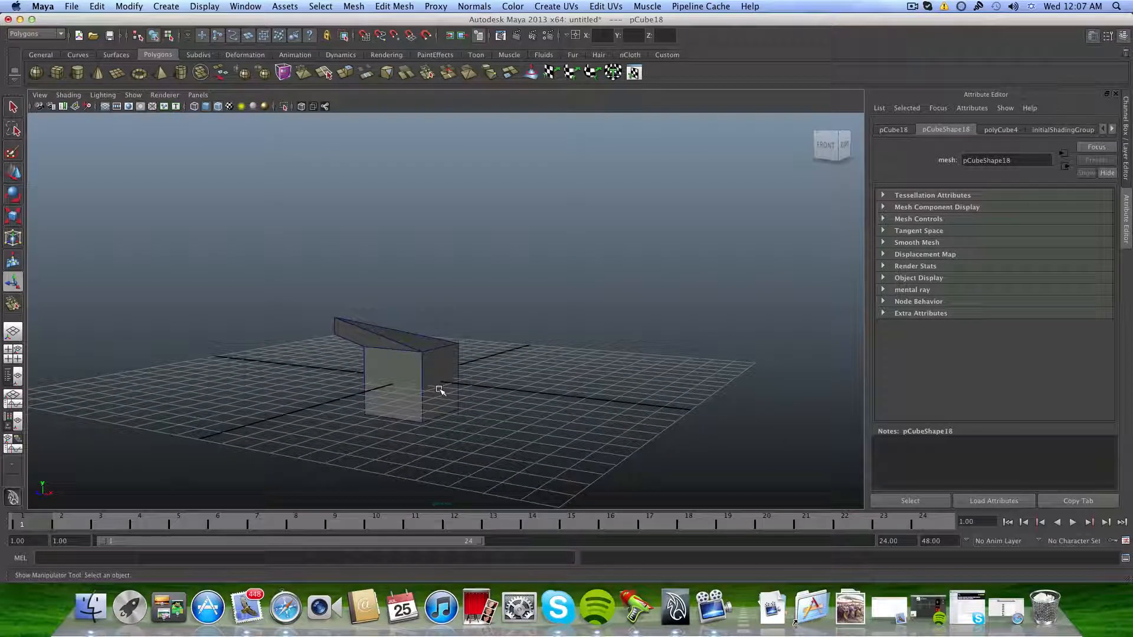
Return the reshaped cube to object selection and turn off Wireframe on Shaded in the viewport display.
{"action": "left_click", "coordinate": [439, 390]}
{"action": "left_click", "coordinate": [420, 372]}
{"action": "key", "text": "F8"}
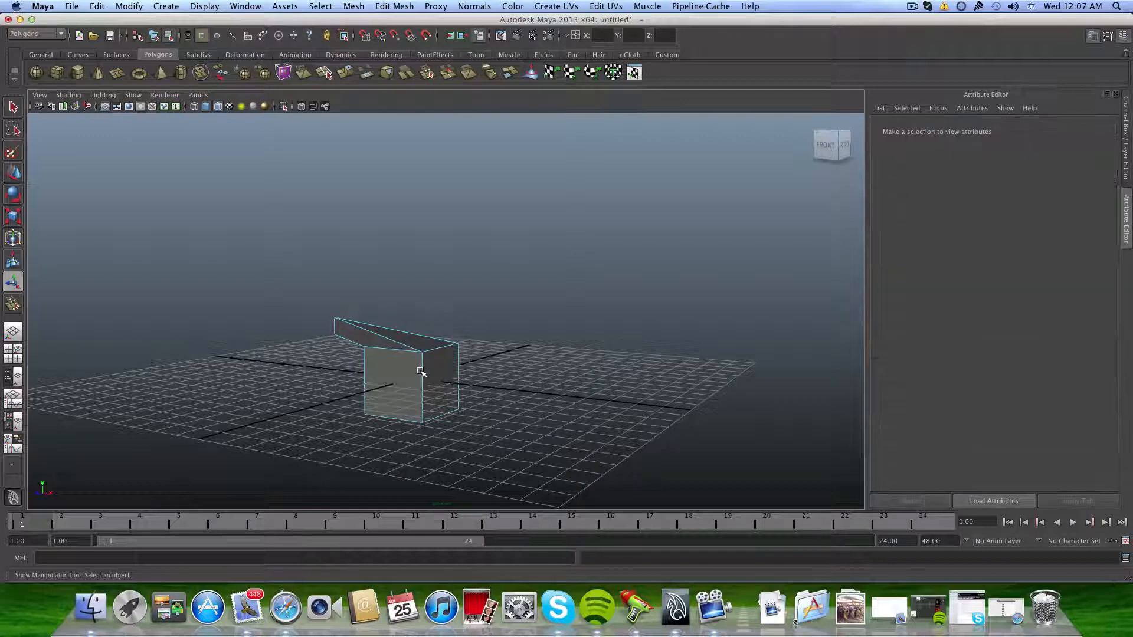
{"action": "key", "text": "F8"}
{"action": "left_click", "coordinate": [68, 95]}
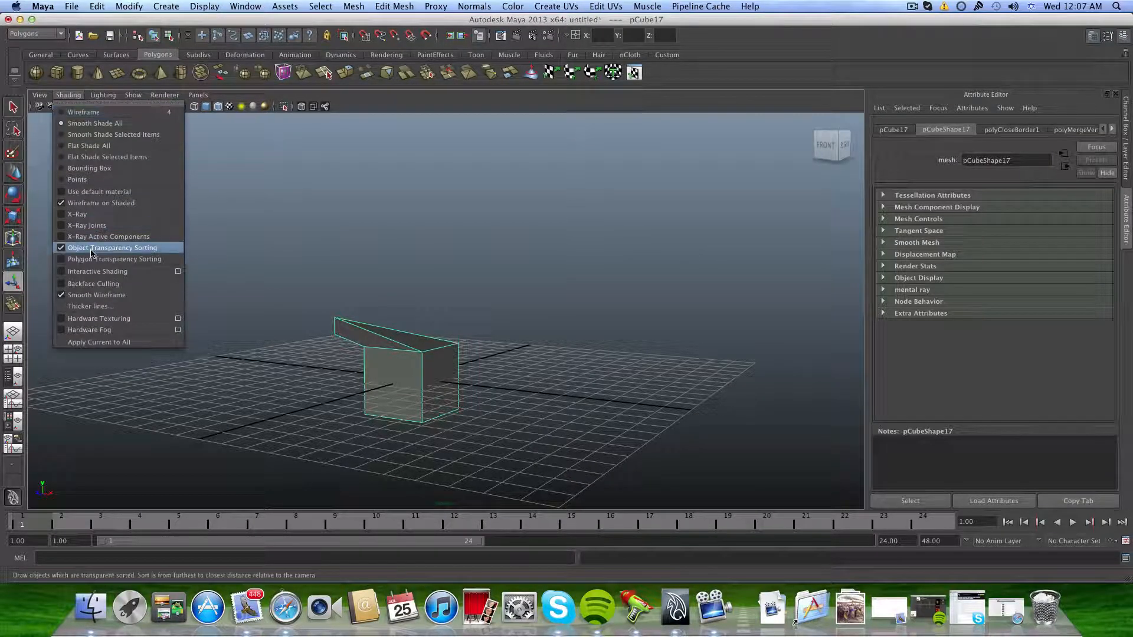
{"action": "left_click", "coordinate": [61, 203]}
{"action": "scroll", "coordinate": [407, 442], "scroll_direction": "up", "scroll_amount": 3}
{"action": "left_click", "coordinate": [522, 356]}
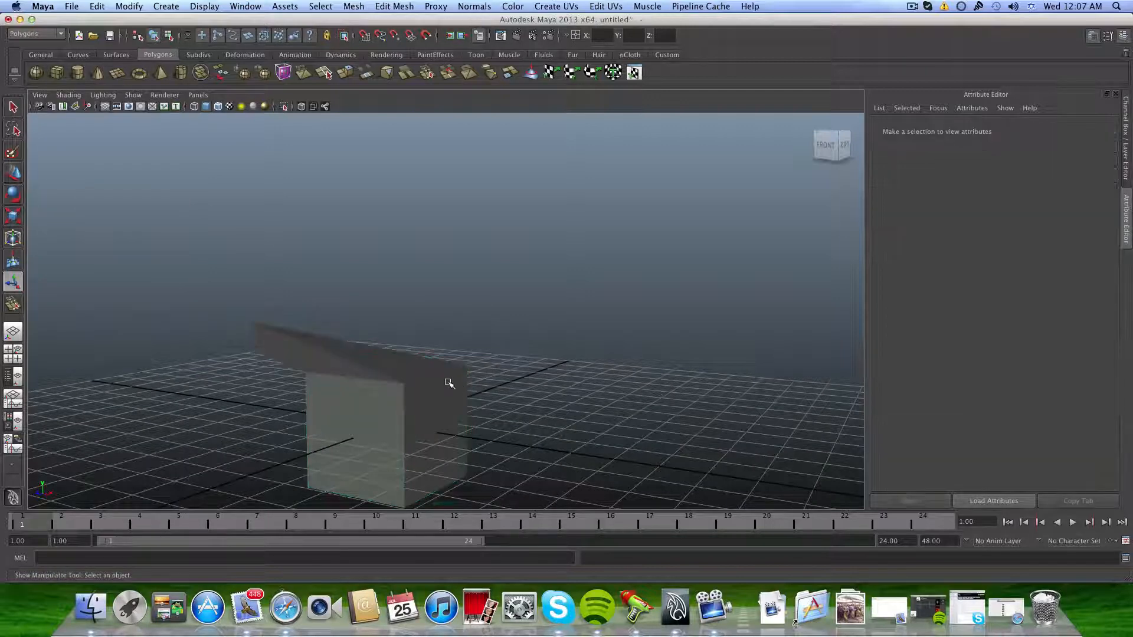
Insert two edge loops close together around the reshaped cube, just below its original upper edge, and return to object selection.
{"action": "left_click", "coordinate": [429, 384]}
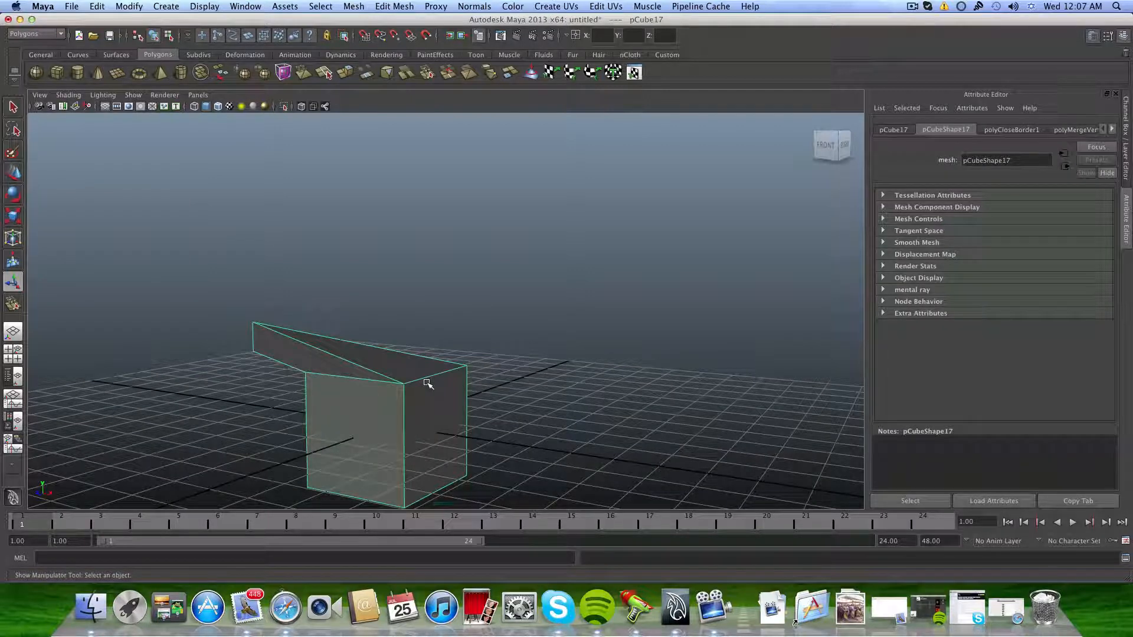
{"action": "left_click_drag", "start_coordinate": [429, 383], "coordinate": [466, 381], "text": "alt"}
{"action": "middle_click_drag", "start_coordinate": [464, 385], "coordinate": [477, 362], "text": "alt"}
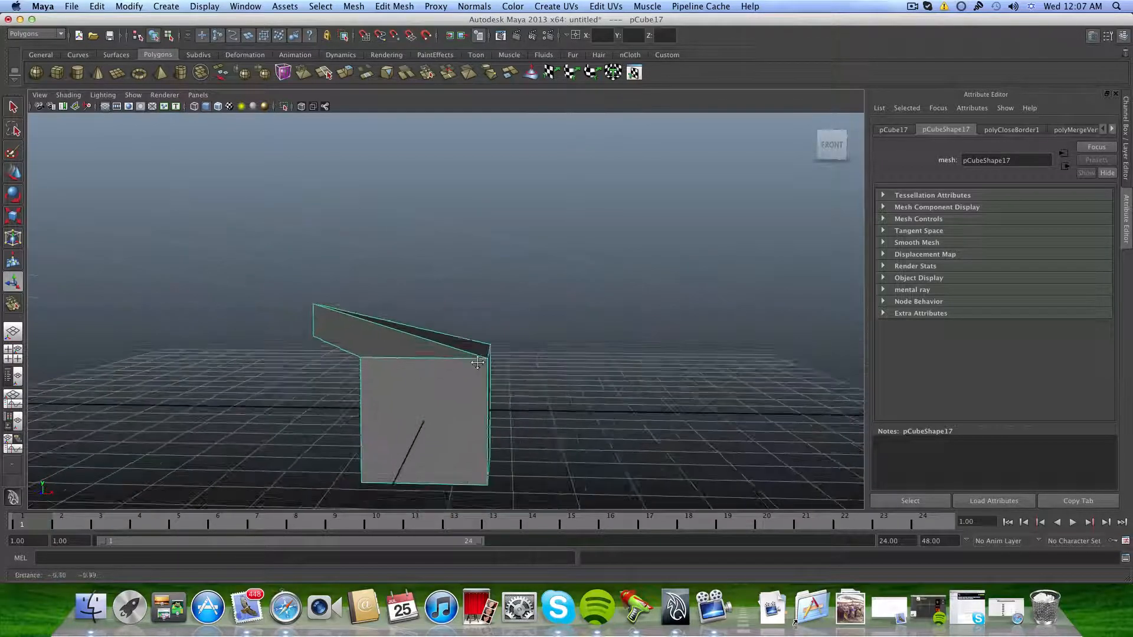
{"action": "mouse_move", "coordinate": [416, 275]}
{"action": "left_mouse_down", "text": "alt"}
{"action": "mouse_move", "coordinate": [468, 278]}
{"action": "mouse_move", "coordinate": [382, 281]}
{"action": "mouse_move", "coordinate": [412, 271]}
{"action": "left_mouse_up", "text": "alt"}
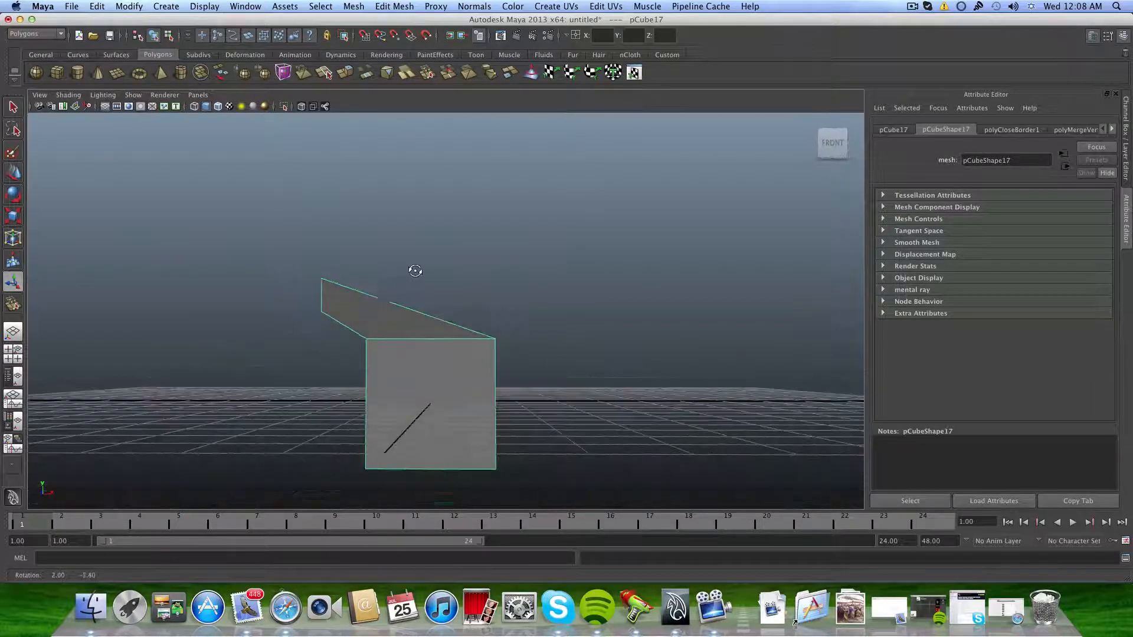
{"action": "right_click", "coordinate": [422, 353], "text": "shift"}
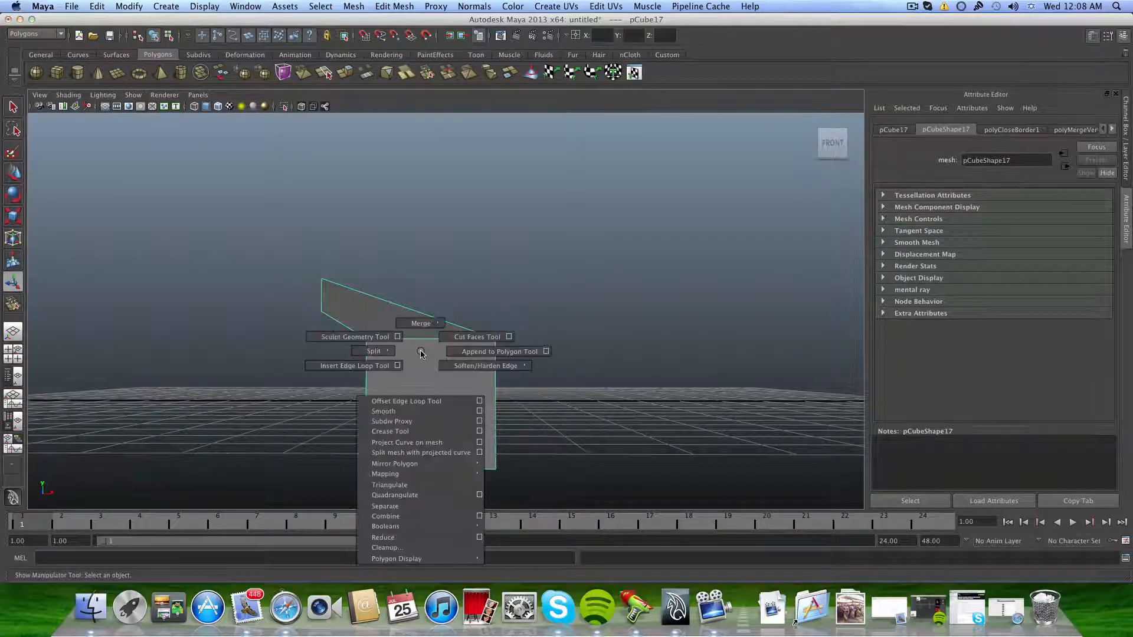
{"action": "left_click", "coordinate": [364, 366]}
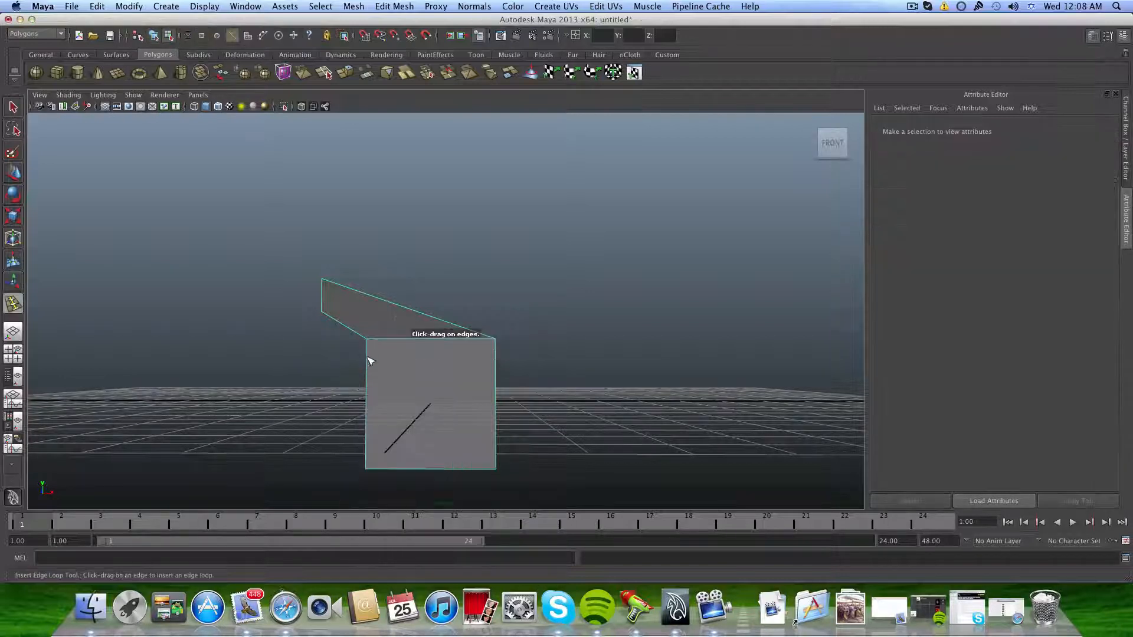
{"action": "left_click", "coordinate": [370, 352]}
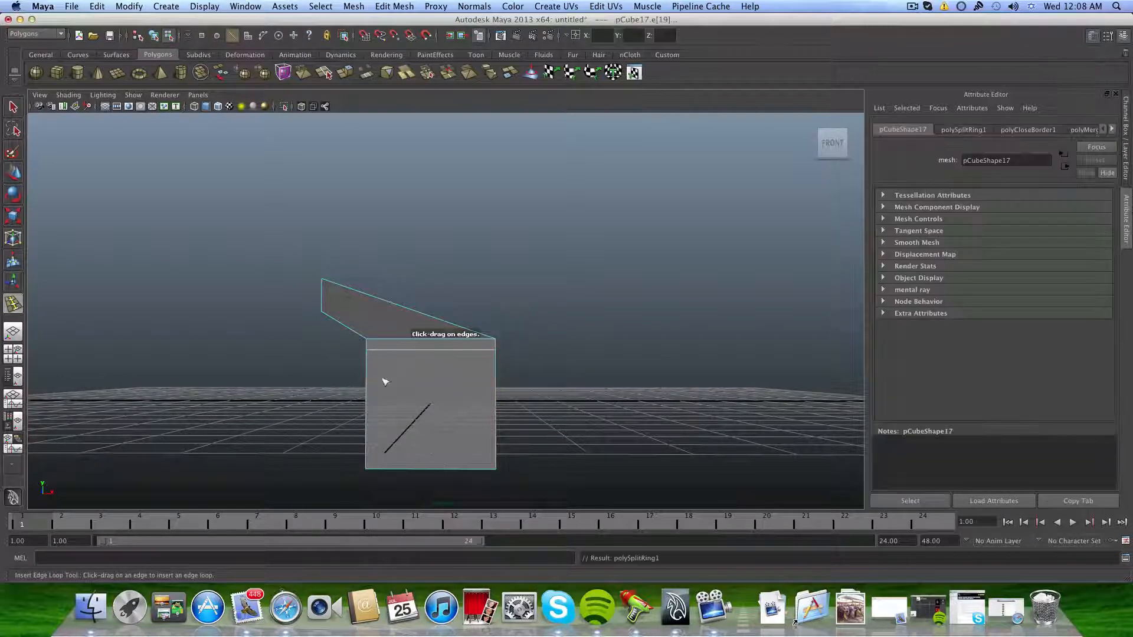
{"action": "left_click", "coordinate": [370, 349]}
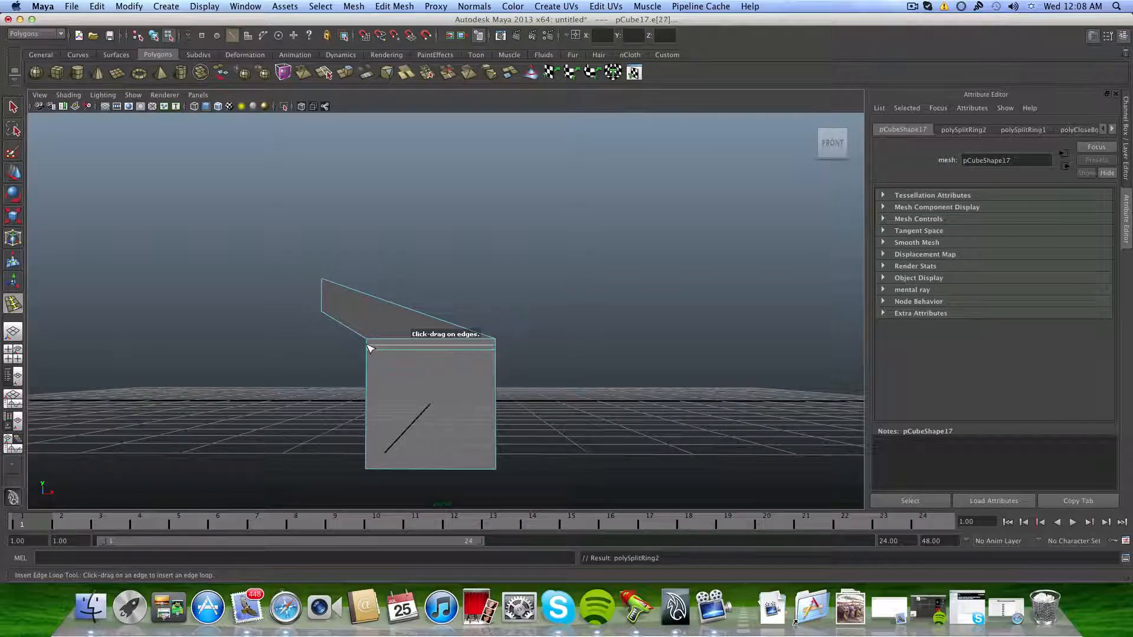
{"action": "key", "text": "F8"}
{"action": "key", "text": "q"}
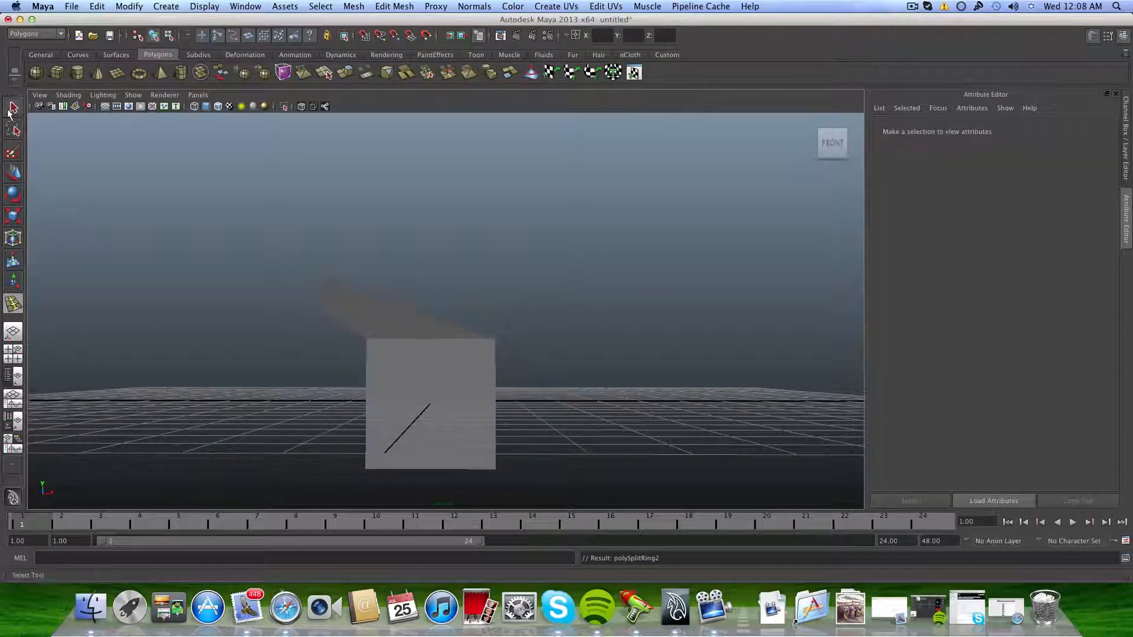
Compare the reshaped cube's smooth preview with its unsmoothed display from several angles, ending with the preview off.
{"action": "left_click", "coordinate": [413, 384]}
{"action": "mouse_move", "coordinate": [411, 367]}
{"action": "left_mouse_down", "text": "alt"}
{"action": "mouse_move", "coordinate": [460, 366]}
{"action": "mouse_move", "coordinate": [401, 384]}
{"action": "mouse_move", "coordinate": [414, 372]}
{"action": "left_mouse_up", "text": "alt"}
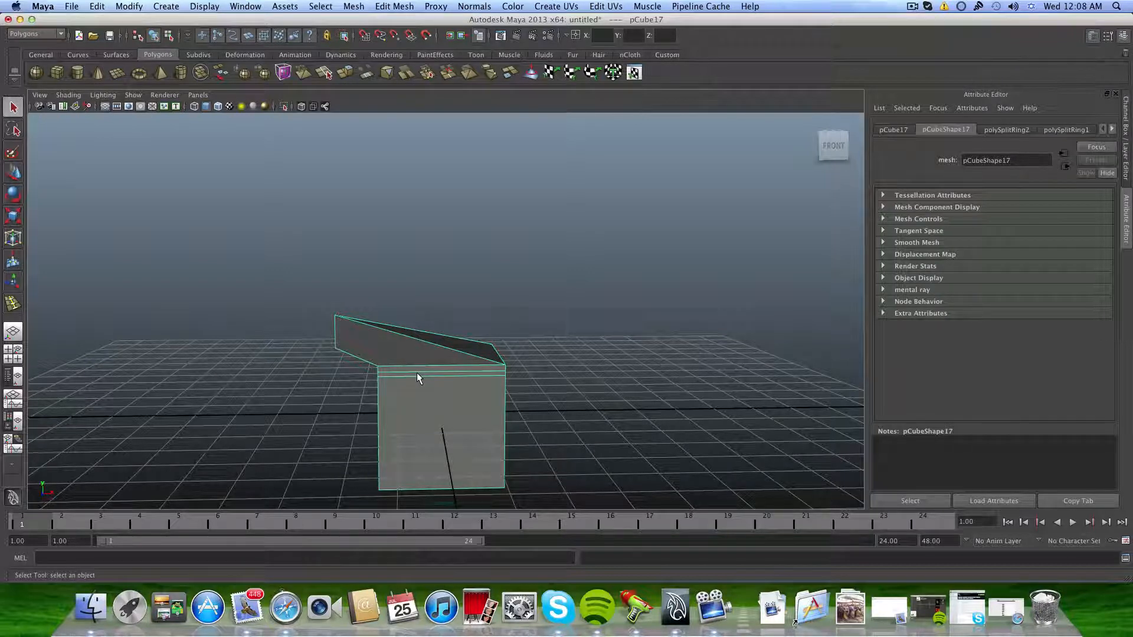
{"action": "key", "text": "3"}
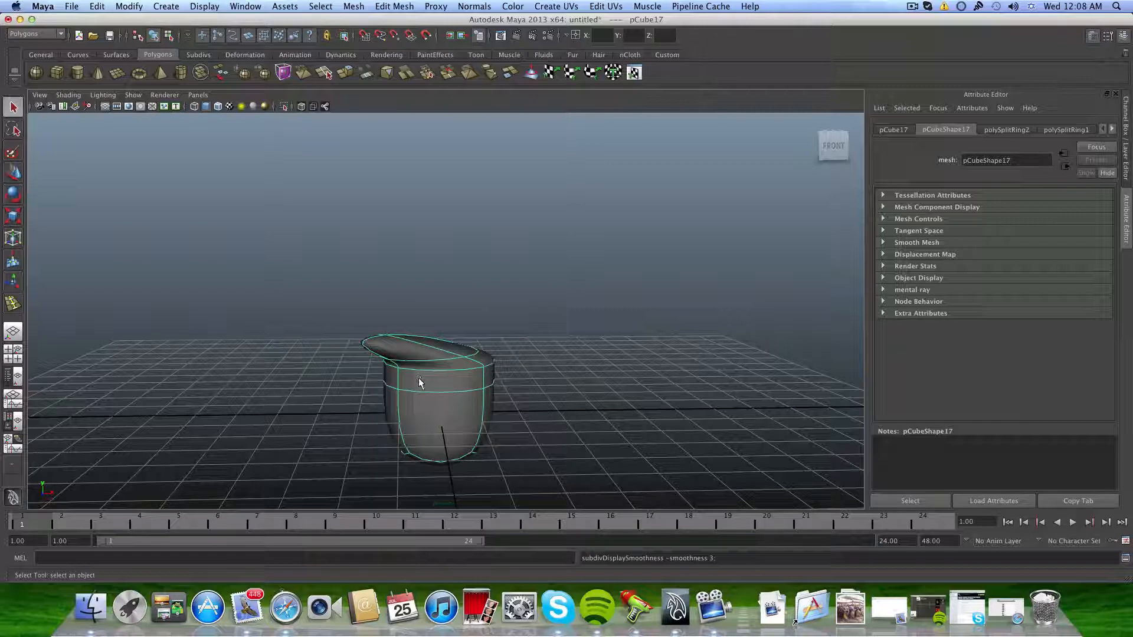
{"action": "left_click_drag", "start_coordinate": [435, 410], "coordinate": [346, 401], "text": "alt"}
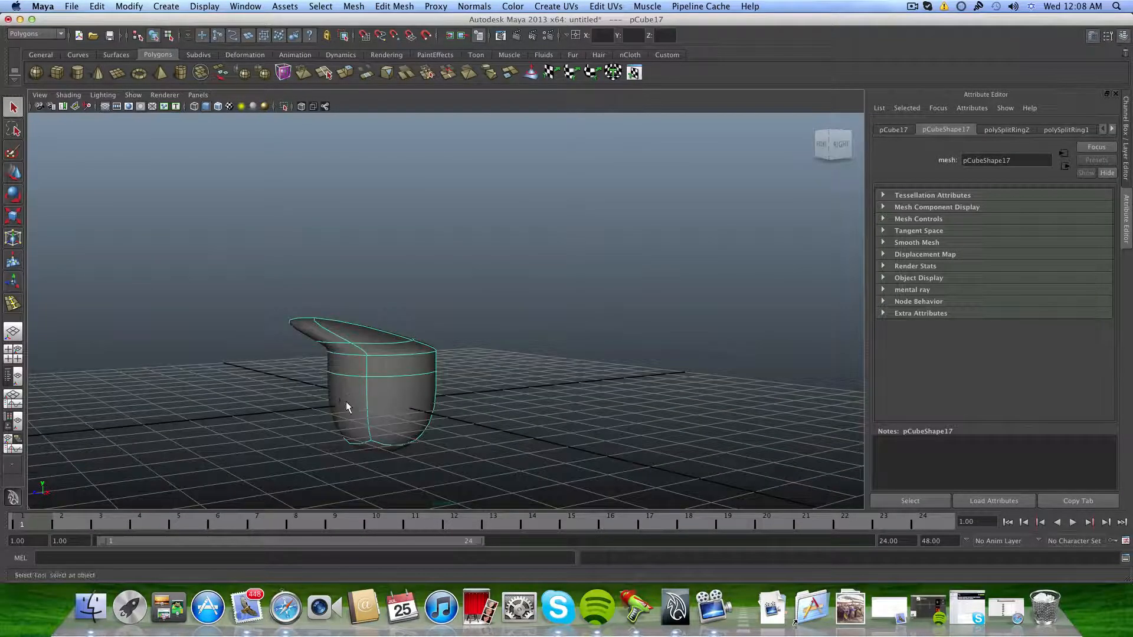
{"action": "left_click", "coordinate": [346, 402]}
{"action": "key", "text": "1"}
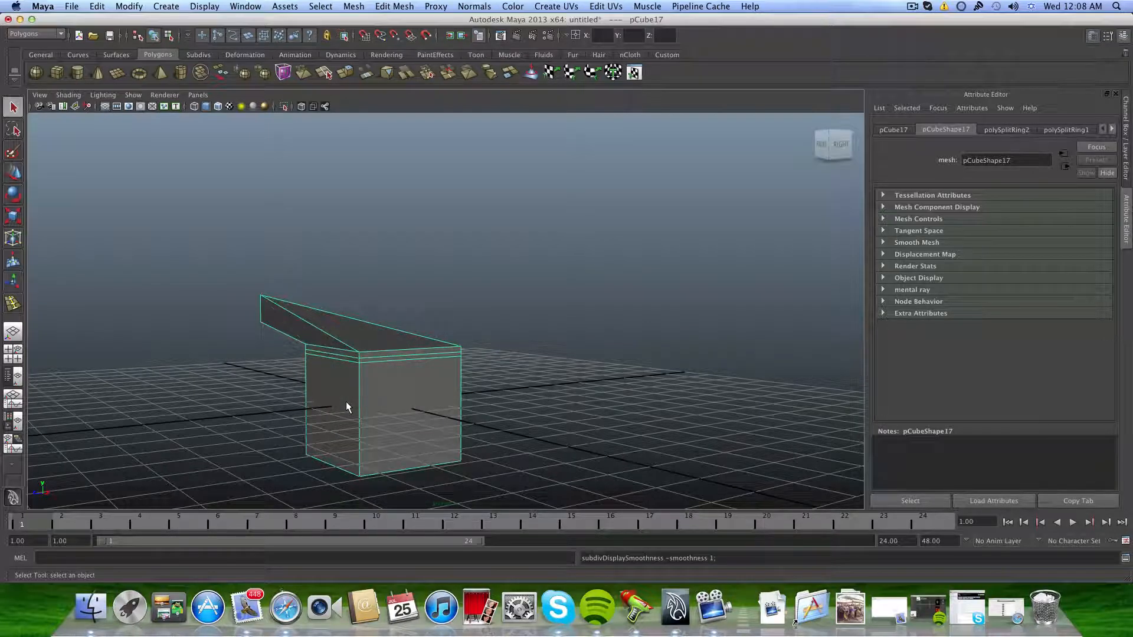
{"action": "key", "text": "3"}
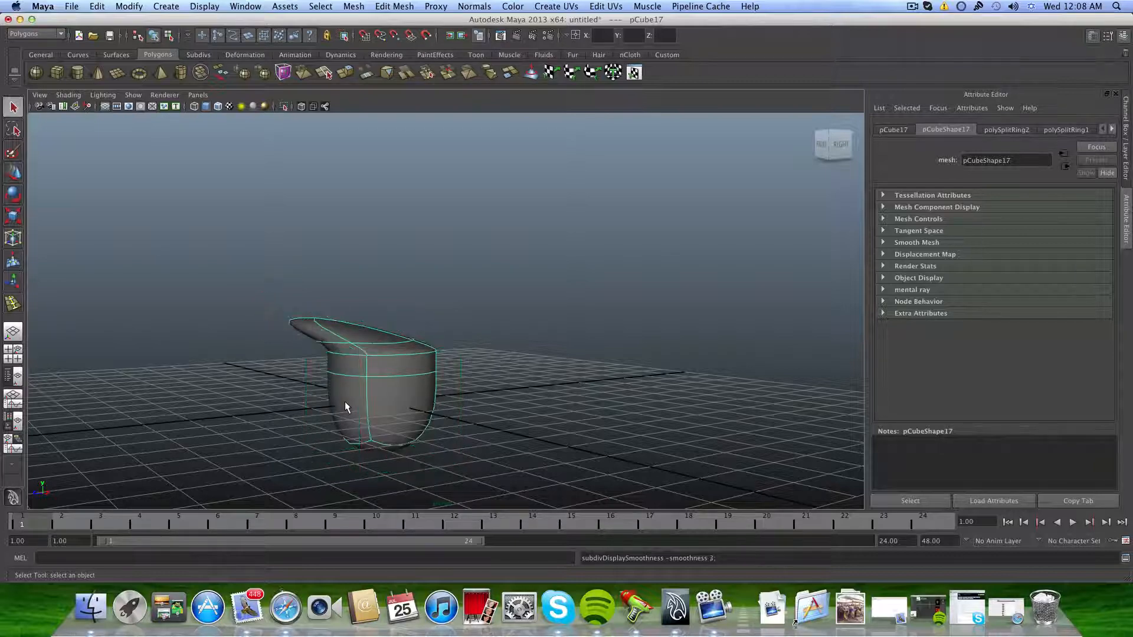
{"action": "left_click_drag", "start_coordinate": [380, 400], "coordinate": [420, 412], "text": "alt"}
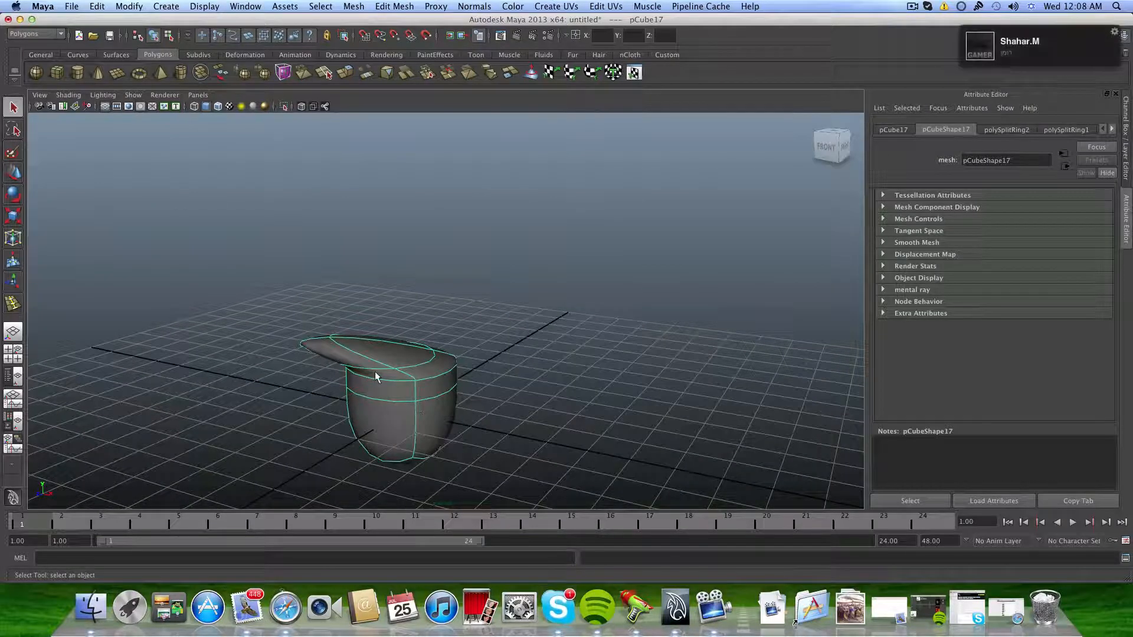
{"action": "key", "text": "1"}
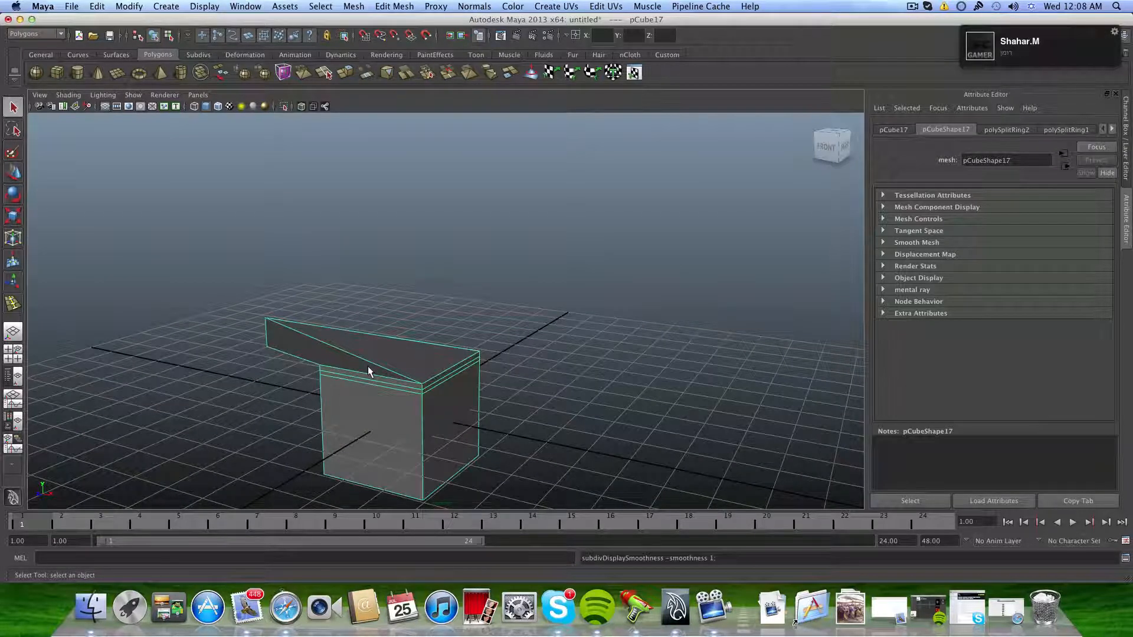
{"action": "key", "text": "3"}
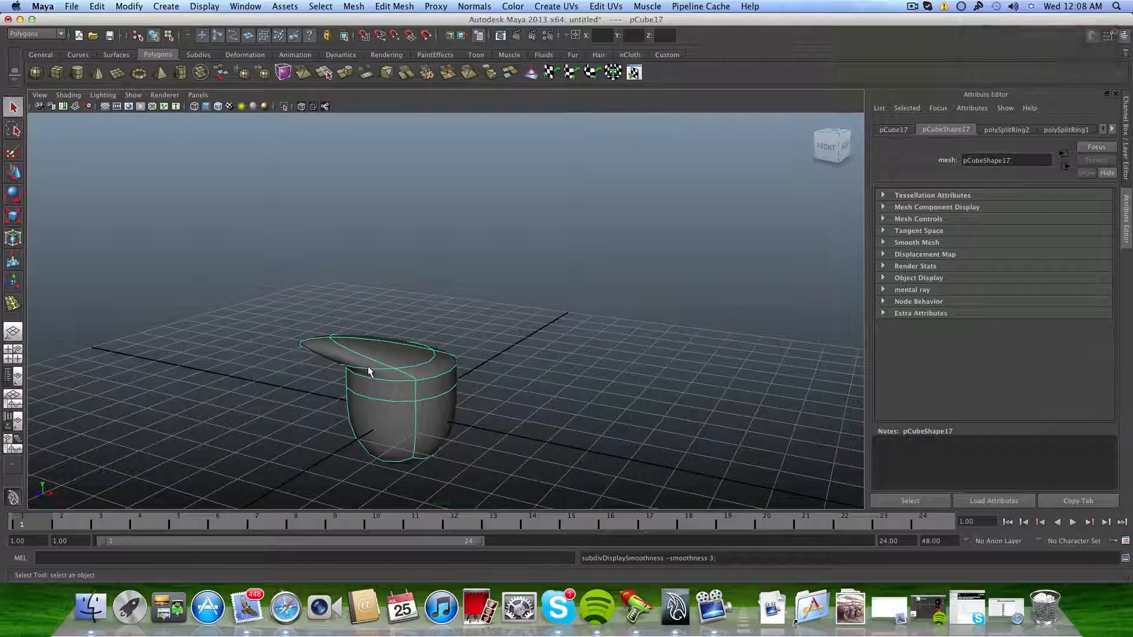
{"action": "key", "text": "1"}
Select the faces of the slanted overhang together with the thin band above the upper inserted edge loop.
{"action": "left_click_drag", "start_coordinate": [367, 370], "coordinate": [404, 319], "text": "alt"}
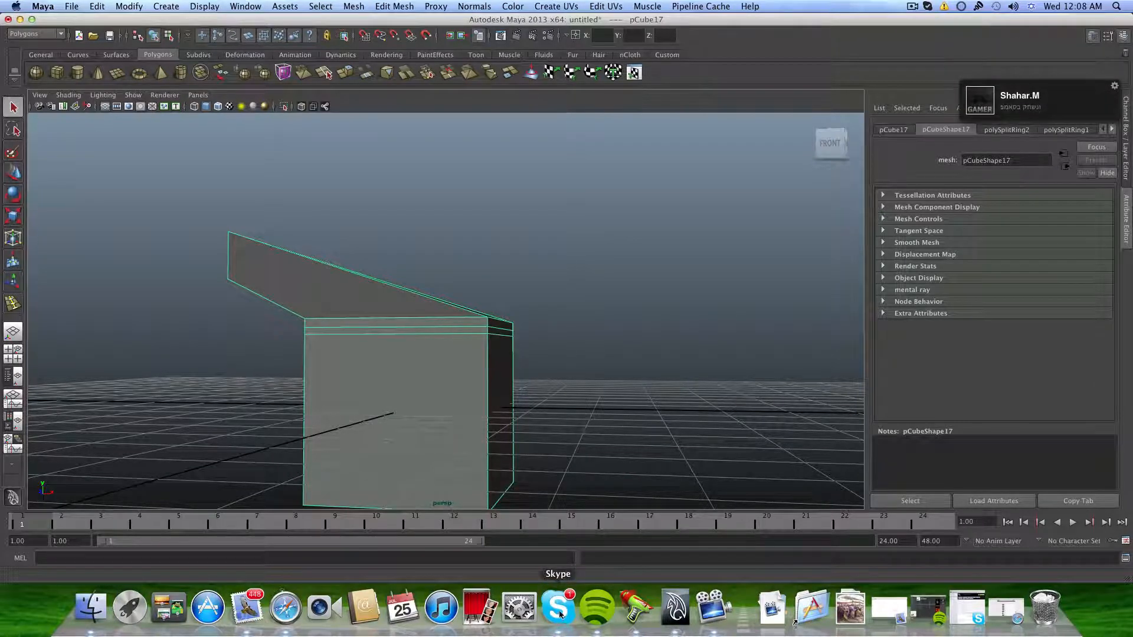
{"action": "left_click_drag", "start_coordinate": [358, 285], "coordinate": [384, 293], "text": "alt"}
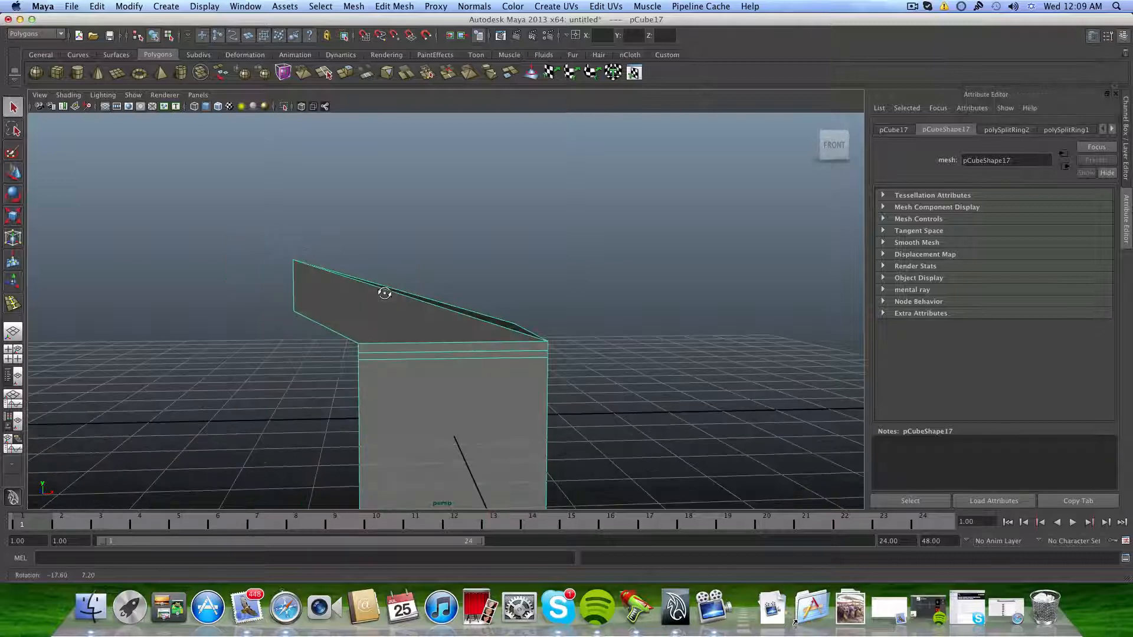
{"action": "middle_click_drag", "start_coordinate": [399, 318], "coordinate": [393, 295], "text": "alt"}
{"action": "left_click_drag", "start_coordinate": [391, 296], "coordinate": [386, 294], "text": "alt"}
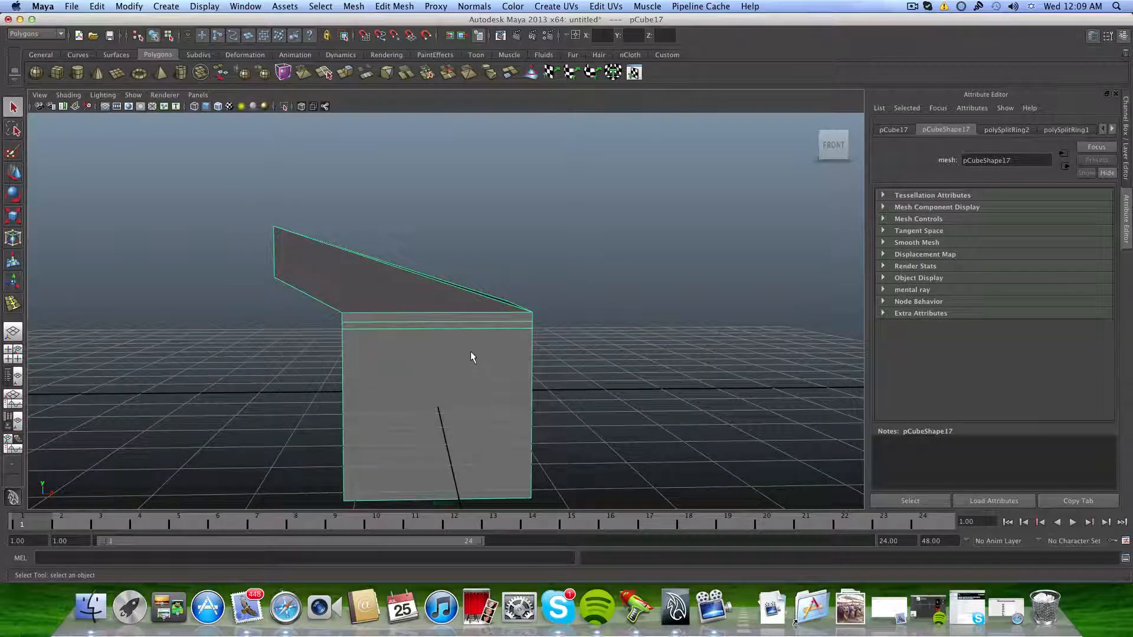
{"action": "mouse_move", "coordinate": [470, 352]}
{"action": "left_mouse_down", "text": "alt"}
{"action": "mouse_move", "coordinate": [444, 355]}
{"action": "mouse_move", "coordinate": [443, 366]}
{"action": "mouse_move", "coordinate": [470, 374]}
{"action": "mouse_move", "coordinate": [471, 387]}
{"action": "mouse_move", "coordinate": [524, 357]}
{"action": "mouse_move", "coordinate": [405, 352]}
{"action": "mouse_move", "coordinate": [470, 355]}
{"action": "mouse_move", "coordinate": [447, 355]}
{"action": "left_mouse_up", "text": "alt"}
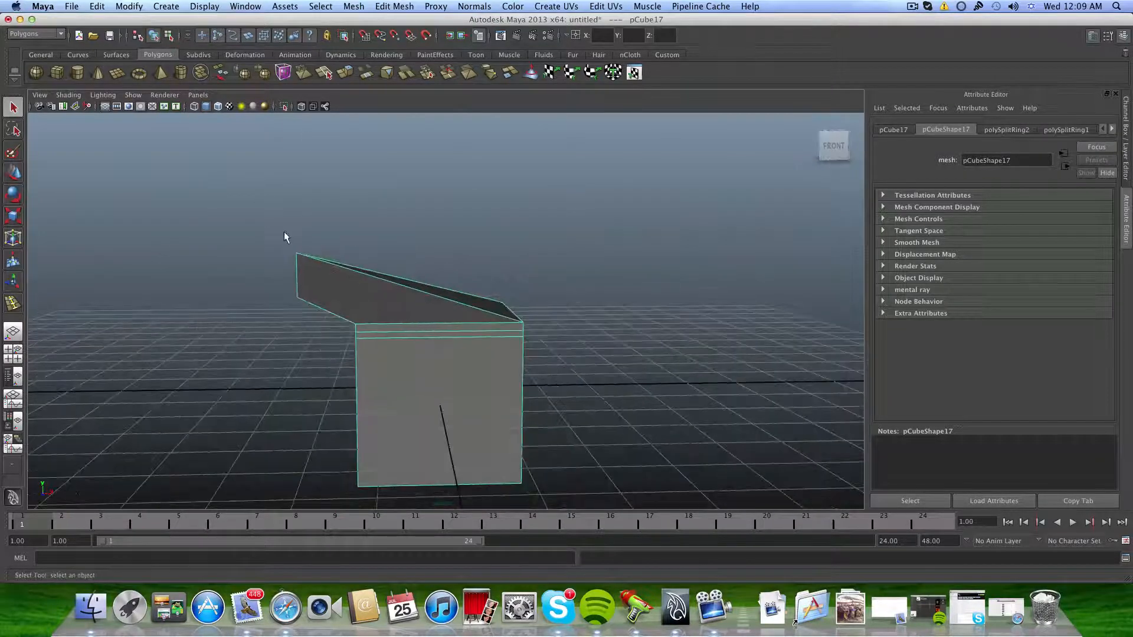
{"action": "left_click_drag", "start_coordinate": [376, 263], "coordinate": [370, 283], "text": "alt"}
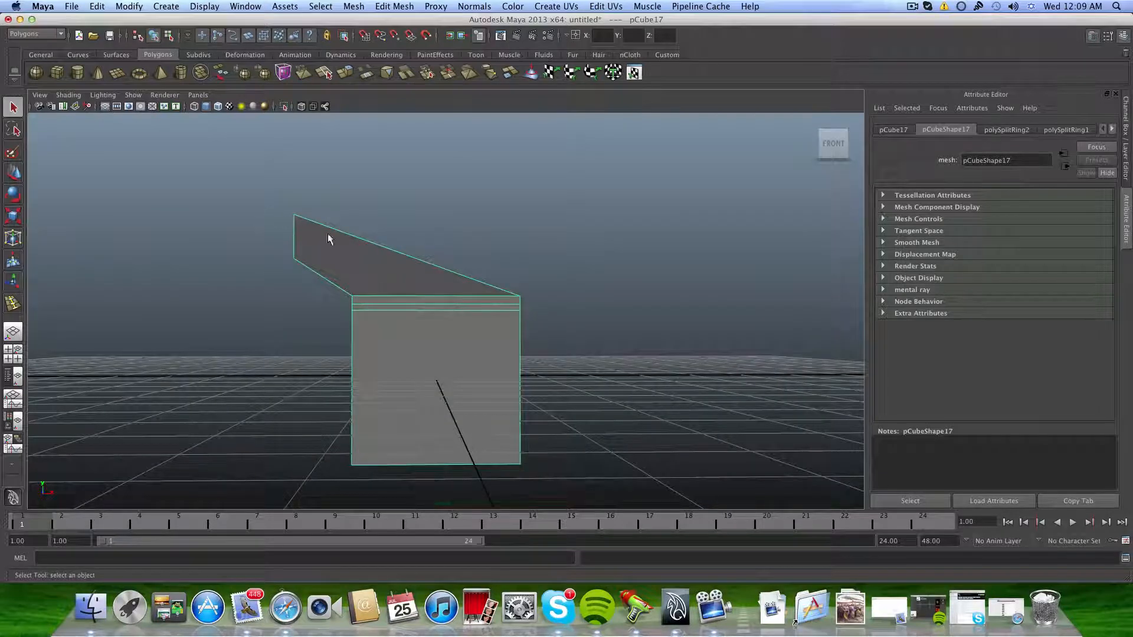
{"action": "right_click_drag", "start_coordinate": [362, 259], "coordinate": [354, 267]}
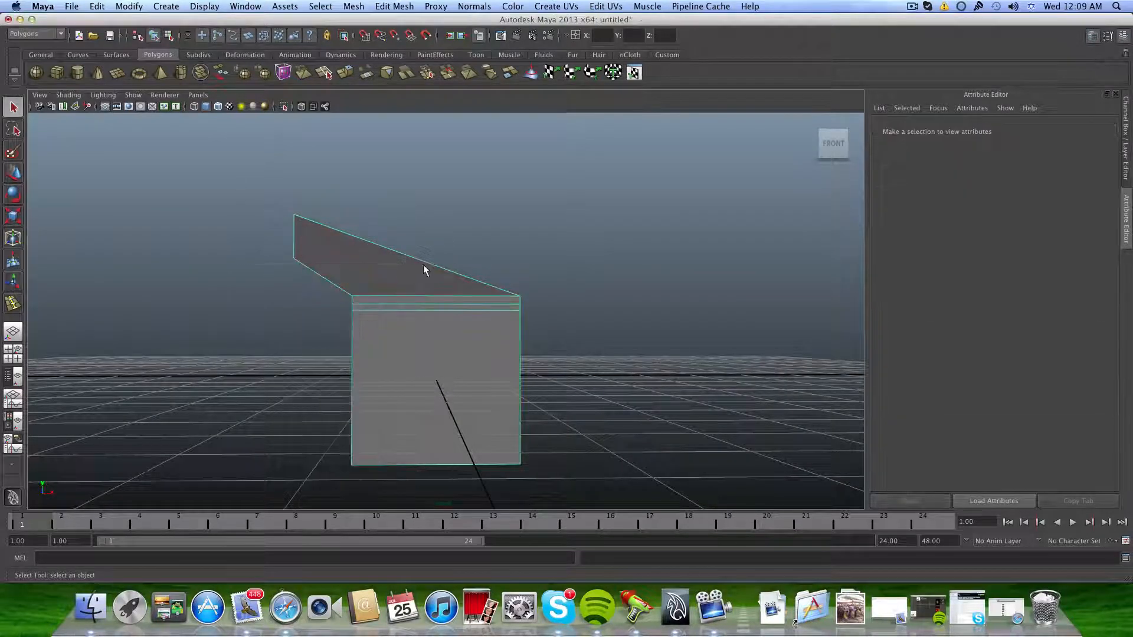
{"action": "left_click_drag", "start_coordinate": [564, 298], "coordinate": [288, 300]}
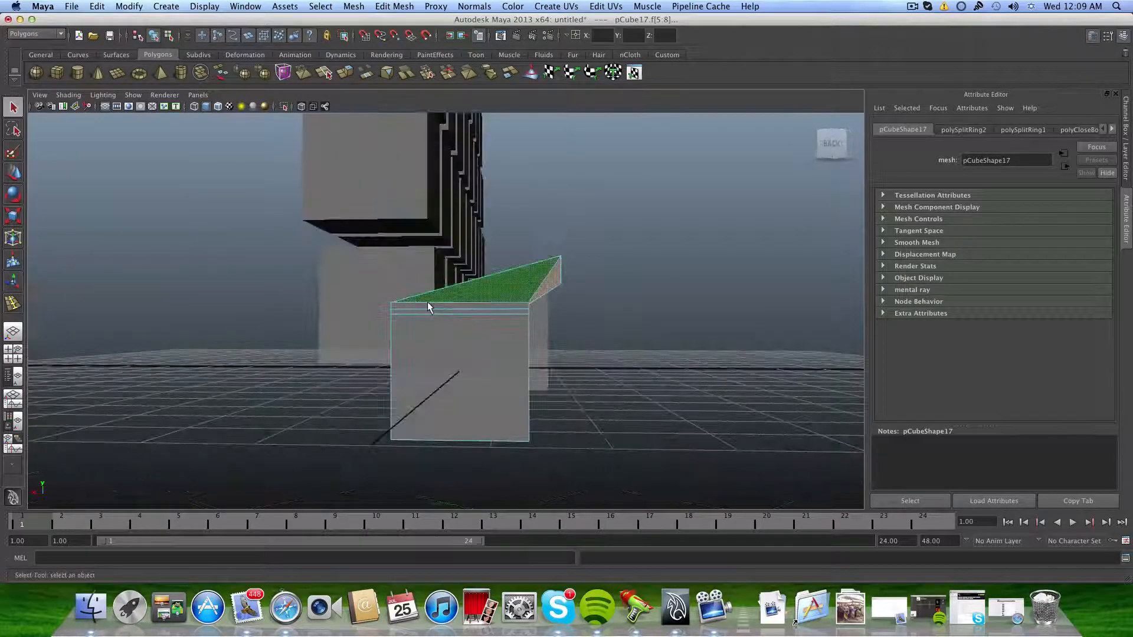
{"action": "left_click", "coordinate": [427, 302], "text": "shift"}
{"action": "left_click_drag", "start_coordinate": [620, 318], "coordinate": [508, 303], "text": "alt"}
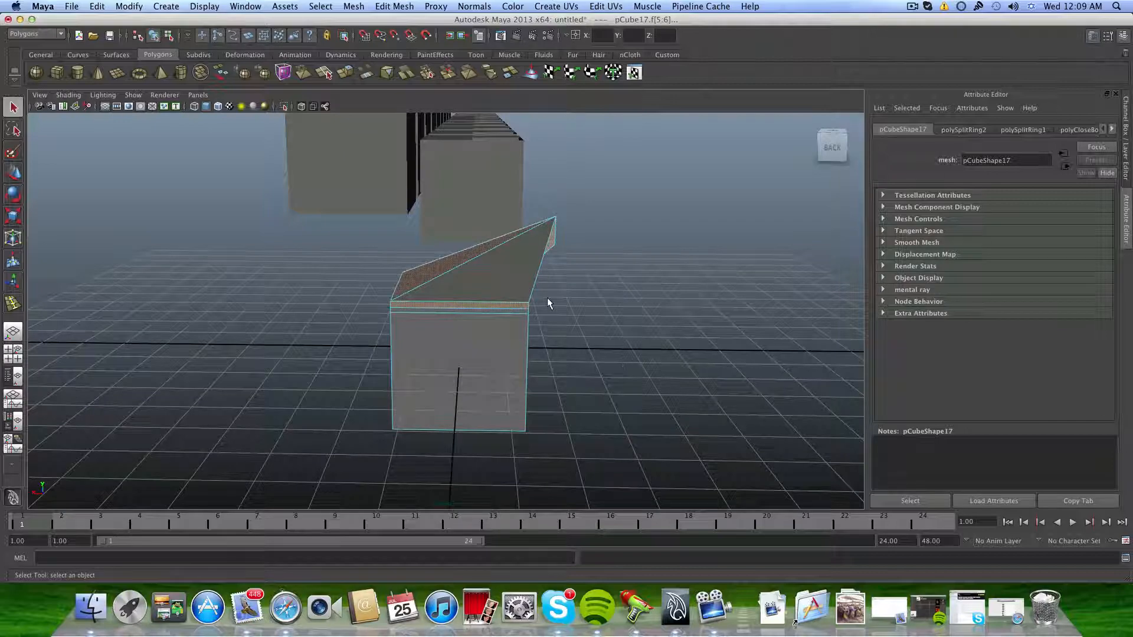
{"action": "left_click", "coordinate": [519, 286], "text": "shift"}
{"action": "left_click_drag", "start_coordinate": [518, 285], "coordinate": [315, 314], "text": "alt"}
{"action": "left_click_drag", "start_coordinate": [487, 338], "coordinate": [406, 322], "text": "alt"}
{"action": "middle_click_drag", "start_coordinate": [406, 288], "coordinate": [409, 316], "text": "alt"}
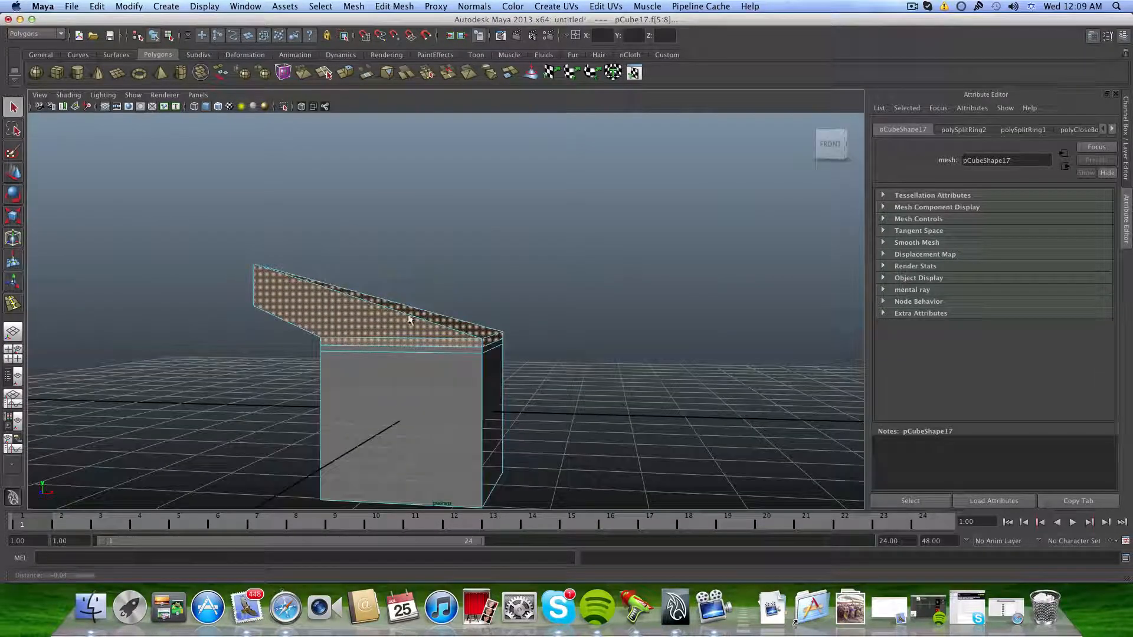
Smooth only the selected upper faces, inspect the mesh with and without smooth preview, and undo the smoothing.
{"action": "left_click", "coordinate": [354, 6]}
{"action": "left_click", "coordinate": [408, 77]}
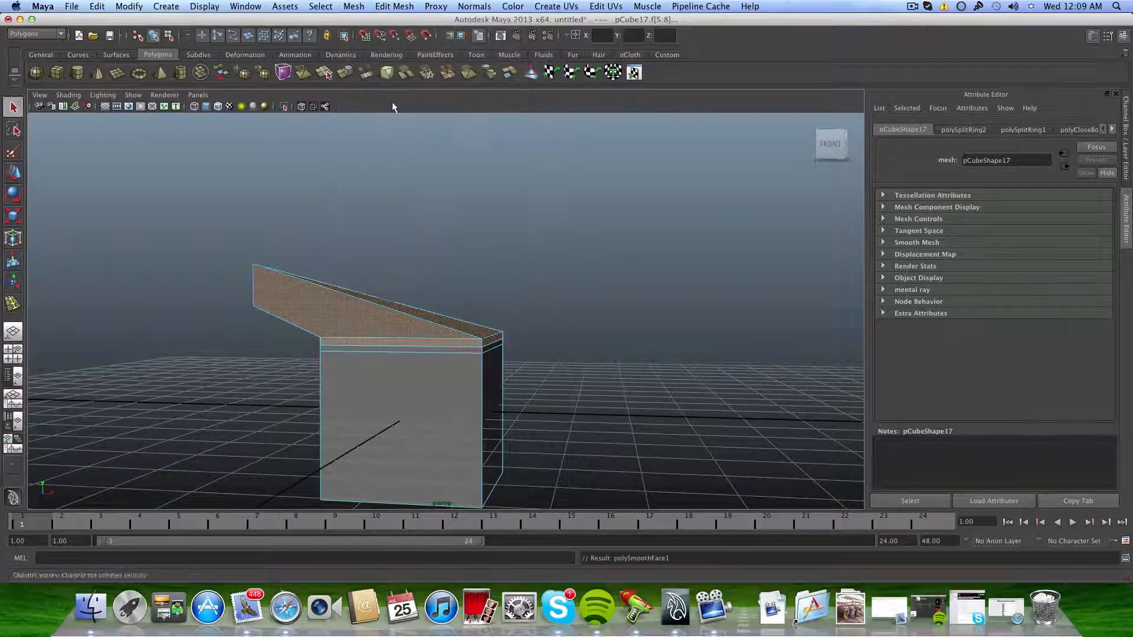
{"action": "mouse_move", "coordinate": [610, 404]}
{"action": "left_mouse_down", "text": "alt"}
{"action": "mouse_move", "coordinate": [711, 427]}
{"action": "mouse_move", "coordinate": [708, 460]}
{"action": "mouse_move", "coordinate": [665, 412]}
{"action": "mouse_move", "coordinate": [573, 399]}
{"action": "mouse_move", "coordinate": [615, 422]}
{"action": "mouse_move", "coordinate": [632, 410]}
{"action": "left_mouse_up", "text": "alt"}
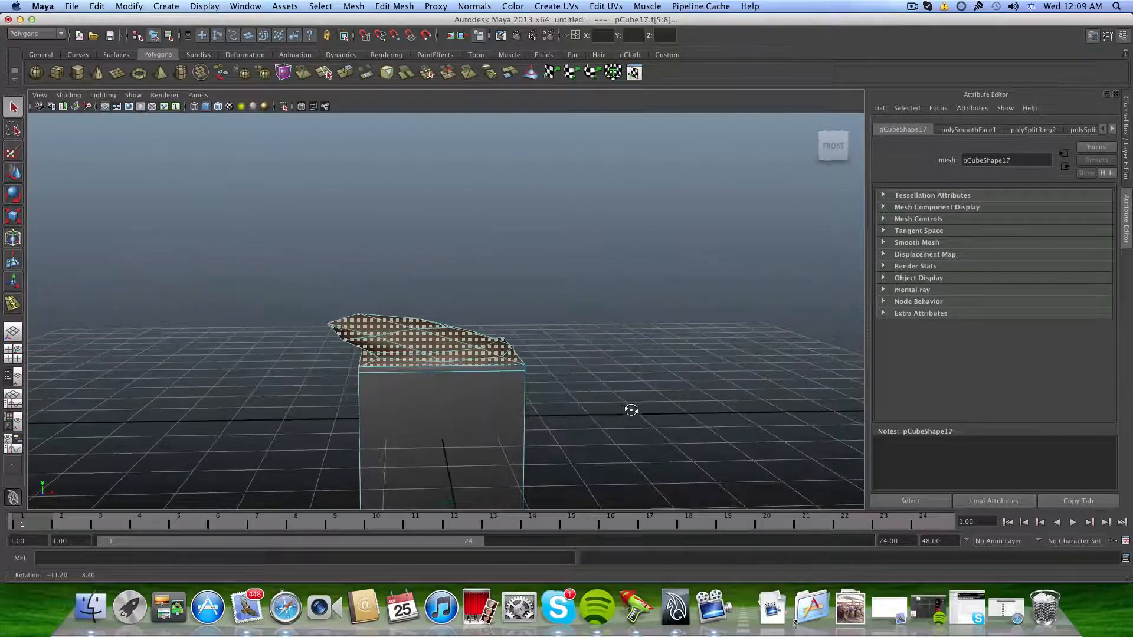
{"action": "left_click_drag", "start_coordinate": [376, 366], "coordinate": [422, 396], "text": "alt"}
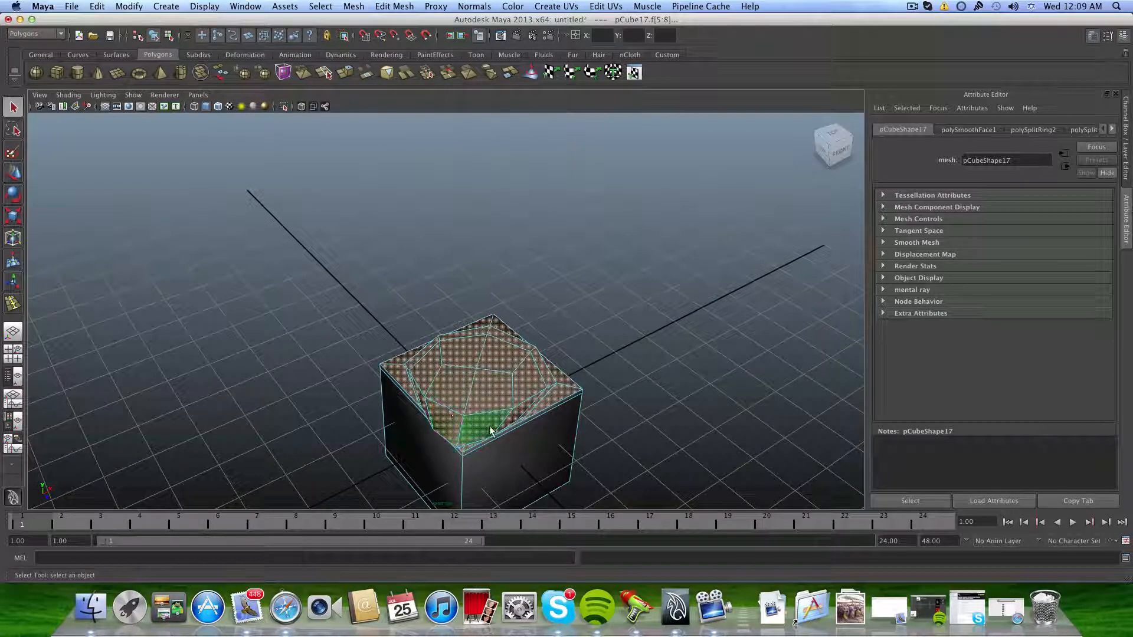
{"action": "key", "text": "3"}
{"action": "left_click_drag", "start_coordinate": [493, 431], "coordinate": [439, 399], "text": "alt"}
{"action": "key", "text": "1"}
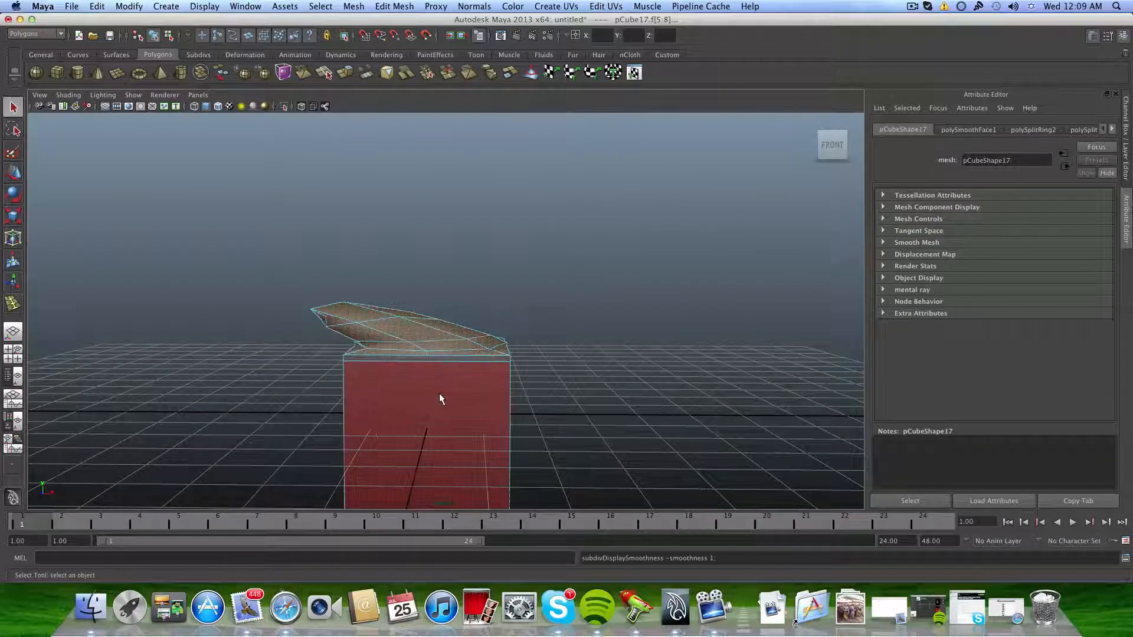
{"action": "left_click", "coordinate": [614, 392]}
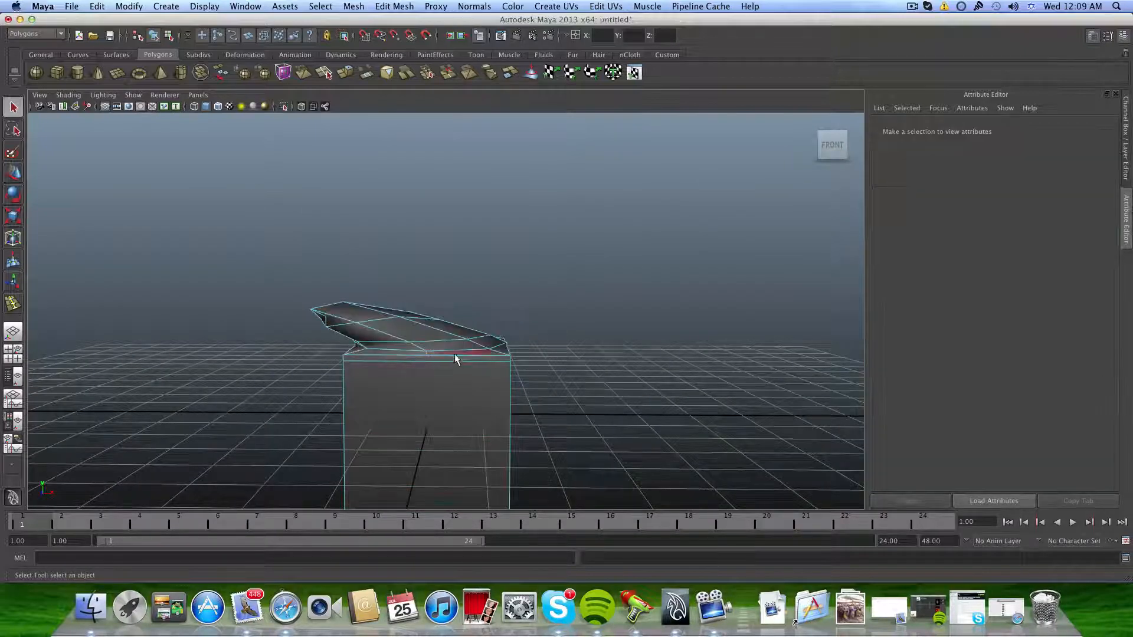
{"action": "key", "text": "ctrl+z"}
{"action": "key", "text": "ctrl+z"}
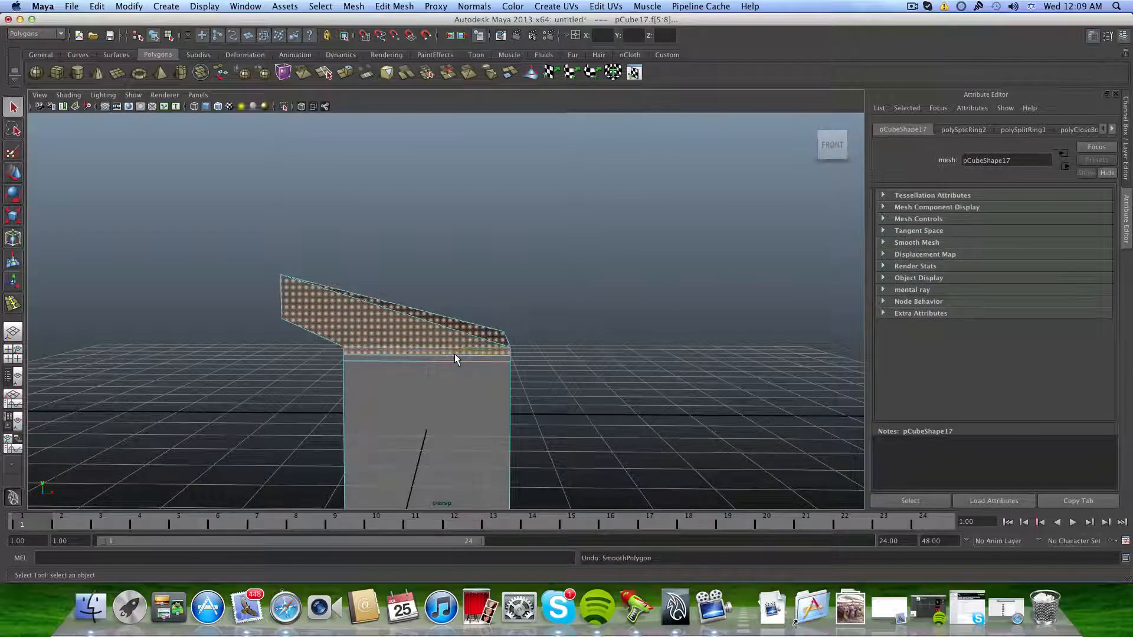
Extract the selected overhang and band faces from the reshaped cube as a separate piece, and clear the selection.
{"action": "left_click_drag", "start_coordinate": [568, 367], "coordinate": [478, 426], "text": "alt"}
{"action": "left_click", "coordinate": [353, 6]}
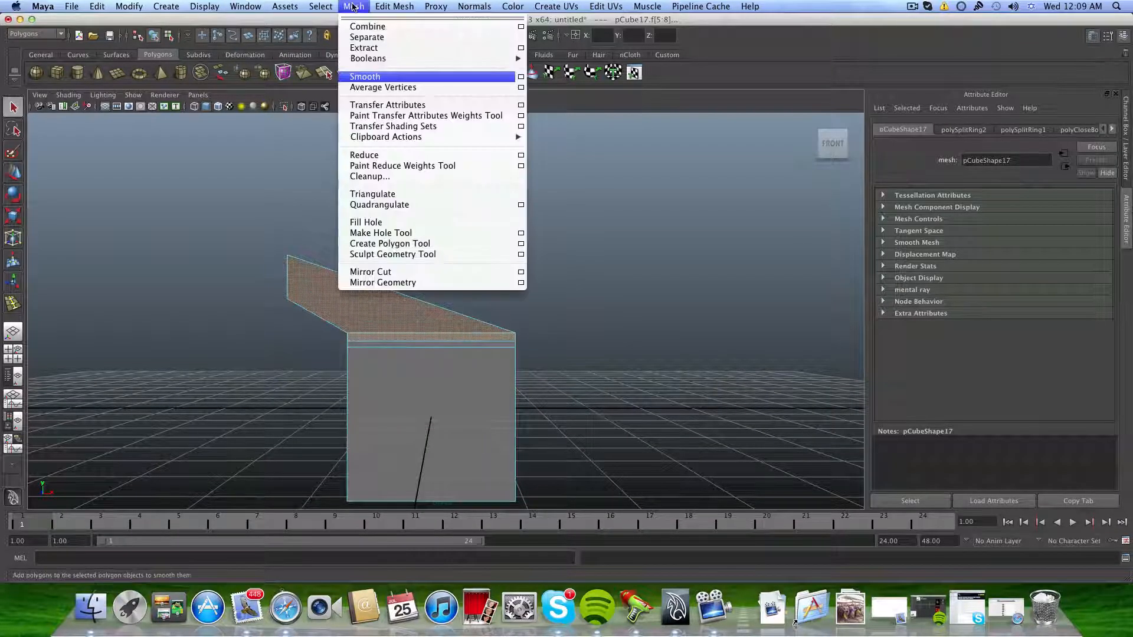
{"action": "left_click", "coordinate": [352, 48]}
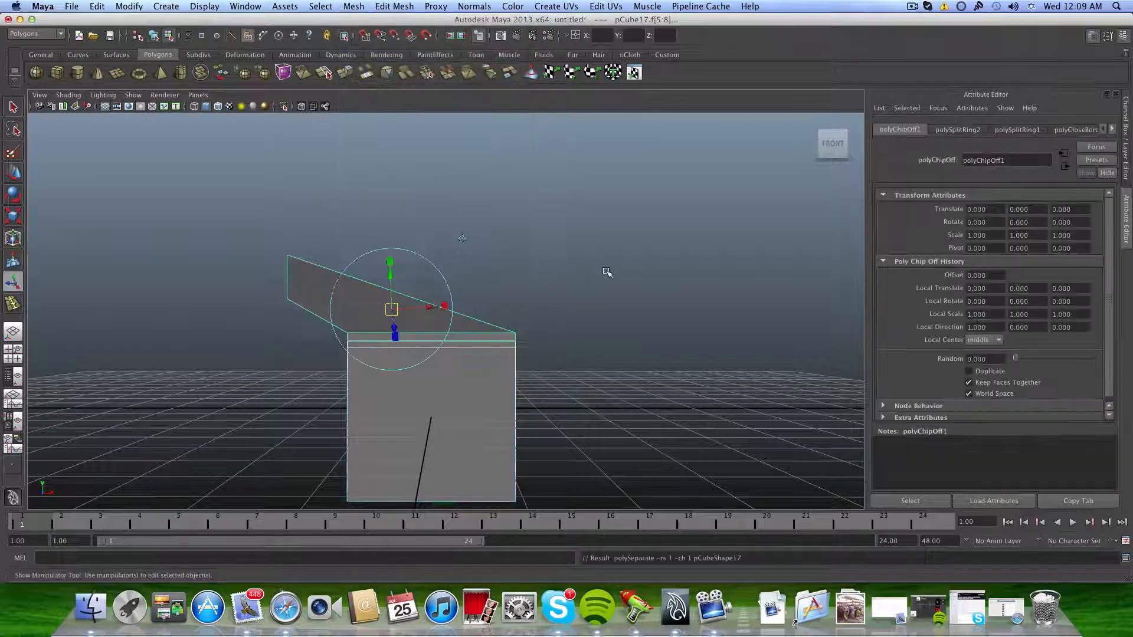
{"action": "left_click_drag", "start_coordinate": [601, 269], "coordinate": [589, 273], "text": "alt"}
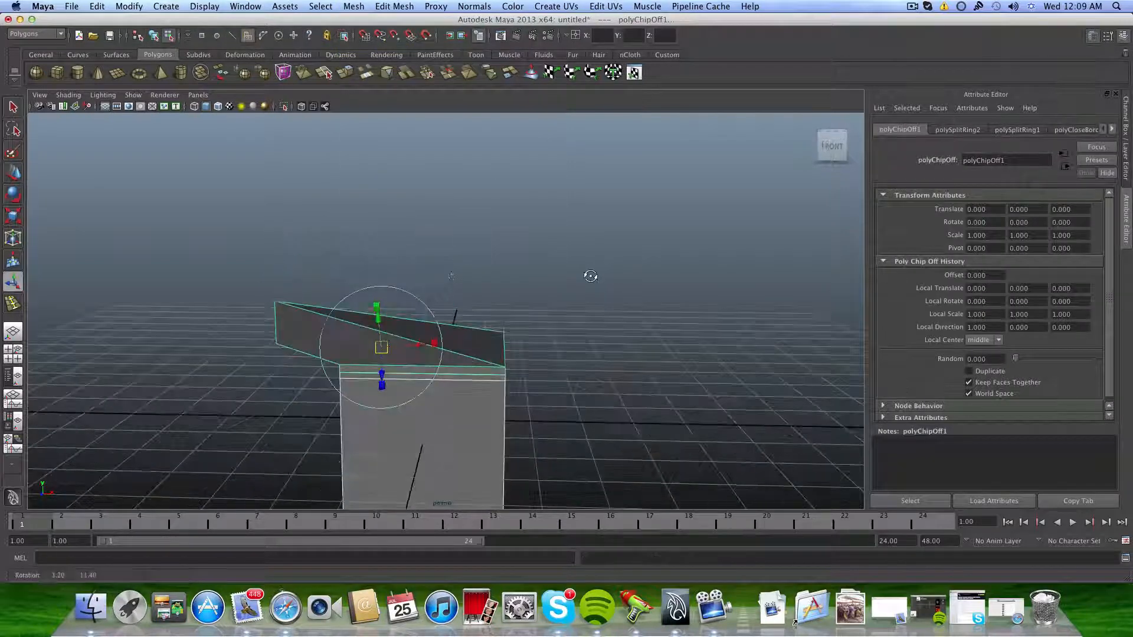
{"action": "left_click", "coordinate": [560, 455]}
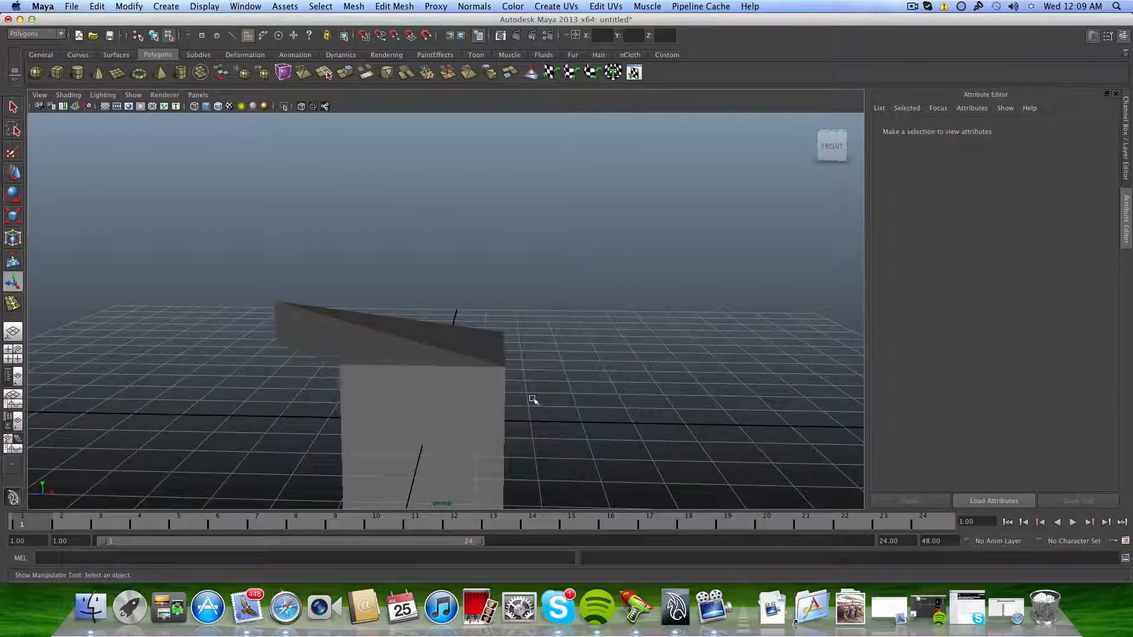
Select the extracted upper piece as a whole object with the Move tool active.
{"action": "left_click", "coordinate": [13, 110]}
{"action": "left_click", "coordinate": [303, 310]}
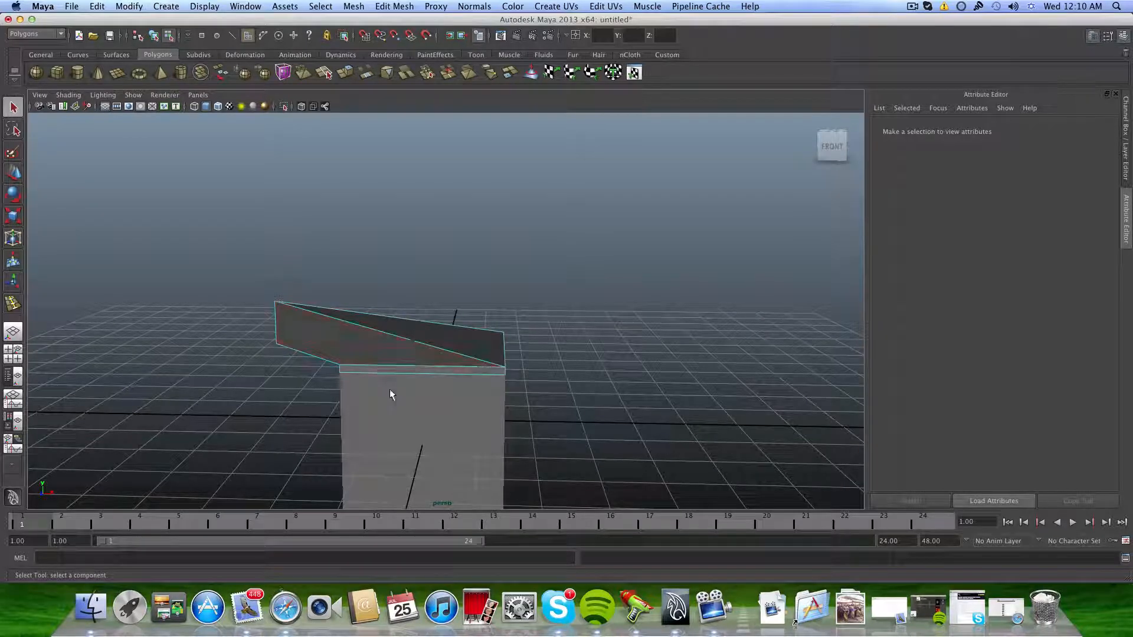
{"action": "key", "text": "F8"}
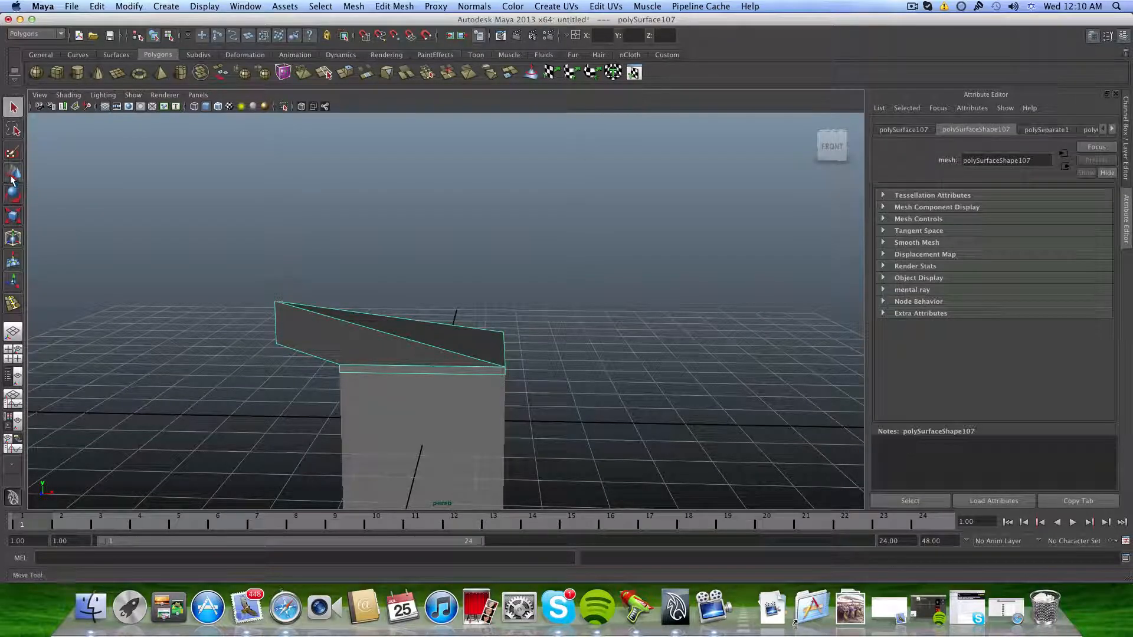
{"action": "left_click", "coordinate": [11, 176]}
{"action": "left_click_drag", "start_coordinate": [425, 380], "coordinate": [418, 433]}
Compare the extracted upper piece's smooth preview with its unsmoothed display from above and the front, ending with the preview off.
{"action": "key", "text": "3"}
{"action": "key", "text": "1"}
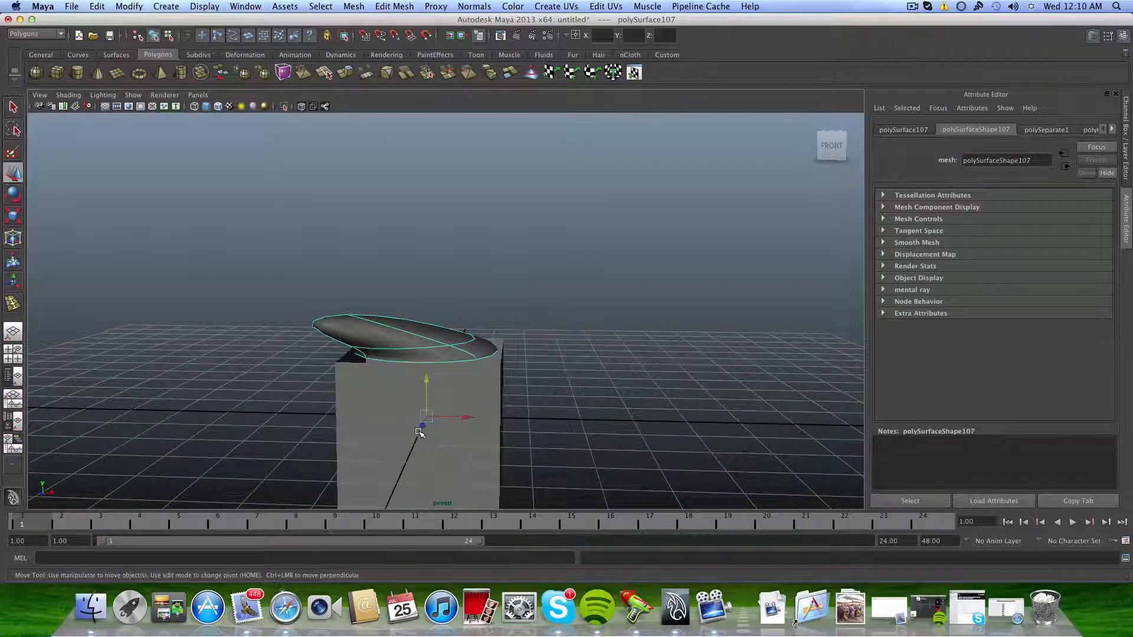
{"action": "left_click_drag", "start_coordinate": [419, 432], "coordinate": [392, 358], "text": "alt"}
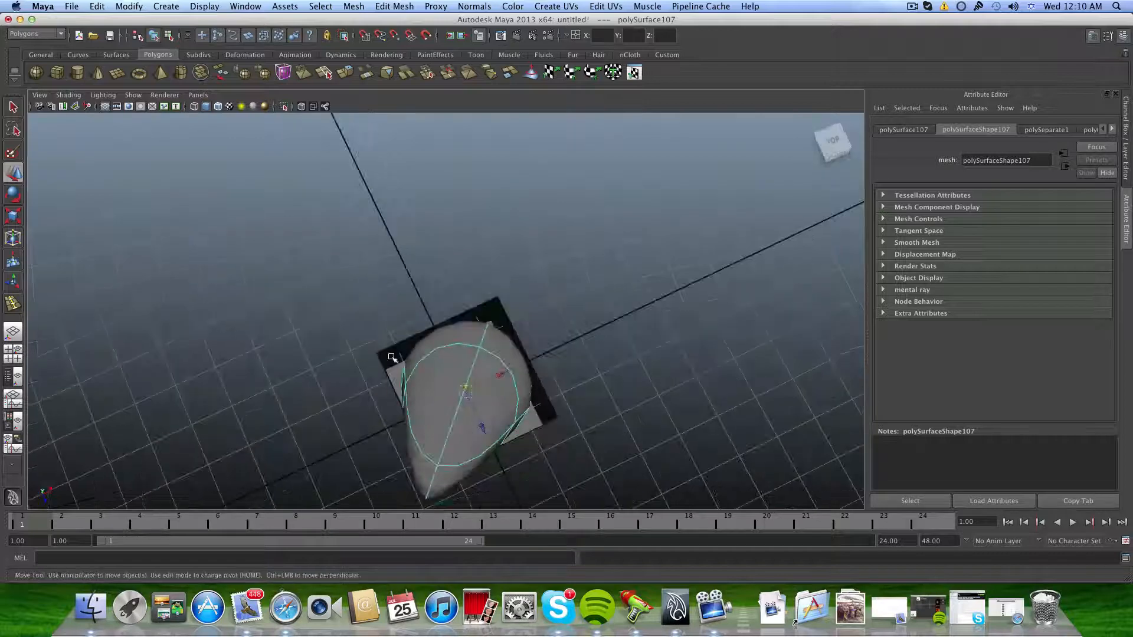
{"action": "left_click_drag", "start_coordinate": [525, 373], "coordinate": [478, 333], "text": "alt"}
{"action": "key", "text": "super+z"}
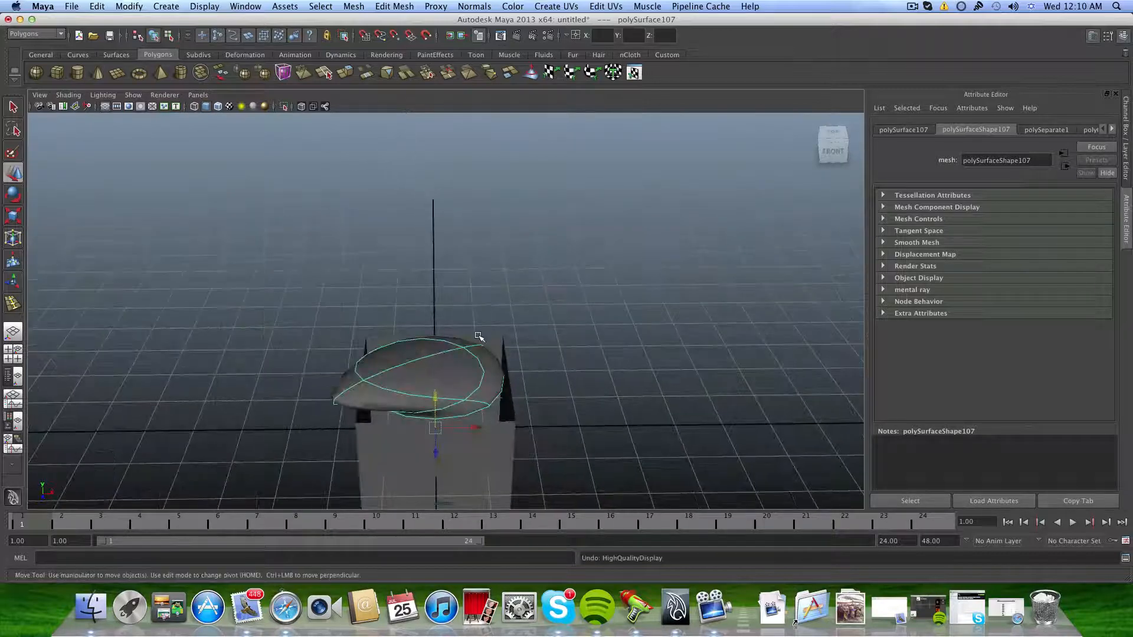
{"action": "key", "text": "1"}
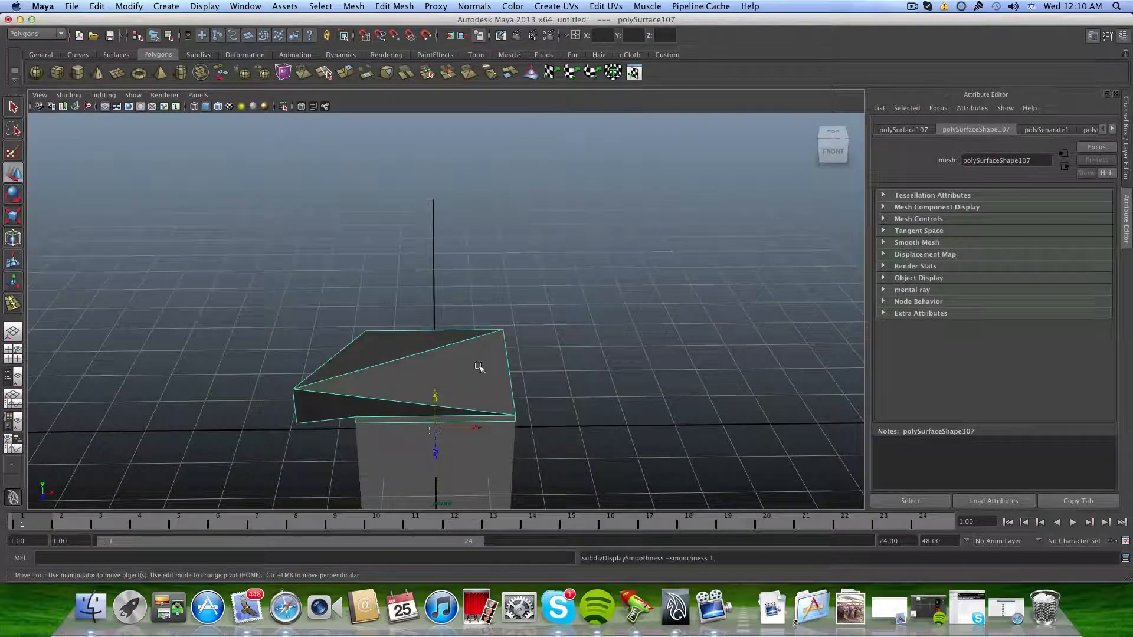
Insert an edge loop around the thin band at the base of the extracted upper piece.
{"action": "left_click_drag", "start_coordinate": [479, 387], "coordinate": [473, 358], "text": "alt"}
{"action": "right_click_drag", "start_coordinate": [409, 365], "coordinate": [567, 366], "text": "alt"}
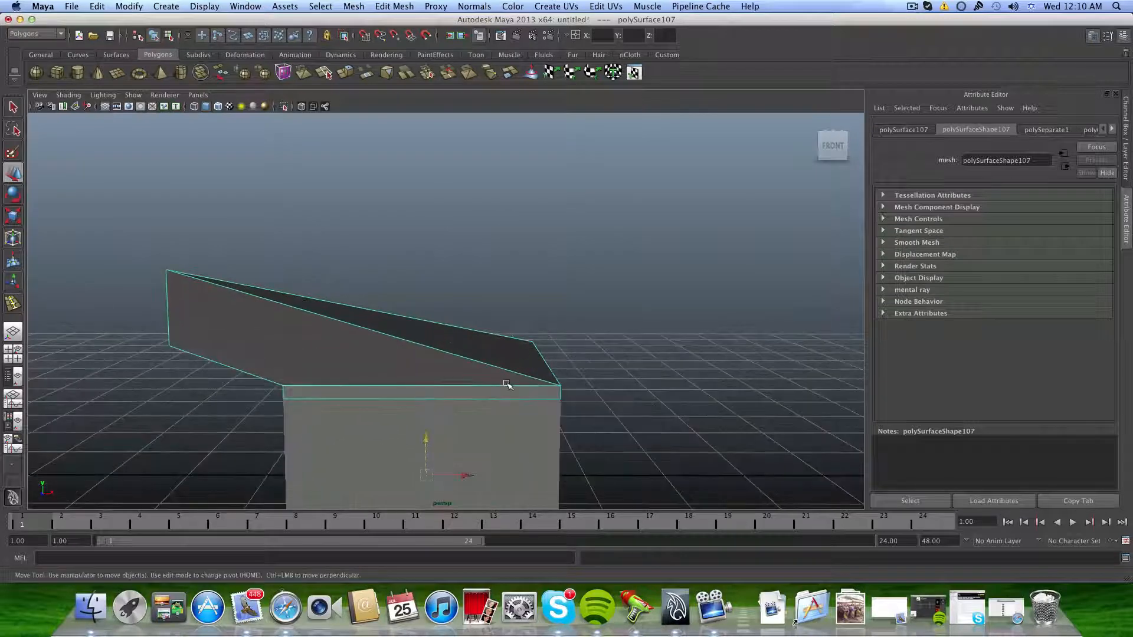
{"action": "right_click_drag", "start_coordinate": [505, 384], "coordinate": [494, 390], "text": "shift"}
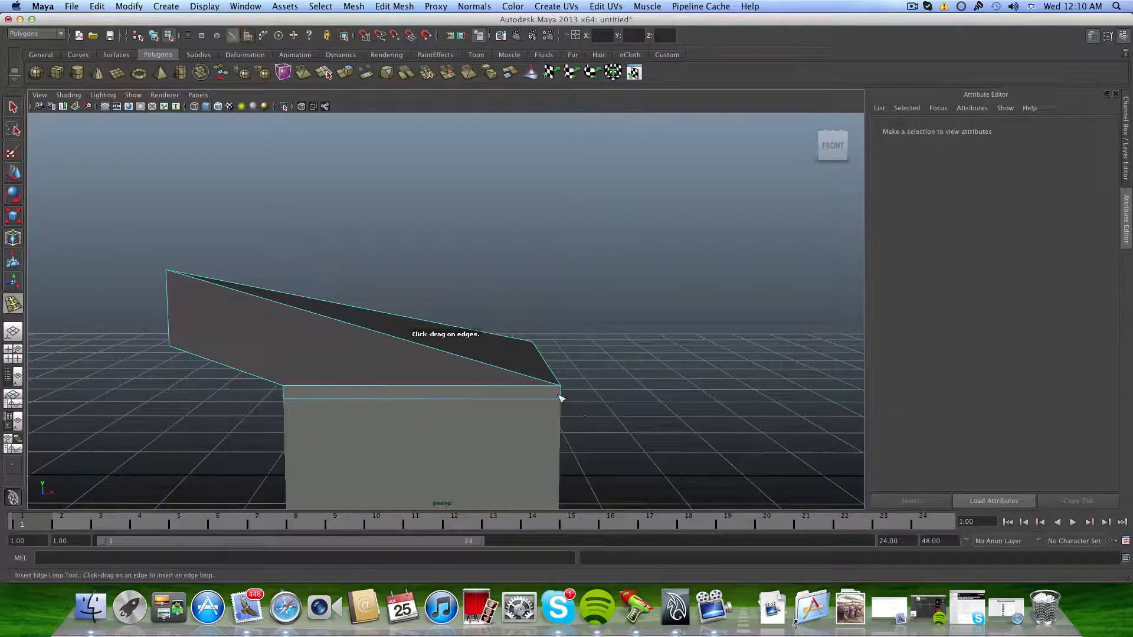
{"action": "left_click_drag", "start_coordinate": [561, 397], "coordinate": [589, 405]}
Examine the upper piece in smooth preview against the lower cube from several angles.
{"action": "key", "text": "3"}
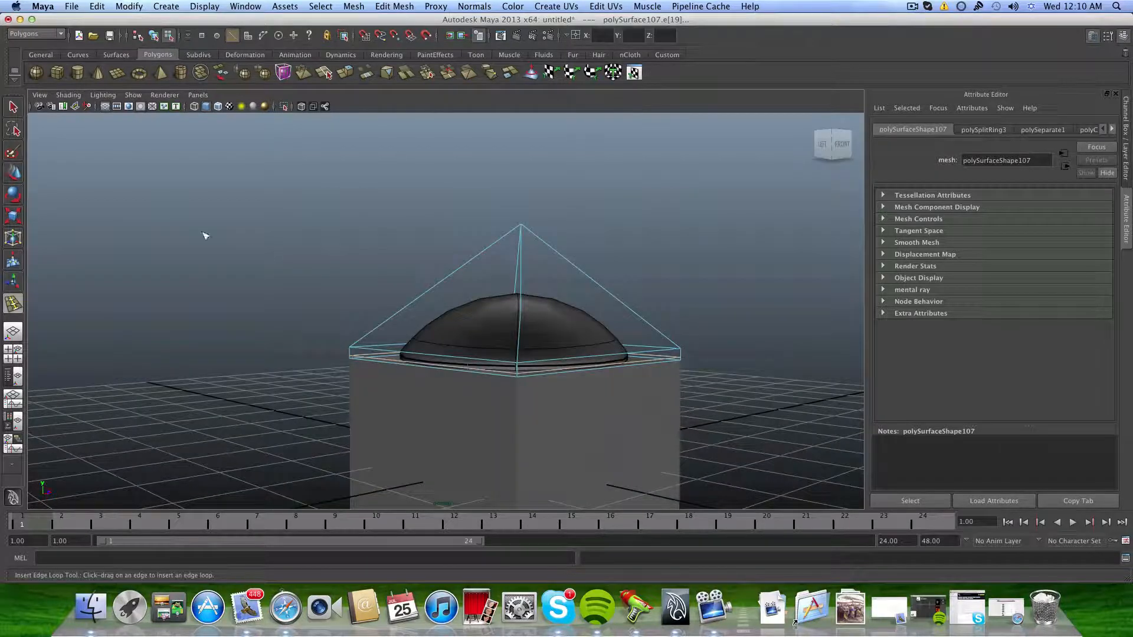
{"action": "key", "text": "q"}
{"action": "left_click", "coordinate": [180, 273]}
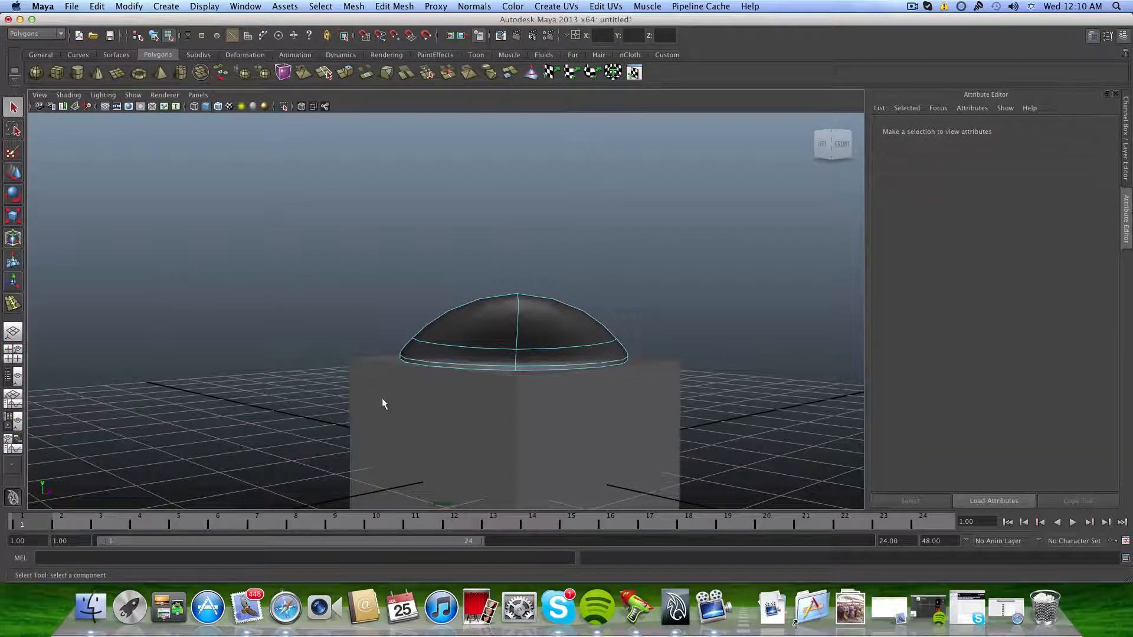
{"action": "left_click_drag", "start_coordinate": [471, 400], "coordinate": [427, 429], "text": "alt"}
{"action": "left_click_drag", "start_coordinate": [392, 413], "coordinate": [455, 380], "text": "alt"}
Insert edge loops close to the two front corners of the unsmoothed upper piece.
{"action": "right_click_drag", "start_coordinate": [488, 358], "coordinate": [460, 376], "text": "shift"}
{"action": "left_click", "coordinate": [490, 361]}
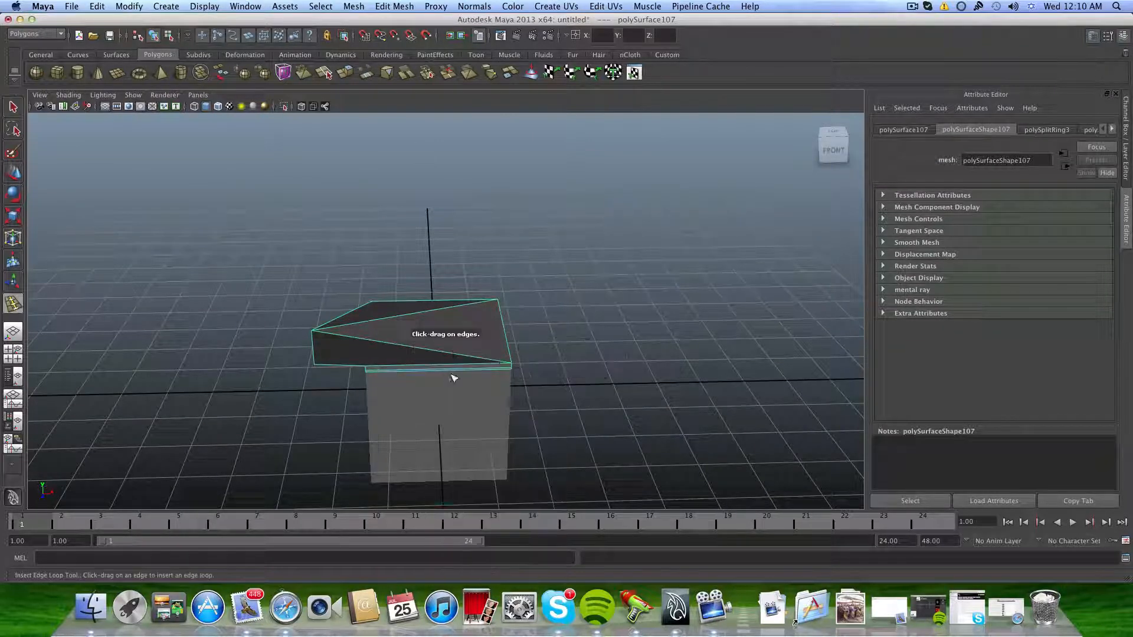
{"action": "left_click_drag", "start_coordinate": [509, 371], "coordinate": [509, 372]}
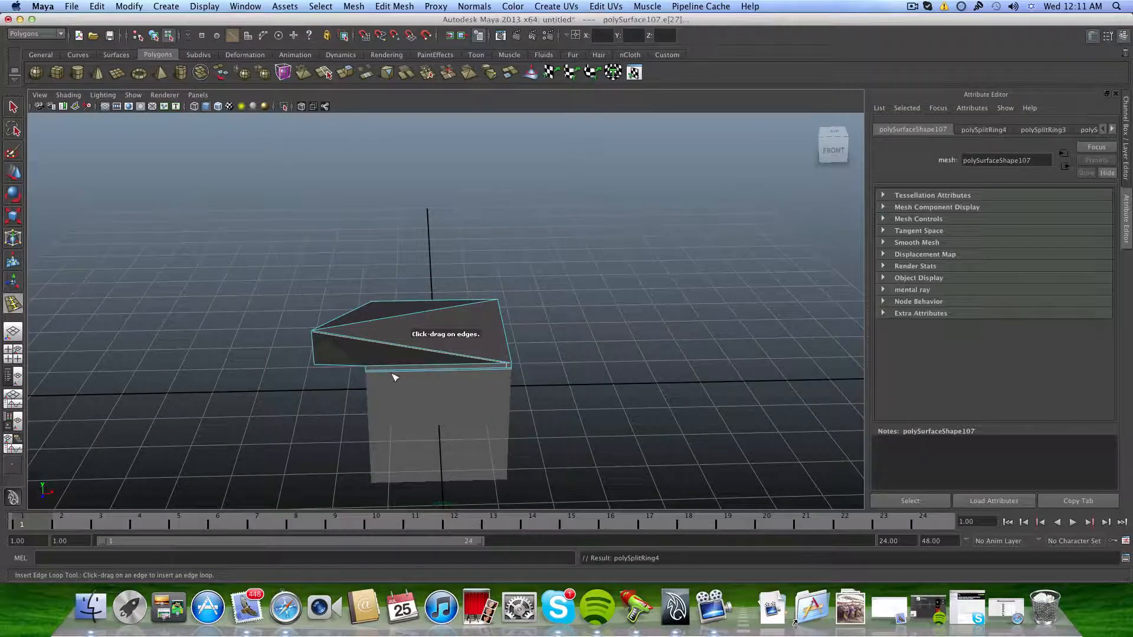
{"action": "left_click_drag", "start_coordinate": [369, 371], "coordinate": [368, 372]}
Insert further edge loops near the remaining corners and across the middle of the upper piece's side and sloped faces.
{"action": "left_click_drag", "start_coordinate": [442, 380], "coordinate": [464, 334], "text": "alt"}
{"action": "left_click_drag", "start_coordinate": [332, 335], "coordinate": [333, 338]}
{"action": "left_click_drag", "start_coordinate": [513, 334], "coordinate": [392, 329], "text": "alt"}
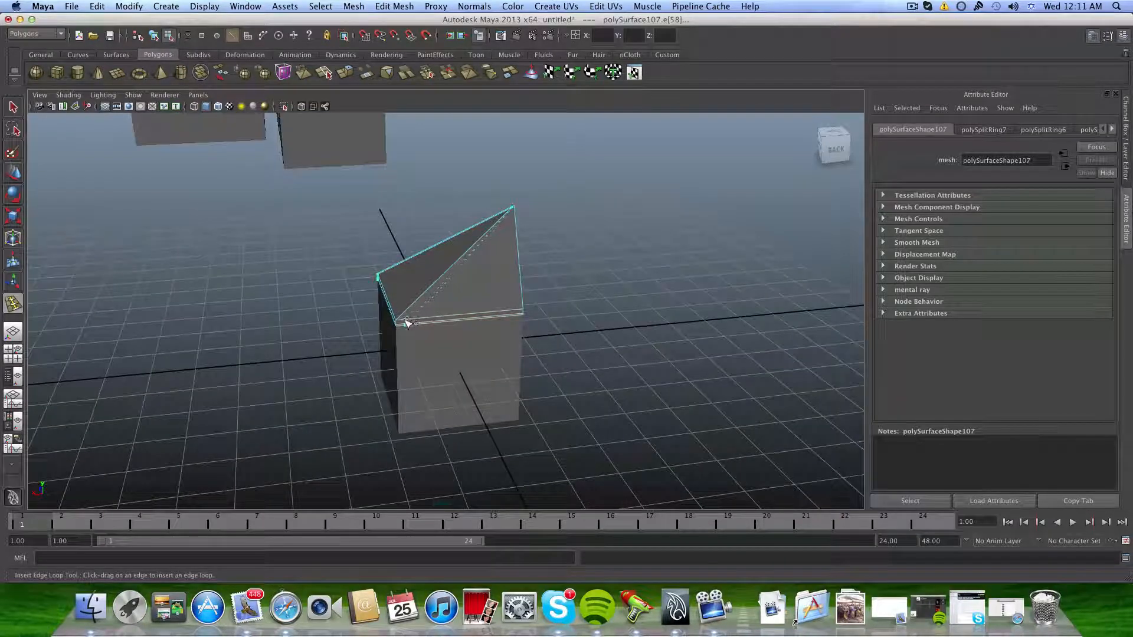
{"action": "left_click_drag", "start_coordinate": [459, 326], "coordinate": [499, 314]}
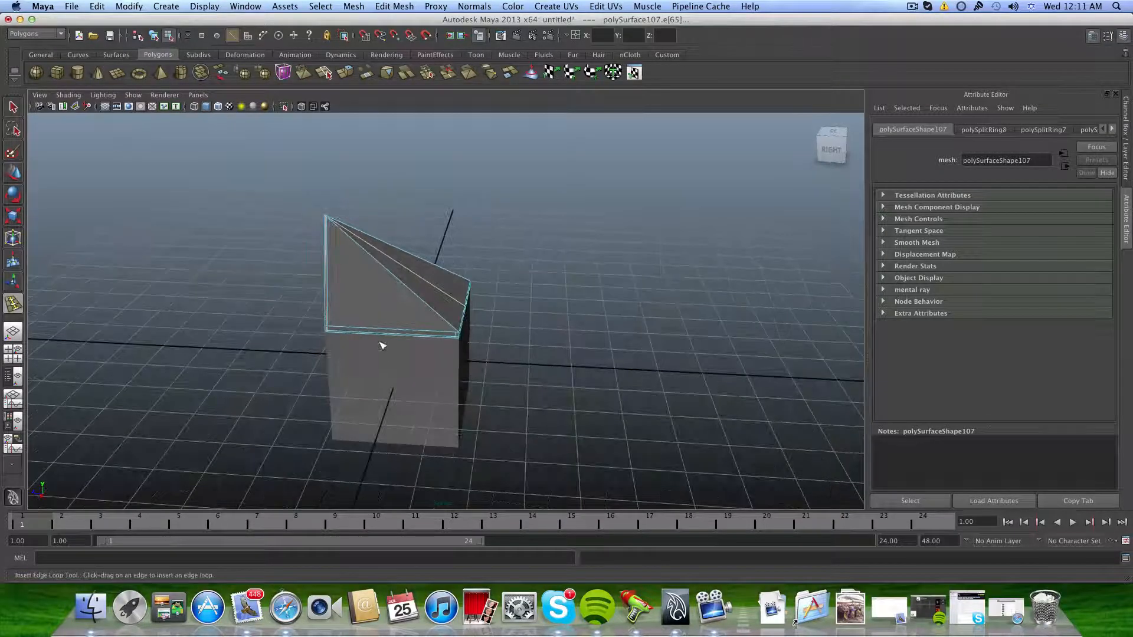
{"action": "left_click_drag", "start_coordinate": [380, 333], "coordinate": [442, 324]}
{"action": "left_click", "coordinate": [427, 323]}
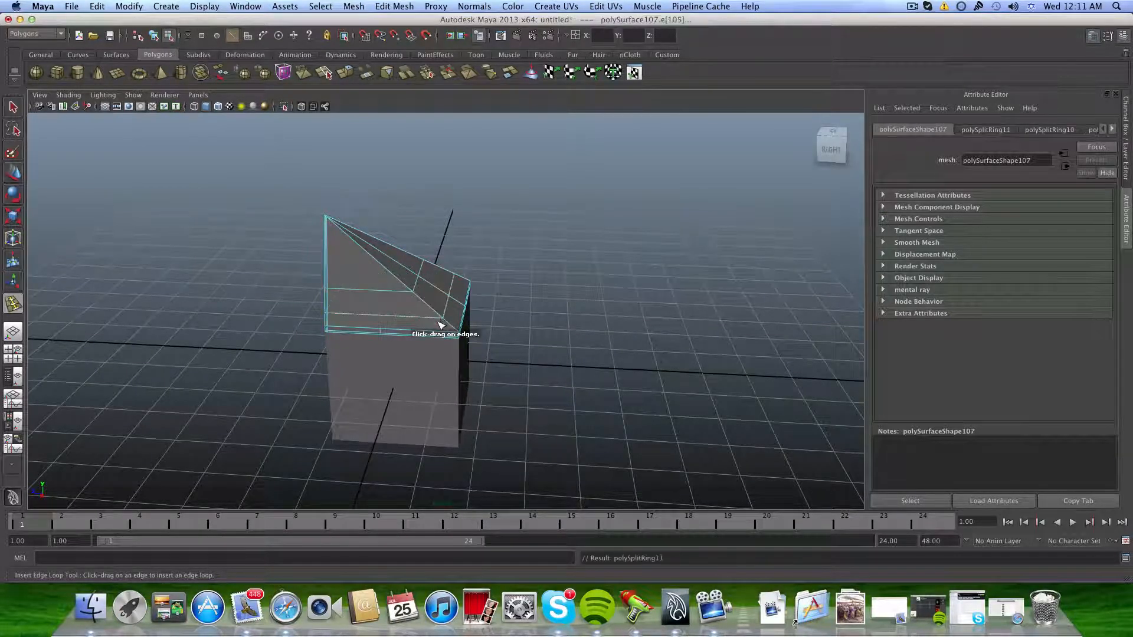
Select the upper piece as an object, turn on its smooth preview, and inspect how it sits on the cube.
{"action": "key", "text": "F8"}
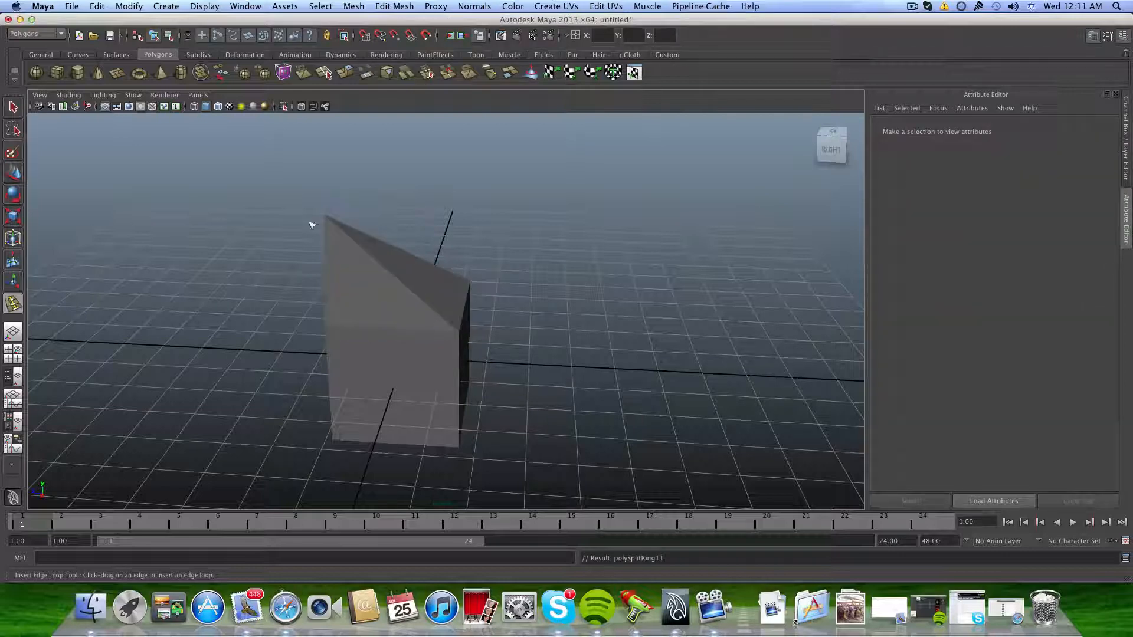
{"action": "left_click", "coordinate": [13, 107]}
{"action": "left_click", "coordinate": [348, 265]}
{"action": "key", "text": "3"}
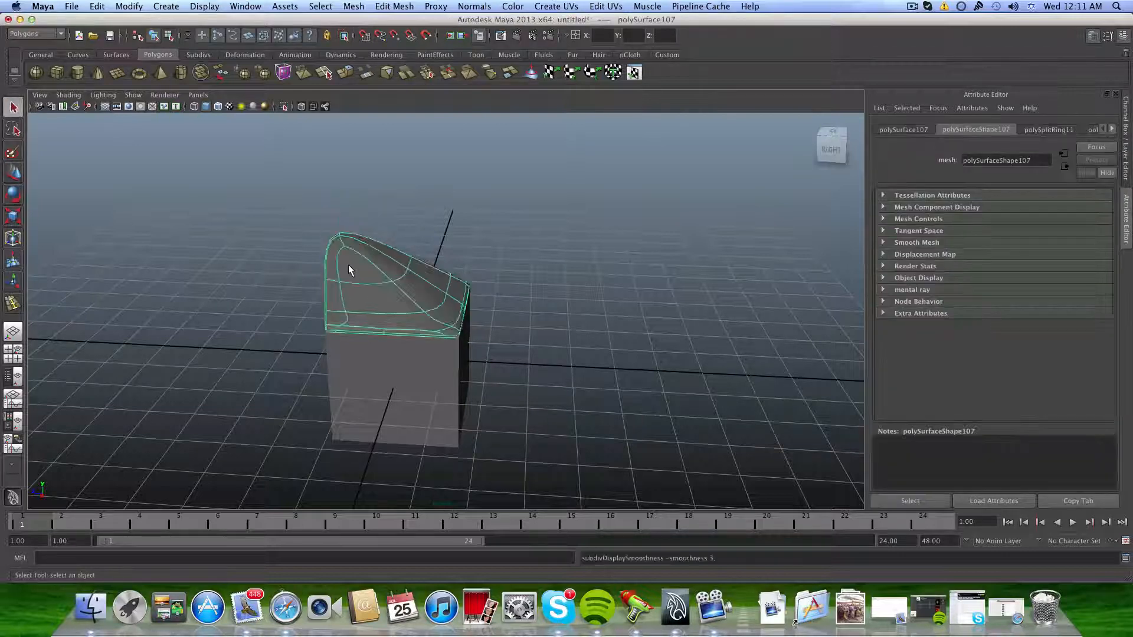
{"action": "mouse_move", "coordinate": [413, 318]}
{"action": "left_mouse_down", "text": "alt"}
{"action": "mouse_move", "coordinate": [567, 288]}
{"action": "mouse_move", "coordinate": [497, 379]}
{"action": "mouse_move", "coordinate": [434, 412]}
{"action": "mouse_move", "coordinate": [303, 367]}
{"action": "mouse_move", "coordinate": [321, 328]}
{"action": "mouse_move", "coordinate": [361, 327]}
{"action": "mouse_move", "coordinate": [361, 345]}
{"action": "mouse_move", "coordinate": [425, 283]}
{"action": "mouse_move", "coordinate": [496, 271]}
{"action": "mouse_move", "coordinate": [405, 286]}
{"action": "mouse_move", "coordinate": [419, 338]}
{"action": "left_mouse_up", "text": "alt"}
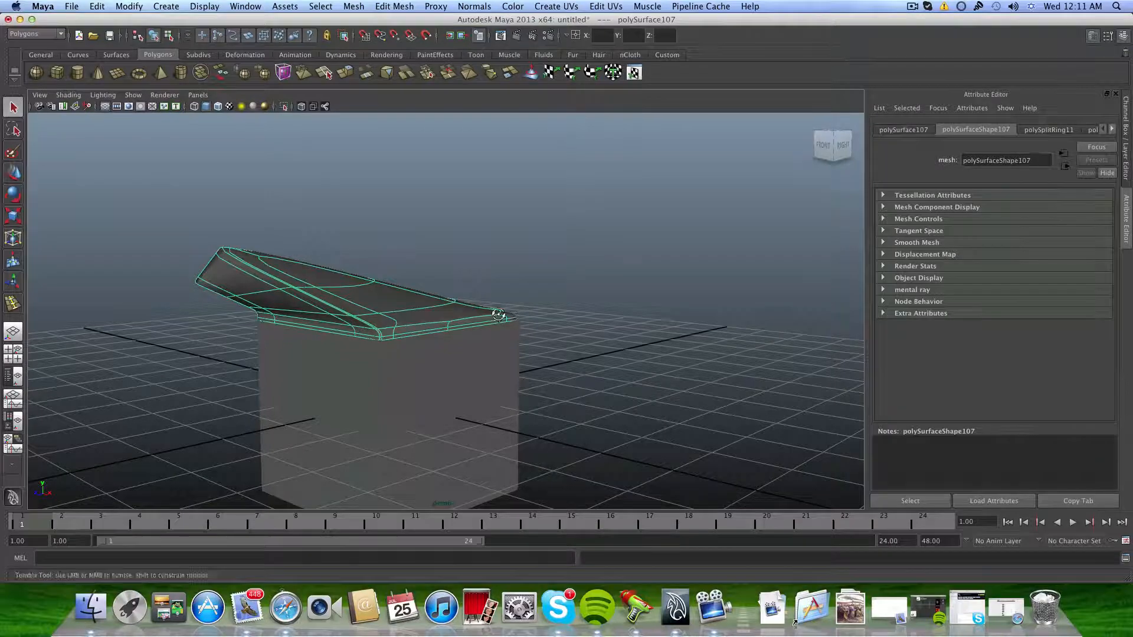
{"action": "left_click_drag", "start_coordinate": [499, 317], "coordinate": [445, 381], "text": "alt"}
Combine the smooth-previewed upper piece and the lower cube into one mesh.
{"action": "left_click", "coordinate": [446, 381]}
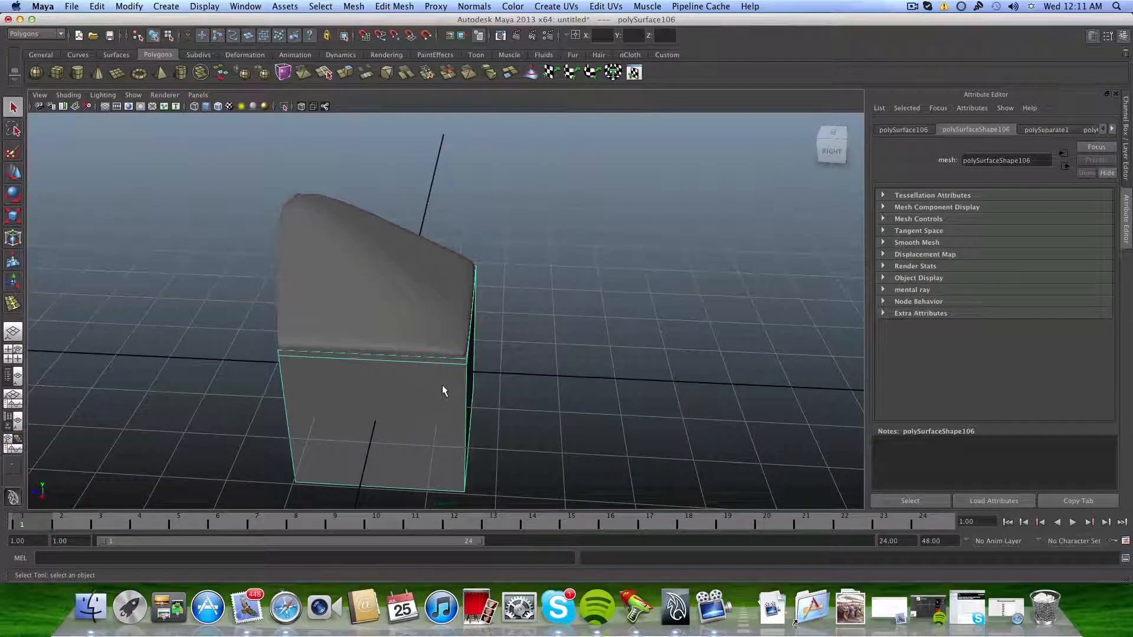
{"action": "left_click", "coordinate": [444, 314]}
{"action": "left_click_drag", "start_coordinate": [448, 369], "coordinate": [370, 358], "text": "alt"}
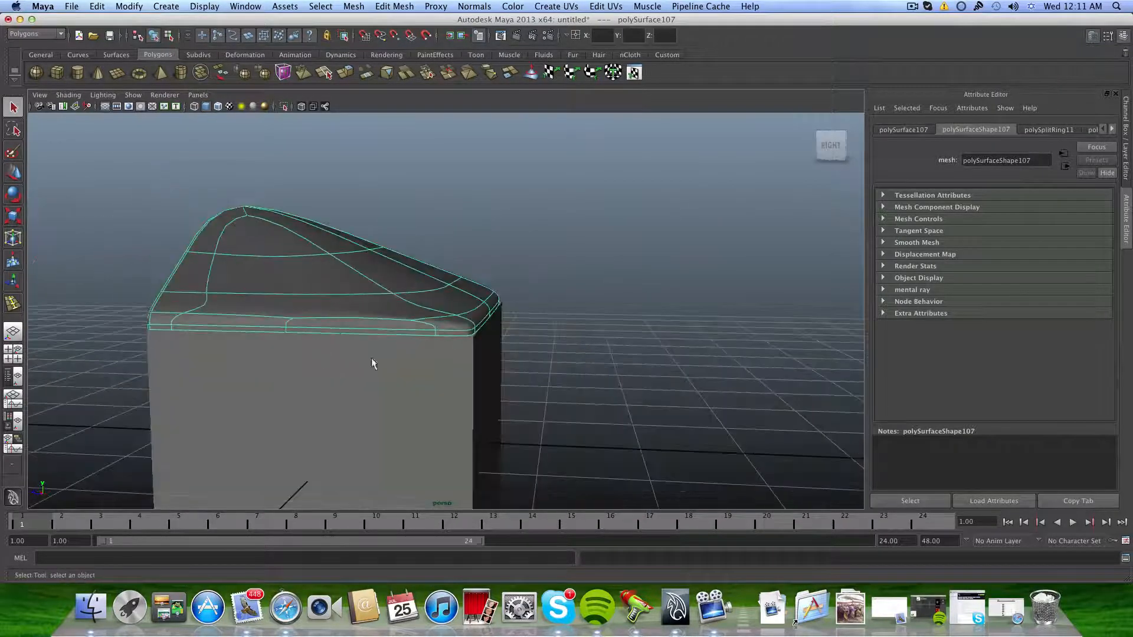
{"action": "left_click", "coordinate": [401, 382]}
{"action": "left_click", "coordinate": [350, 7]}
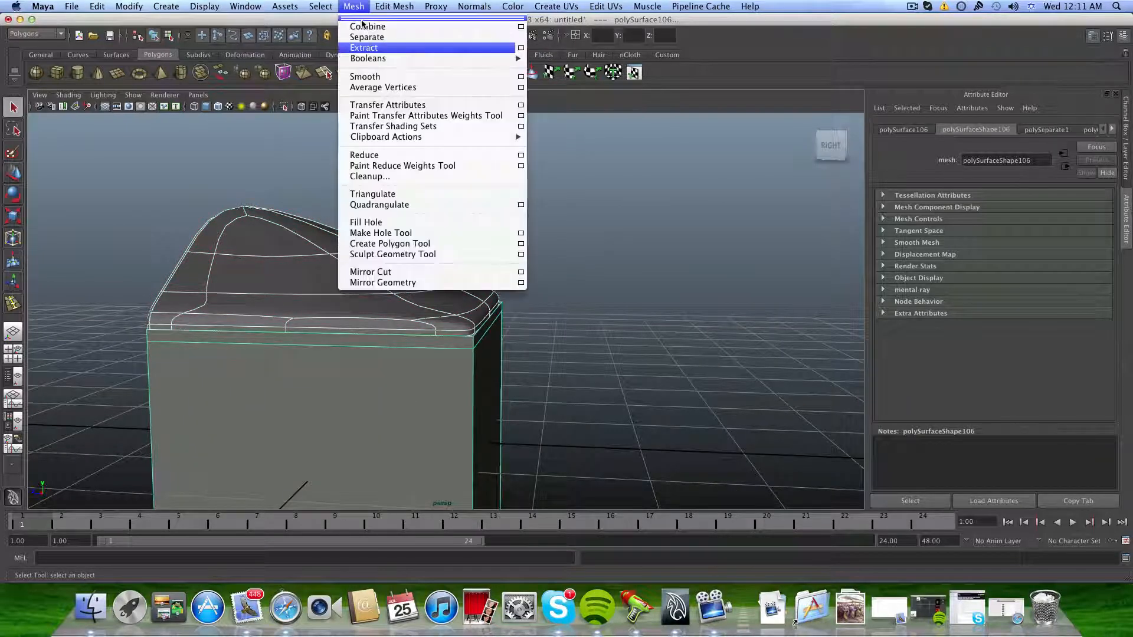
{"action": "left_click", "coordinate": [361, 22]}
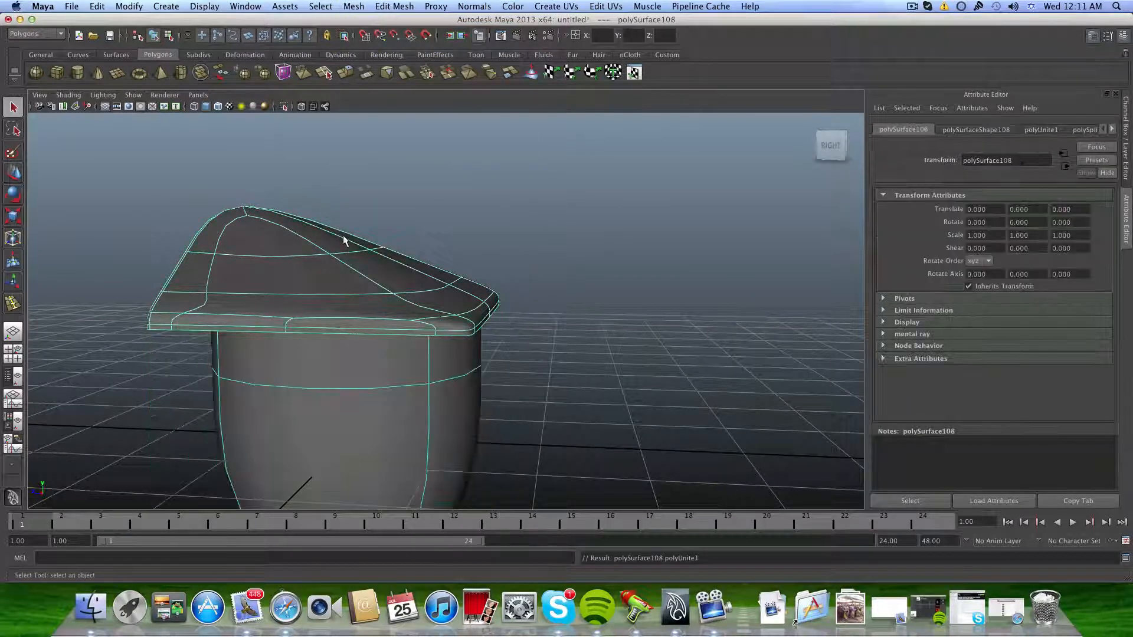
Inspect the combined mesh from the side and undo the combination.
{"action": "left_click_drag", "start_coordinate": [346, 235], "coordinate": [418, 270], "text": "alt"}
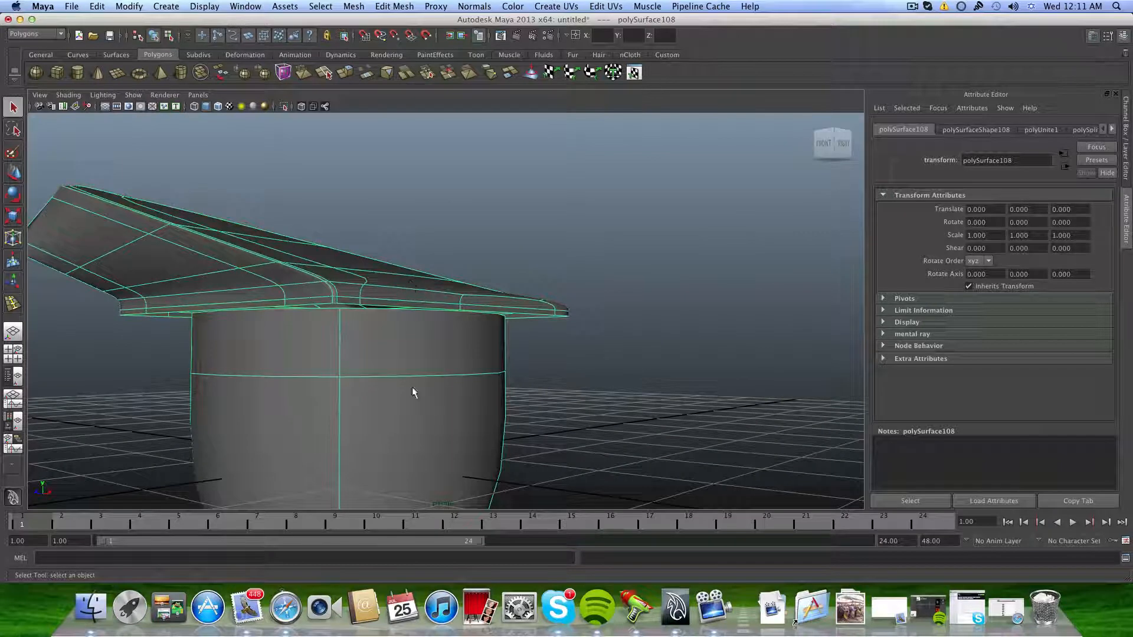
{"action": "scroll", "coordinate": [420, 387], "scroll_direction": "down", "scroll_amount": 5}
{"action": "scroll", "coordinate": [384, 371], "scroll_direction": "down", "scroll_amount": 3}
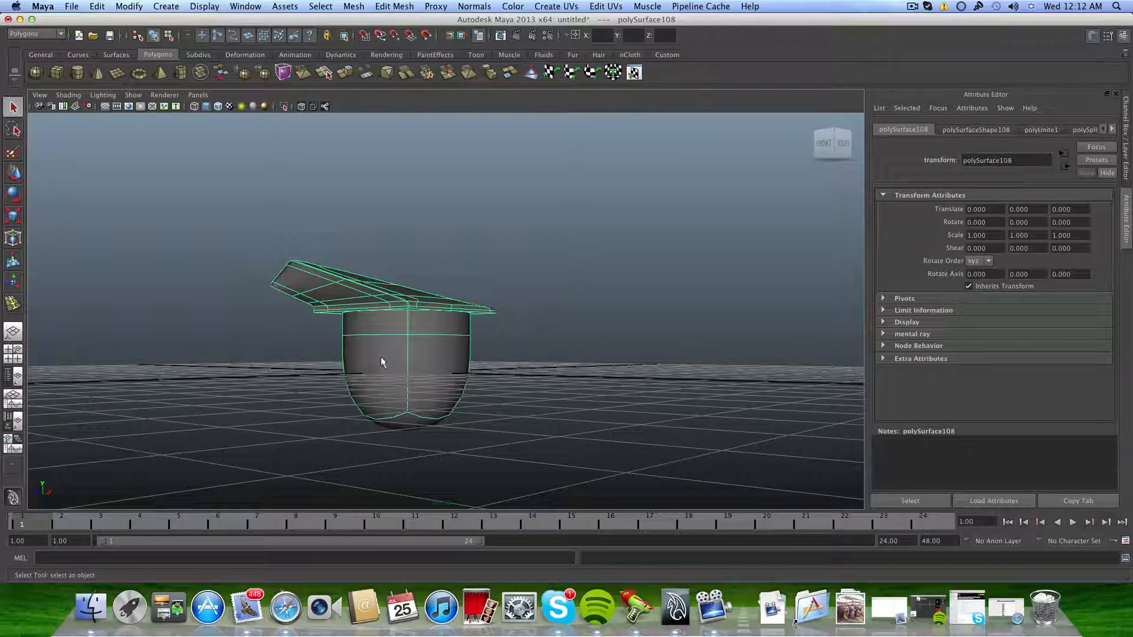
{"action": "key", "text": "super+z"}
{"action": "mouse_move", "coordinate": [409, 325]}
{"action": "left_mouse_down", "text": "alt"}
{"action": "mouse_move", "coordinate": [400, 360]}
{"action": "mouse_move", "coordinate": [396, 339]}
{"action": "left_mouse_up", "text": "alt"}
{"action": "left_click_drag", "start_coordinate": [320, 353], "coordinate": [463, 369], "text": "alt"}
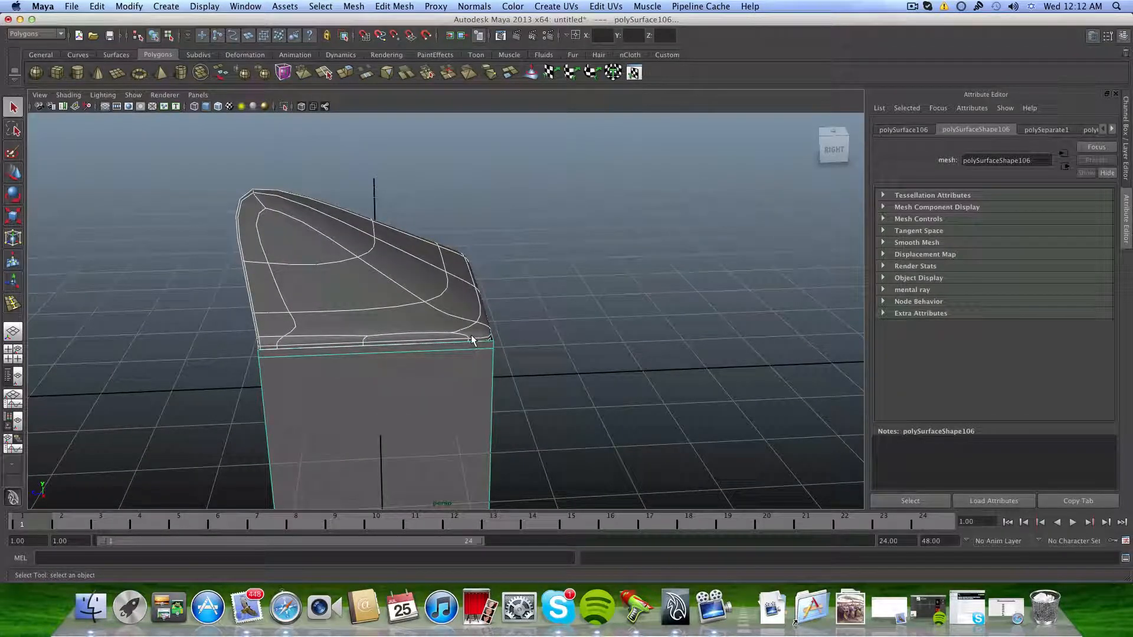
Select the upper piece and the lower cube in turn and examine the seam between them.
{"action": "left_click", "coordinate": [329, 280]}
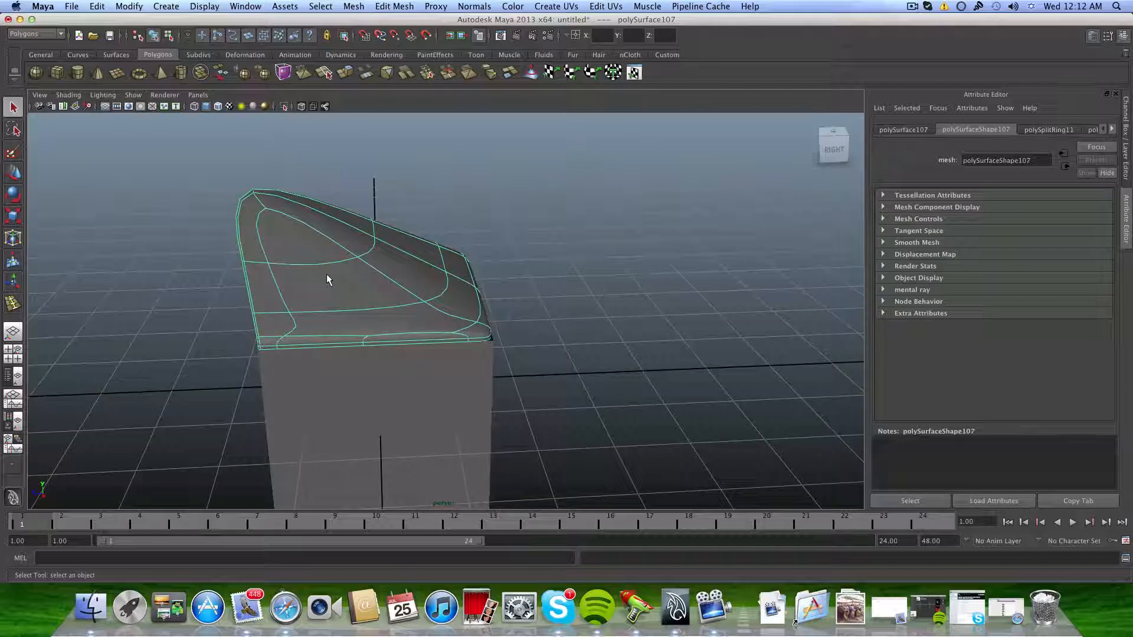
{"action": "left_click", "coordinate": [416, 399]}
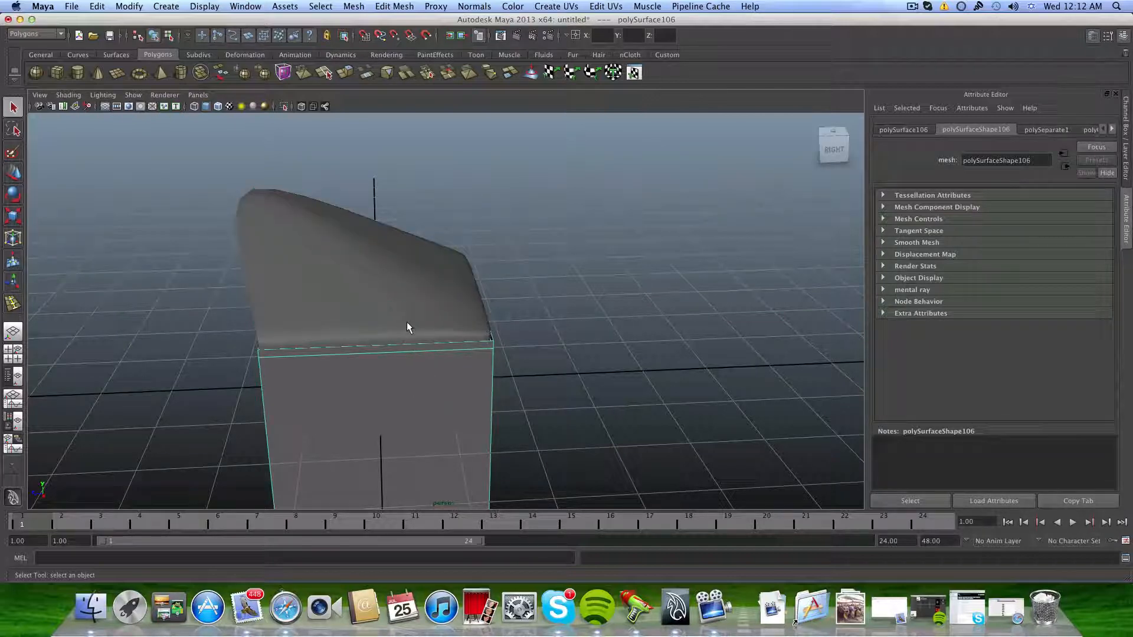
{"action": "left_click_drag", "start_coordinate": [417, 374], "coordinate": [459, 353], "text": "alt"}
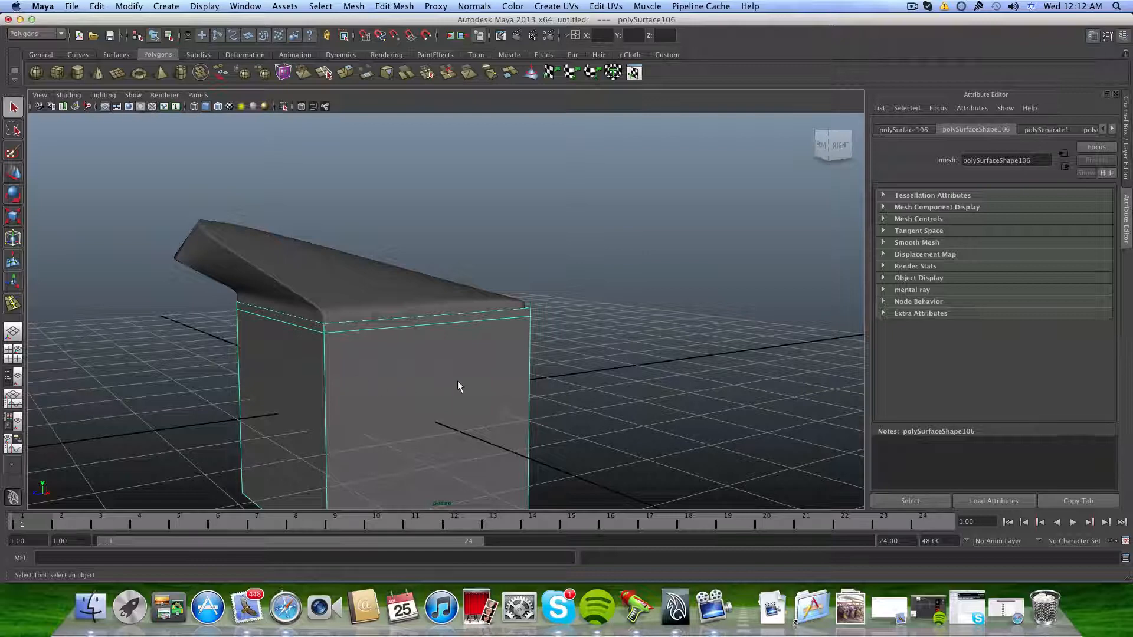
{"action": "left_click_drag", "start_coordinate": [458, 384], "coordinate": [361, 372], "text": "alt"}
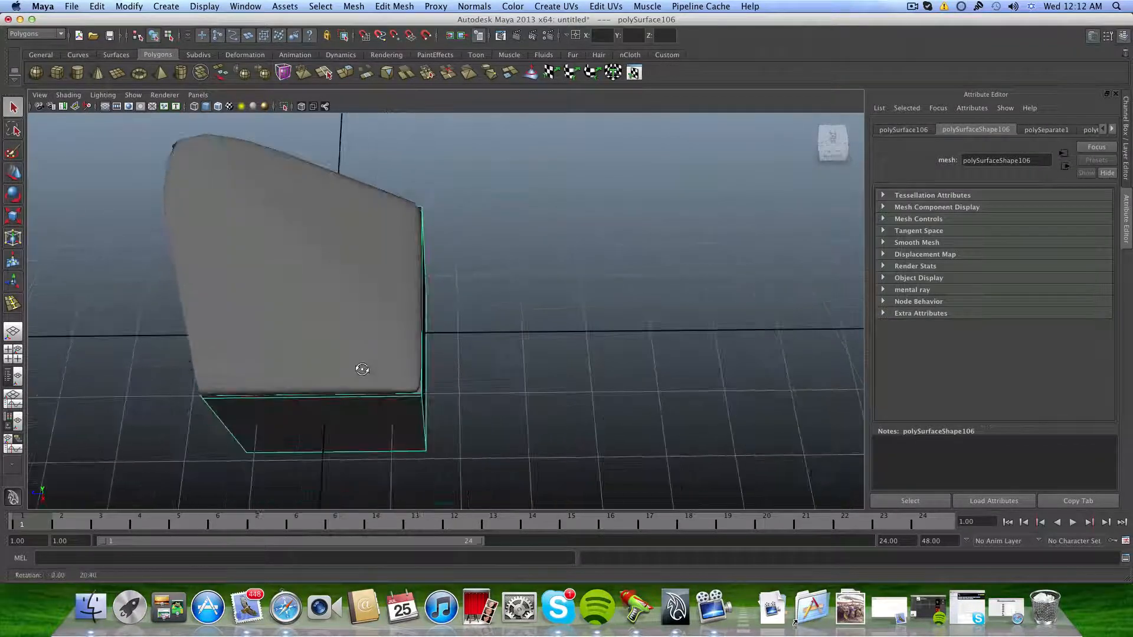
Select the corner vertex of the smooth-previewed upper piece and move it outward along one axis at the cube's top corner.
{"action": "left_click", "coordinate": [396, 353]}
{"action": "right_click_drag", "start_coordinate": [415, 387], "coordinate": [401, 387]}
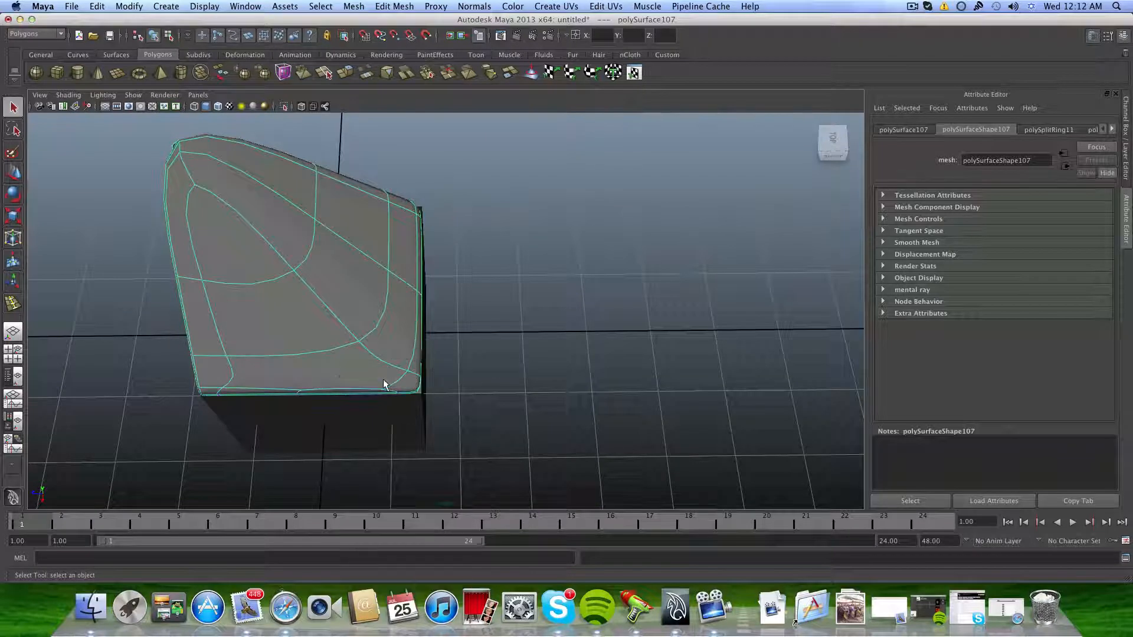
{"action": "left_click_drag", "start_coordinate": [401, 387], "coordinate": [410, 397], "text": "alt"}
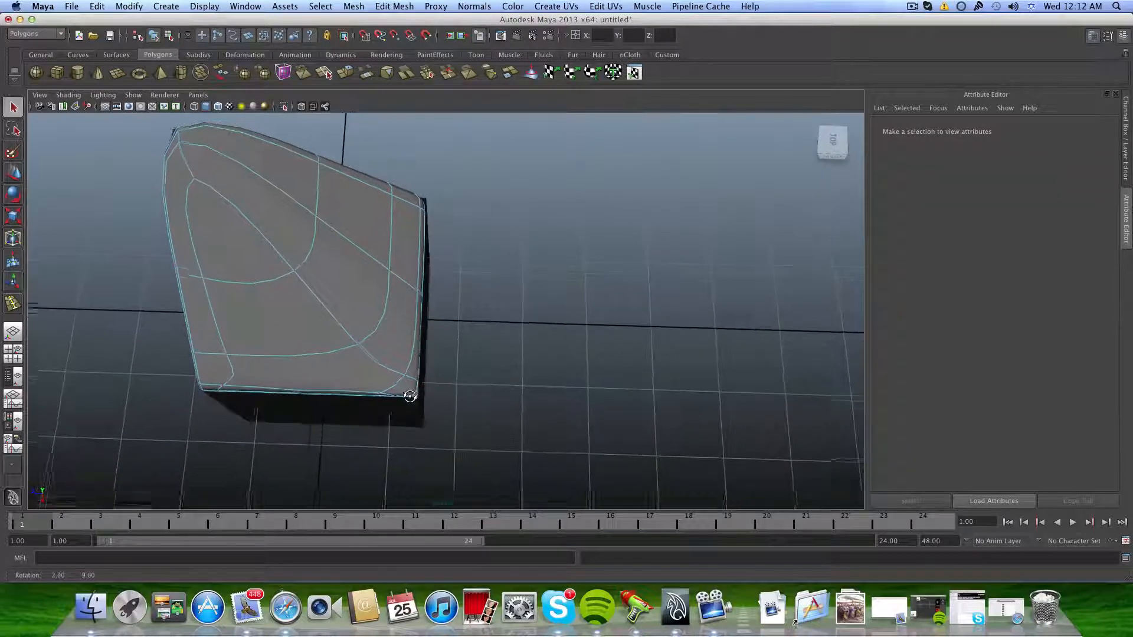
{"action": "left_click", "coordinate": [414, 392]}
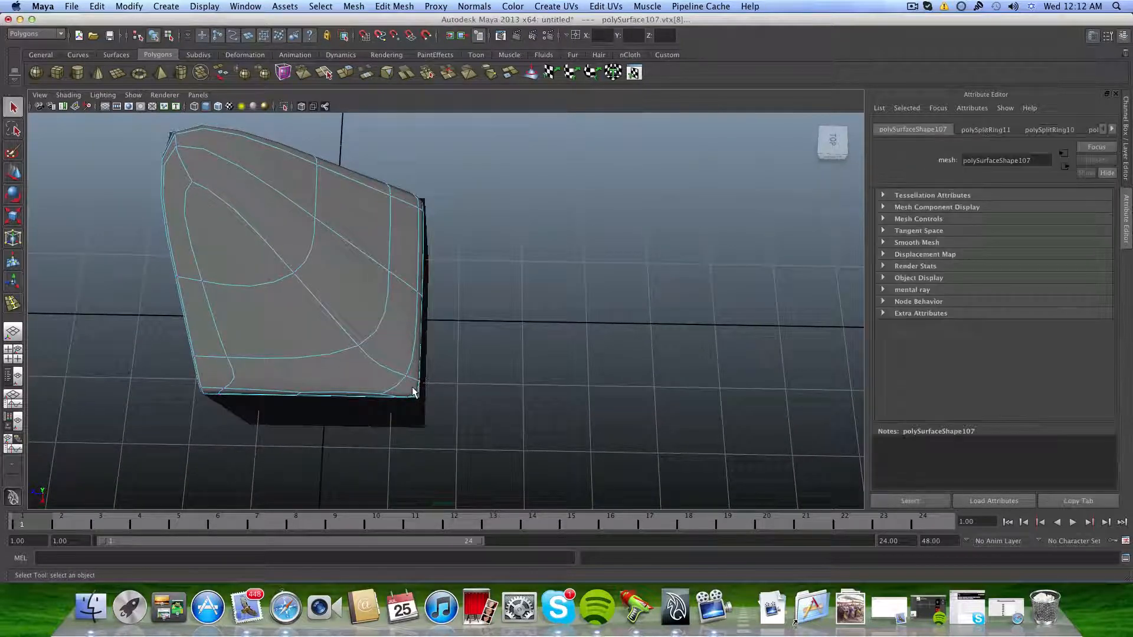
{"action": "key", "text": "w"}
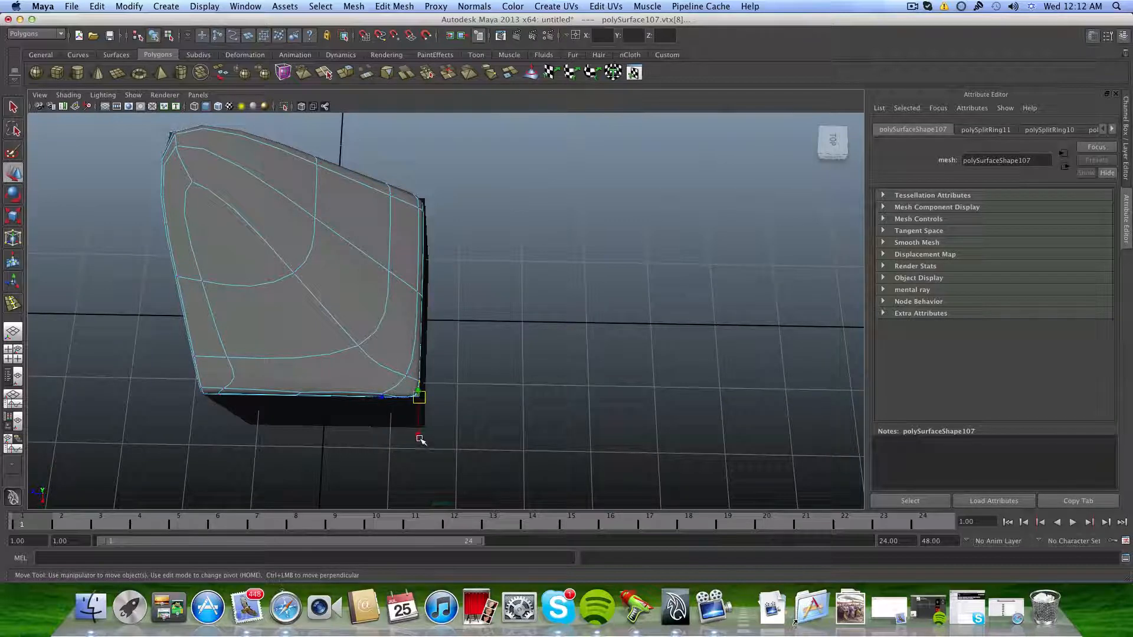
{"action": "left_click_drag", "start_coordinate": [419, 436], "coordinate": [419, 462]}
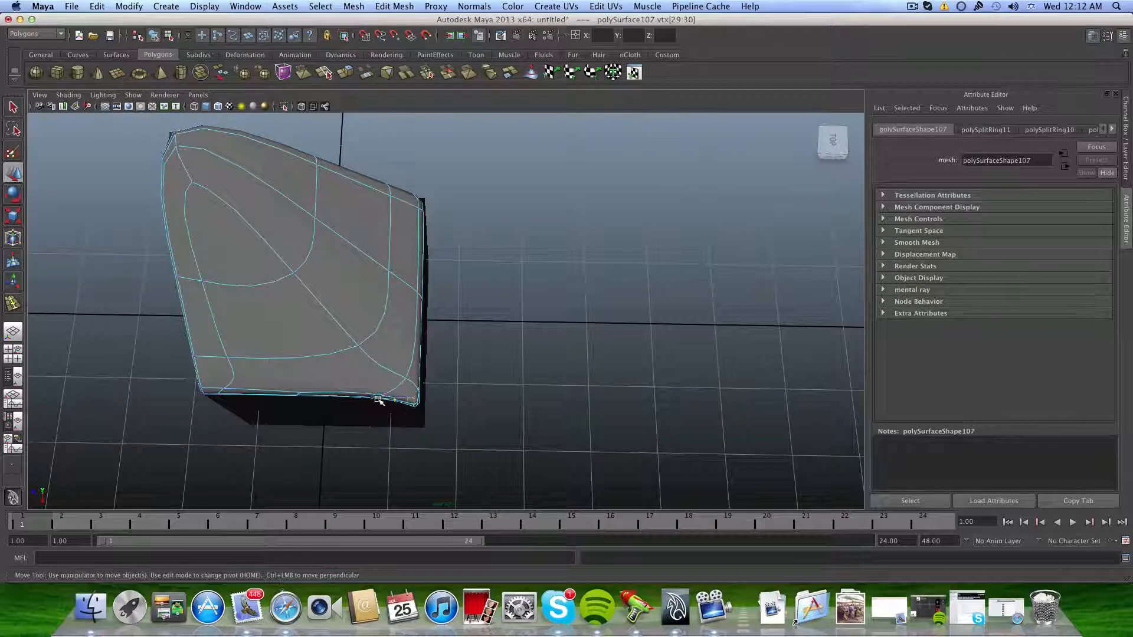
Select the neighbouring rim vertices of the upper piece and adjust them along the seam to follow the cube's top edges.
{"action": "left_click_drag", "start_coordinate": [436, 393], "coordinate": [396, 400]}
{"action": "left_click_drag", "start_coordinate": [428, 435], "coordinate": [354, 370]}
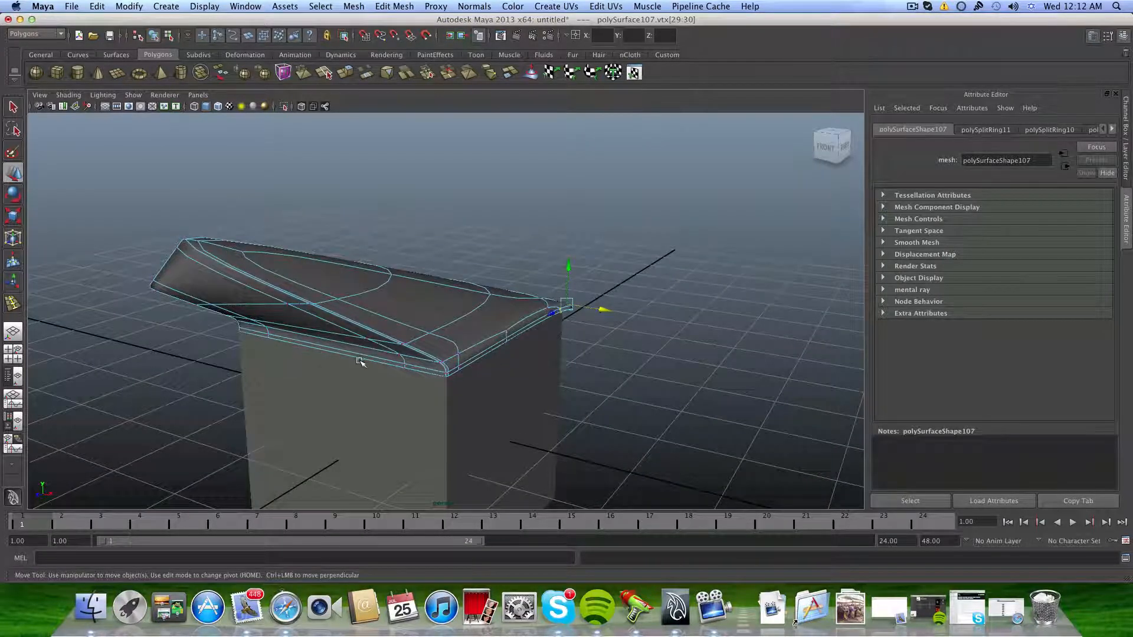
{"action": "left_click_drag", "start_coordinate": [361, 363], "coordinate": [418, 399], "text": "alt"}
{"action": "left_click_drag", "start_coordinate": [429, 439], "coordinate": [423, 441]}
{"action": "left_click_drag", "start_coordinate": [396, 392], "coordinate": [400, 416]}
{"action": "left_click_drag", "start_coordinate": [453, 441], "coordinate": [370, 412]}
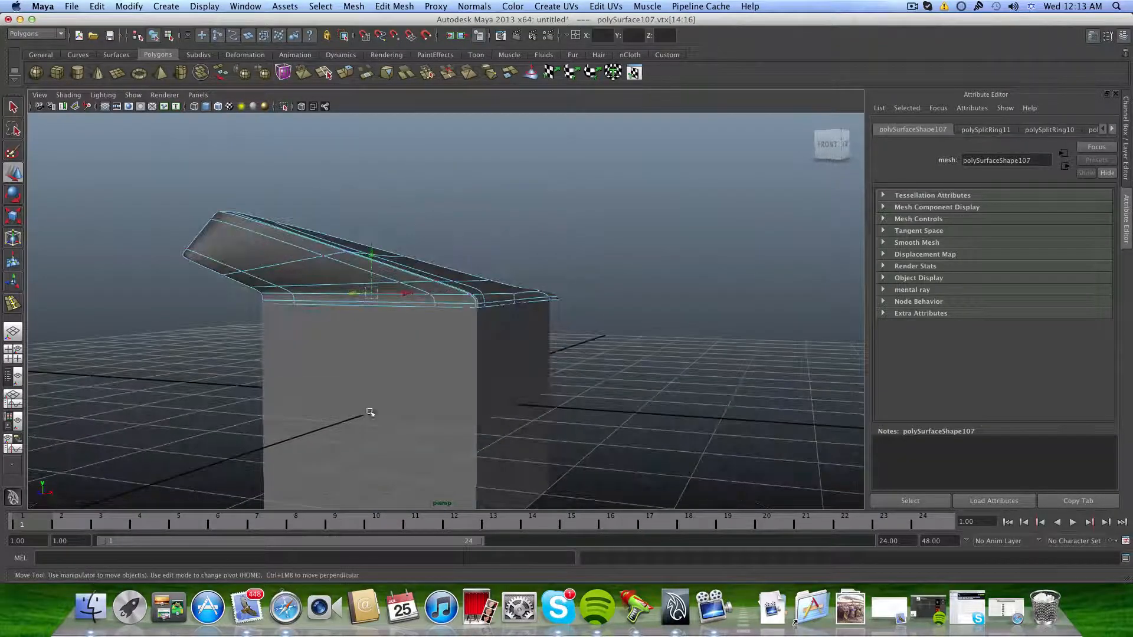
Reposition the upper piece's far corner vertex along one axis against the cube's corner and return to object selection.
{"action": "left_click_drag", "start_coordinate": [552, 317], "coordinate": [587, 297]}
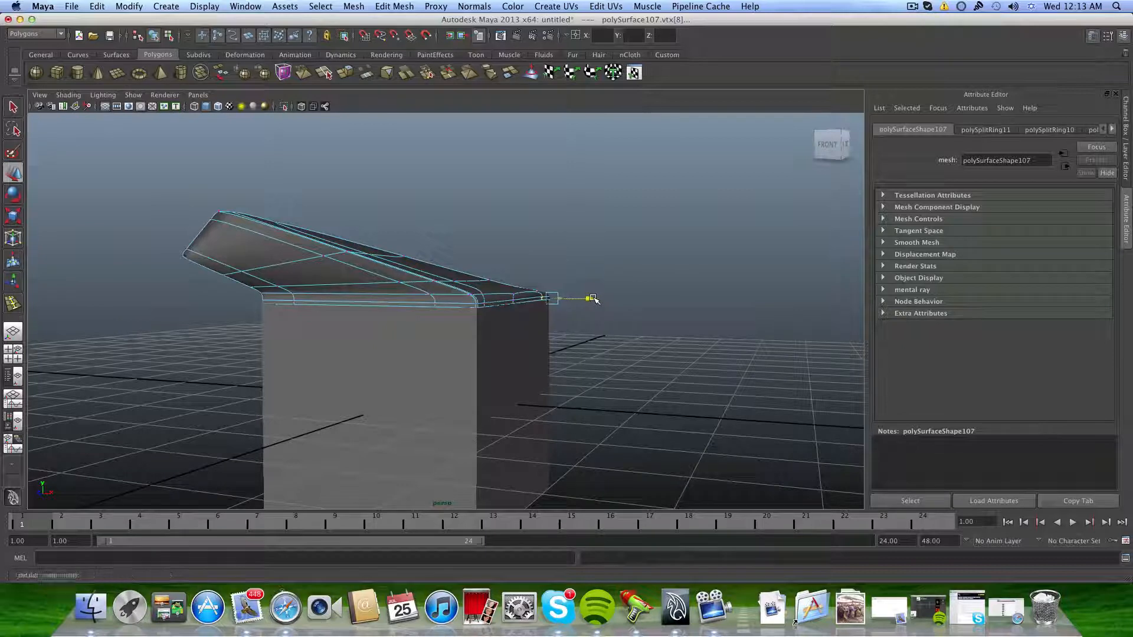
{"action": "left_click_drag", "start_coordinate": [404, 321], "coordinate": [435, 326], "text": "alt"}
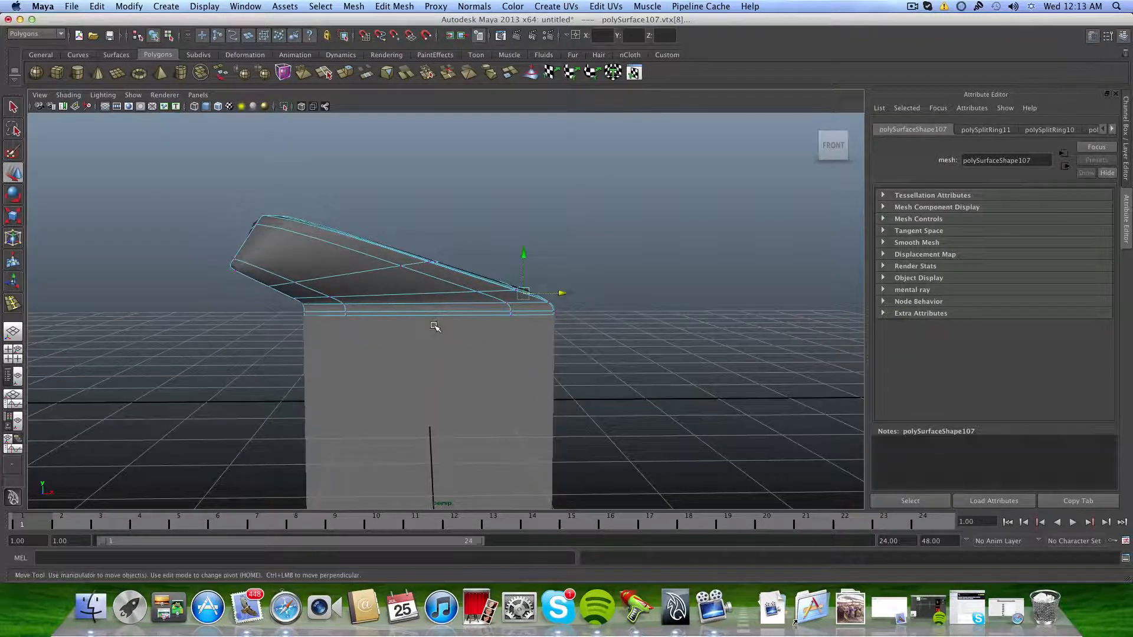
{"action": "key", "text": "F8"}
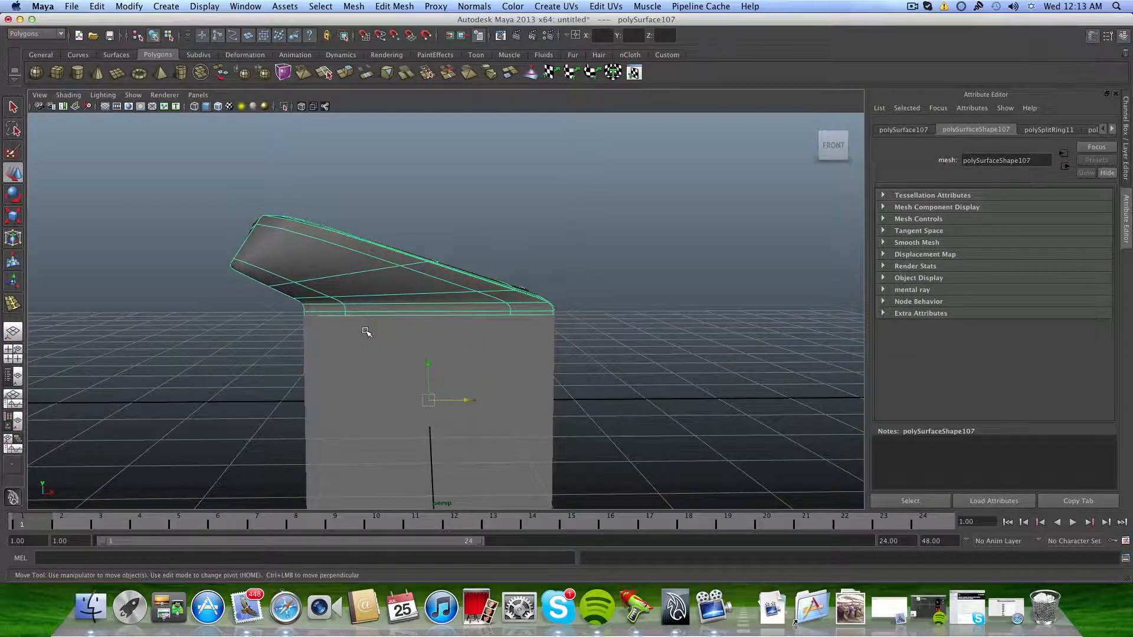
Examine the seam between the adjusted upper piece and the lower cube from the front, side and back.
{"action": "left_click_drag", "start_coordinate": [367, 332], "coordinate": [526, 342], "text": "alt"}
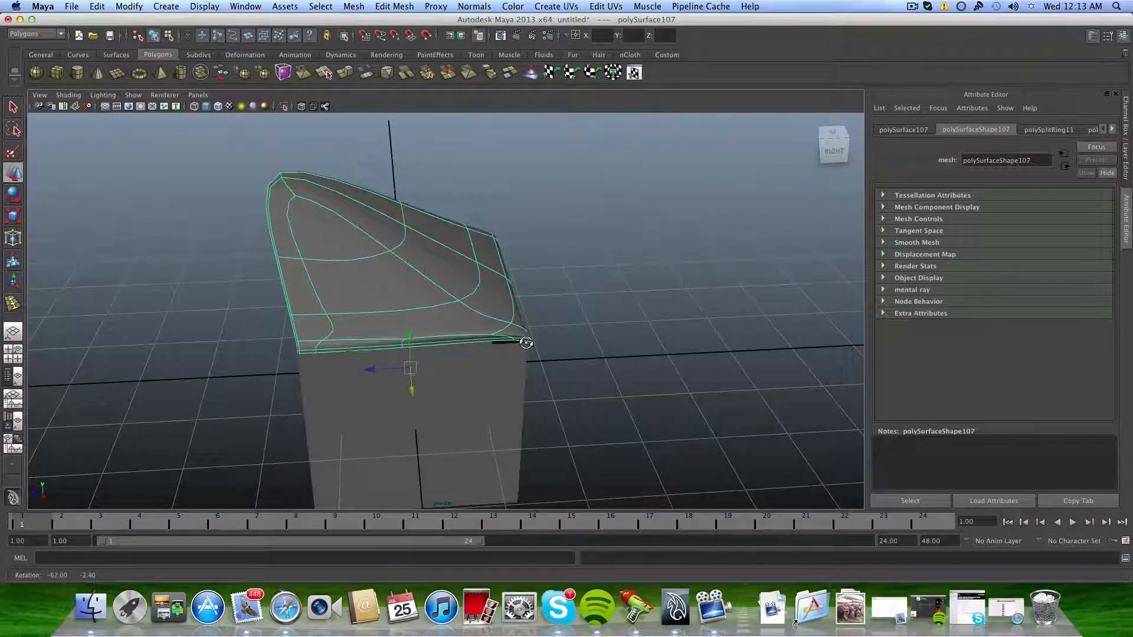
{"action": "left_click_drag", "start_coordinate": [416, 335], "coordinate": [345, 344], "text": "alt"}
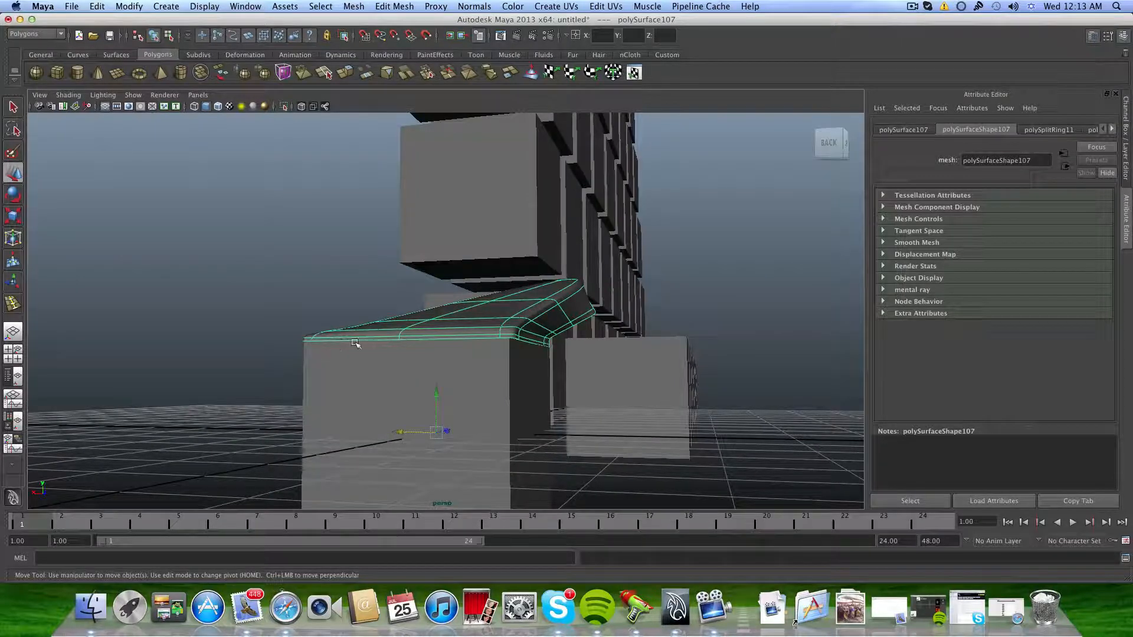
{"action": "left_click_drag", "start_coordinate": [355, 343], "coordinate": [372, 317], "text": "alt"}
{"action": "mouse_move", "coordinate": [381, 368]}
{"action": "left_mouse_down", "text": "alt"}
{"action": "mouse_move", "coordinate": [425, 347]}
{"action": "mouse_move", "coordinate": [366, 339]}
{"action": "mouse_move", "coordinate": [441, 354]}
{"action": "mouse_move", "coordinate": [448, 339]}
{"action": "mouse_move", "coordinate": [348, 352]}
{"action": "mouse_move", "coordinate": [363, 375]}
{"action": "mouse_move", "coordinate": [443, 387]}
{"action": "mouse_move", "coordinate": [448, 372]}
{"action": "mouse_move", "coordinate": [354, 397]}
{"action": "mouse_move", "coordinate": [380, 384]}
{"action": "mouse_move", "coordinate": [349, 353]}
{"action": "mouse_move", "coordinate": [362, 337]}
{"action": "mouse_move", "coordinate": [362, 367]}
{"action": "left_mouse_up", "text": "alt"}
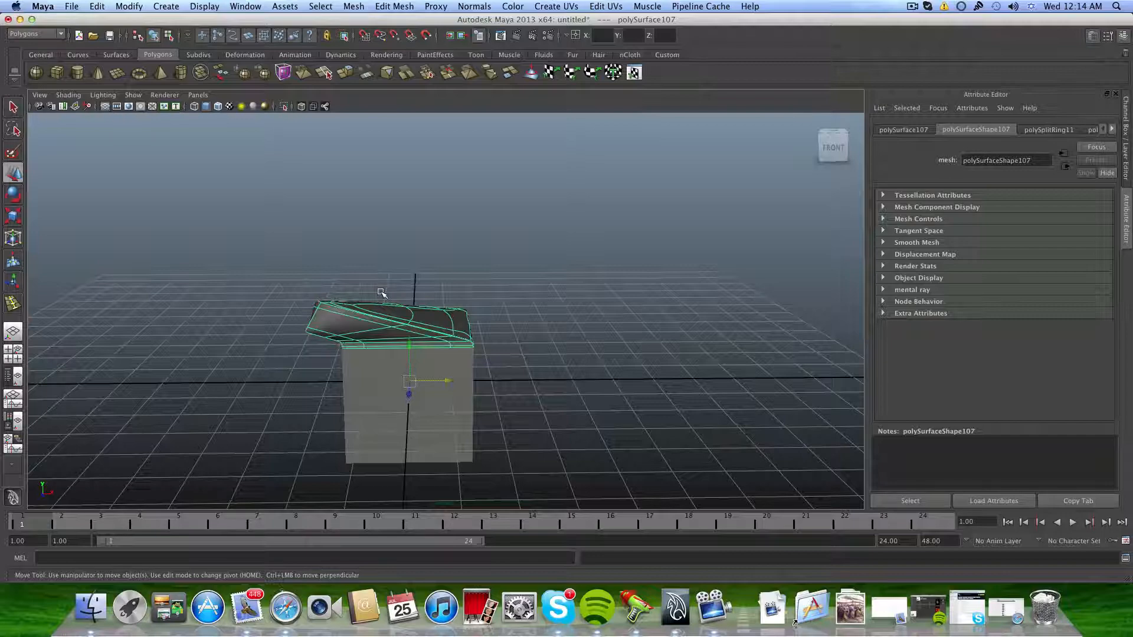
{"action": "middle_click_drag", "start_coordinate": [381, 293], "coordinate": [463, 262], "text": "alt"}
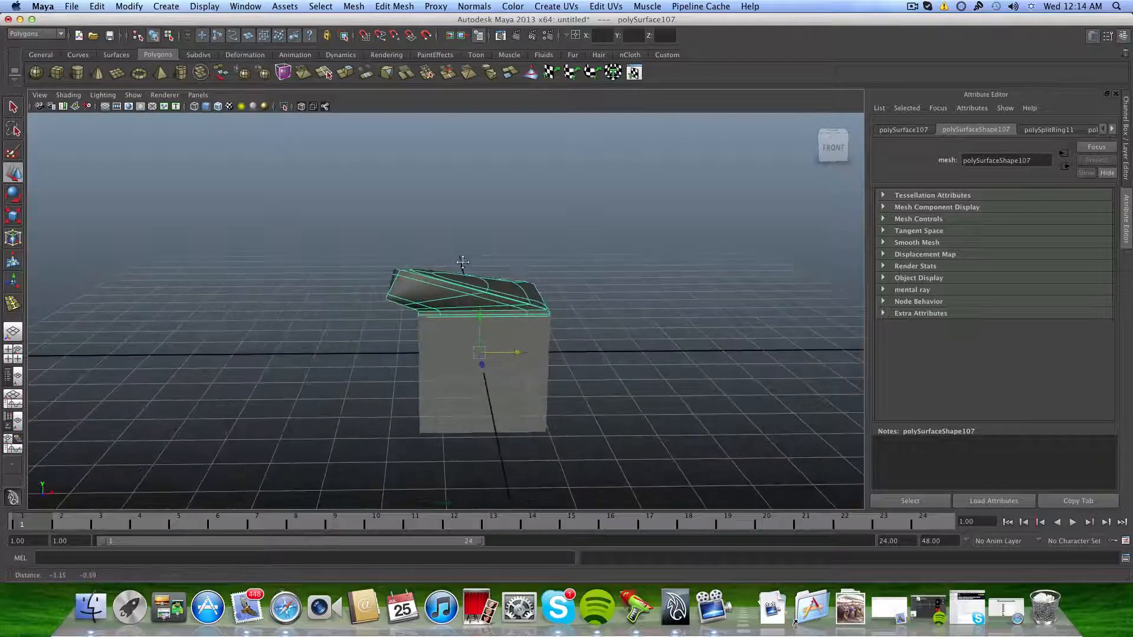
{"action": "left_click_drag", "start_coordinate": [463, 262], "coordinate": [366, 320], "text": "alt"}
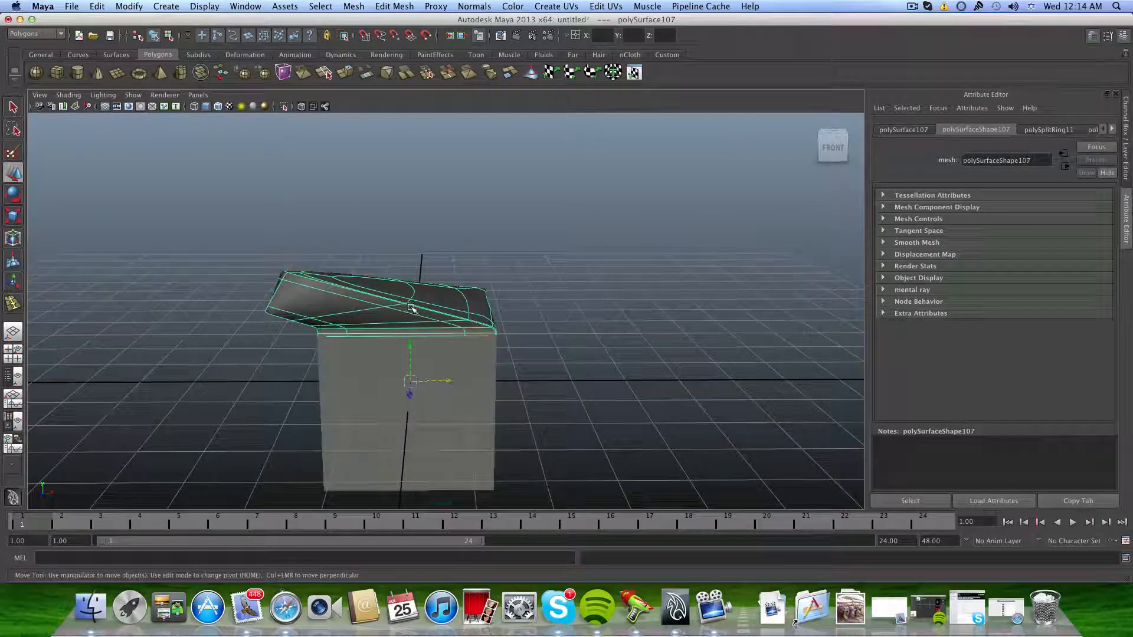
{"action": "left_click_drag", "start_coordinate": [419, 307], "coordinate": [448, 278], "text": "alt"}
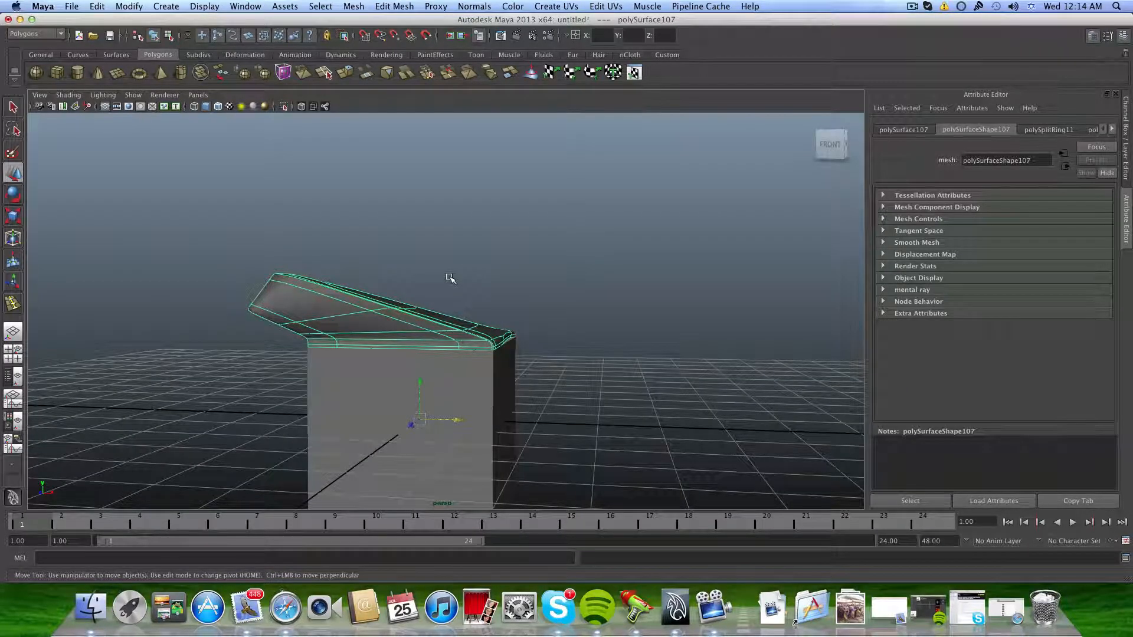
{"action": "scroll", "coordinate": [451, 280], "scroll_direction": "down", "scroll_amount": 5}
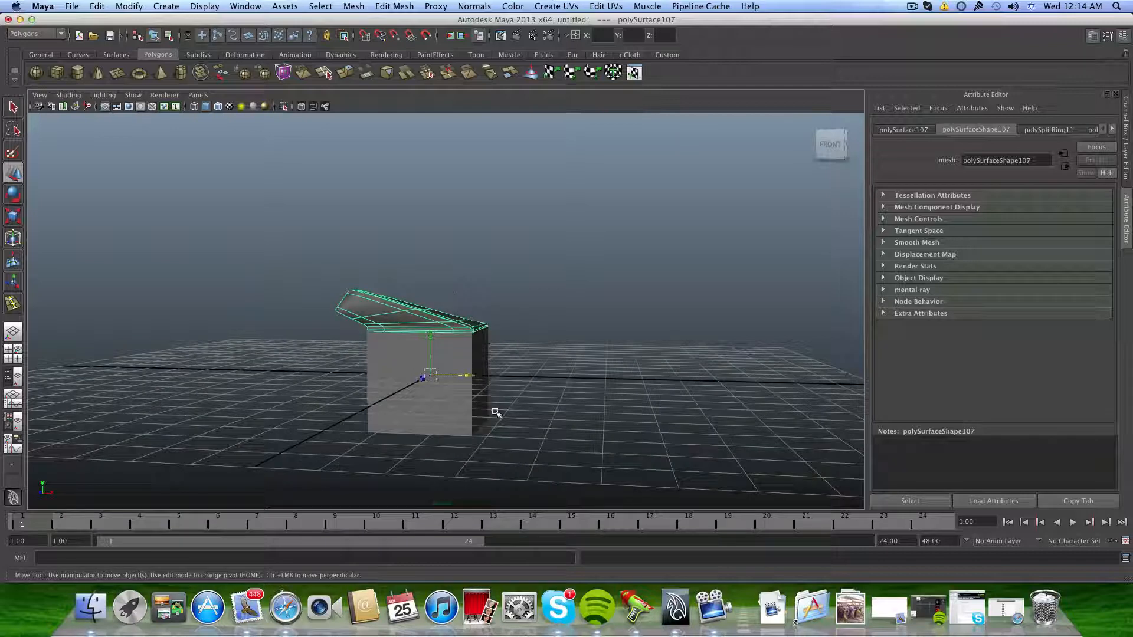
{"action": "left_click_drag", "start_coordinate": [508, 430], "coordinate": [529, 422], "text": "alt"}
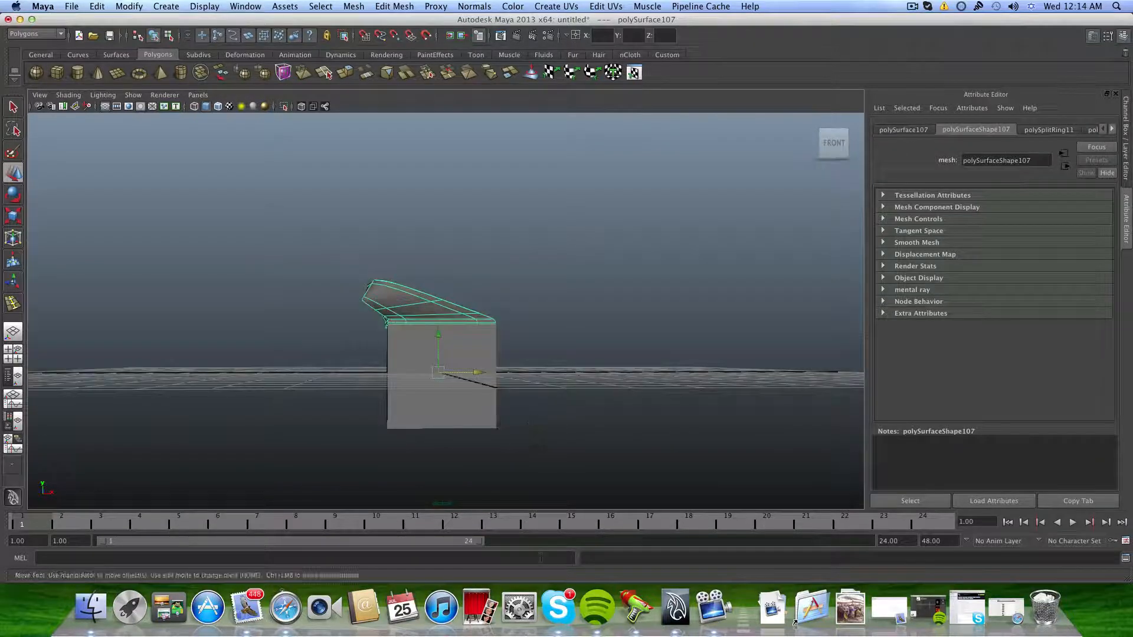
{"action": "left_click_drag", "start_coordinate": [518, 319], "coordinate": [481, 354], "text": "alt"}
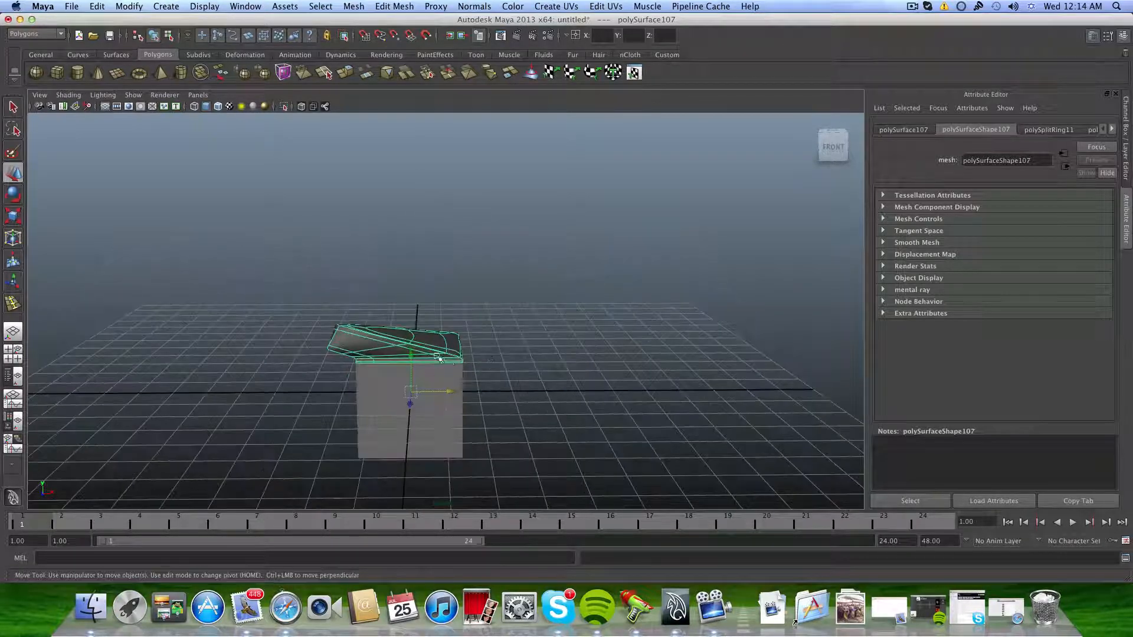